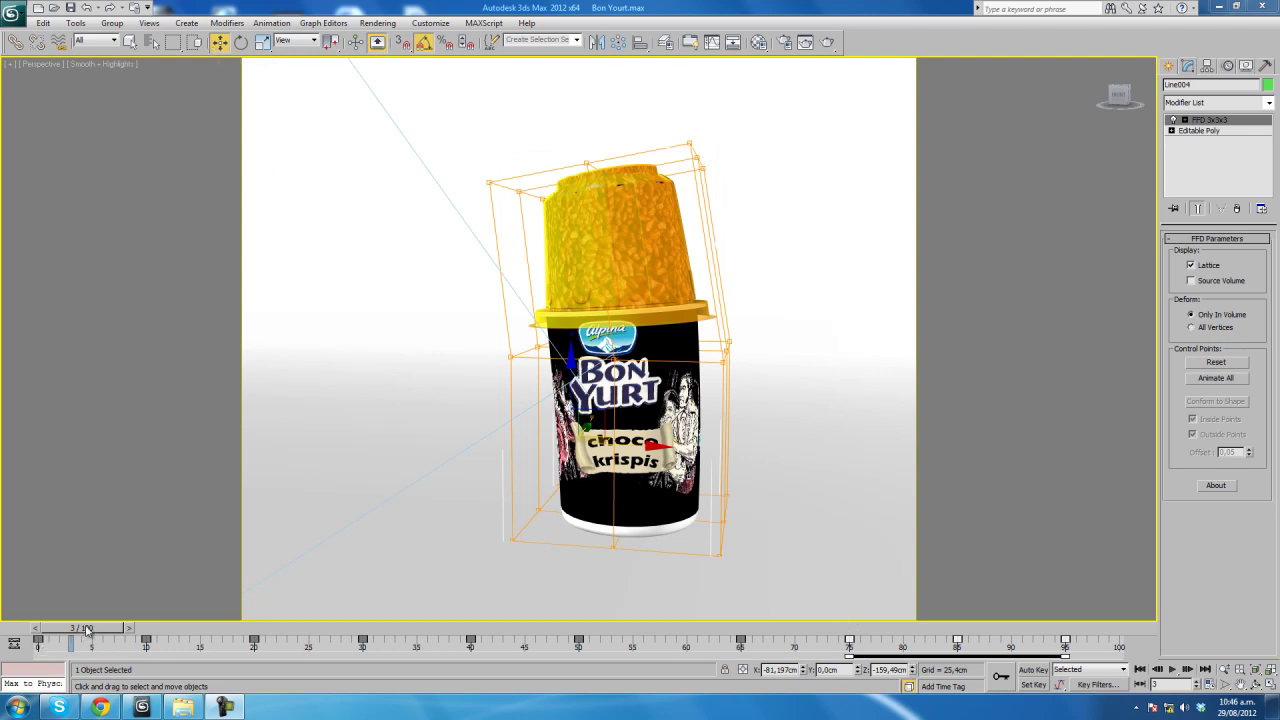
# Play the cup's lid animation from frame 0, stop at frame 46, and render a still.
pyautogui.moveTo(87, 629); pyautogui.dragTo(49, 632)
pyautogui.press('w')
pyautogui.click(649, 165)
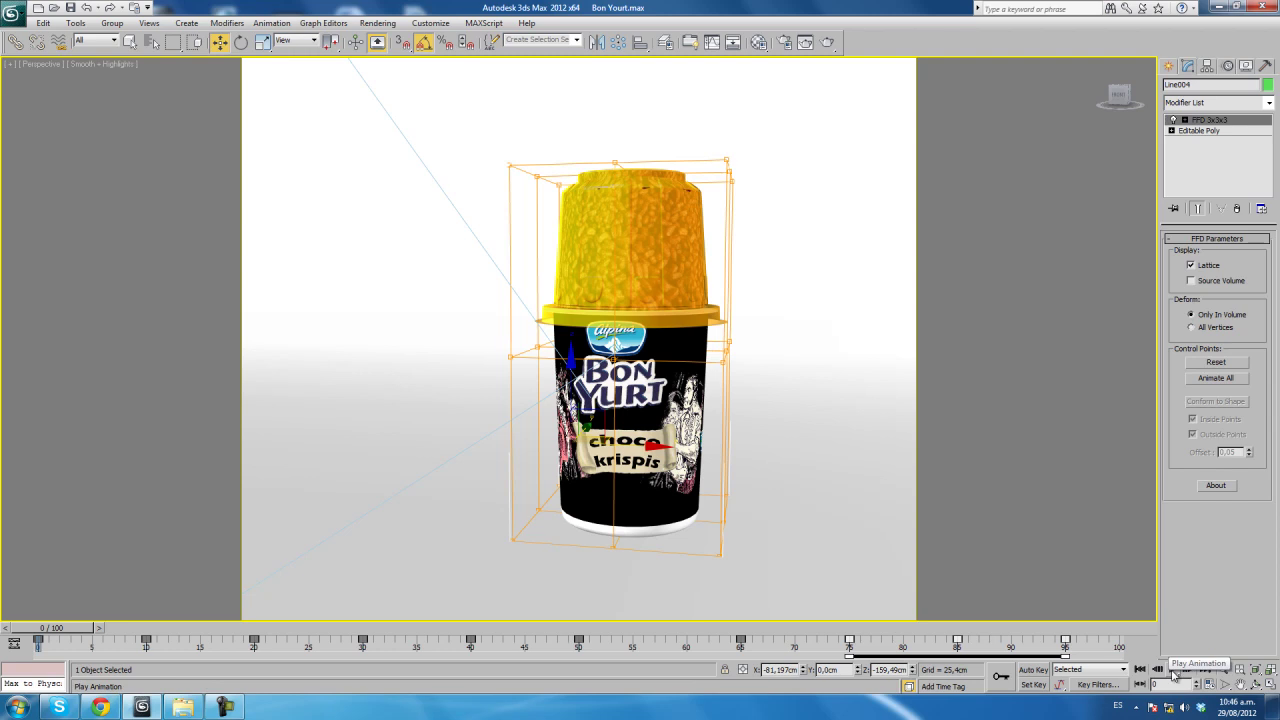
pyautogui.click(1172, 670)
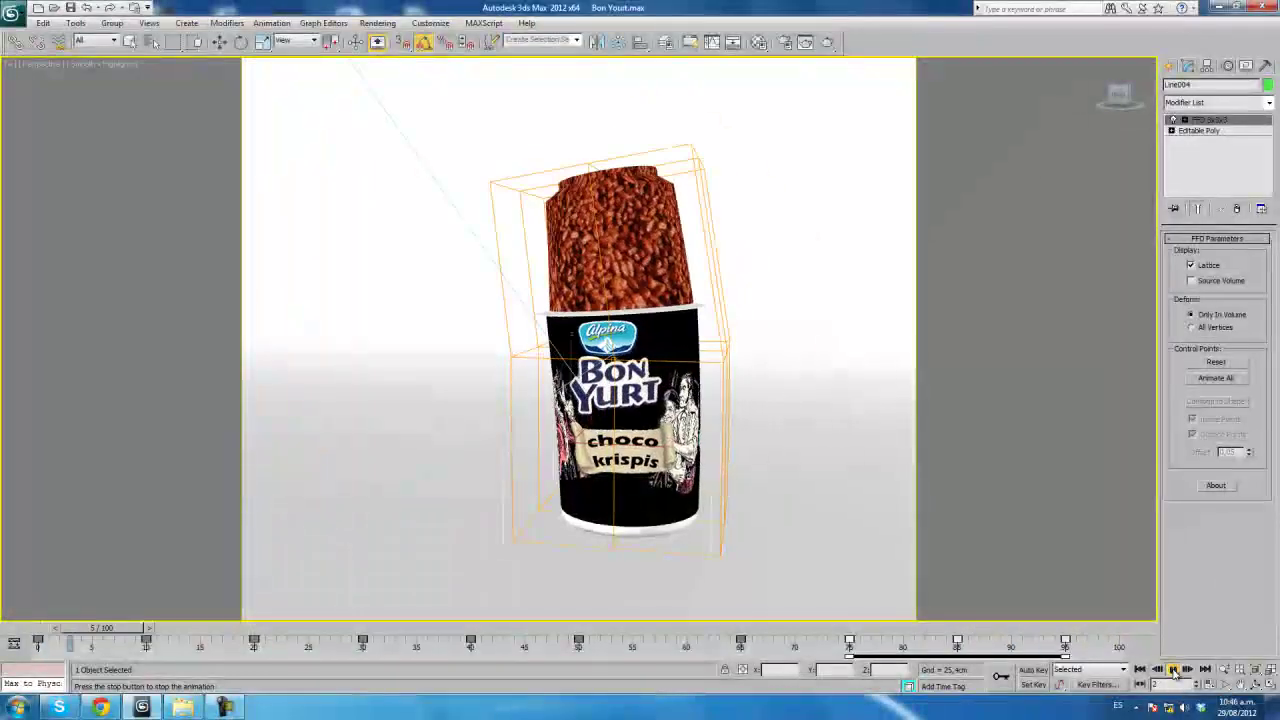
pyautogui.click(1172, 670)
pyautogui.press('w')
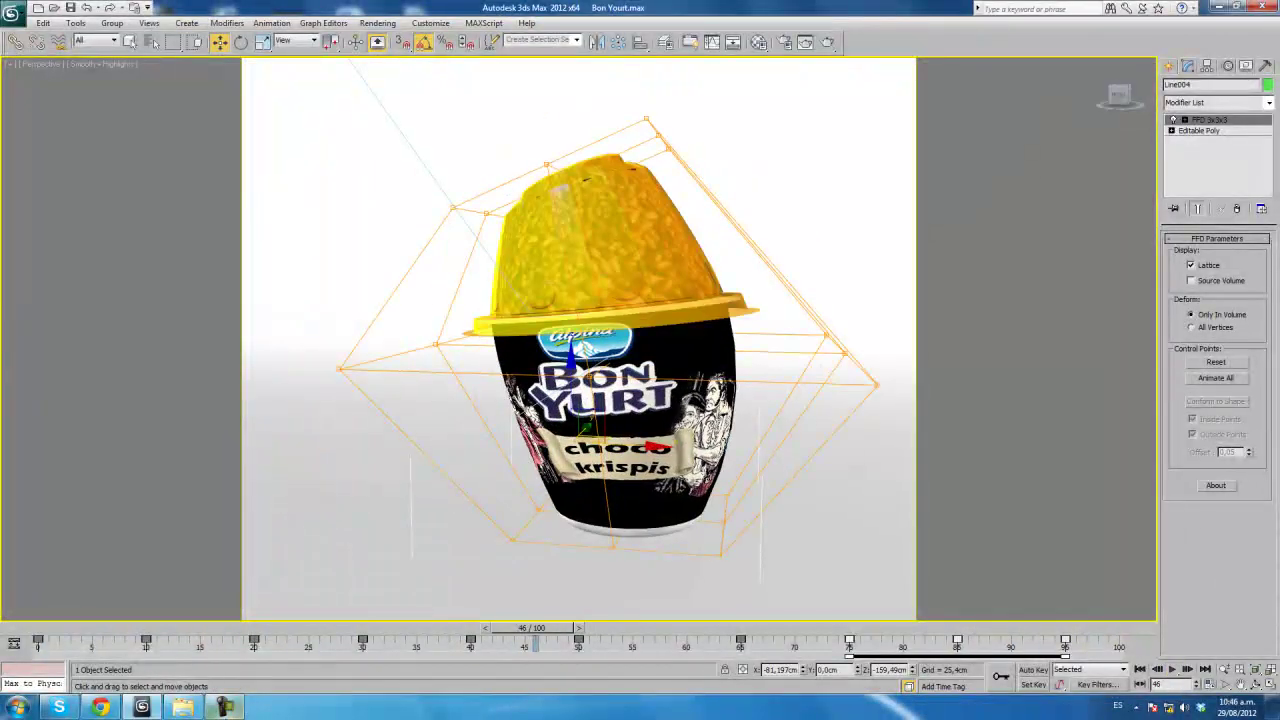
pyautogui.click(805, 42)
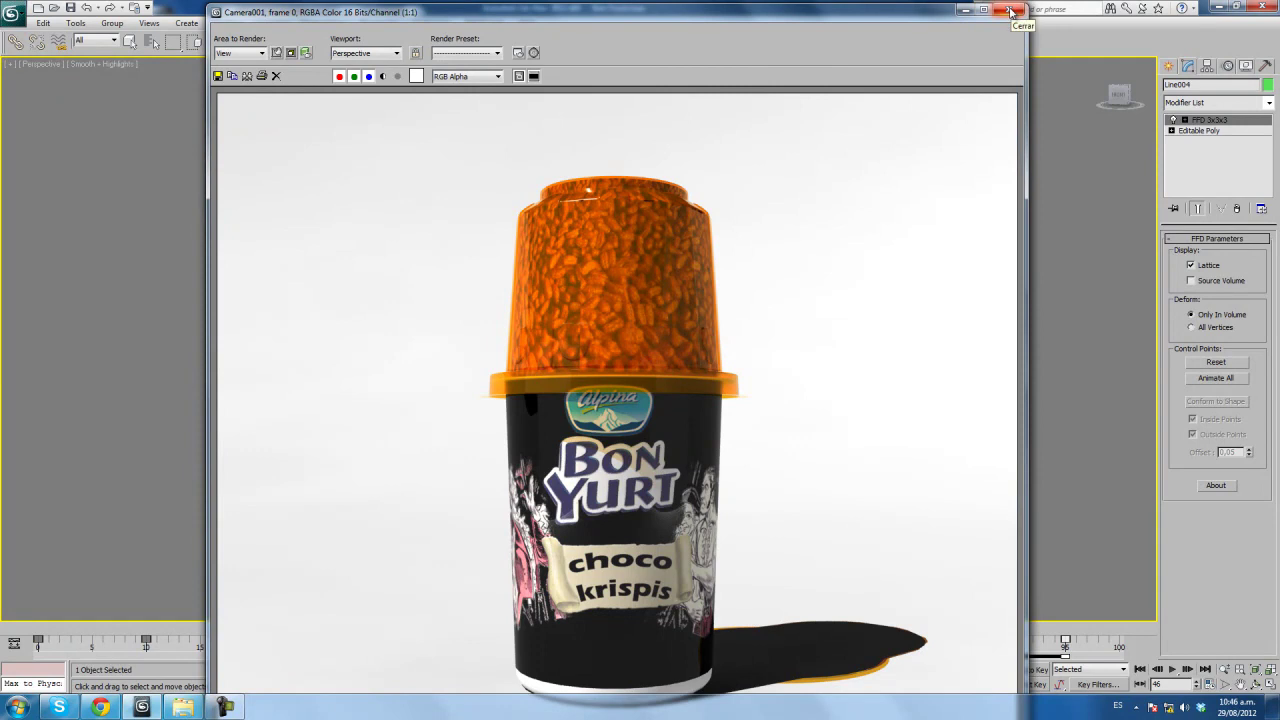
pyautogui.click(1010, 12)
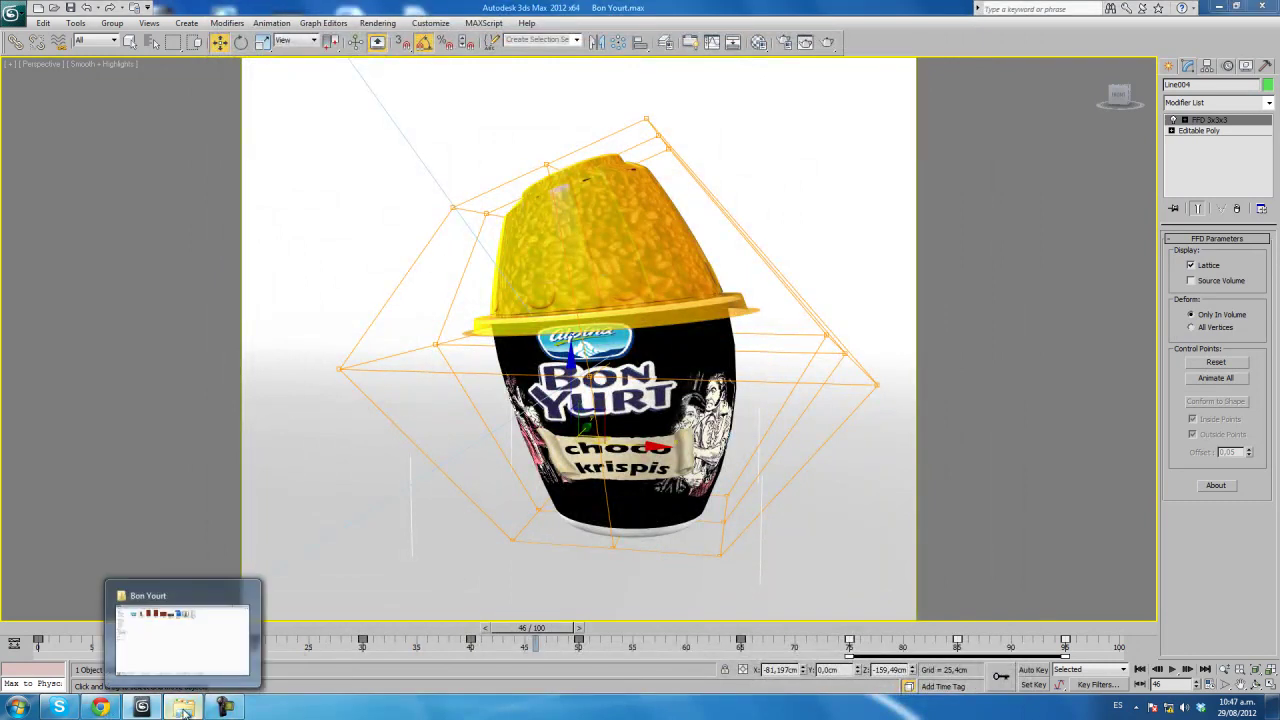
# Watch the Preview 1 clip from the Bon Yourt folder in Media Player, then close it.
pyautogui.moveTo(183, 707)
pyautogui.click(229, 616)
pyautogui.doubleClick(667, 100)
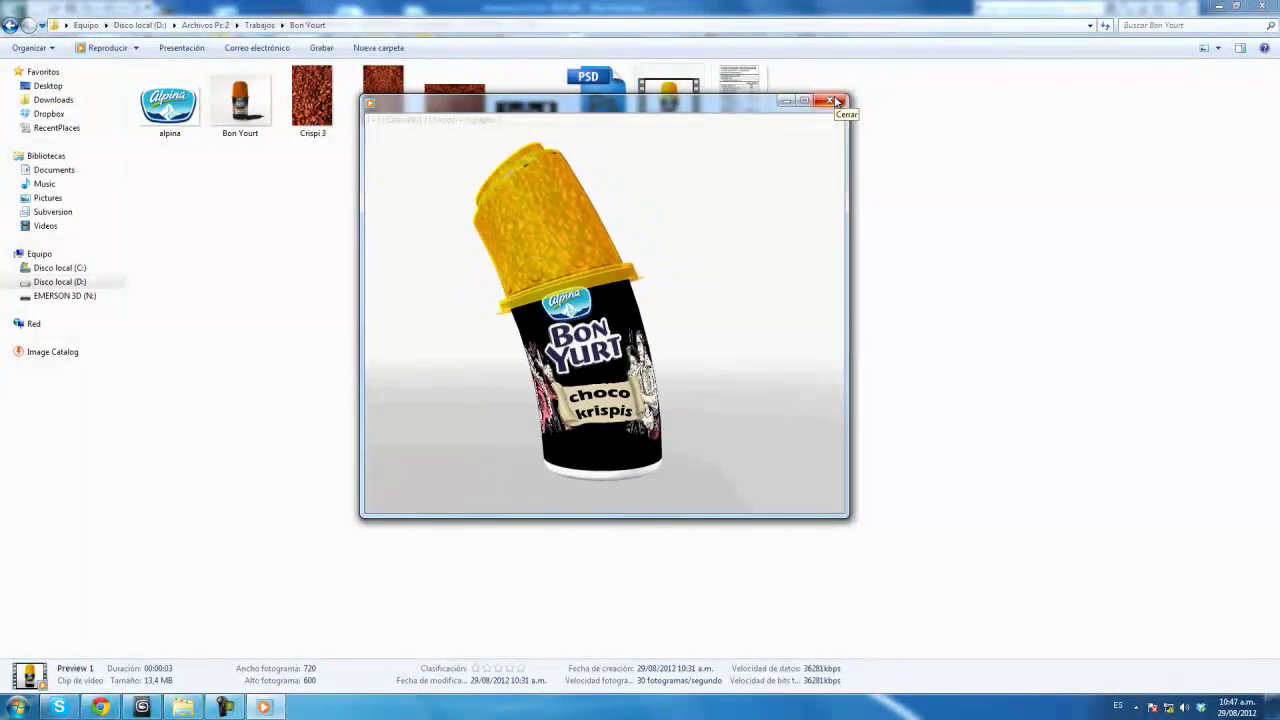
pyautogui.click(838, 102)
pyautogui.click(1220, 6)
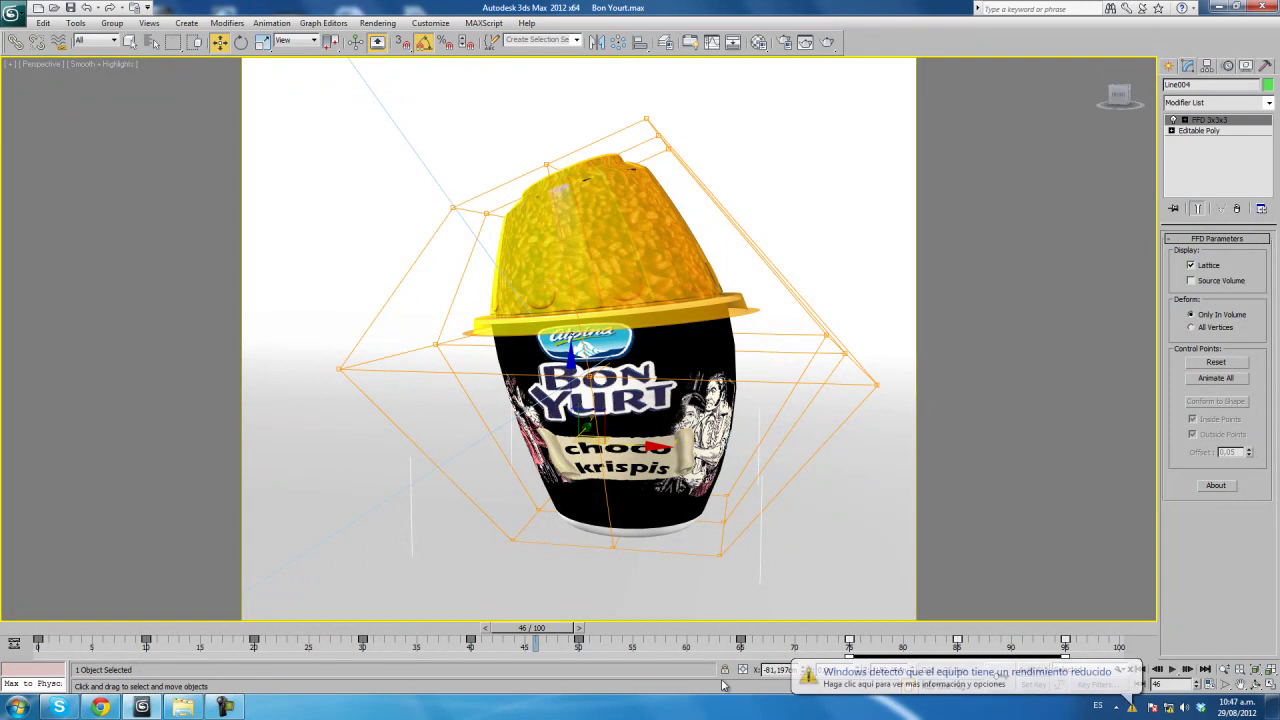
pyautogui.click(1130, 669)
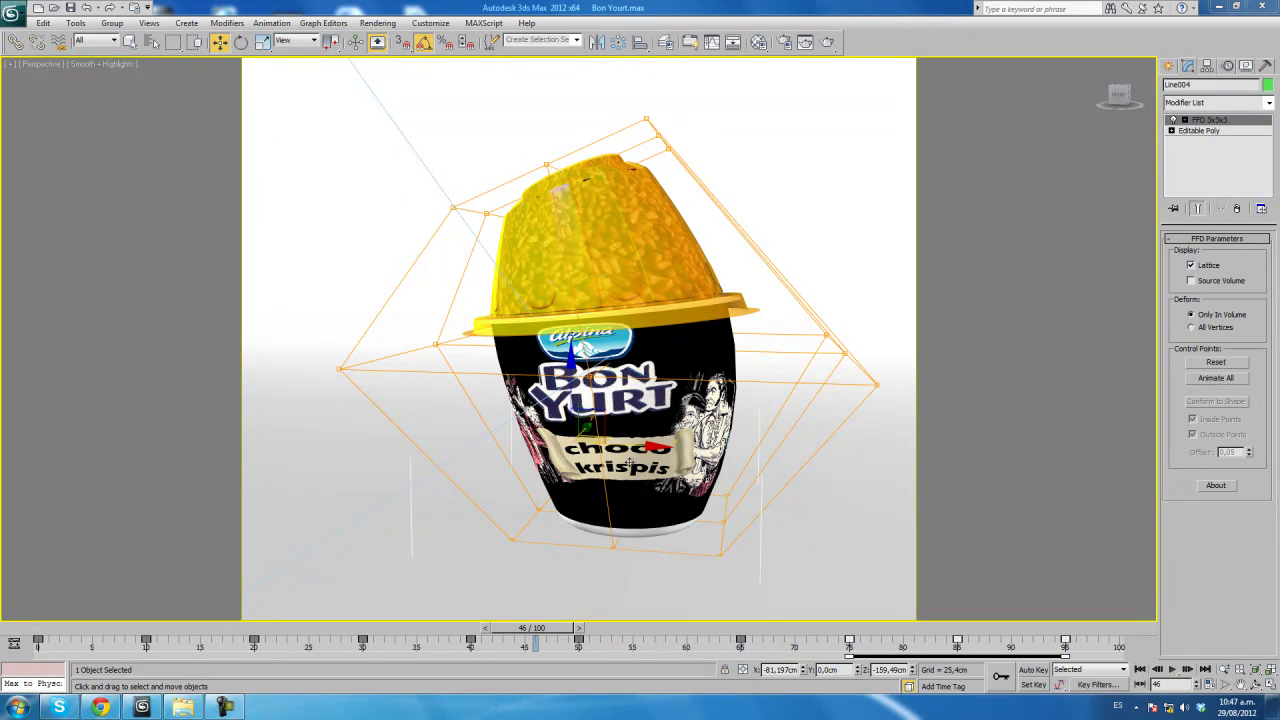
pyautogui.scroll(-5, 633, 452)
pyautogui.scroll(-5, 634, 431)
pyautogui.moveTo(617, 363)
pyautogui.keyDown('alt'); pyautogui.mouseDown(button='middle')
pyautogui.moveTo(634, 391)
pyautogui.moveTo(716, 411)
pyautogui.moveTo(626, 406)
pyautogui.moveTo(609, 357)
pyautogui.moveTo(622, 327)
pyautogui.moveTo(590, 390)
pyautogui.mouseUp(button='middle'); pyautogui.keyUp('alt')
pyautogui.scroll(4, 626, 406)
pyautogui.scroll(3, 630, 410)
pyautogui.scroll(3, 734, 445)
pyautogui.scroll(-3, 734, 445)
# Inspect the directional light, backdrop plane and left and right sky portals.
pyautogui.click(567, 111)
pyautogui.scroll(3, 590, 390)
pyautogui.scroll(2, 595, 410)
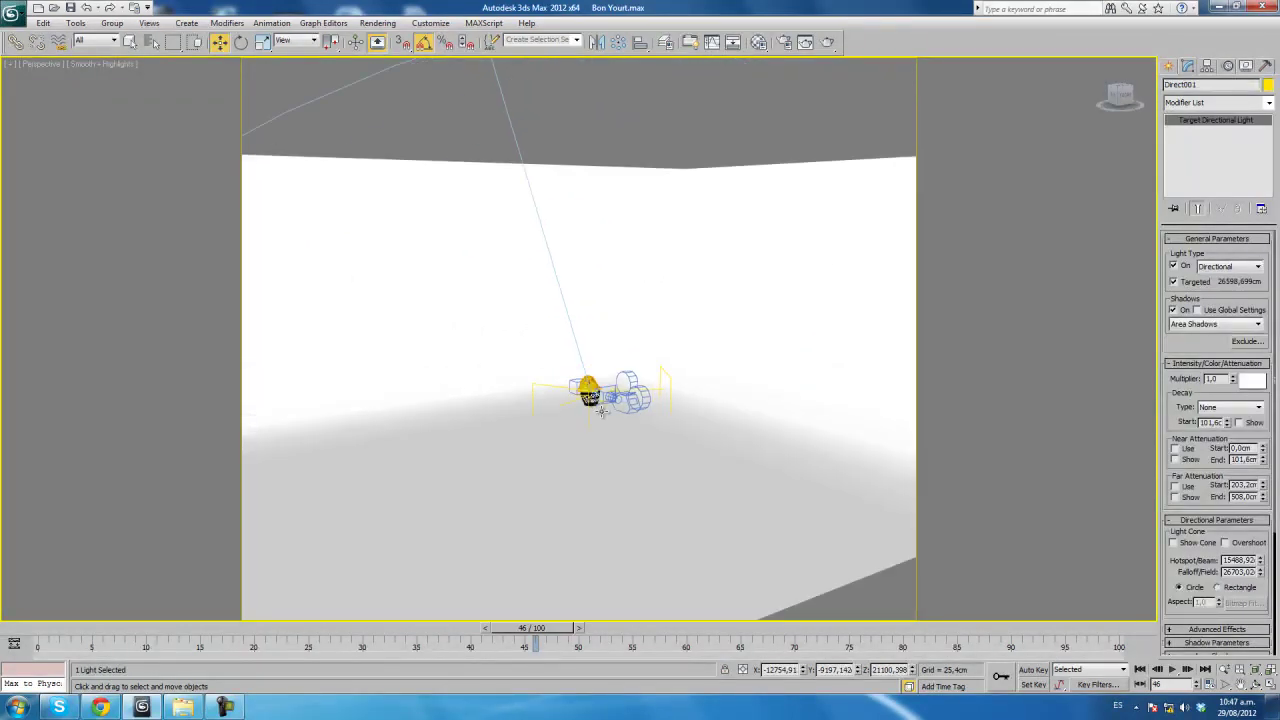
pyautogui.scroll(1, 600, 429)
pyautogui.click(589, 430)
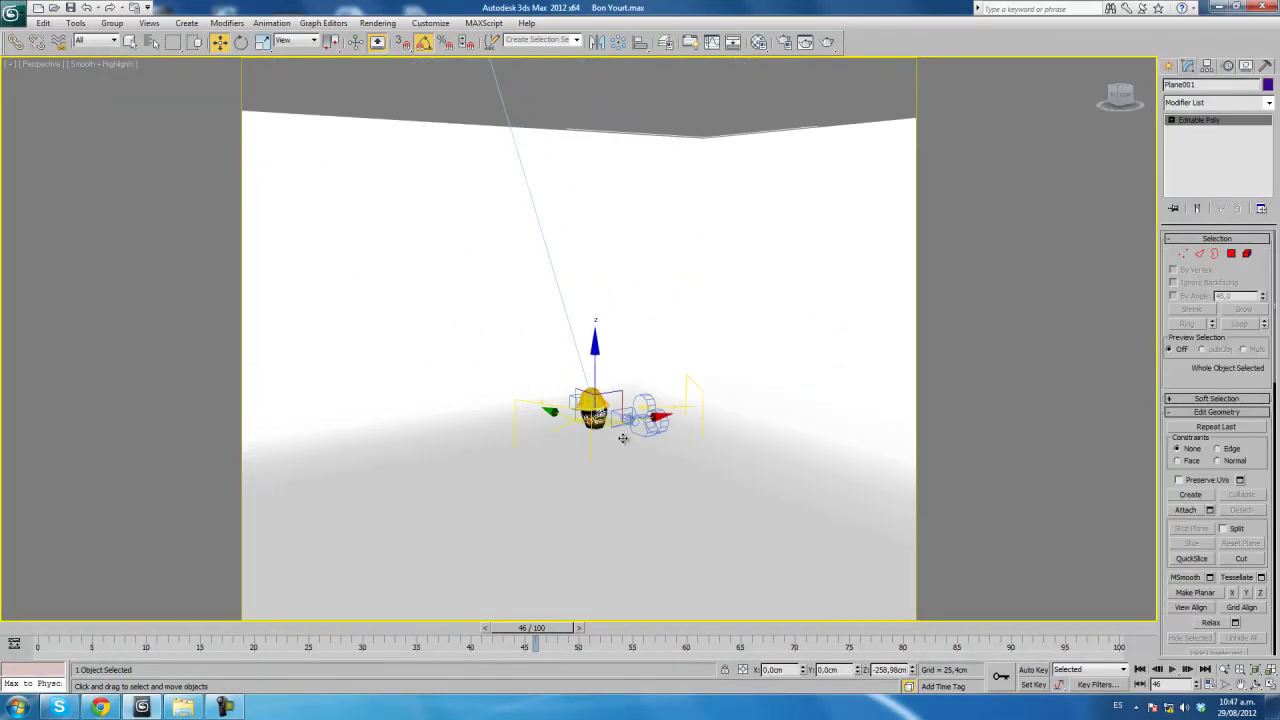
pyautogui.press('F3')
pyautogui.keyDown('alt'); pyautogui.moveTo(618, 437); pyautogui.dragTo(695, 492, button='middle'); pyautogui.keyUp('alt')
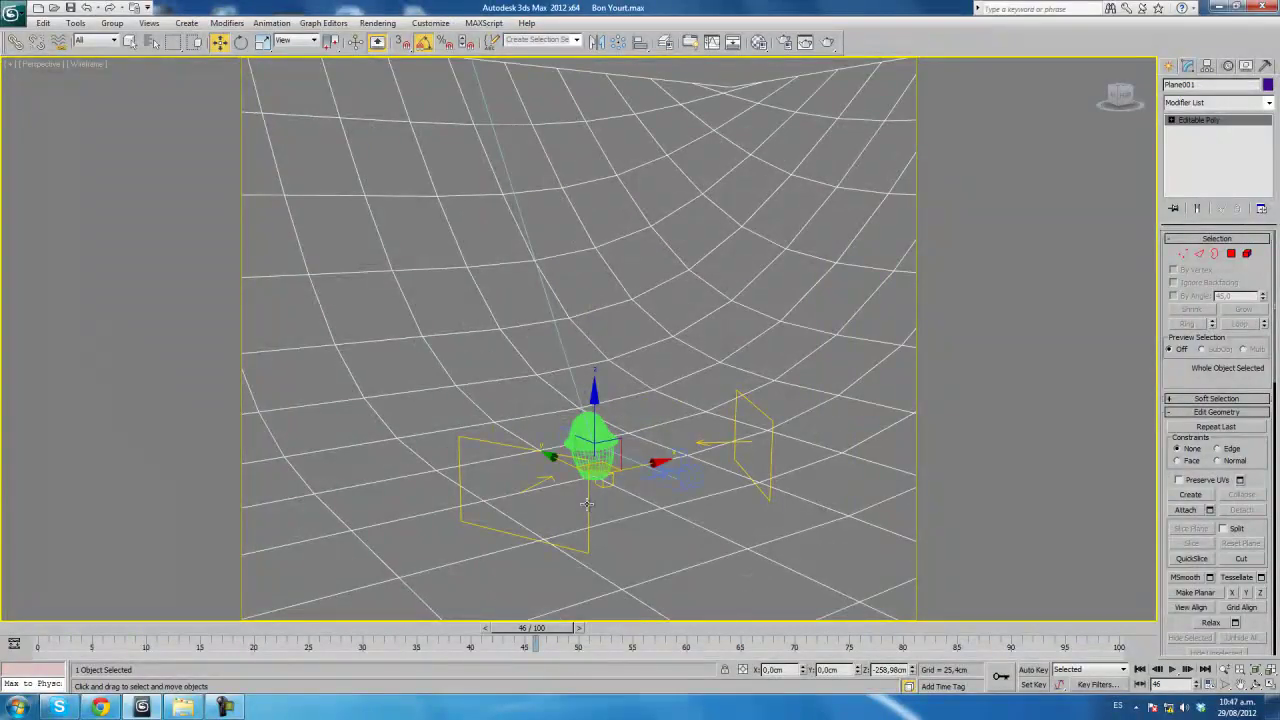
pyautogui.click(695, 492)
pyautogui.click(770, 452)
pyautogui.moveTo(745, 508)
pyautogui.keyDown('alt'); pyautogui.mouseDown(button='middle')
pyautogui.moveTo(621, 378)
pyautogui.moveTo(576, 413)
pyautogui.mouseUp(button='middle'); pyautogui.keyUp('alt')
# View the shaded, textured cup through Camera001 and scrub the time slider.
pyautogui.click(552, 412)
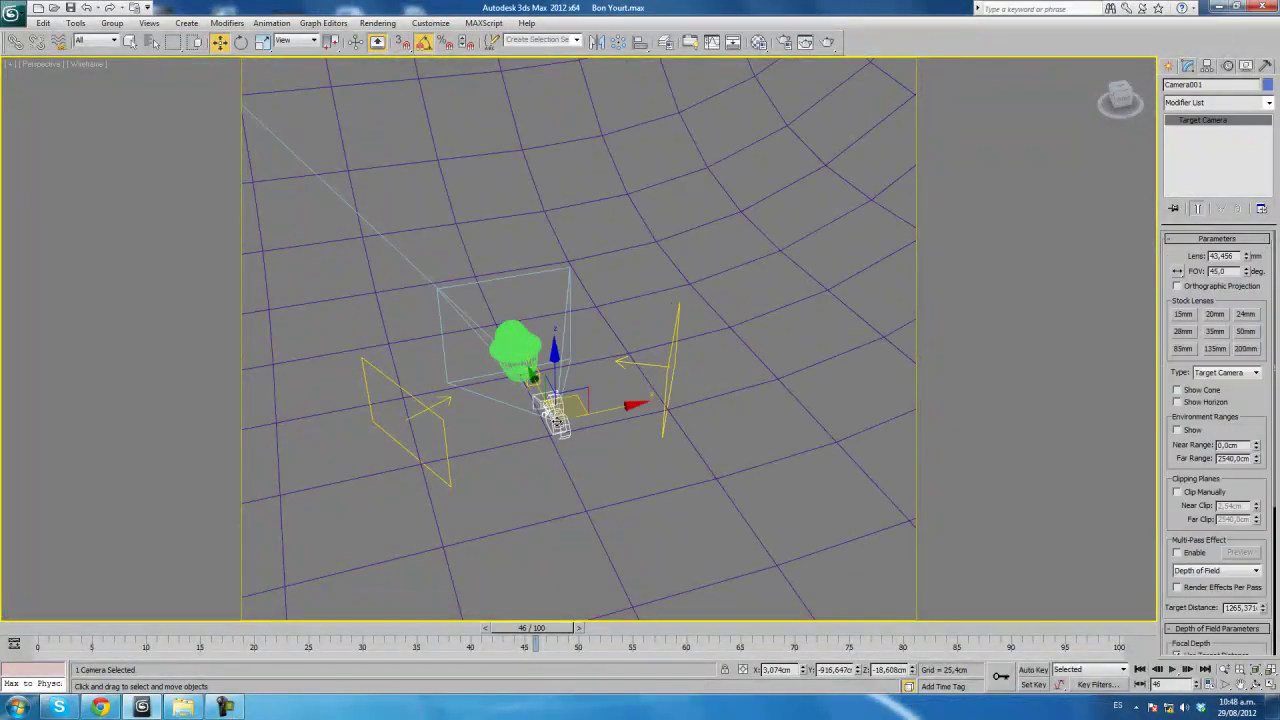
pyautogui.press('c')
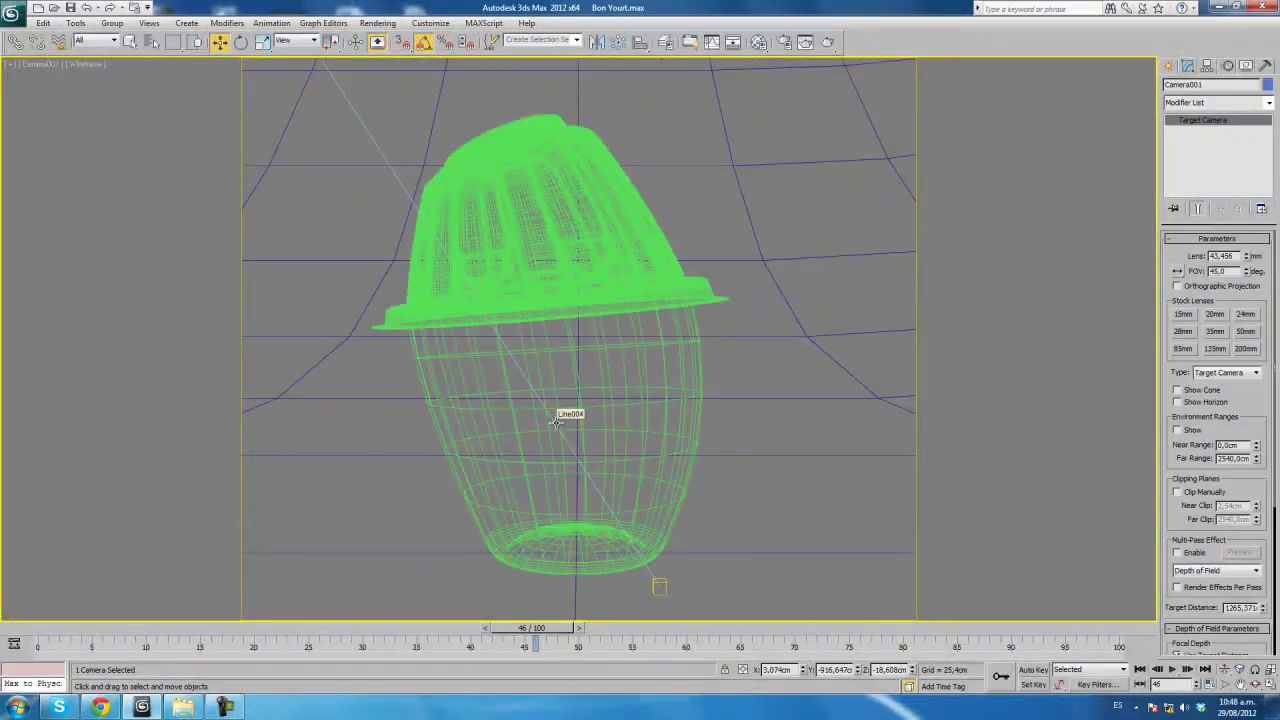
pyautogui.press('F3')
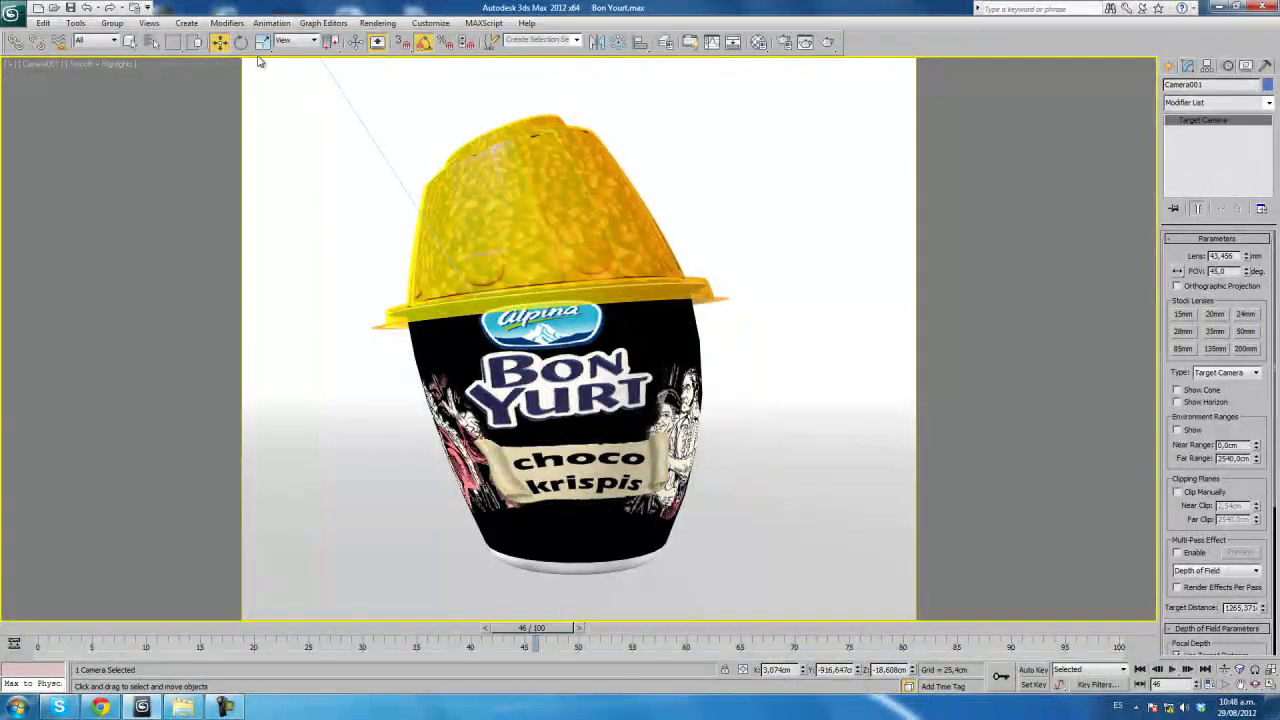
pyautogui.moveTo(545, 632)
pyautogui.mouseDown()
pyautogui.moveTo(408, 651)
pyautogui.moveTo(40, 640)
pyautogui.mouseUp()
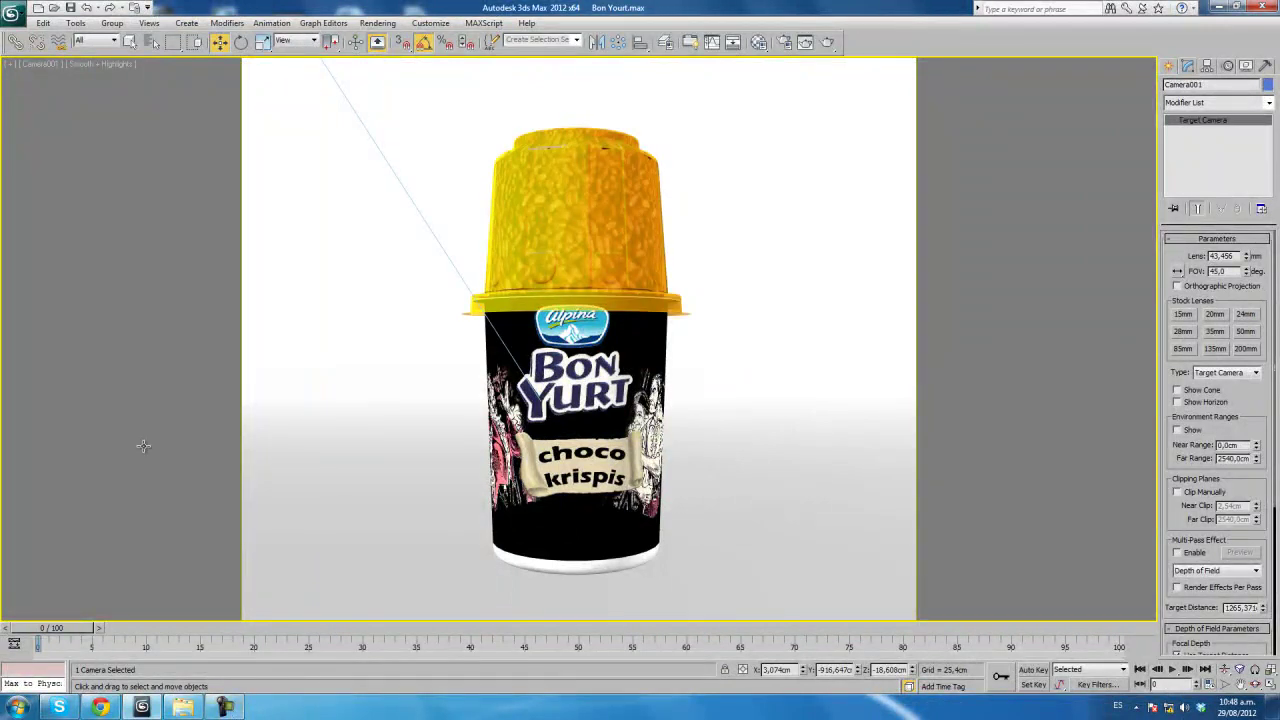
# Reset 3ds Max to an empty Untitled scene, declining to save the Bon Yurt changes.
pyautogui.click(10, 16)
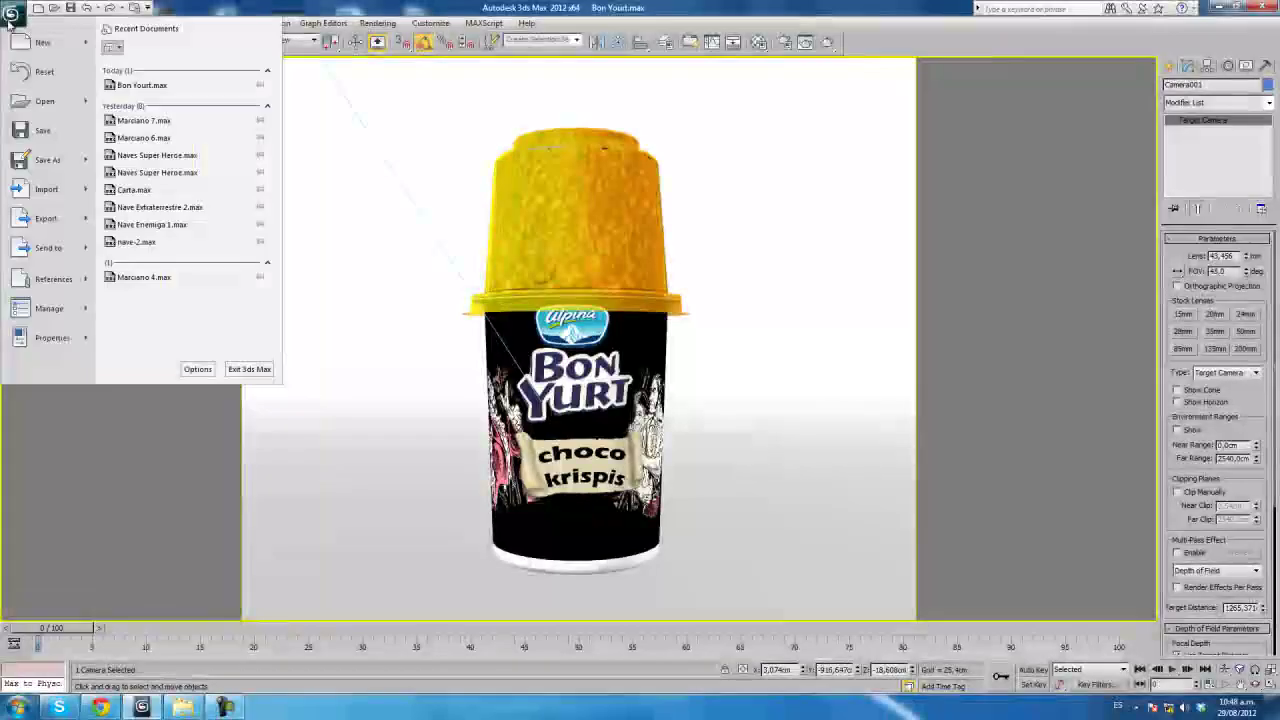
pyautogui.click(32, 78)
pyautogui.click(655, 399)
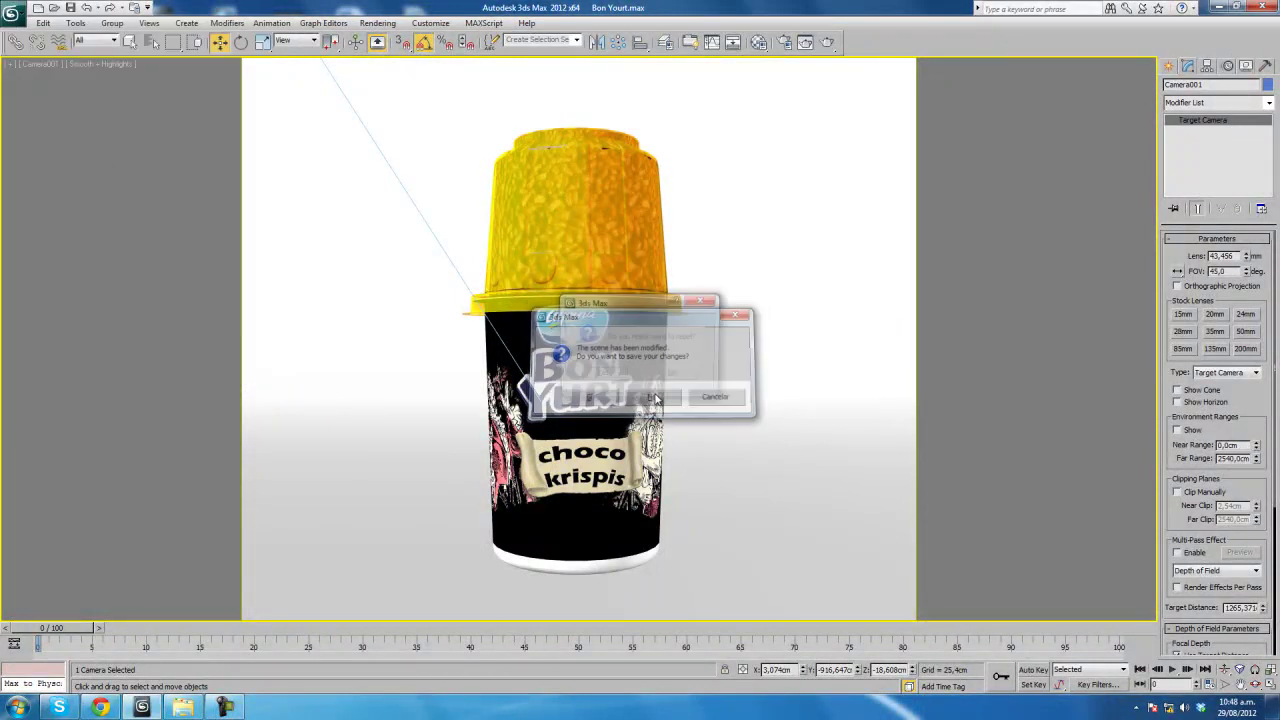
pyautogui.click(613, 378)
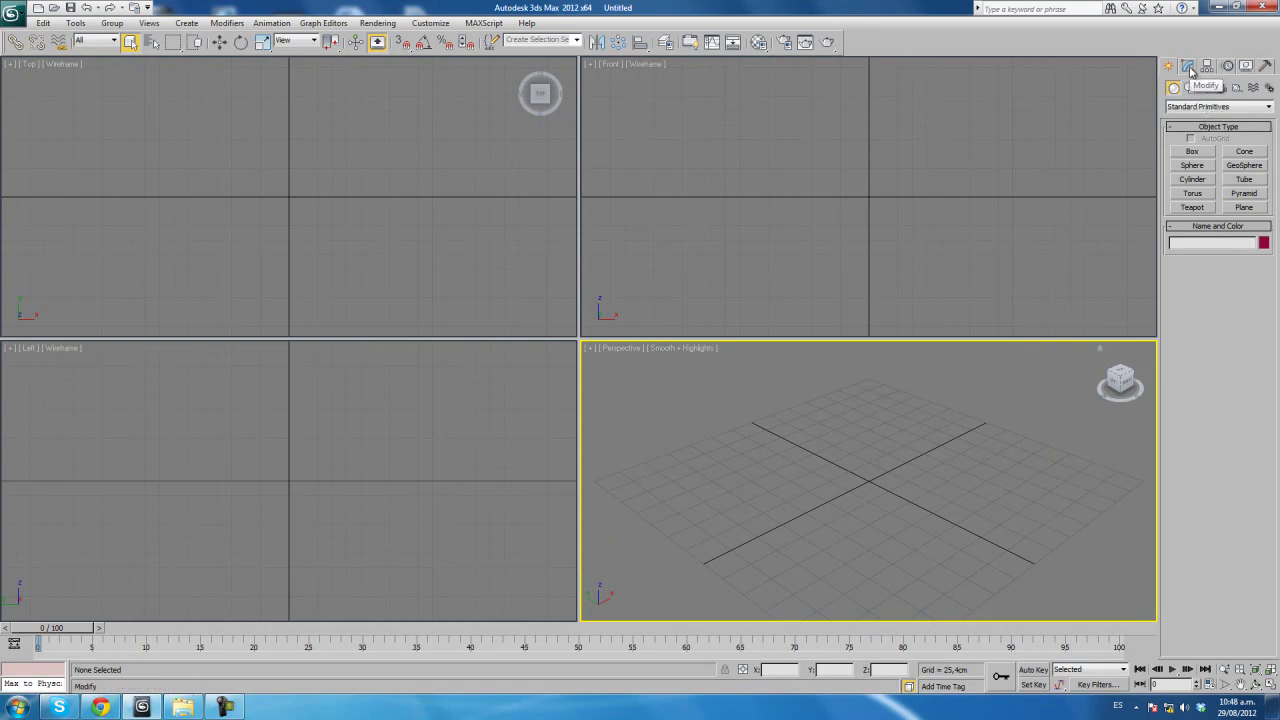
# Draw a plane in the Front view with 1 length segment and 1 width segment.
pyautogui.click(1244, 207)
pyautogui.moveTo(675, 77); pyautogui.dragTo(1063, 318)
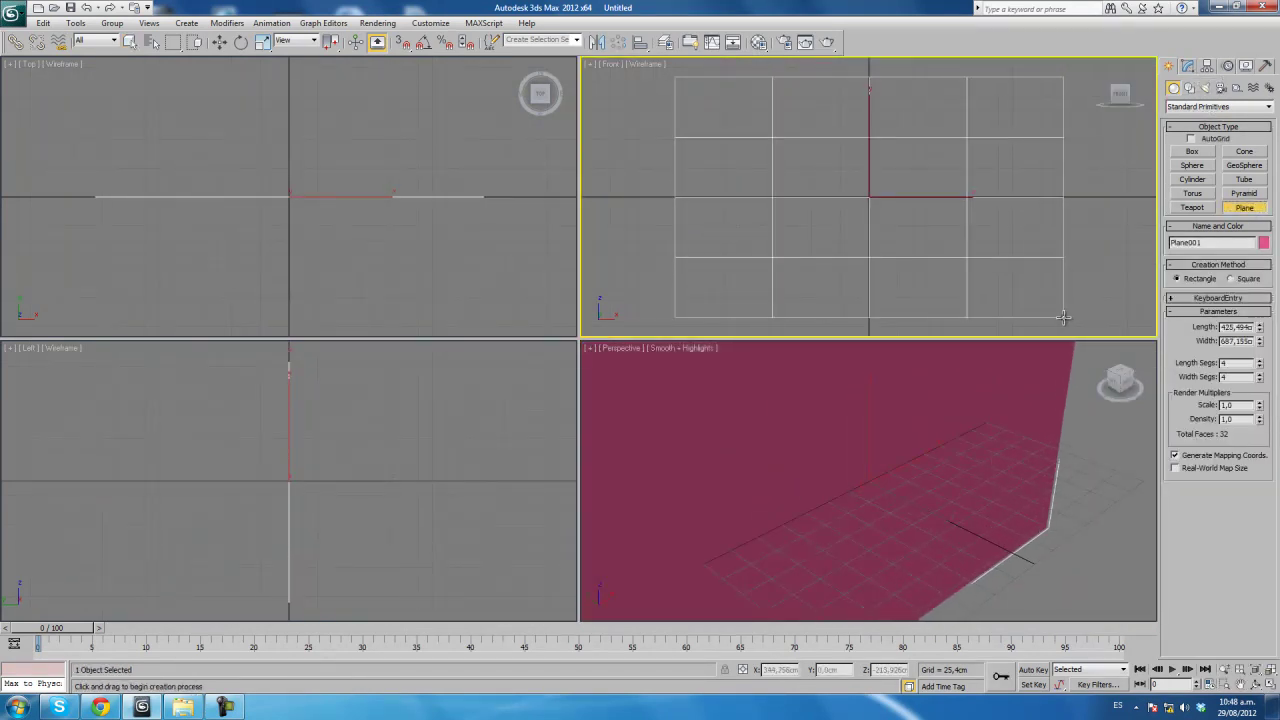
pyautogui.click(219, 41)
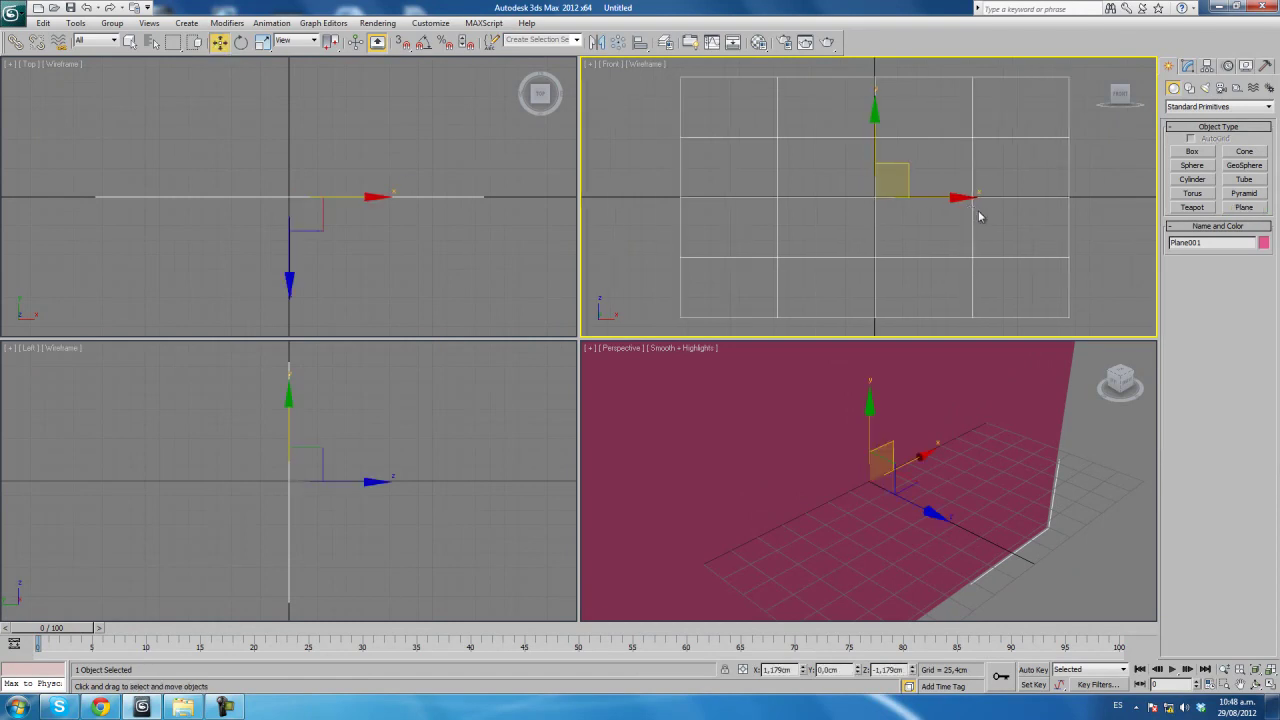
pyautogui.click(1188, 66)
pyautogui.moveTo(1258, 292); pyautogui.dragTo(1262, 312)
pyautogui.rightClick(1261, 310)
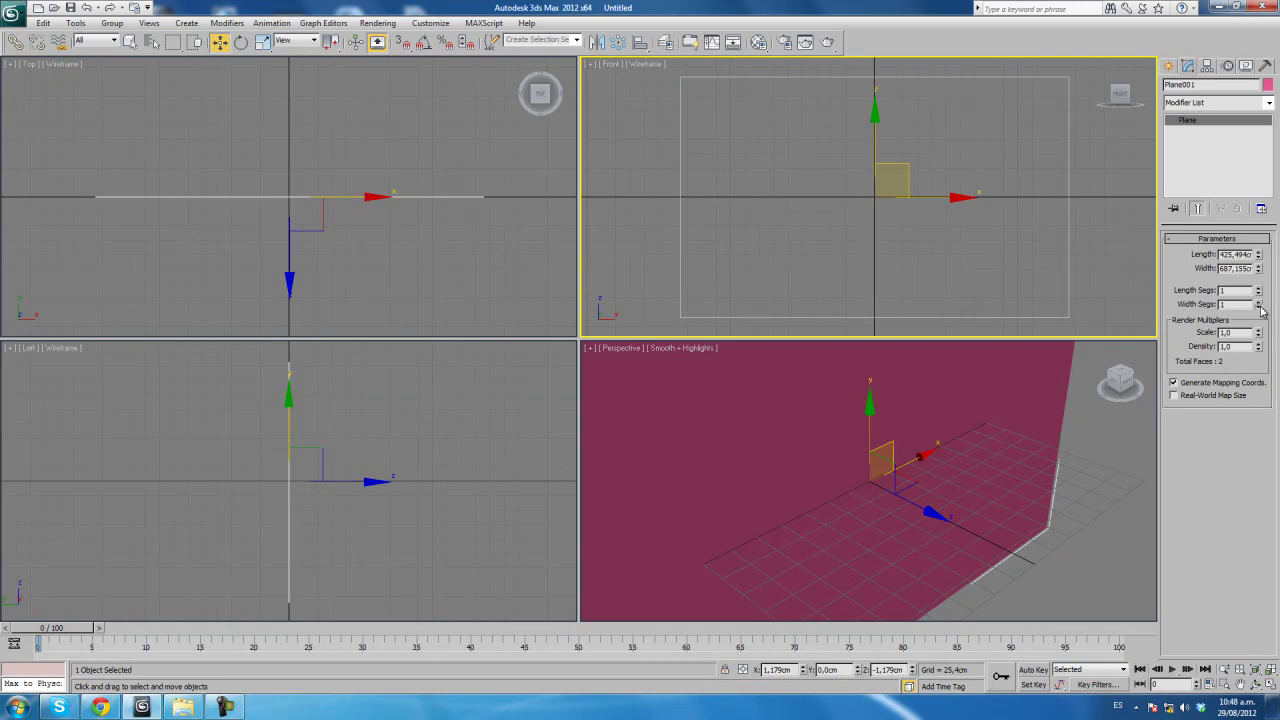
# Move Plane001 to 0,0,0 via Move Type-In, shade the view, and bring up the Material Editor.
pyautogui.rightClick(220, 42)
pyautogui.write('0')
pyautogui.doubleClick(146, 151)
pyautogui.write('0')
pyautogui.press('Return')
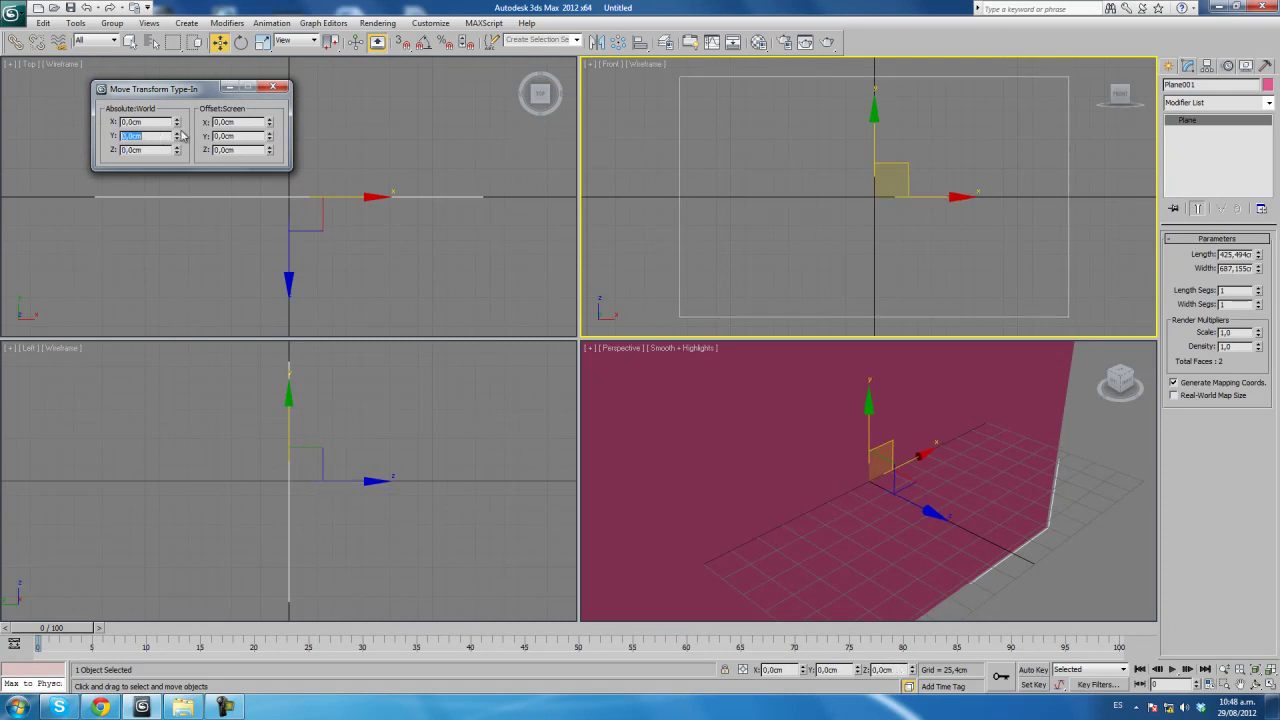
pyautogui.click(273, 87)
pyautogui.press('F3')
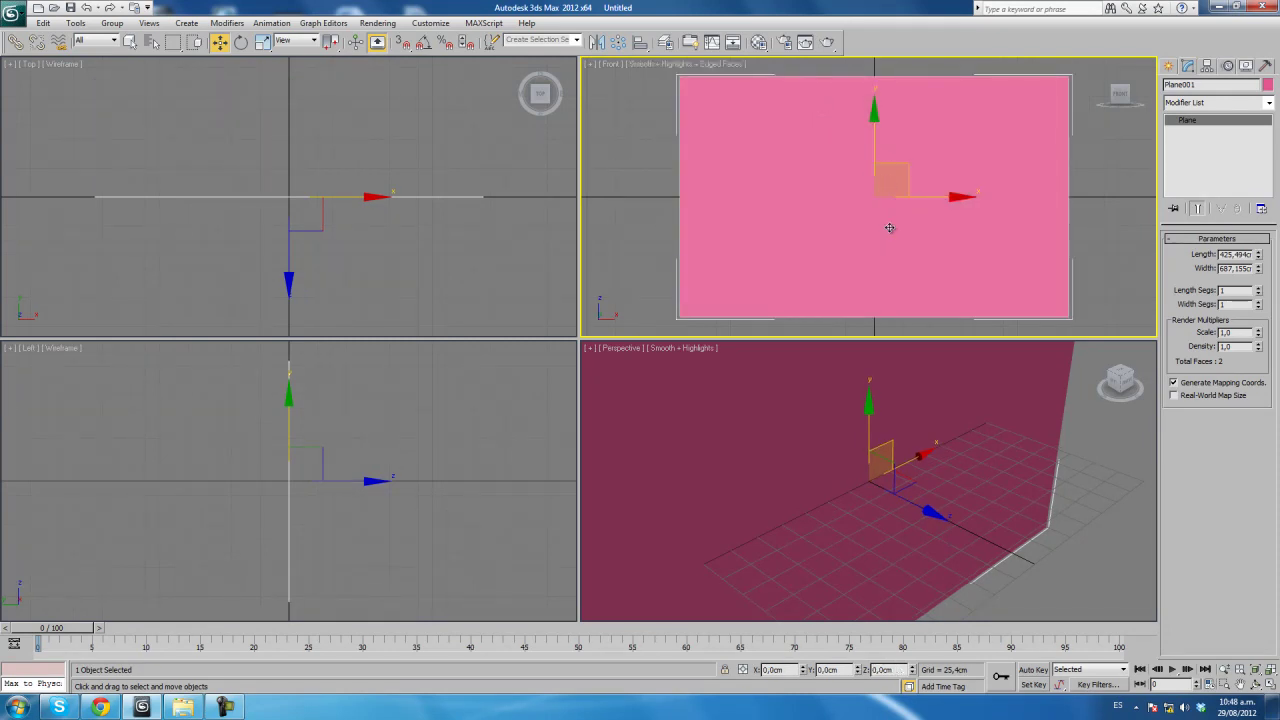
pyautogui.press('m')
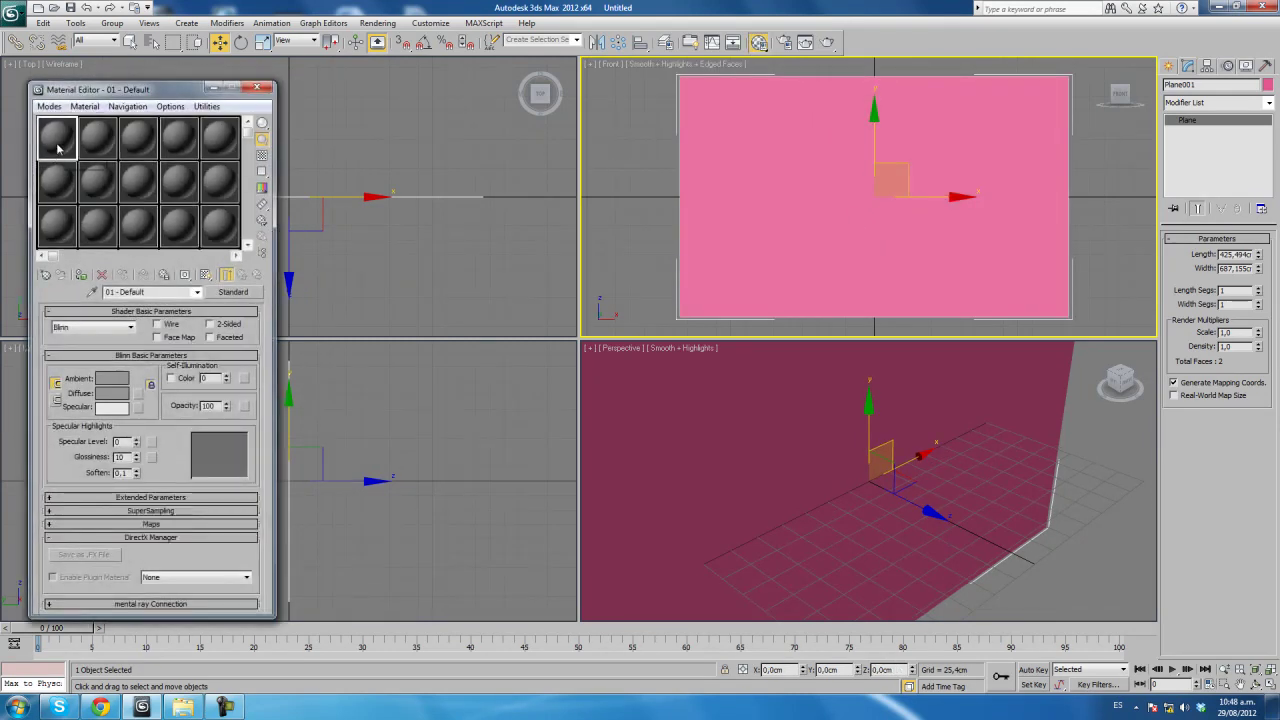
# Load Vaso de Bon Yourt.png as a Diffuse bitmap, listing All Formats files.
pyautogui.click(139, 393)
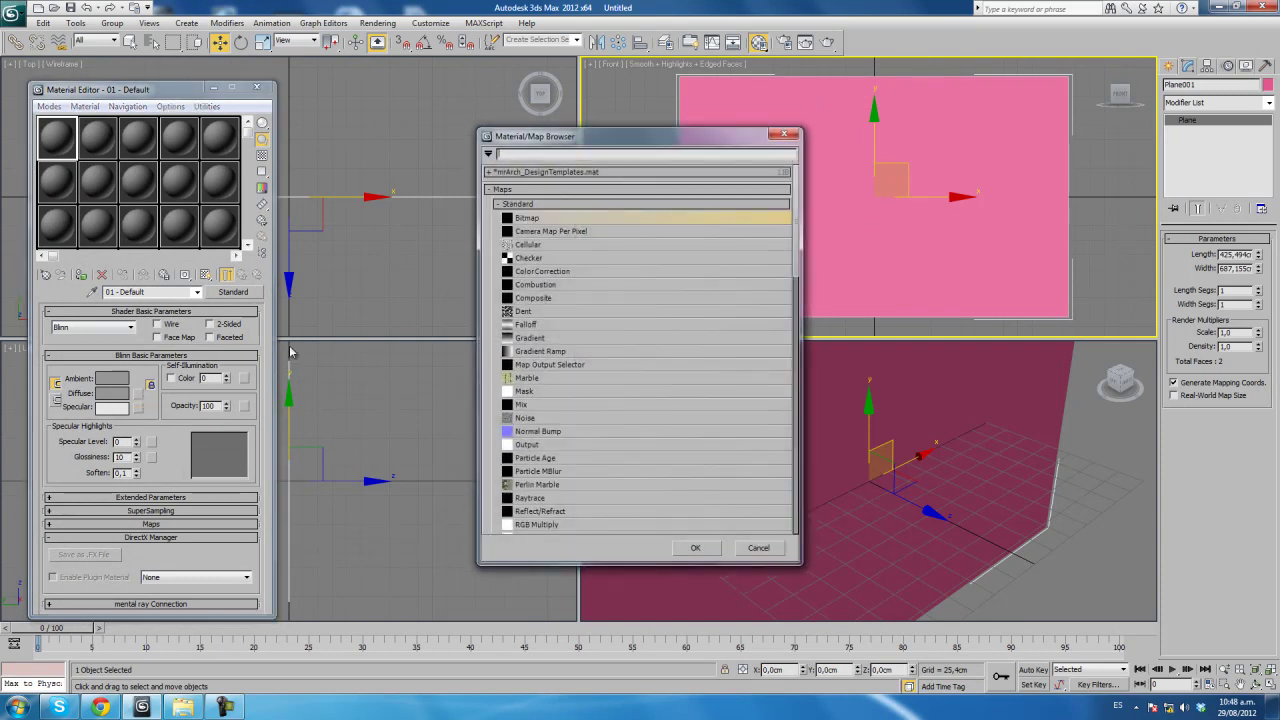
pyautogui.doubleClick(572, 220)
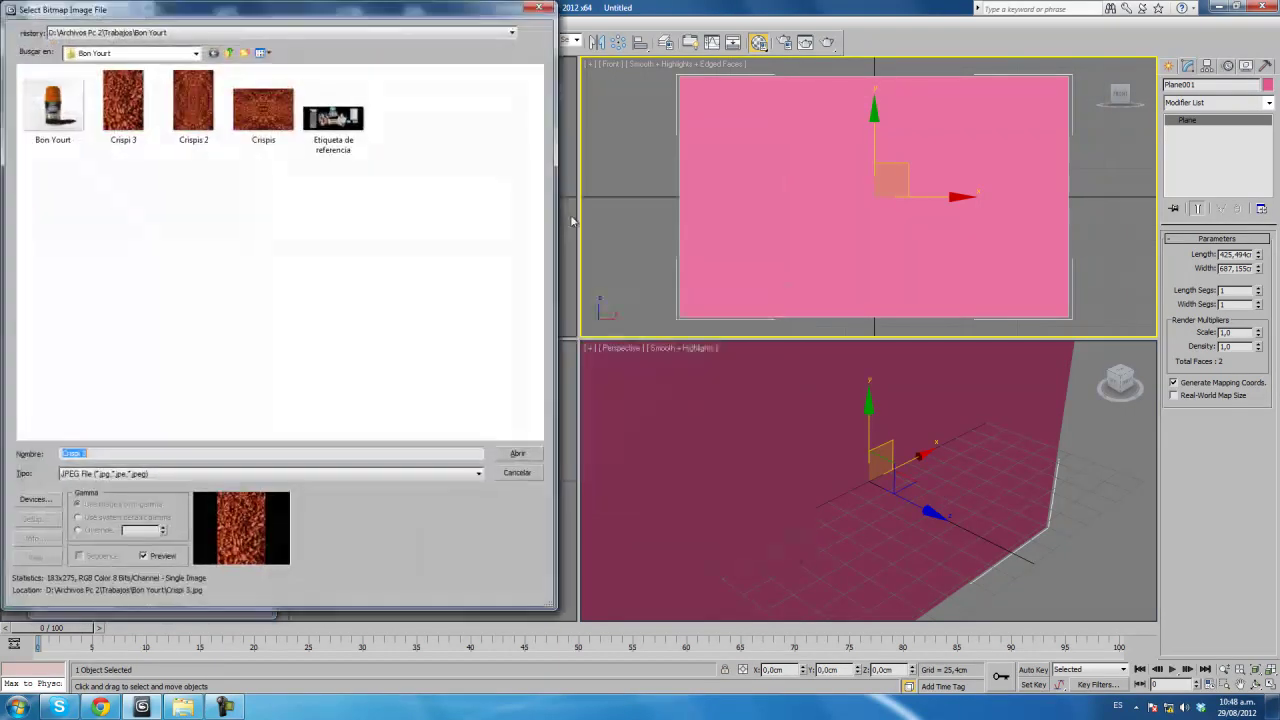
pyautogui.click(231, 54)
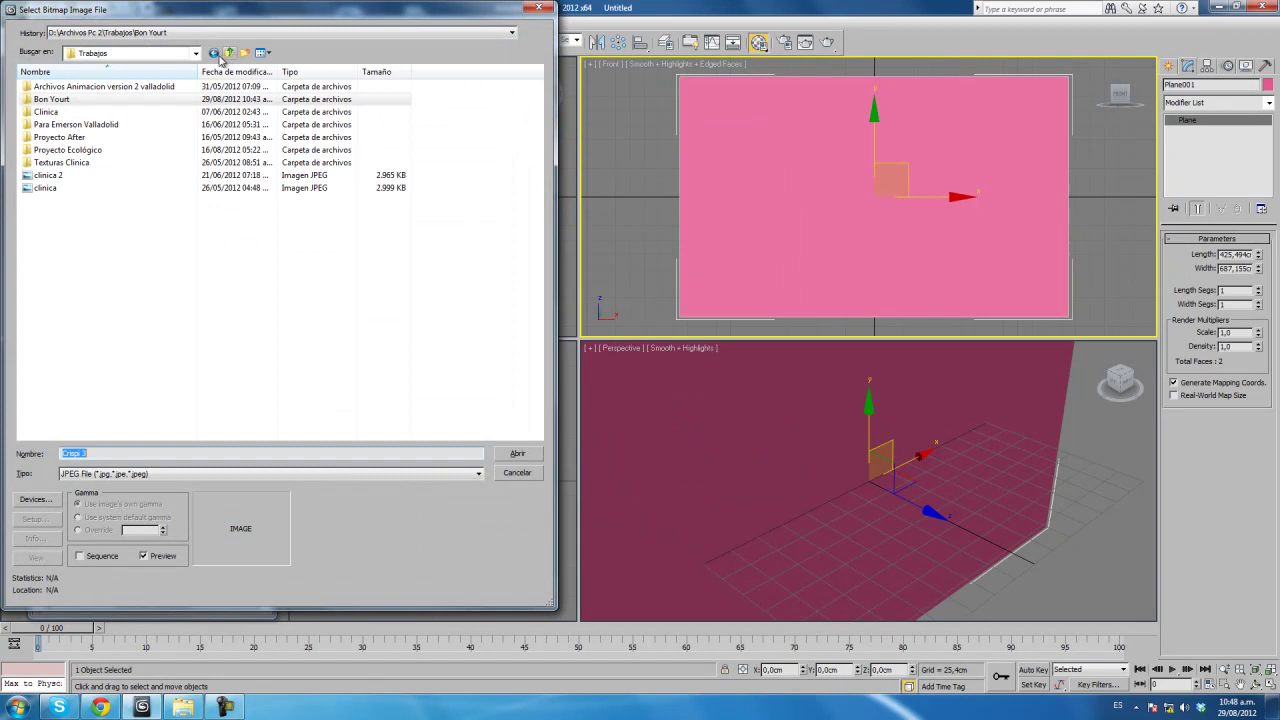
pyautogui.click(216, 55)
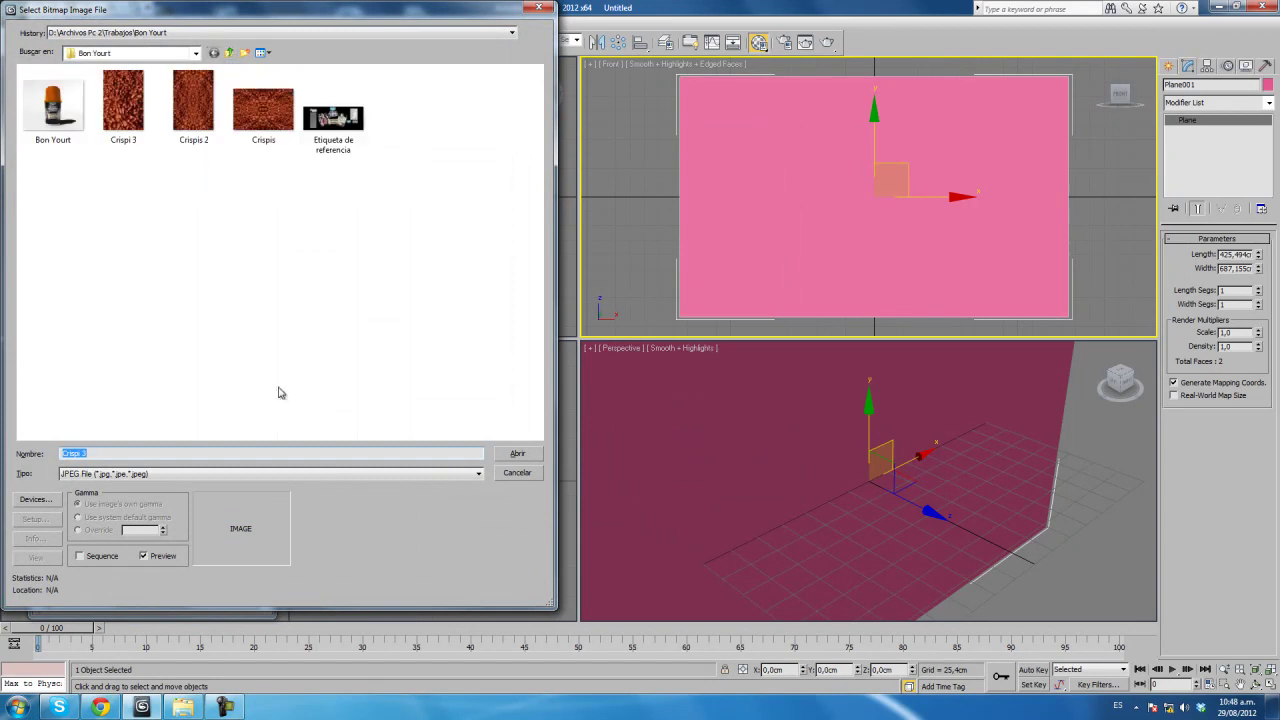
pyautogui.click(225, 707)
pyautogui.click(478, 473)
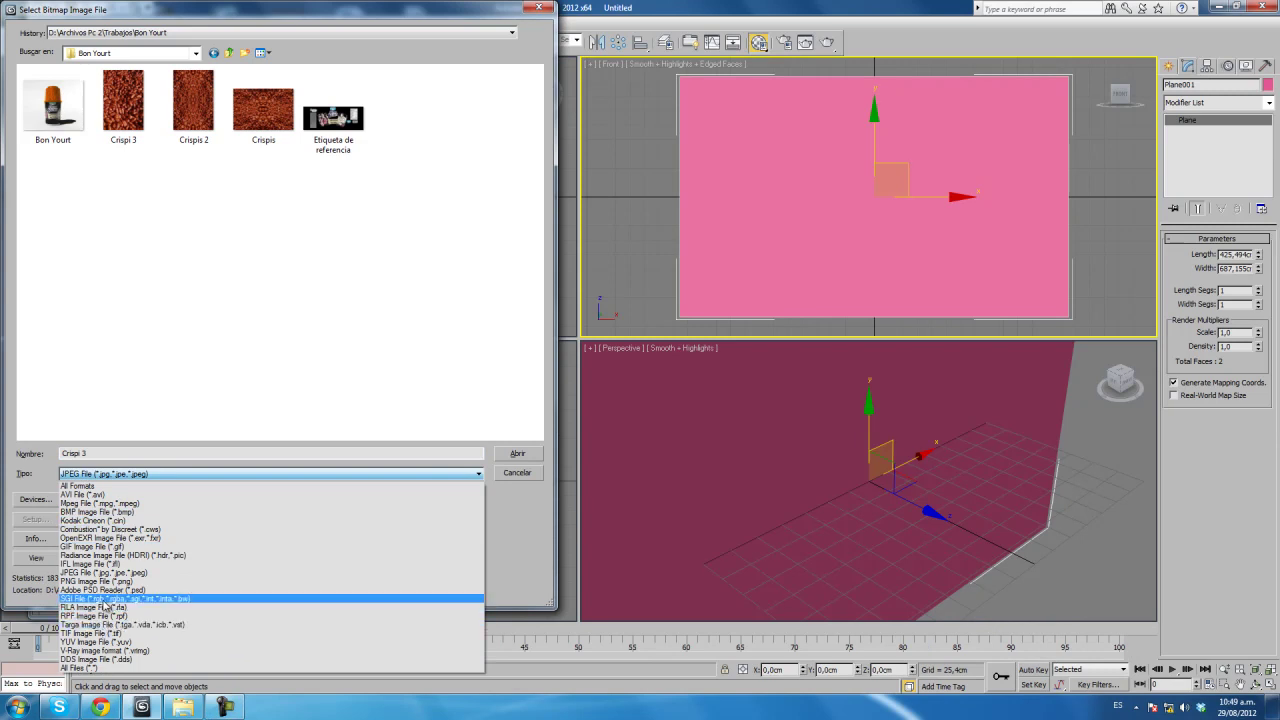
pyautogui.click(90, 486)
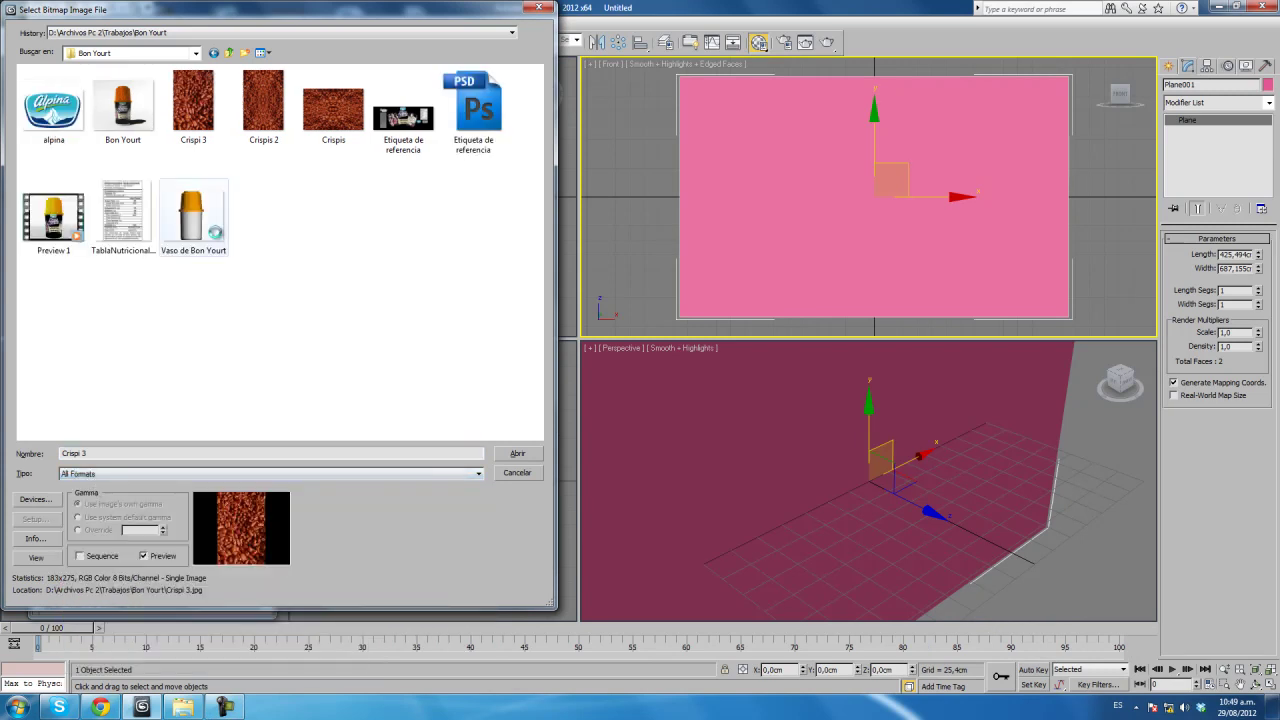
pyautogui.click(193, 215)
pyautogui.click(517, 458)
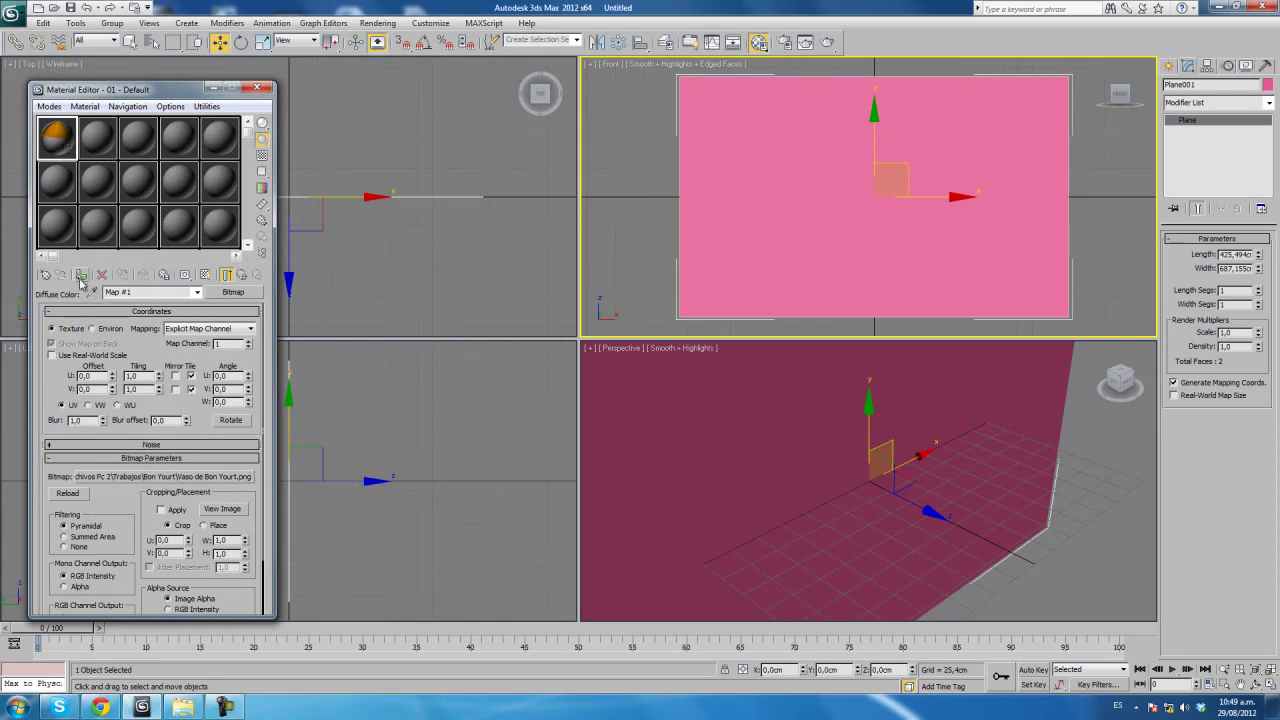
# Assign the material to the plane, show the map in viewport, and check the image's dimensions.
pyautogui.click(81, 274)
pyautogui.click(243, 276)
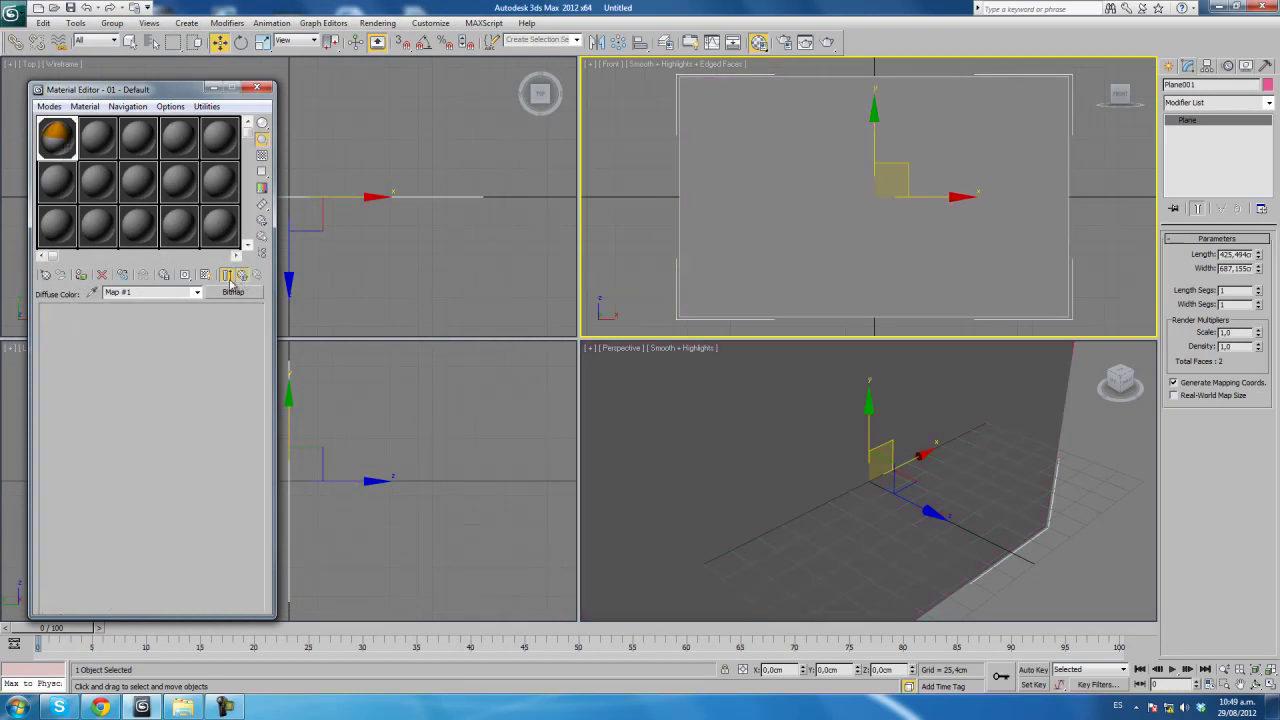
pyautogui.click(204, 274)
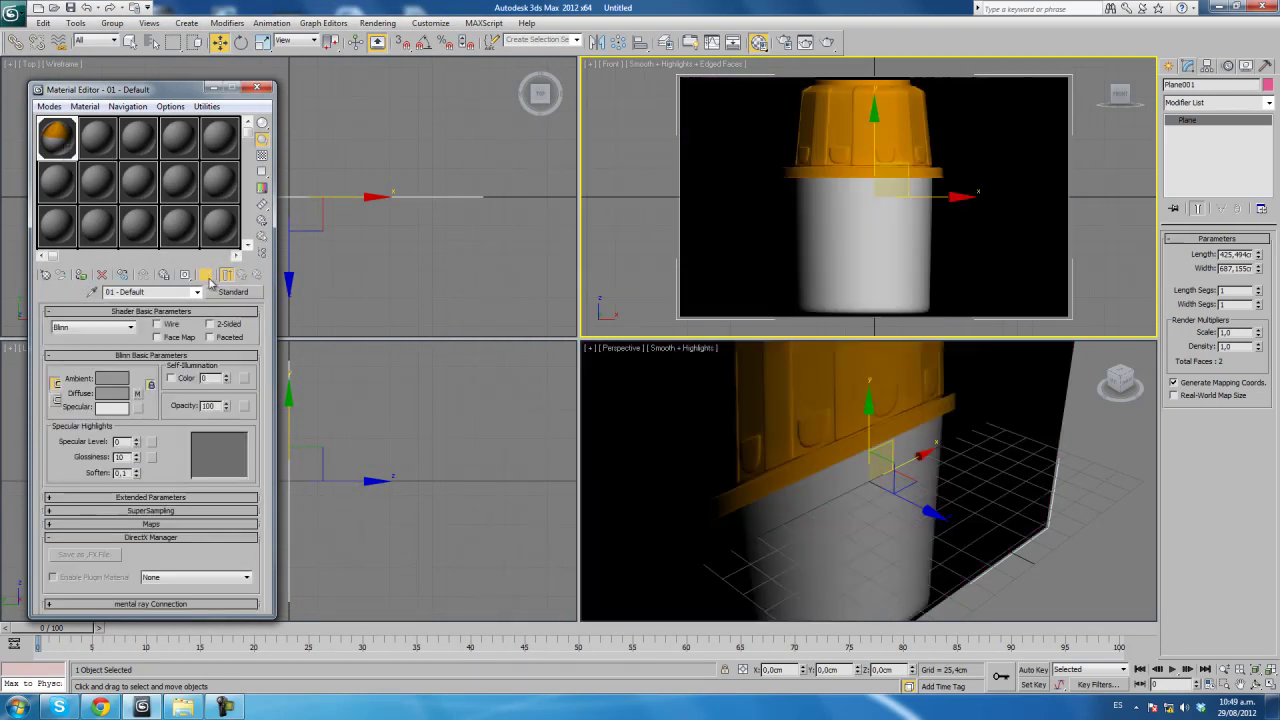
pyautogui.click(137, 395)
pyautogui.click(222, 508)
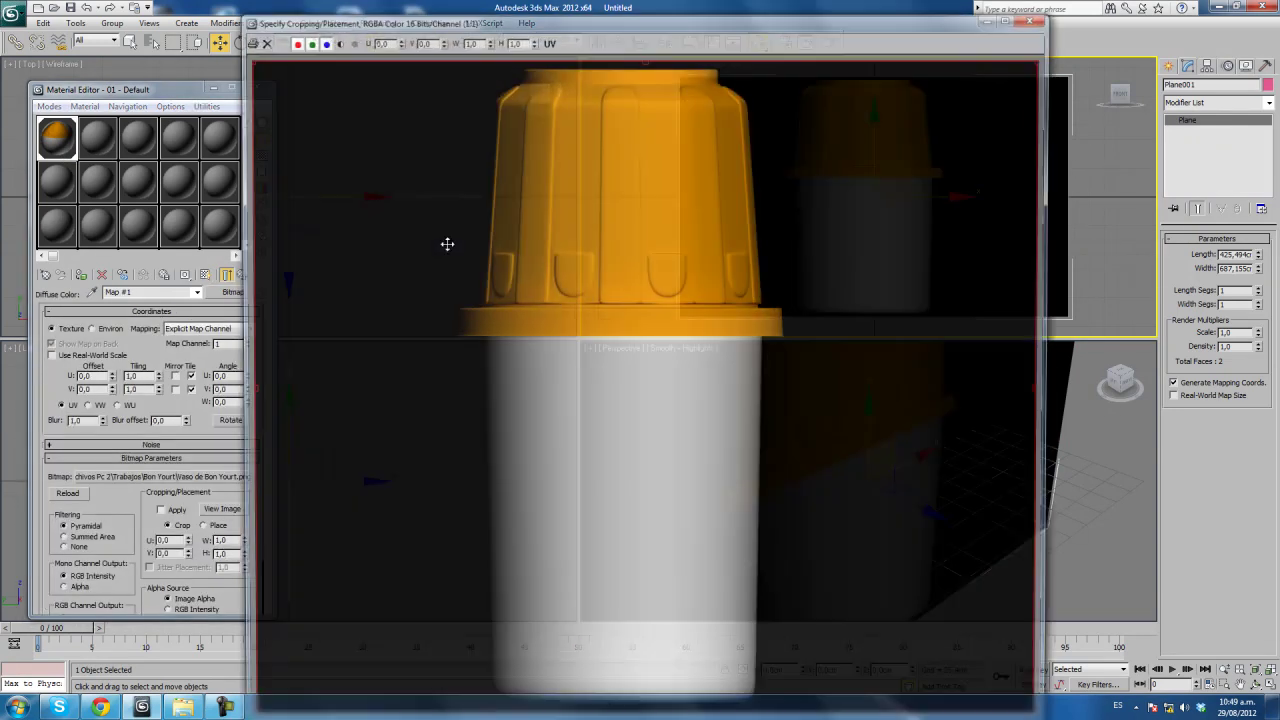
pyautogui.click(497, 227)
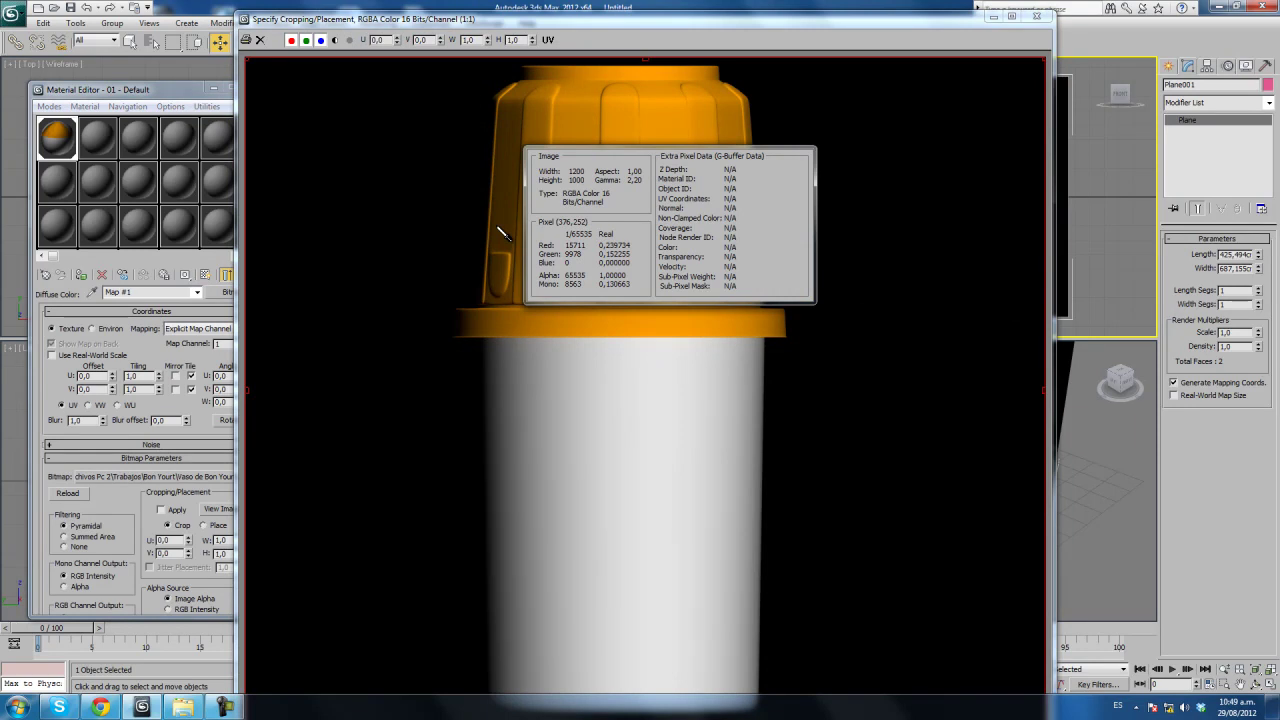
pyautogui.moveTo(497, 227); pyautogui.dragTo(498, 227, button='right')
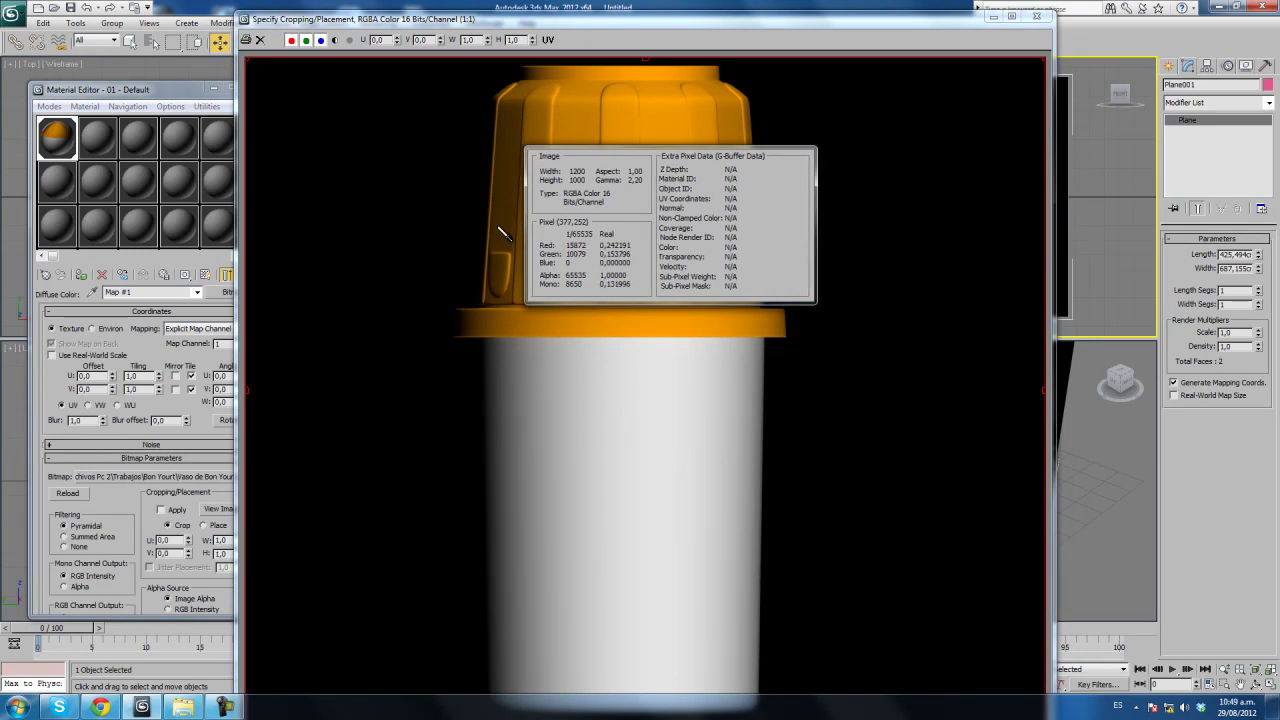
pyautogui.click(992, 17)
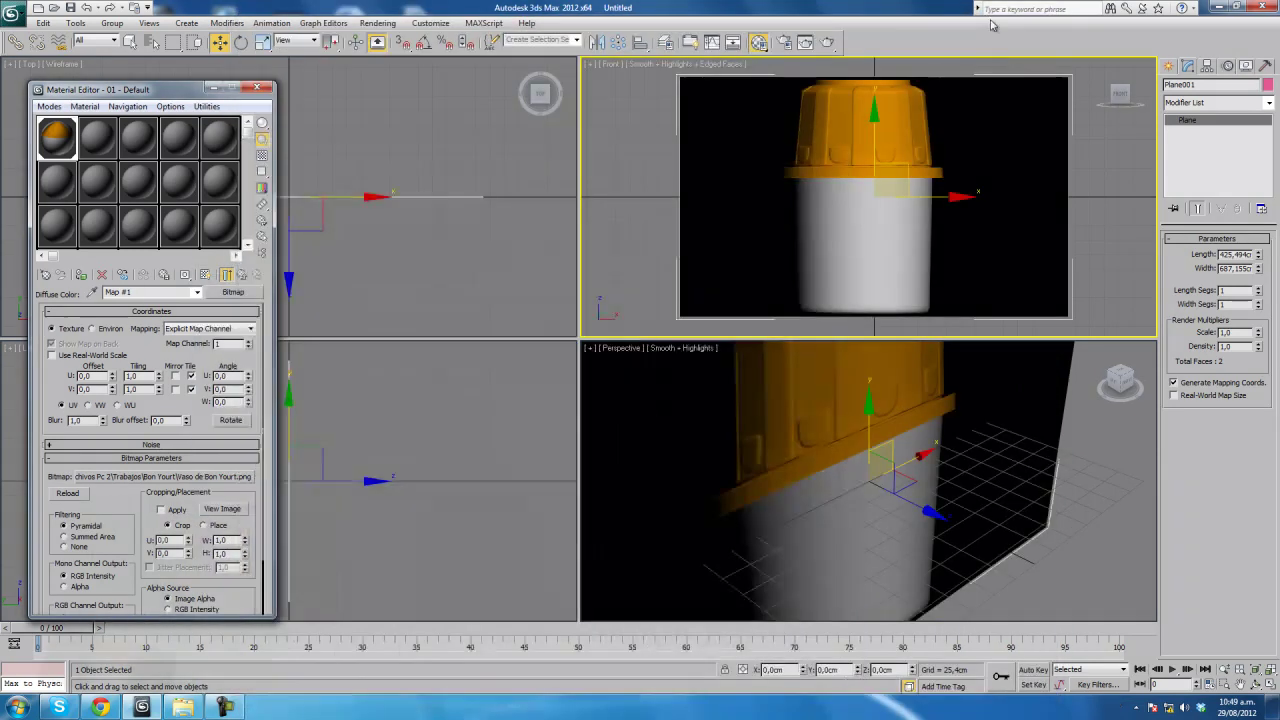
# Resize the reference plane to Width 1200 and Length 1000.
pyautogui.doubleClick(1236, 268)
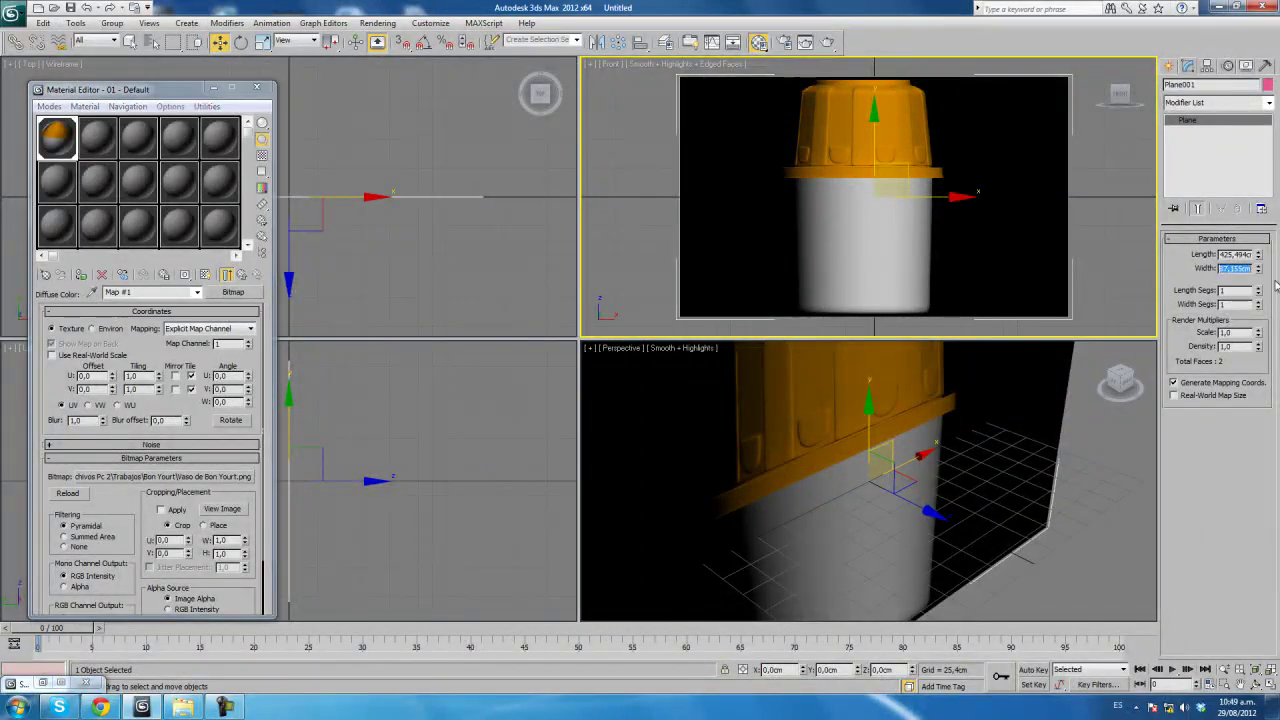
pyautogui.write('120')
pyautogui.press('Return')
pyautogui.doubleClick(1234, 254)
pyautogui.write('1000')
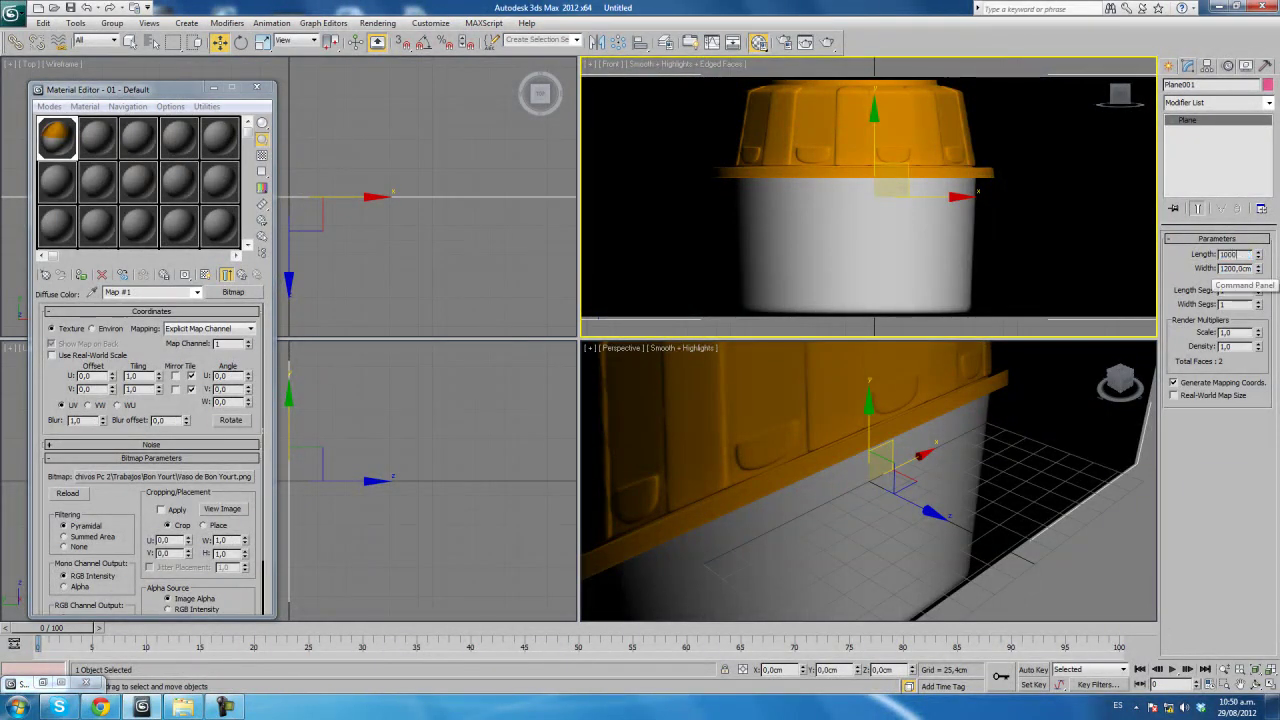
pyautogui.press('Return')
pyautogui.scroll(-2, 960, 205)
pyautogui.scroll(-2, 900, 230)
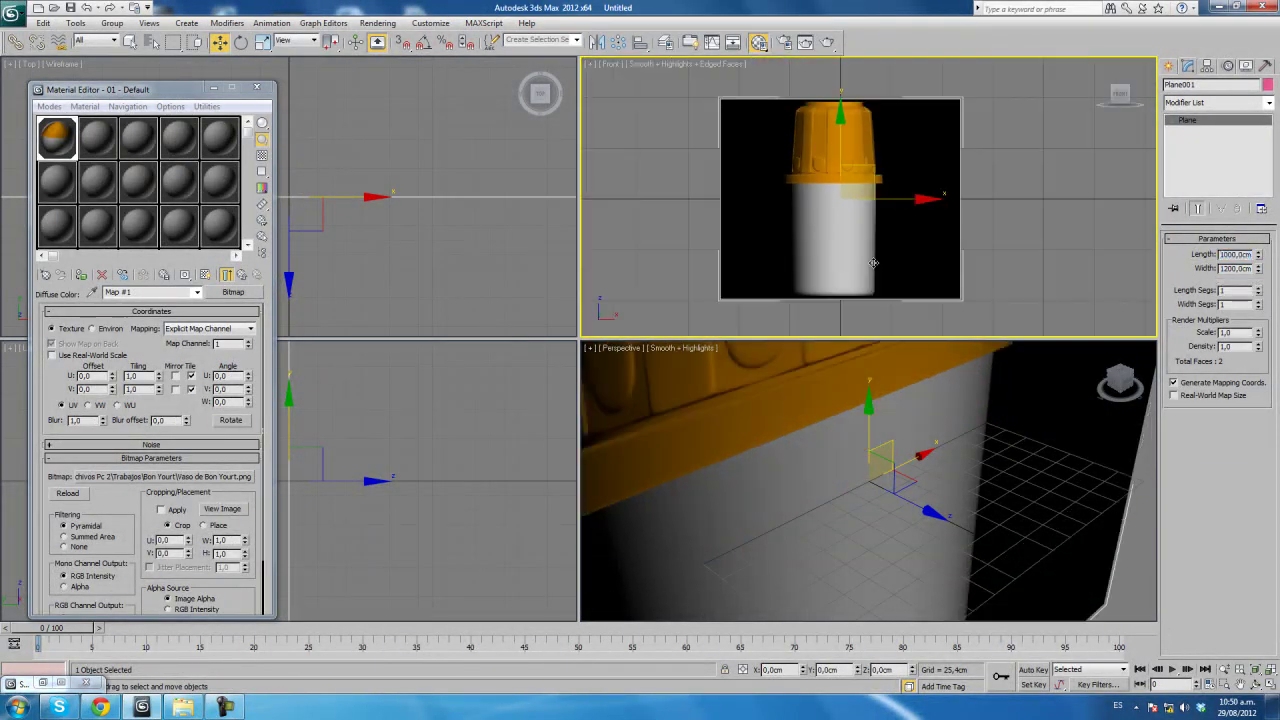
pyautogui.moveTo(873, 262); pyautogui.dragTo(928, 278, button='middle')
# Close the Material Editor and maximize the Front viewport centred on the cup.
pyautogui.click(256, 88)
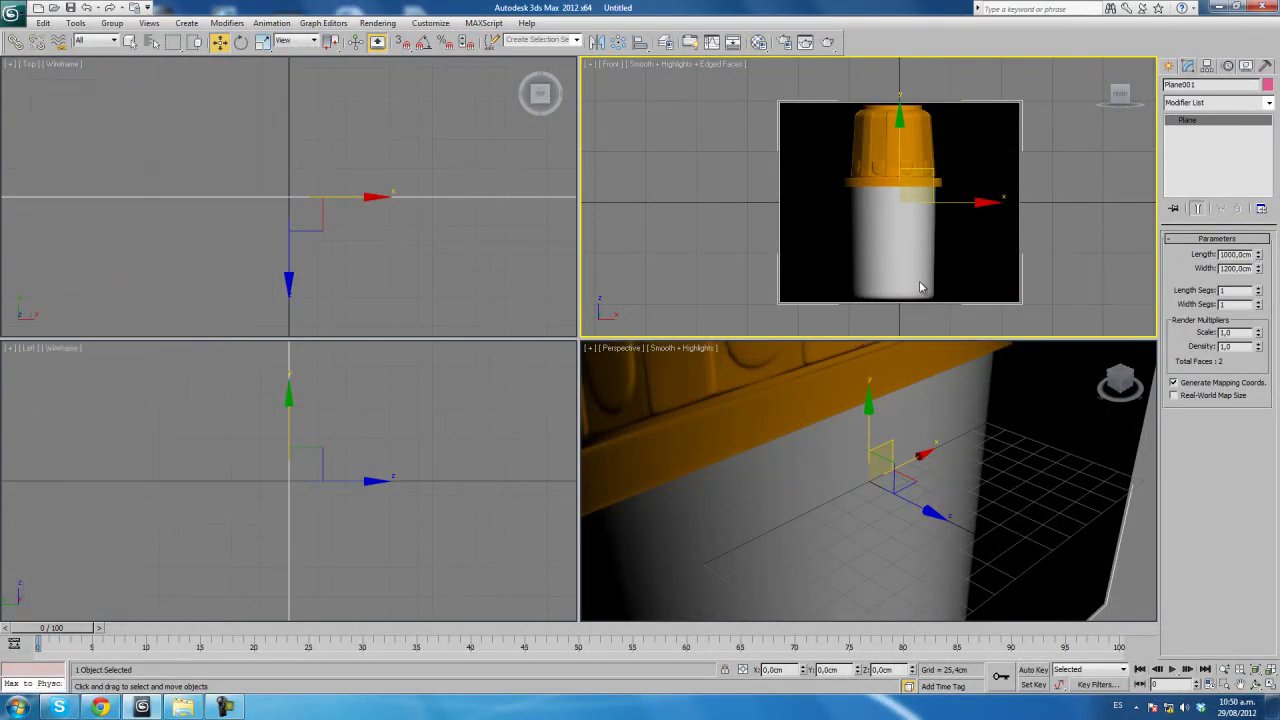
pyautogui.click(1270, 685)
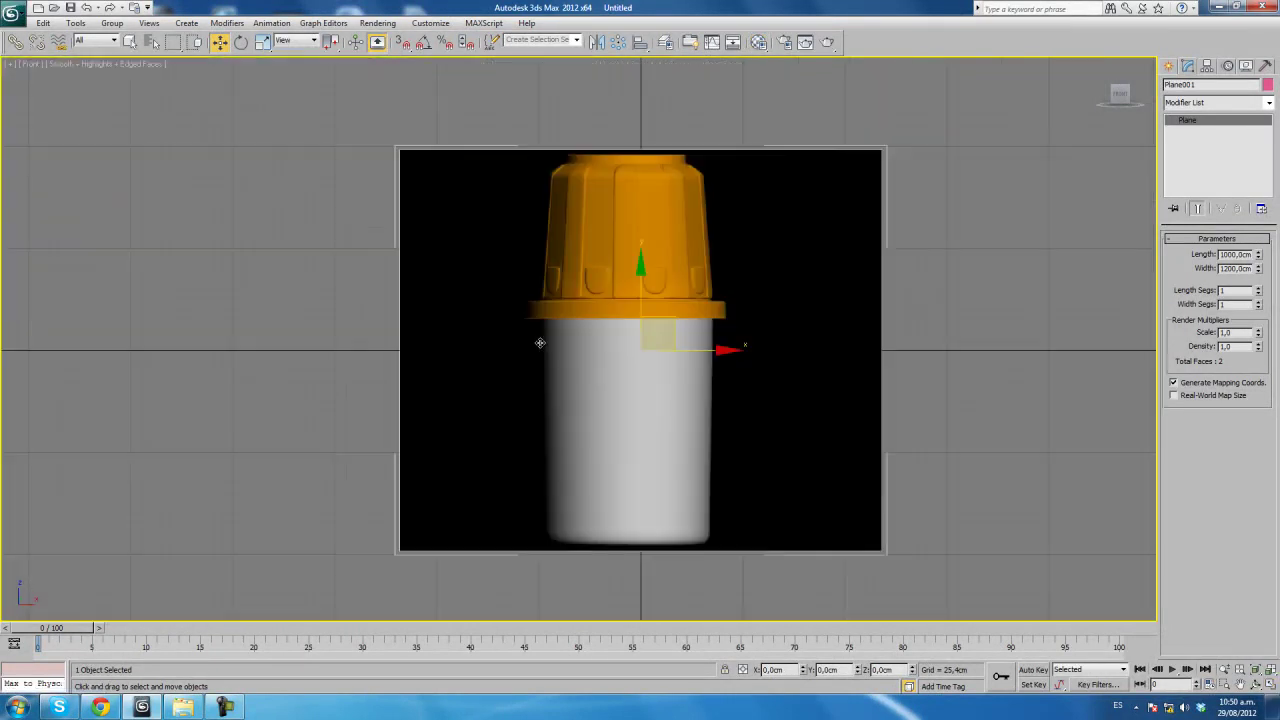
pyautogui.scroll(2, 540, 343)
pyautogui.scroll(2, 483, 354)
pyautogui.moveTo(483, 354)
pyautogui.mouseDown(button='middle')
pyautogui.moveTo(573, 427)
pyautogui.moveTo(571, 414)
pyautogui.mouseUp(button='middle')
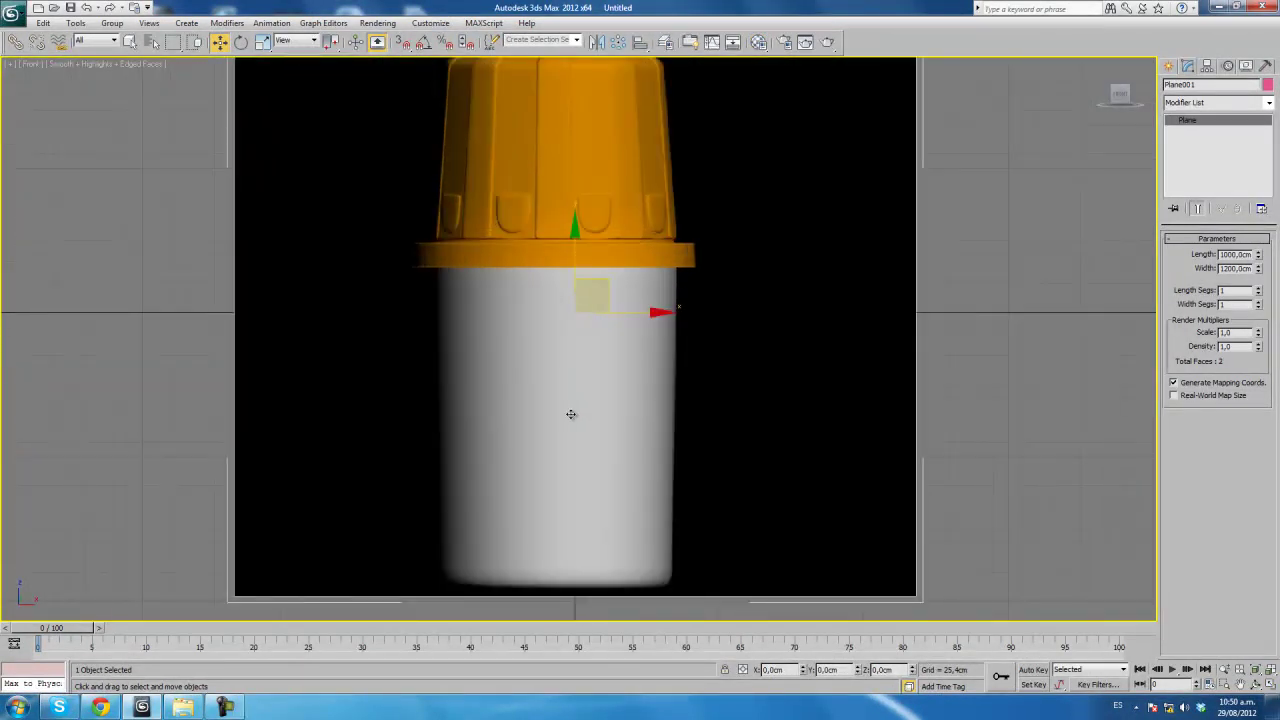
pyautogui.scroll(2, 599, 398)
# Choose the Line tool under Create > Shapes > Splines.
pyautogui.click(1173, 69)
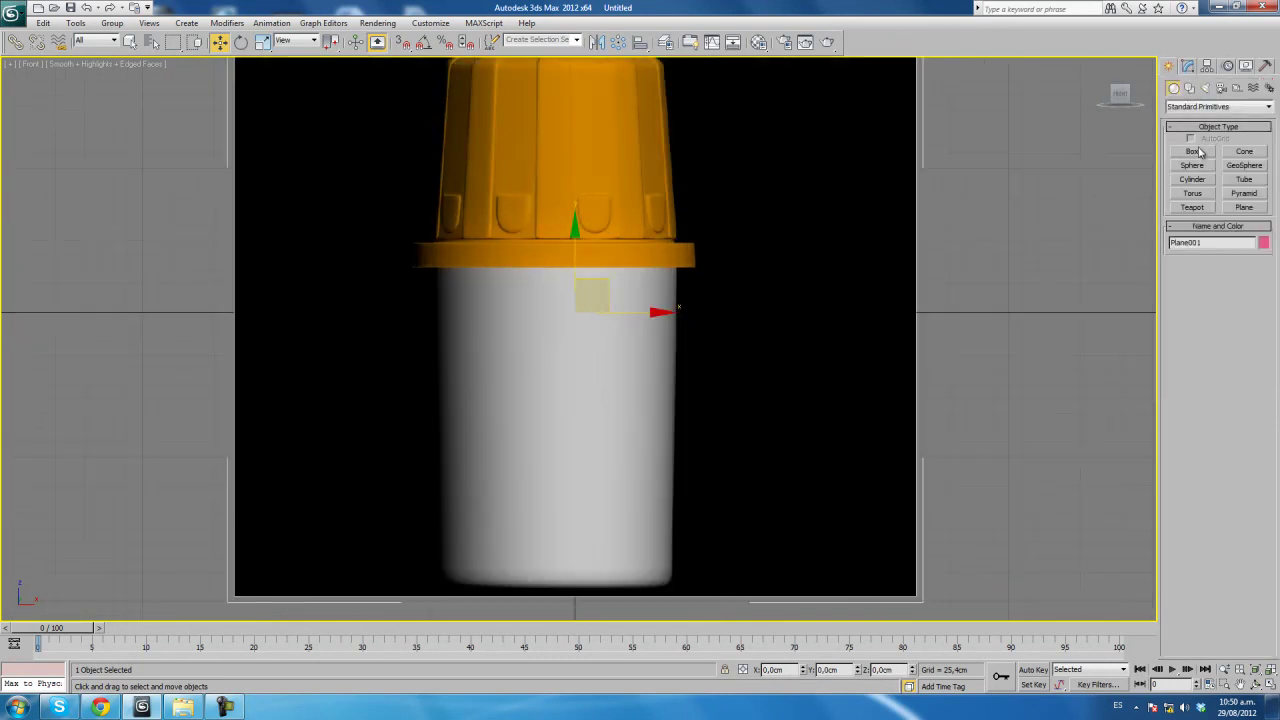
pyautogui.click(1189, 88)
pyautogui.click(1192, 162)
pyautogui.moveTo(425, 219)
pyautogui.mouseDown(button='middle')
pyautogui.moveTo(594, 237)
pyautogui.moveTo(537, 197)
pyautogui.moveTo(554, 238)
pyautogui.mouseUp(button='middle')
pyautogui.scroll(4, 465, 217)
# Start the profile line at the lid's centre, across to the rim's left edge and side corner.
pyautogui.scroll(-1, 569, 303)
pyautogui.scroll(-3, 590, 250)
pyautogui.scroll(-1, 606, 206)
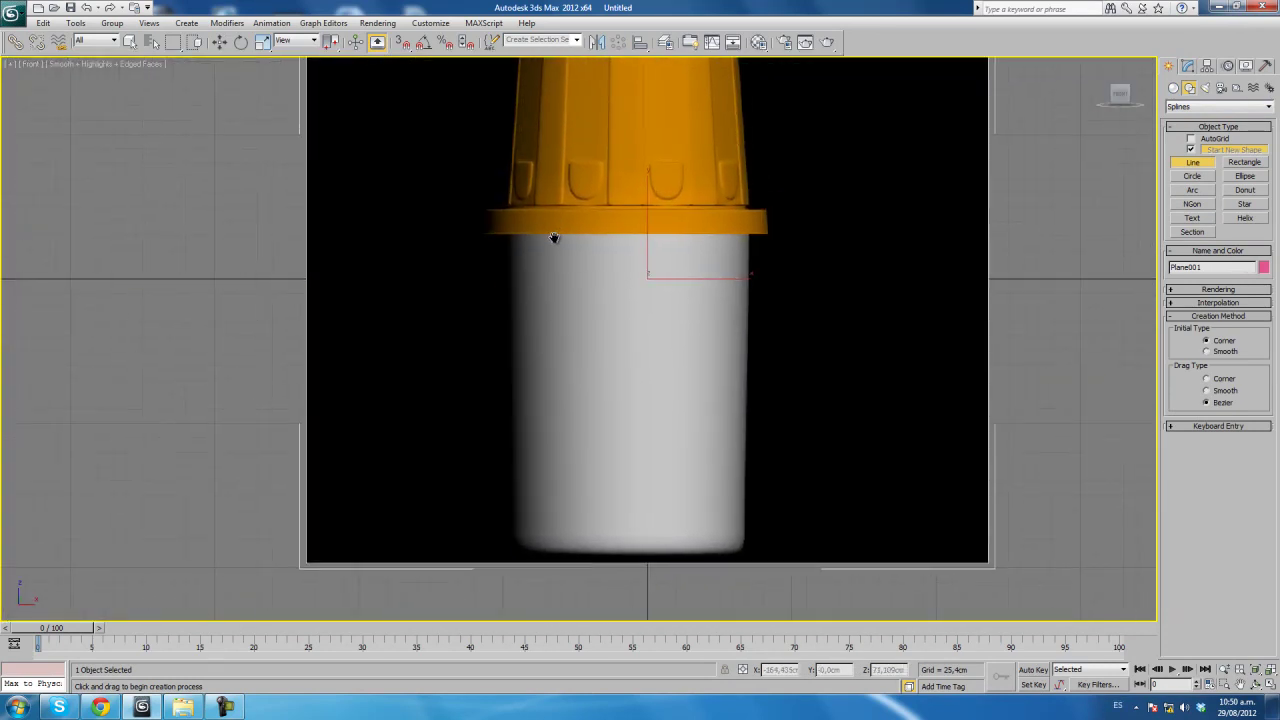
pyautogui.scroll(3, 554, 238)
pyautogui.scroll(1, 543, 200)
pyautogui.press('F3')
pyautogui.press('F3')
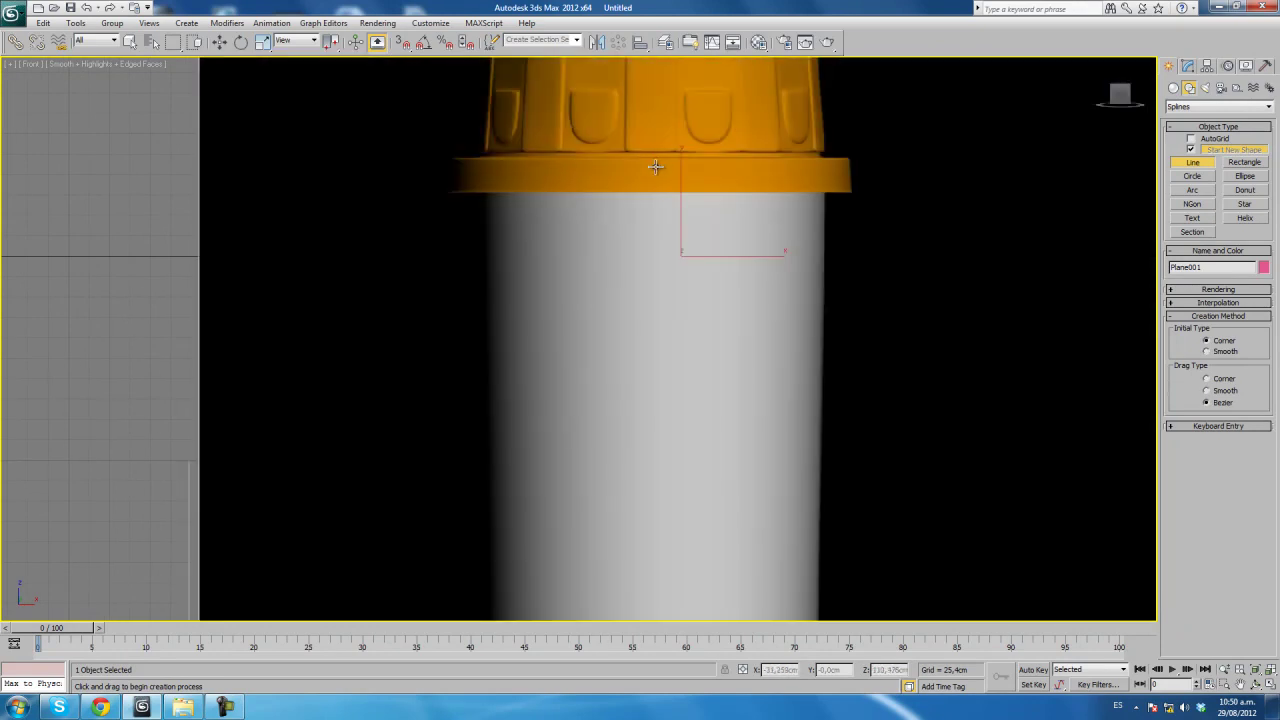
pyautogui.click(654, 162)
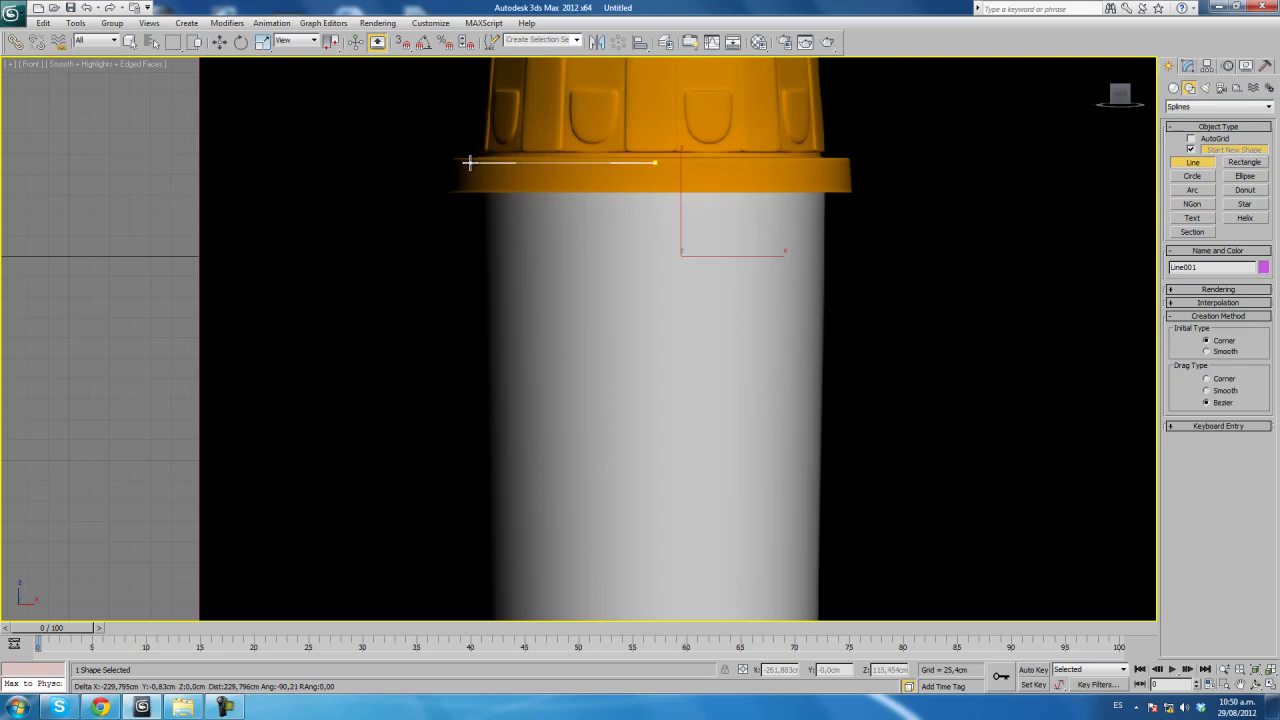
pyautogui.click(469, 162)
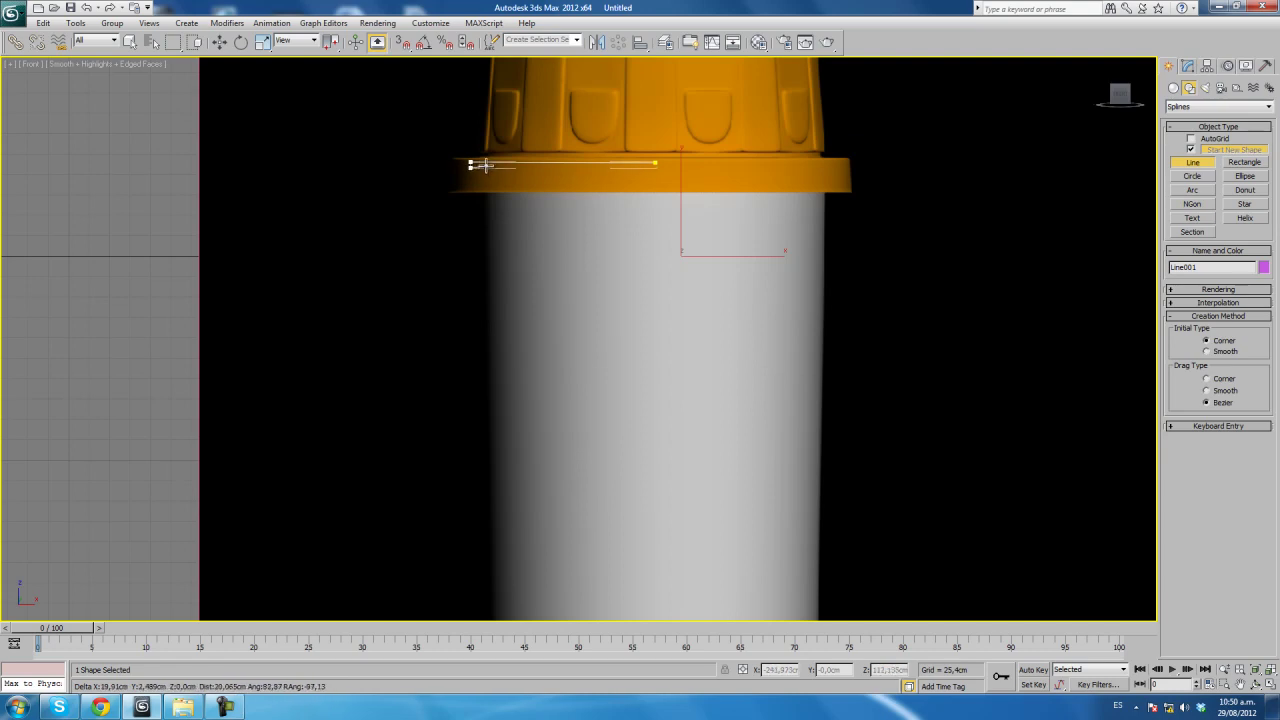
pyautogui.click(485, 166)
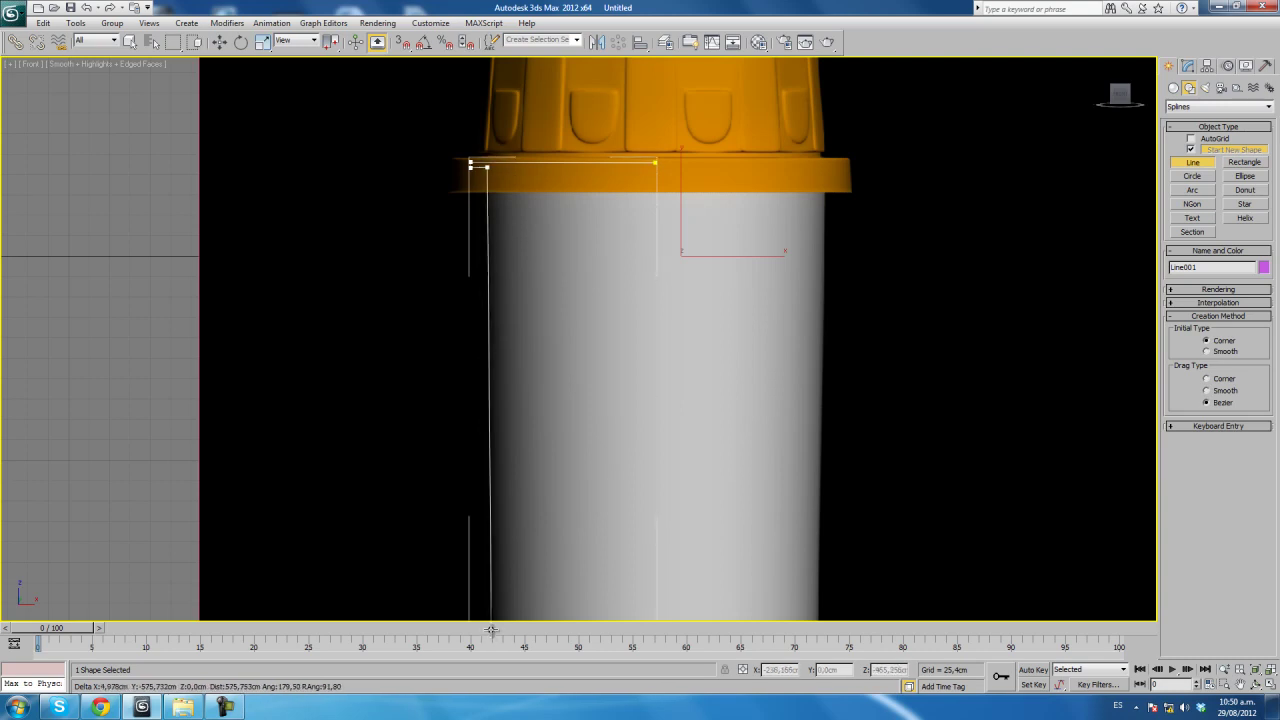
# Continue the line down the cup side, around the bevelled base corner, and finish it.
pyautogui.press('i')
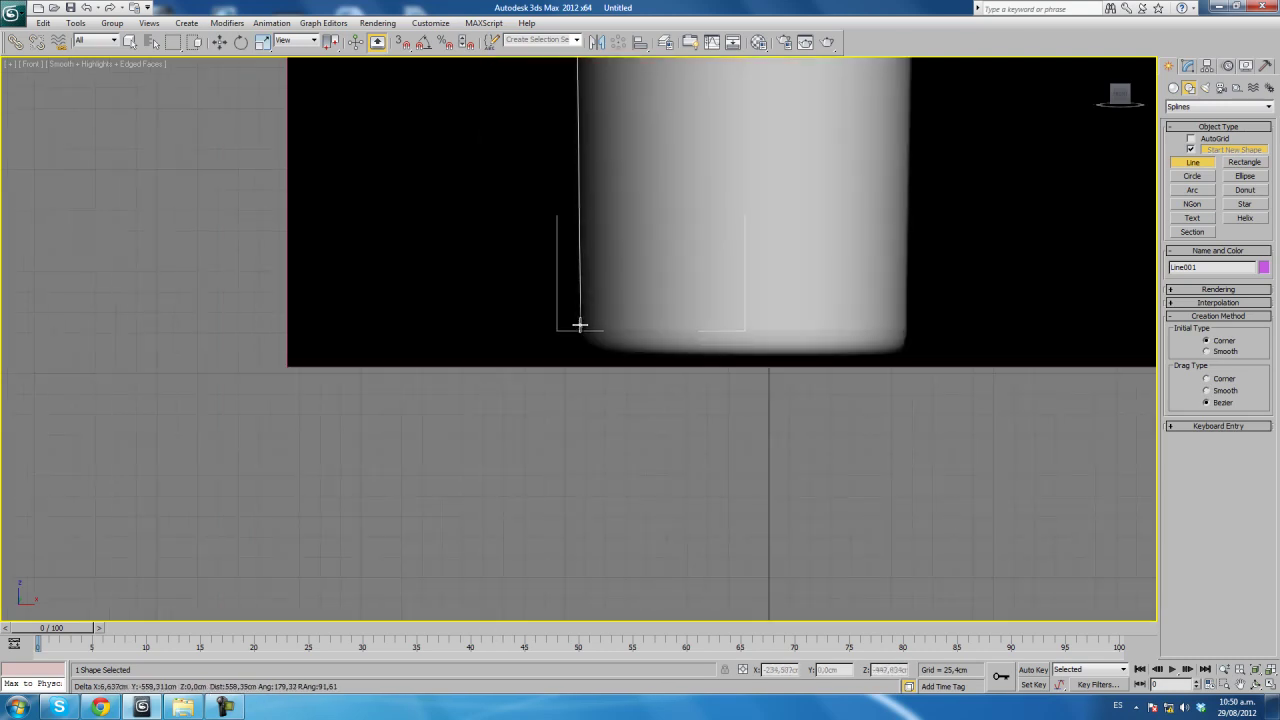
pyautogui.click(579, 325)
pyautogui.click(614, 351)
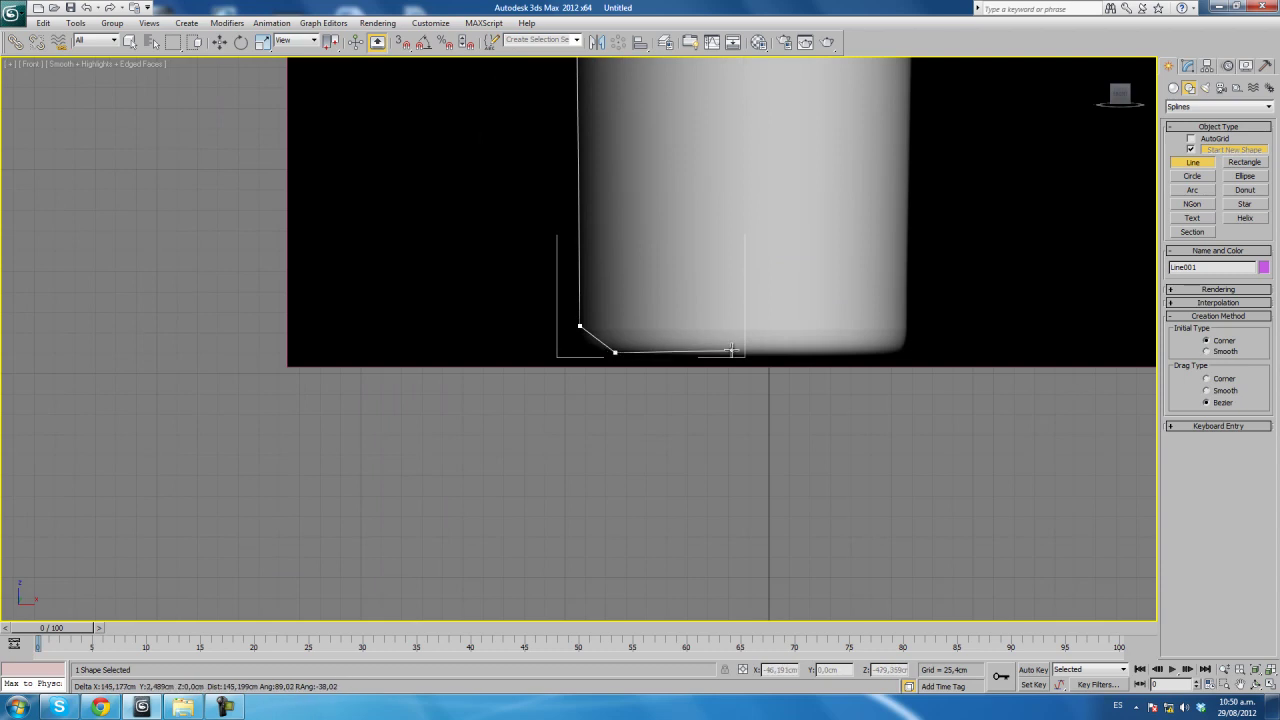
pyautogui.click(646, 352)
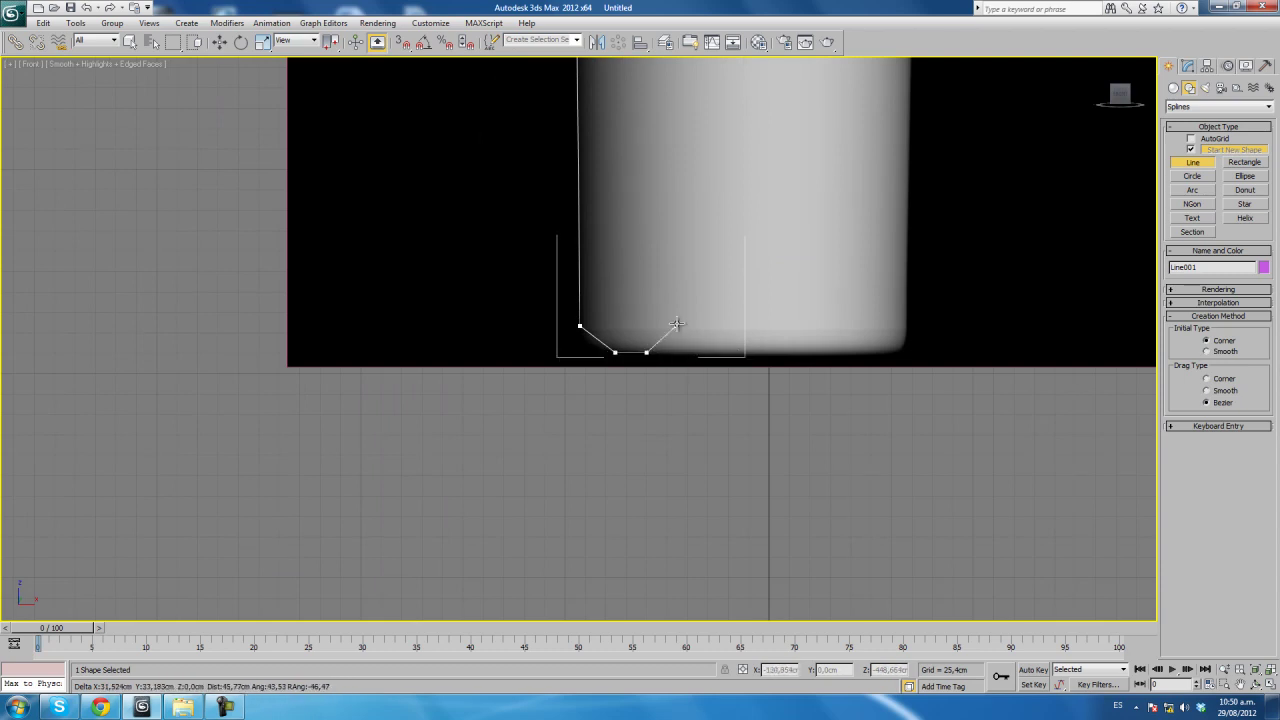
pyautogui.click(743, 327)
pyautogui.rightClick(806, 251)
pyautogui.click(219, 41)
pyautogui.moveTo(672, 196); pyautogui.dragTo(624, 351, button='middle')
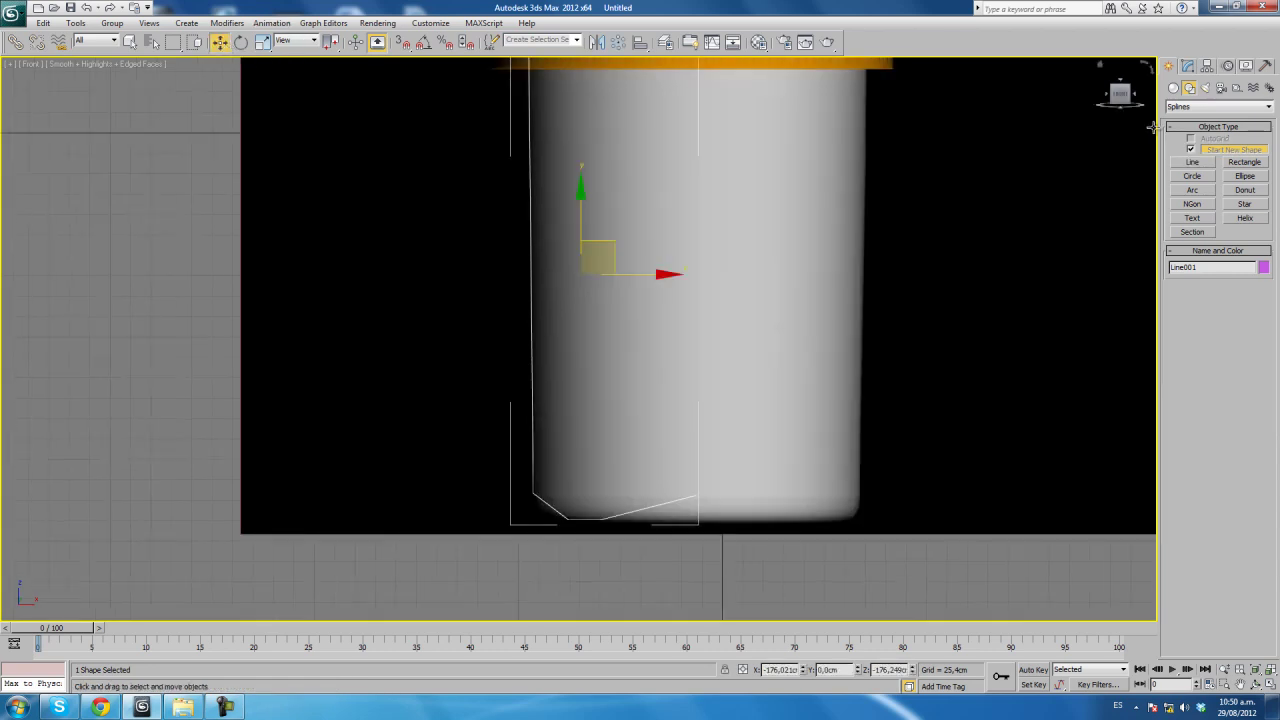
# In Vertex mode, nudge the line's corner point under the rim slightly down.
pyautogui.click(1188, 65)
pyautogui.click(1199, 284)
pyautogui.moveTo(610, 552); pyautogui.dragTo(500, 537, button='middle')
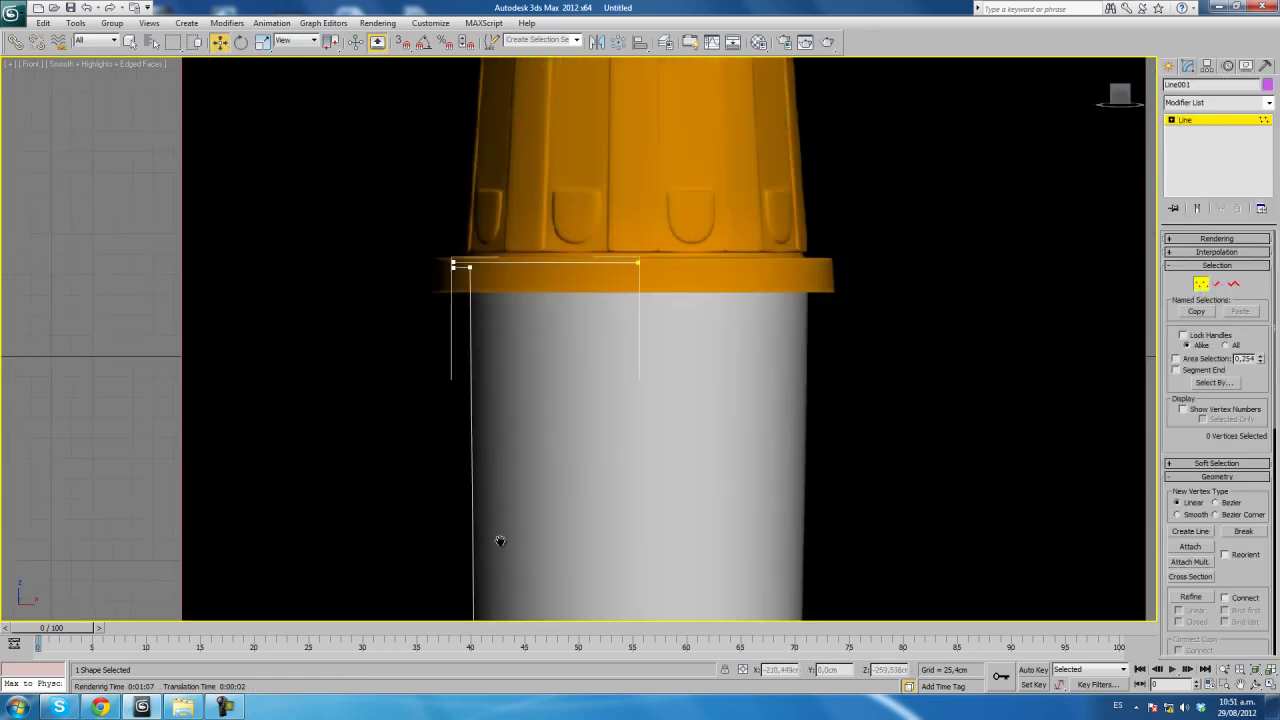
pyautogui.moveTo(518, 367); pyautogui.dragTo(467, 309, button='middle')
pyautogui.scroll(8, 467, 309)
pyautogui.scroll(3, 531, 383)
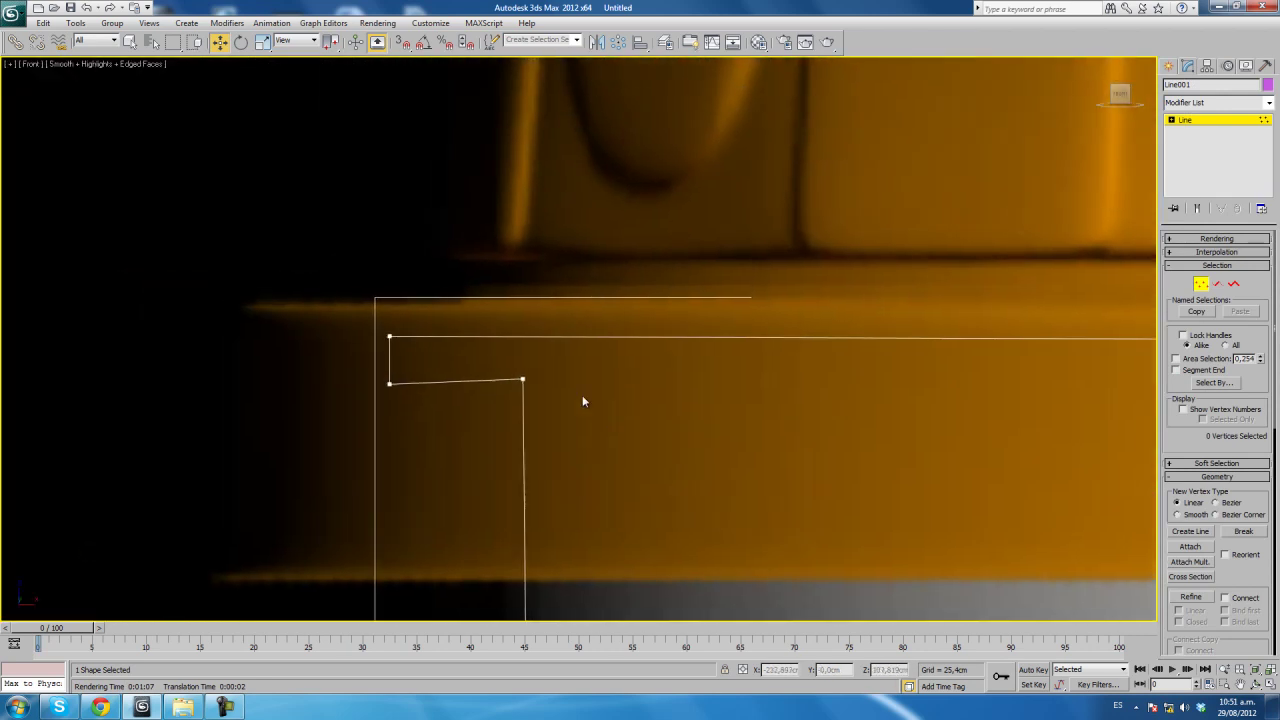
pyautogui.click(520, 377)
pyautogui.moveTo(523, 300); pyautogui.dragTo(524, 316)
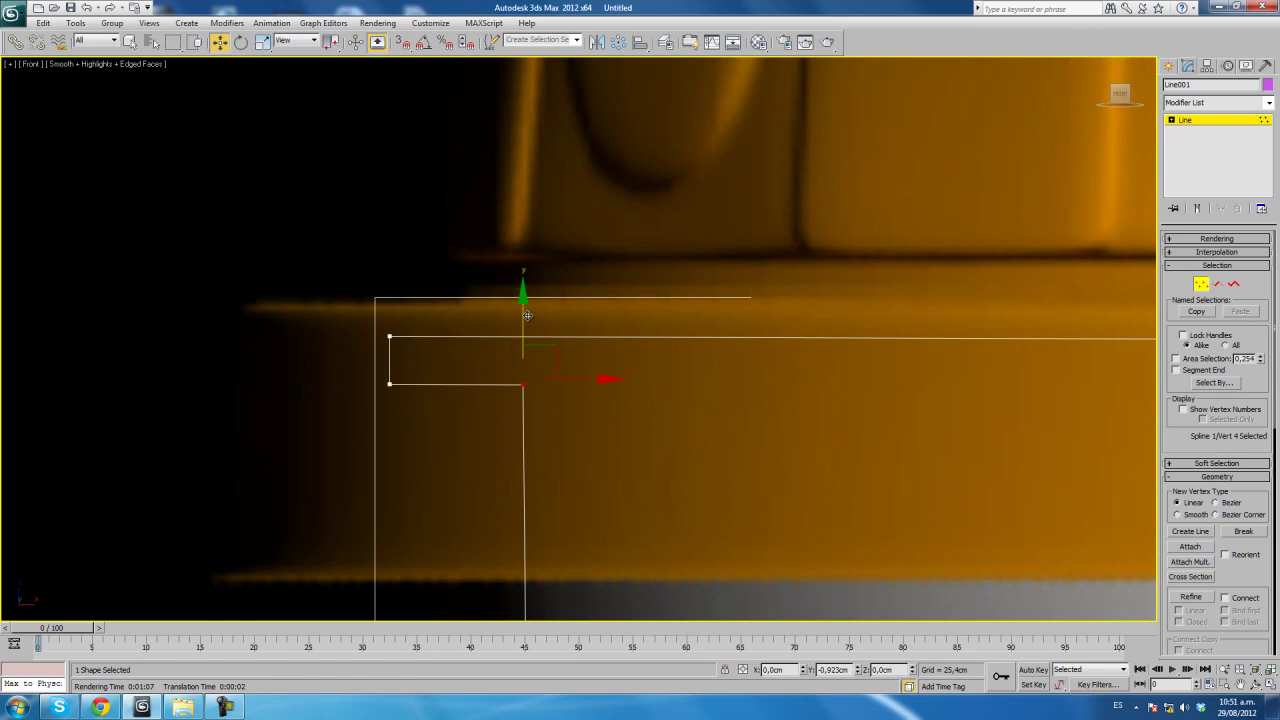
# Make the base corner vertex Bezier Corner and curve the base segment into an arc.
pyautogui.keyDown('ctrl'); pyautogui.moveTo(352, 368); pyautogui.dragTo(426, 425); pyautogui.keyUp('ctrl')
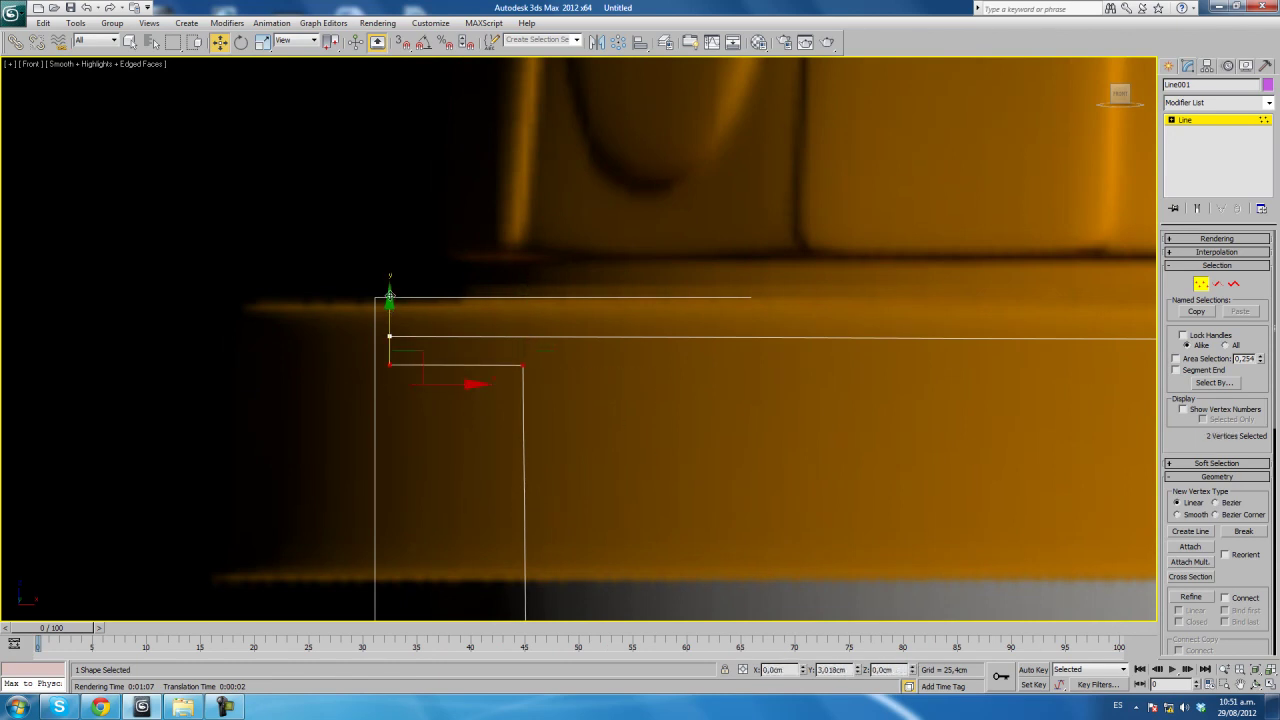
pyautogui.scroll(-5, 550, 370)
pyautogui.moveTo(550, 370); pyautogui.dragTo(574, 129, button='middle')
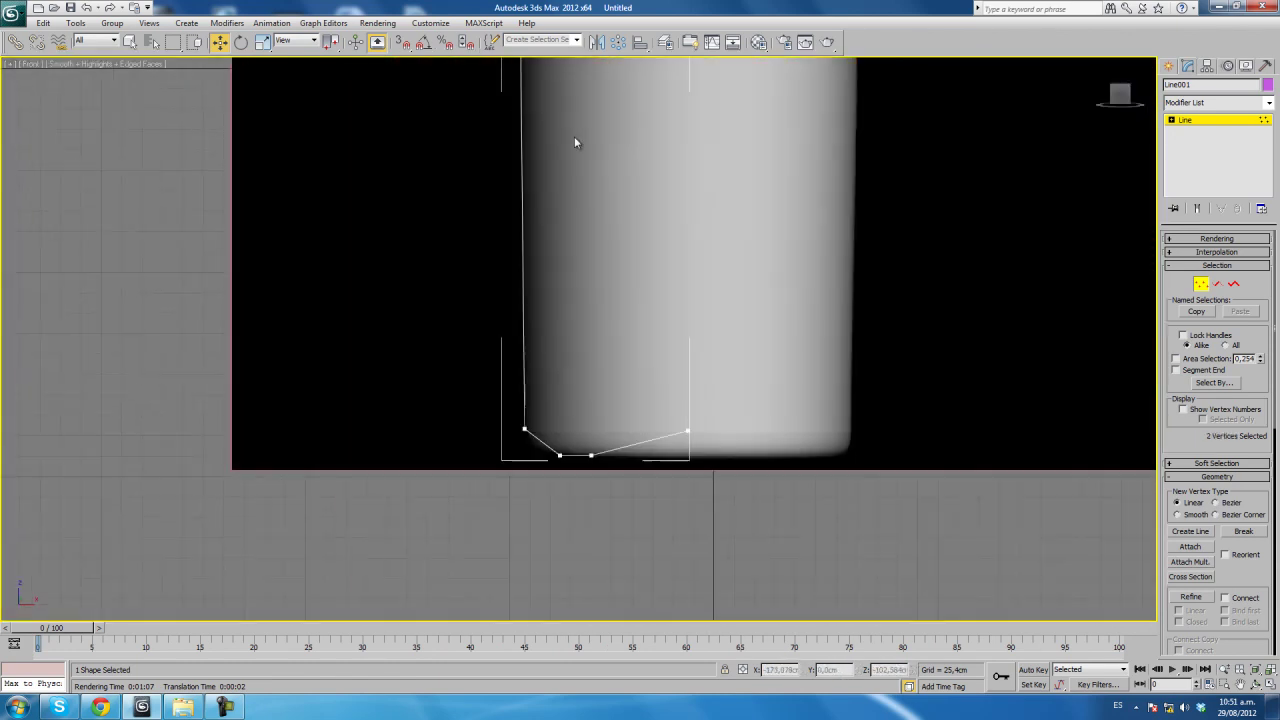
pyautogui.scroll(3, 433, 370)
pyautogui.click(398, 344)
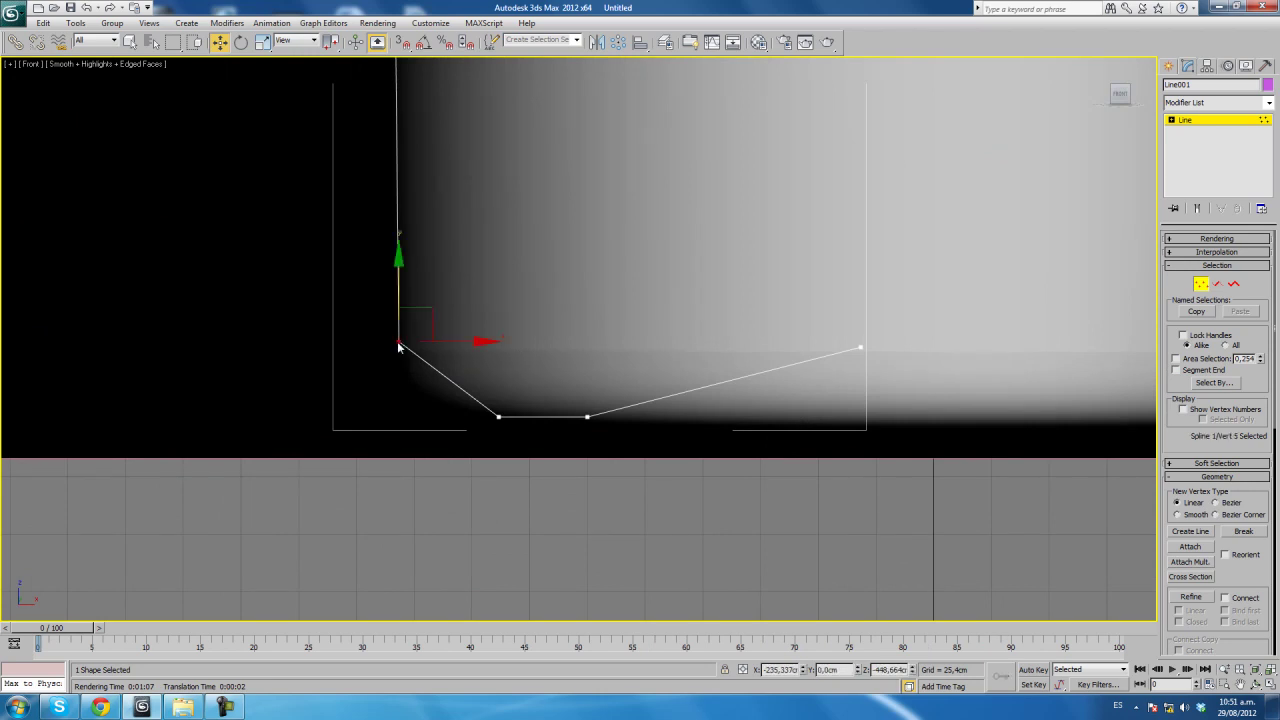
pyautogui.rightClick(396, 340)
pyautogui.click(367, 238)
pyautogui.moveTo(430, 368); pyautogui.dragTo(426, 397)
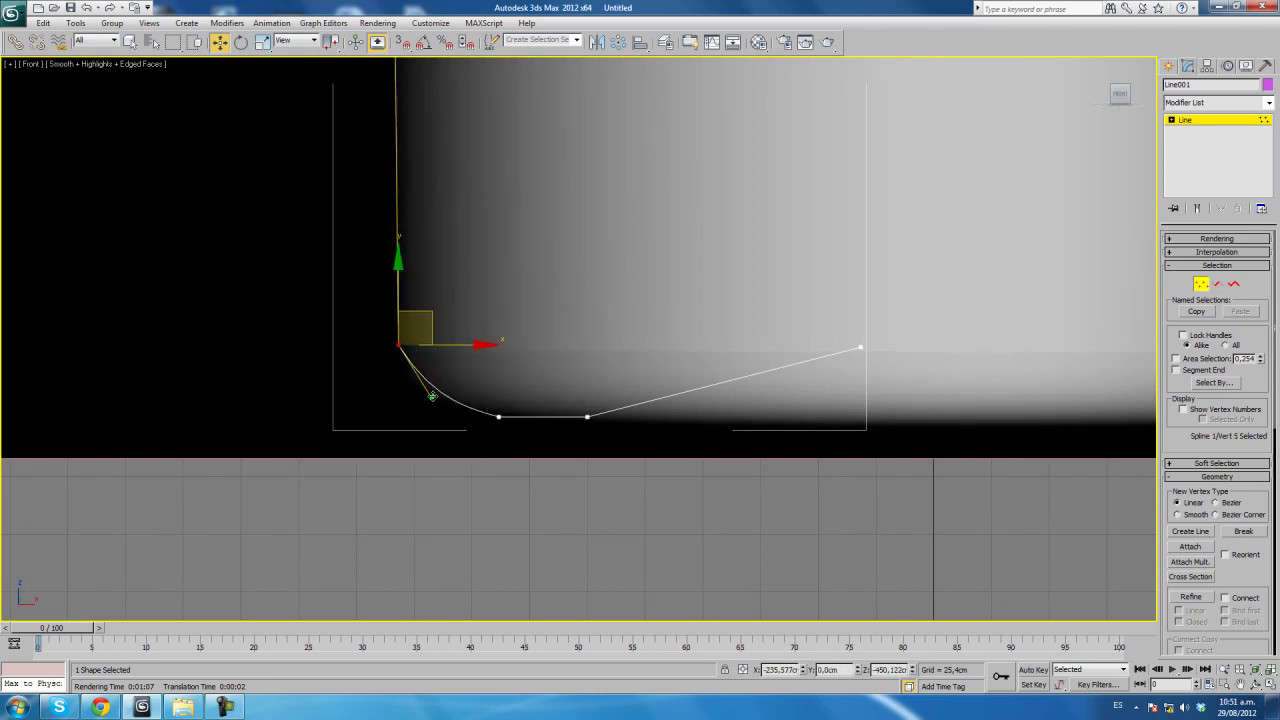
pyautogui.moveTo(432, 398); pyautogui.dragTo(415, 391)
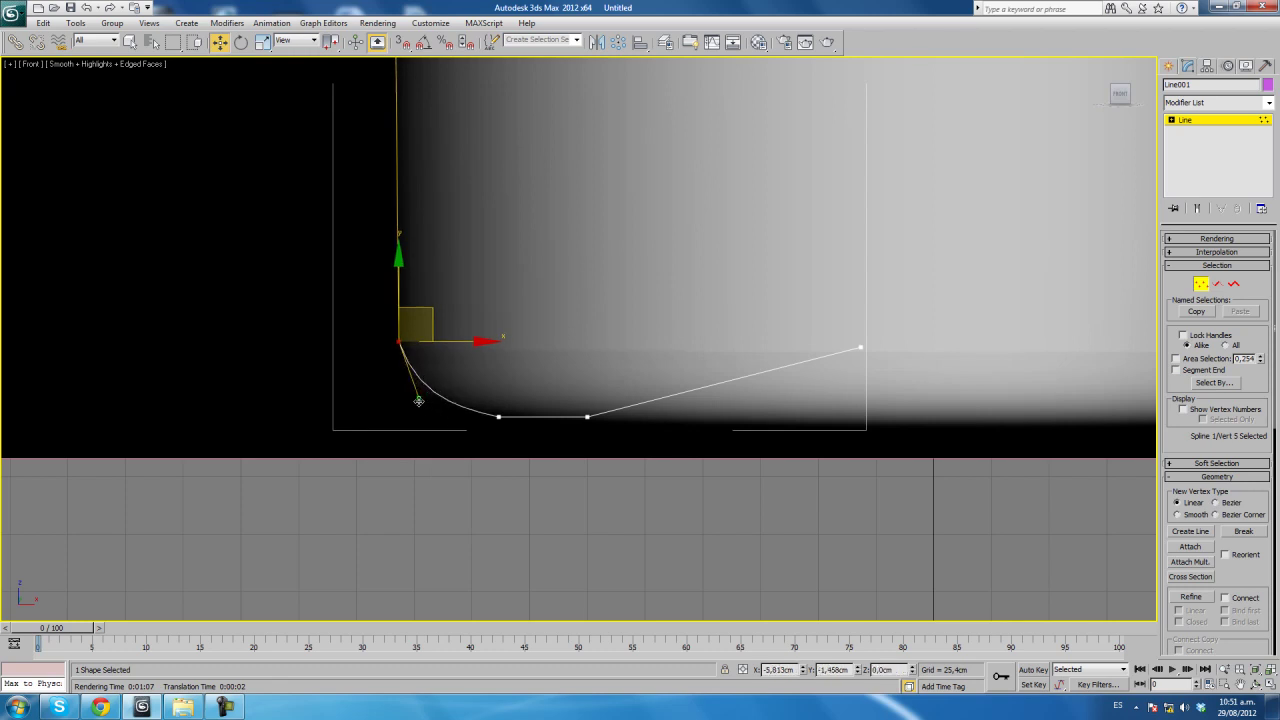
# Make the flat bottom's right vertex Bezier Corner and bend the bottom upward.
pyautogui.click(587, 416)
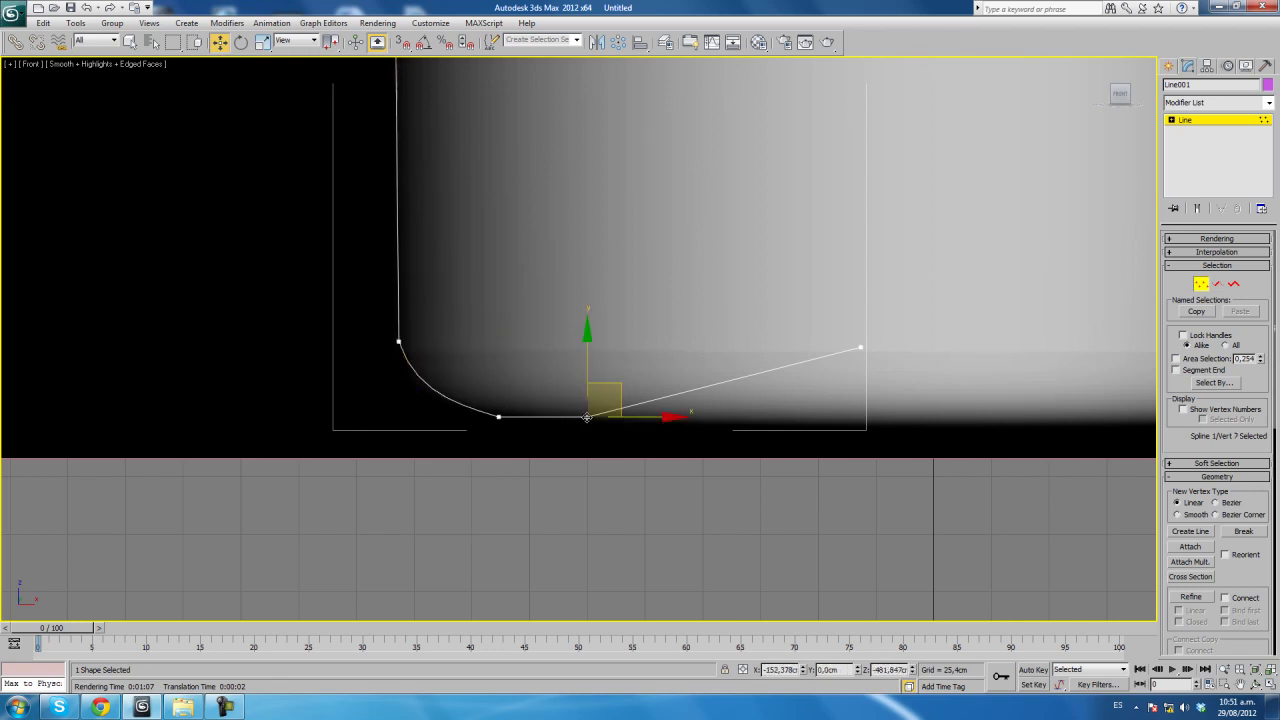
pyautogui.rightClick(587, 416)
pyautogui.click(547, 324)
pyautogui.moveTo(678, 393); pyautogui.dragTo(730, 359)
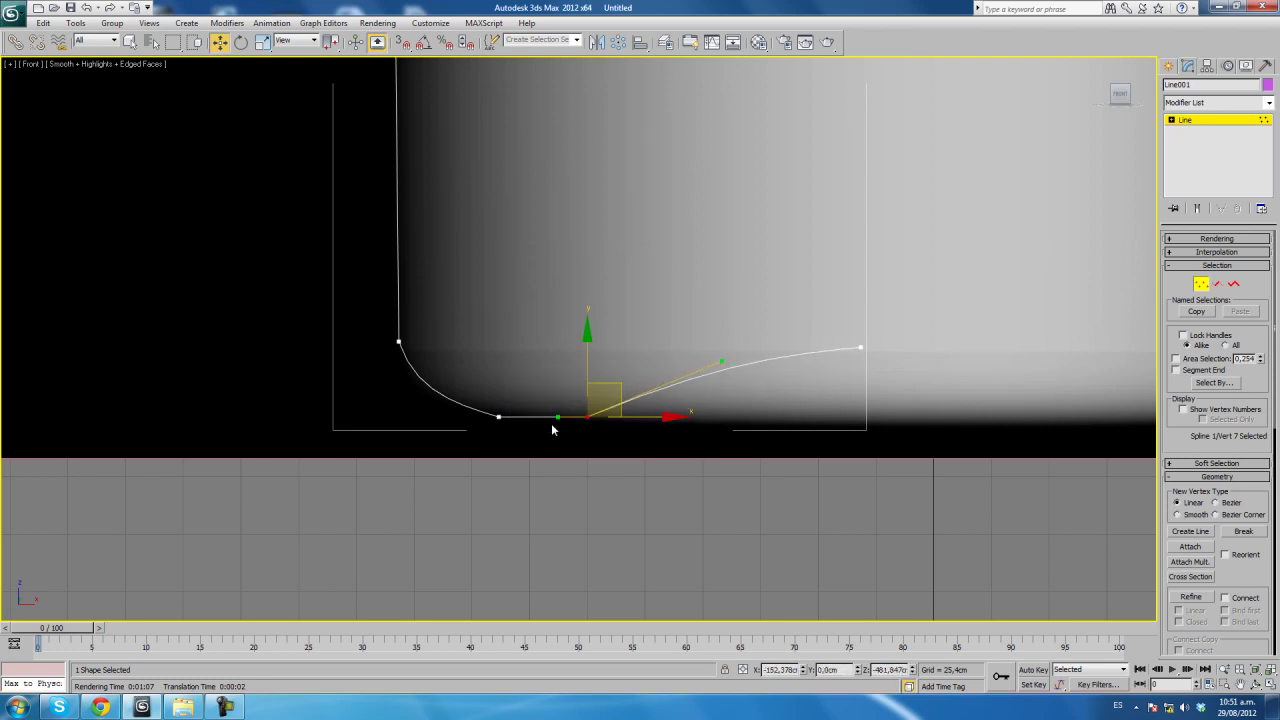
pyautogui.moveTo(555, 417); pyautogui.dragTo(555, 422)
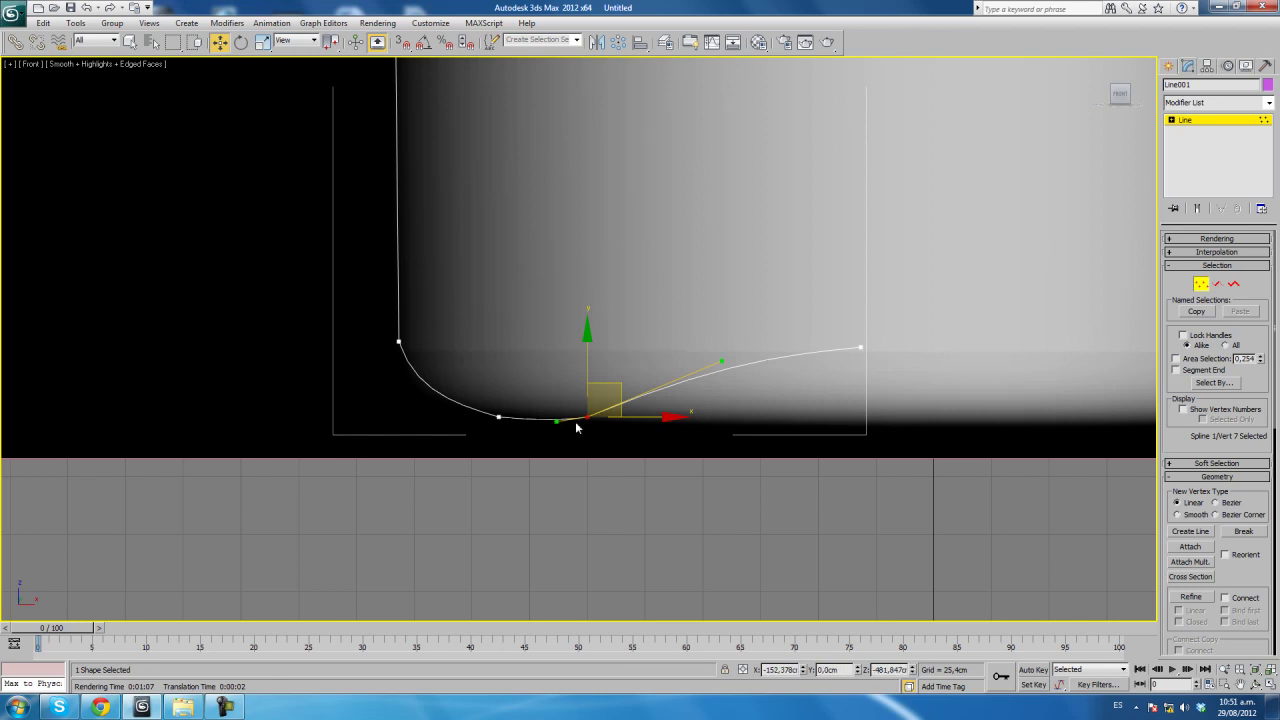
# Exit Vertex sub-object mode and maximize the Front viewport to see the profile.
pyautogui.click(1205, 285)
pyautogui.hotkey('alt', 'w')
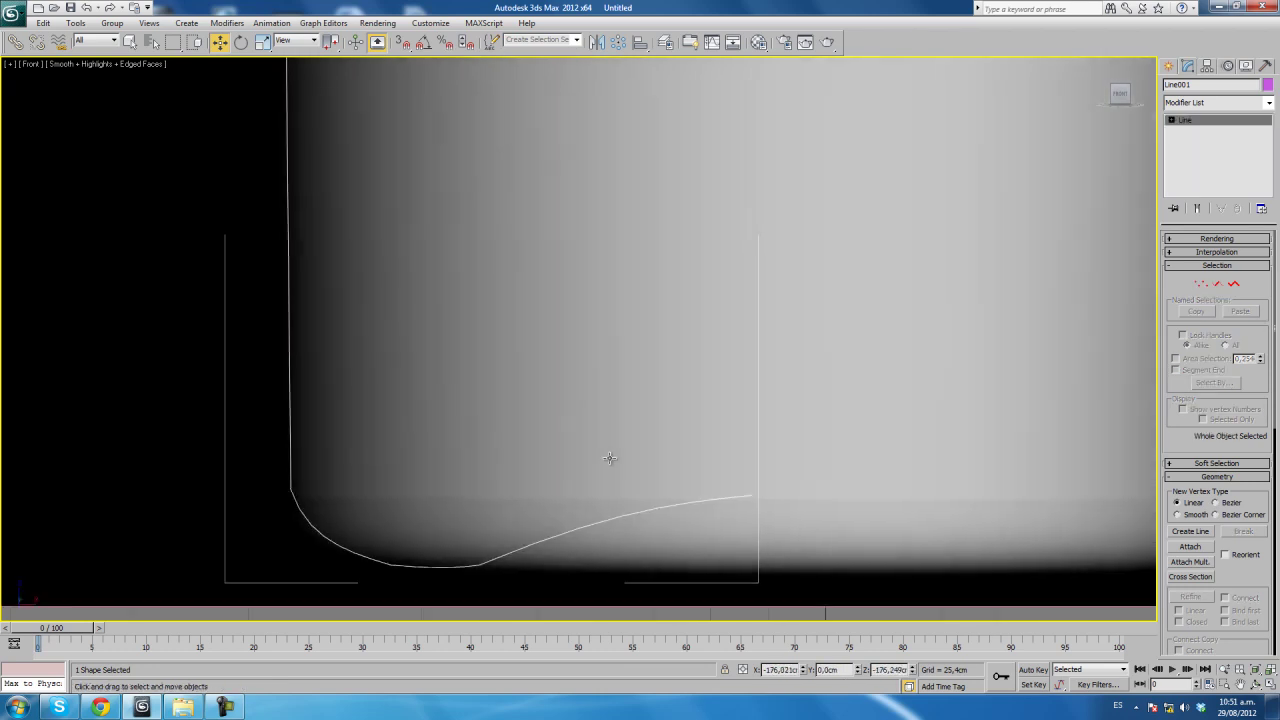
pyautogui.scroll(-3, 598, 400)
pyautogui.scroll(-2, 594, 294)
pyautogui.scroll(-2, 608, 288)
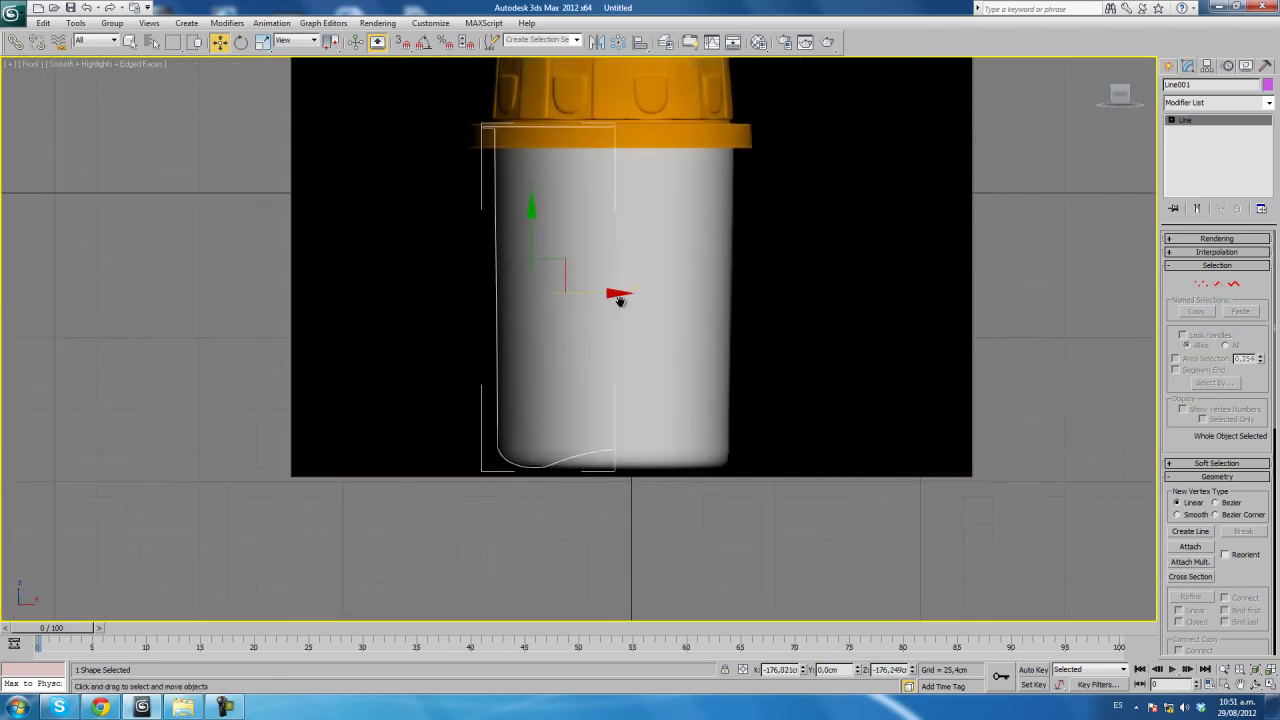
# Apply a Lathe modifier to Line001 to spin the profile into a mesh.
pyautogui.click(1195, 103)
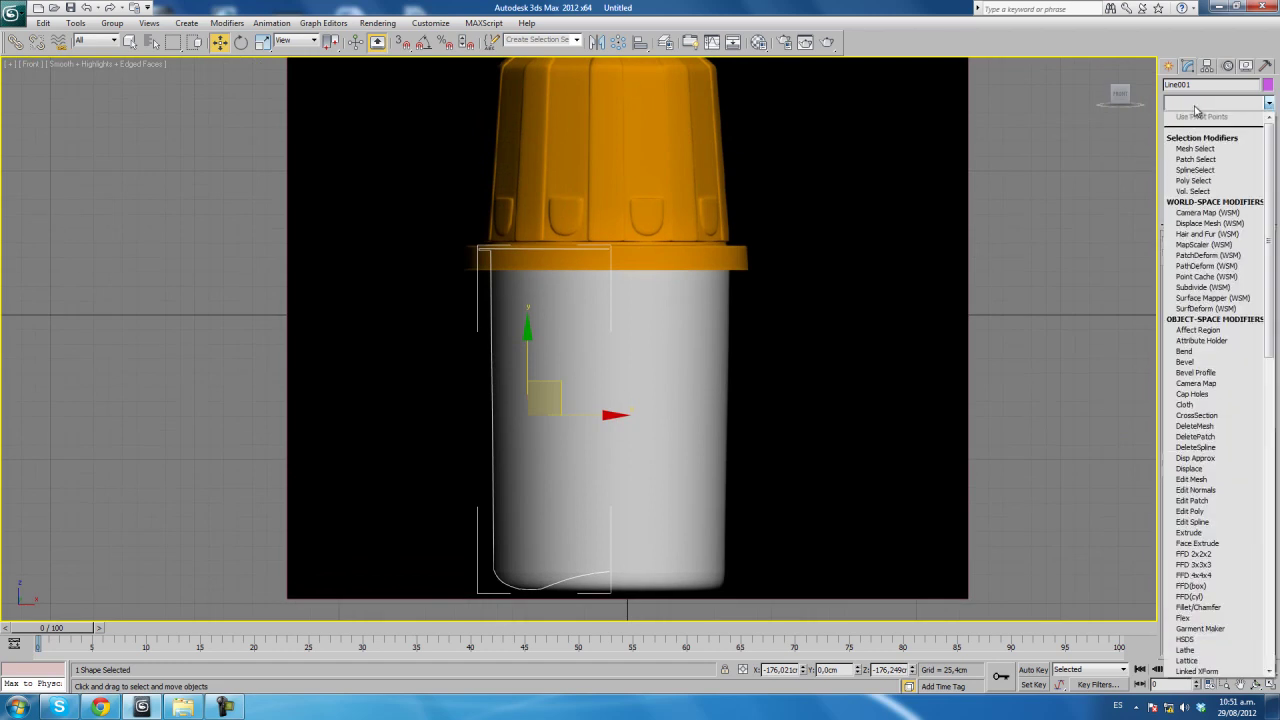
pyautogui.scroll(-5, 1197, 112)
pyautogui.click(1195, 115)
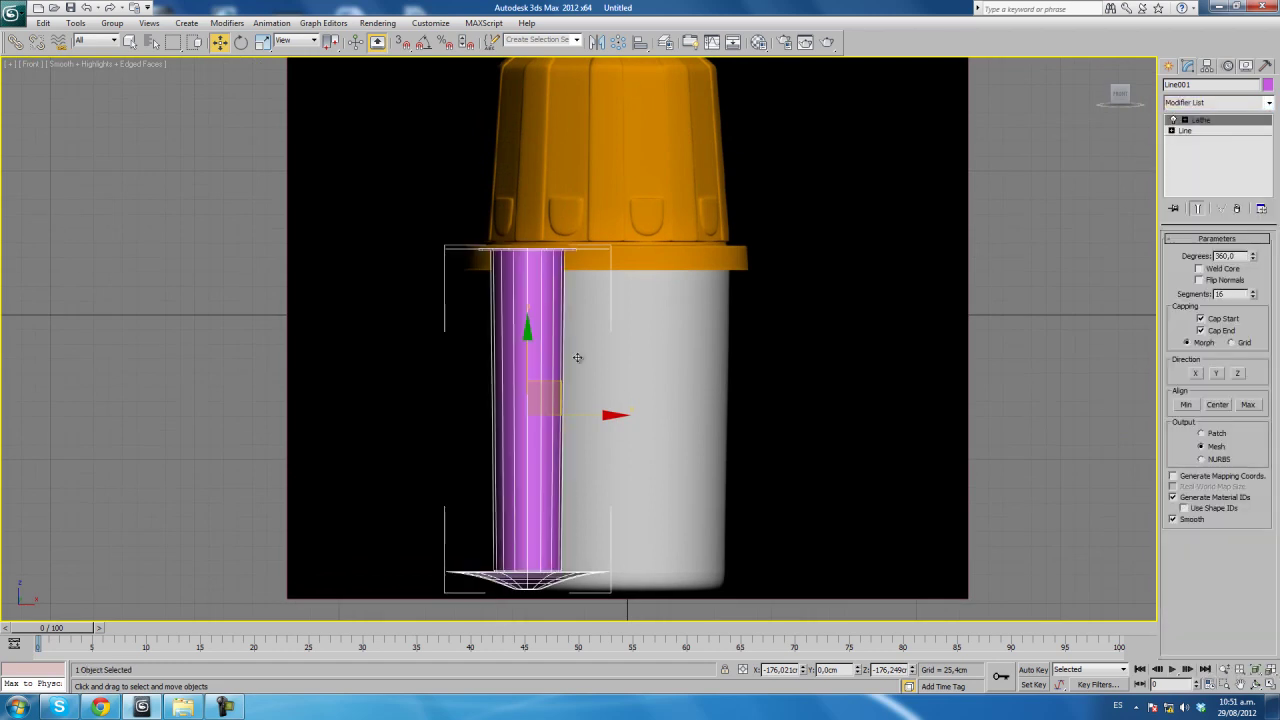
pyautogui.click(1185, 120)
# Move the Lathe axis to the cup's centre so it forms a full solid cup body.
pyautogui.click(1205, 131)
pyautogui.moveTo(594, 416); pyautogui.dragTo(510, 325, button='middle')
pyautogui.moveTo(510, 325); pyautogui.dragTo(590, 329)
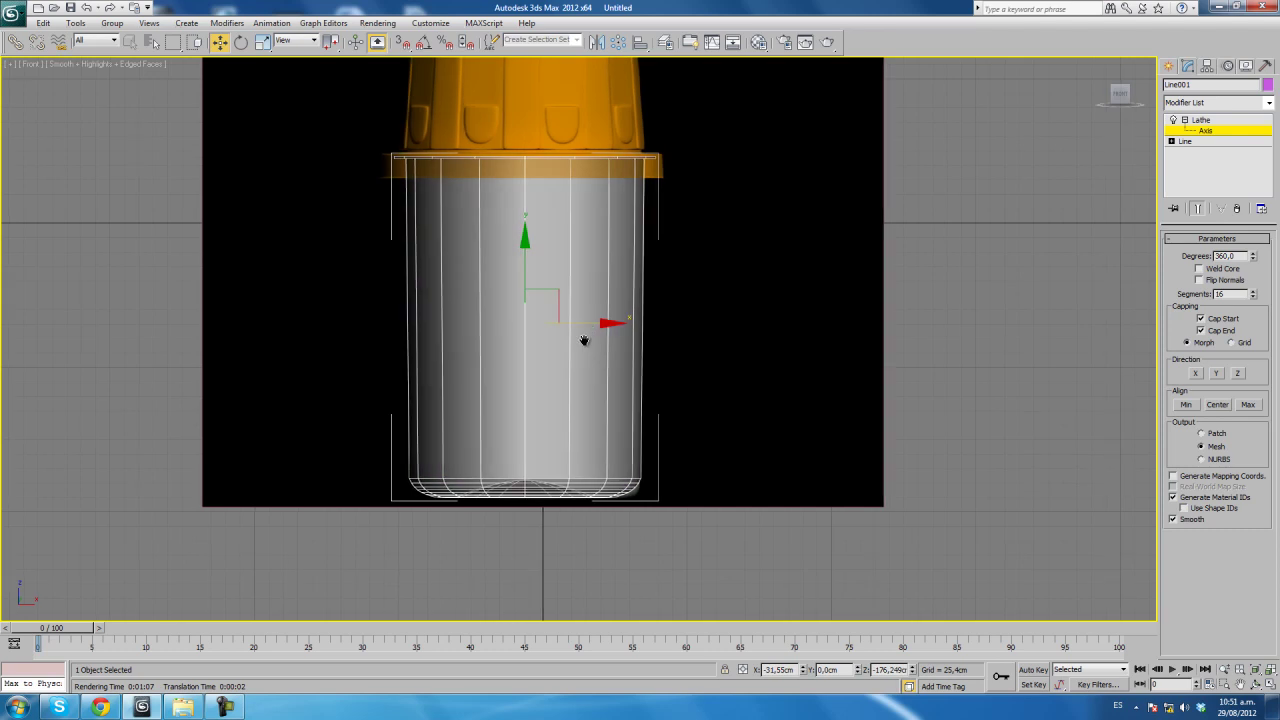
pyautogui.scroll(3, 590, 340)
pyautogui.scroll(2, 517, 334)
pyautogui.scroll(2, 440, 320)
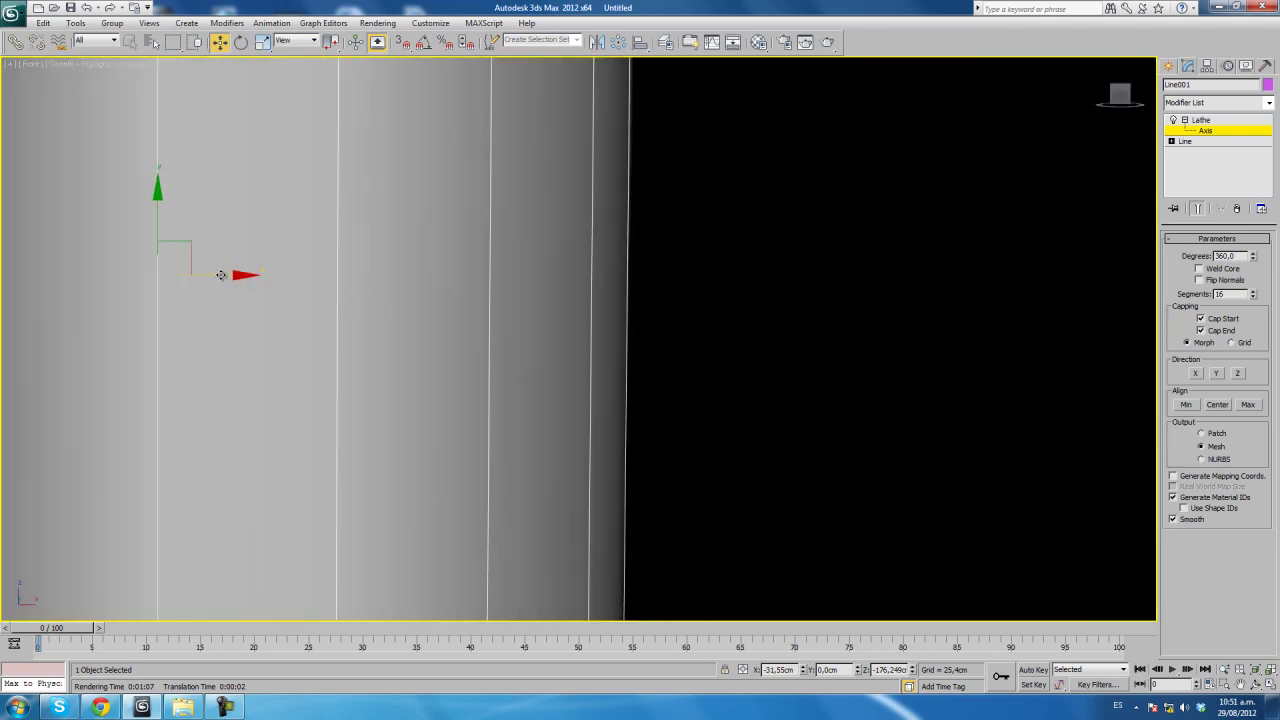
pyautogui.moveTo(221, 274); pyautogui.dragTo(221, 276)
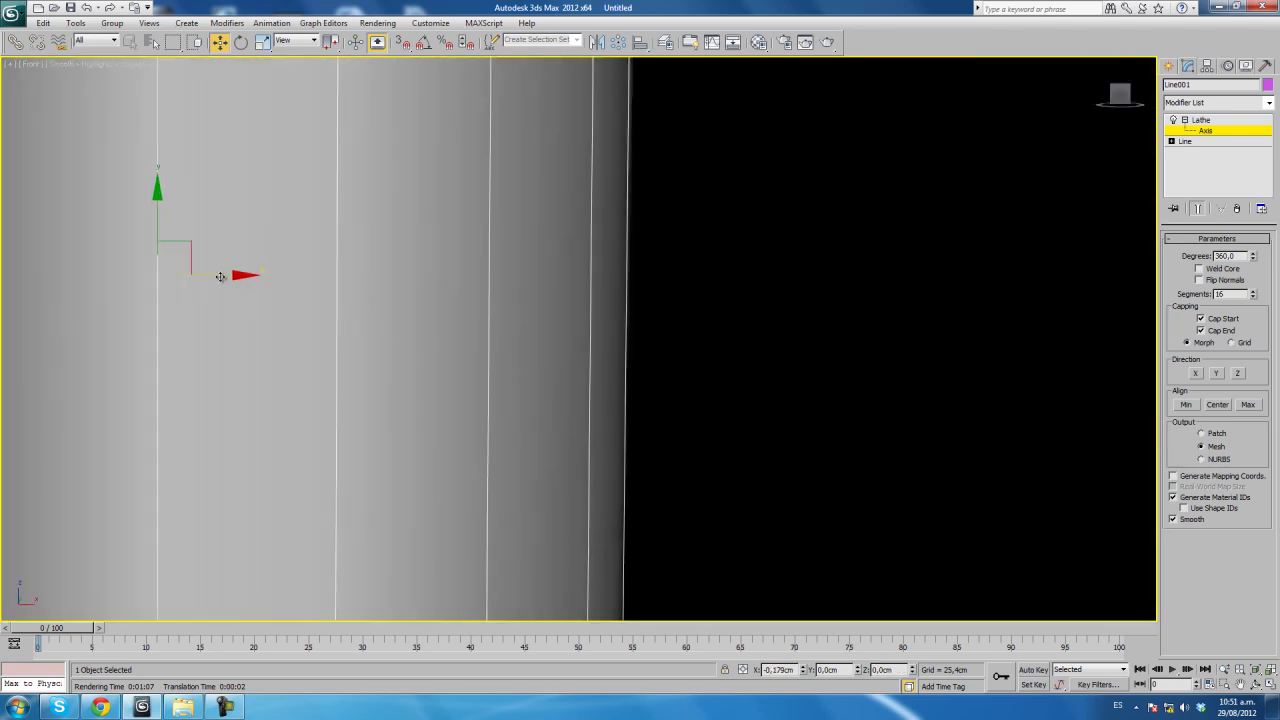
pyautogui.scroll(-3, 703, 314)
pyautogui.scroll(-4, 665, 333)
pyautogui.moveTo(664, 333); pyautogui.dragTo(644, 362, button='middle')
pyautogui.scroll(3, 627, 315)
pyautogui.scroll(-1, 630, 337)
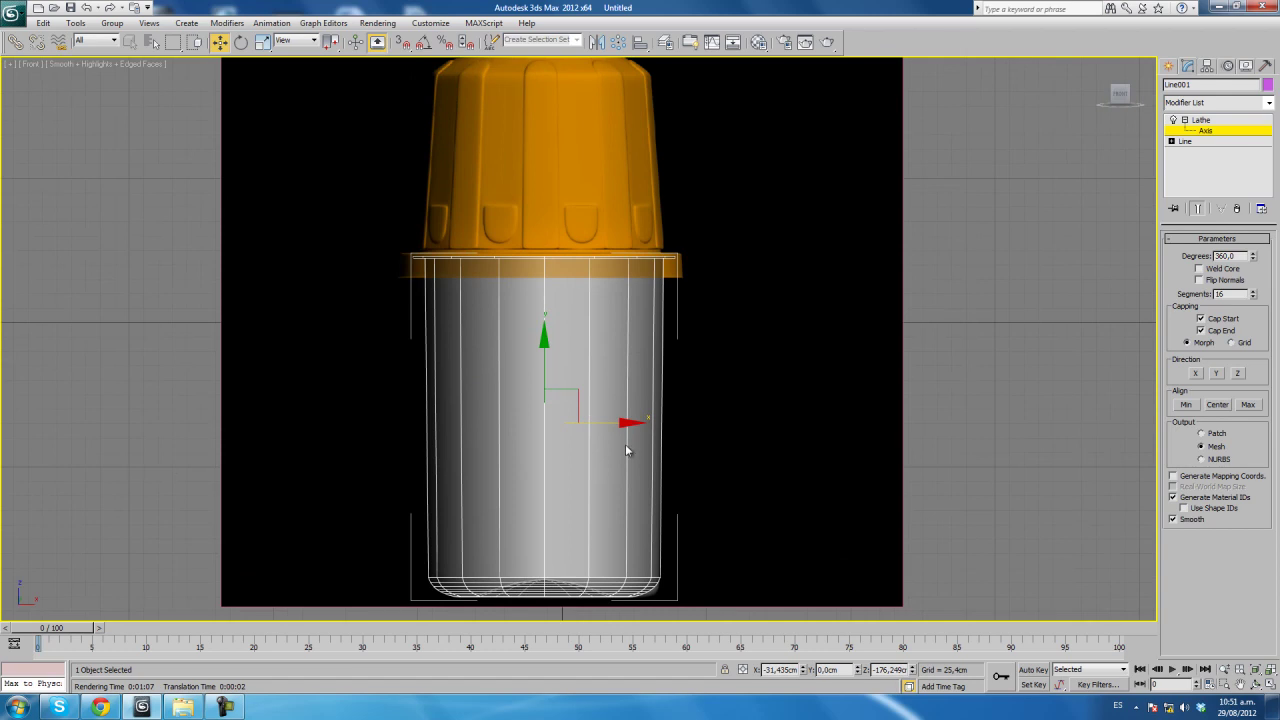
pyautogui.moveTo(543, 370); pyautogui.dragTo(558, 490, button='middle')
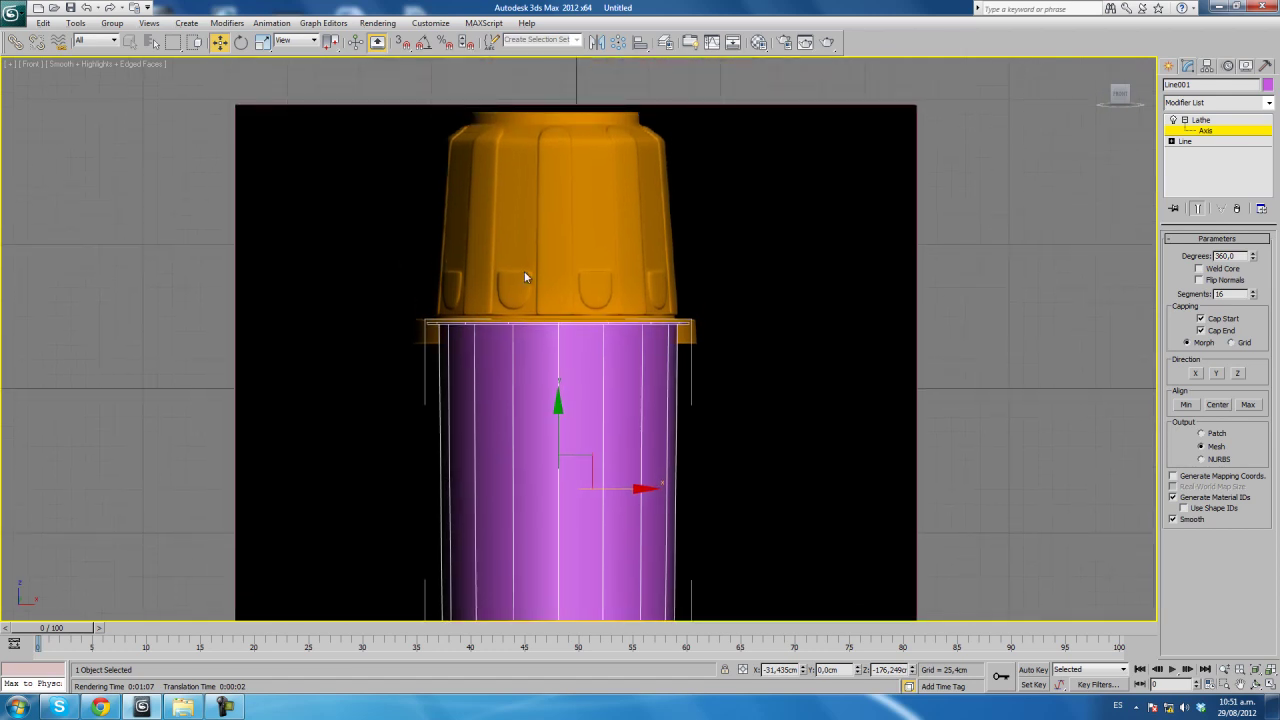
pyautogui.click(1203, 120)
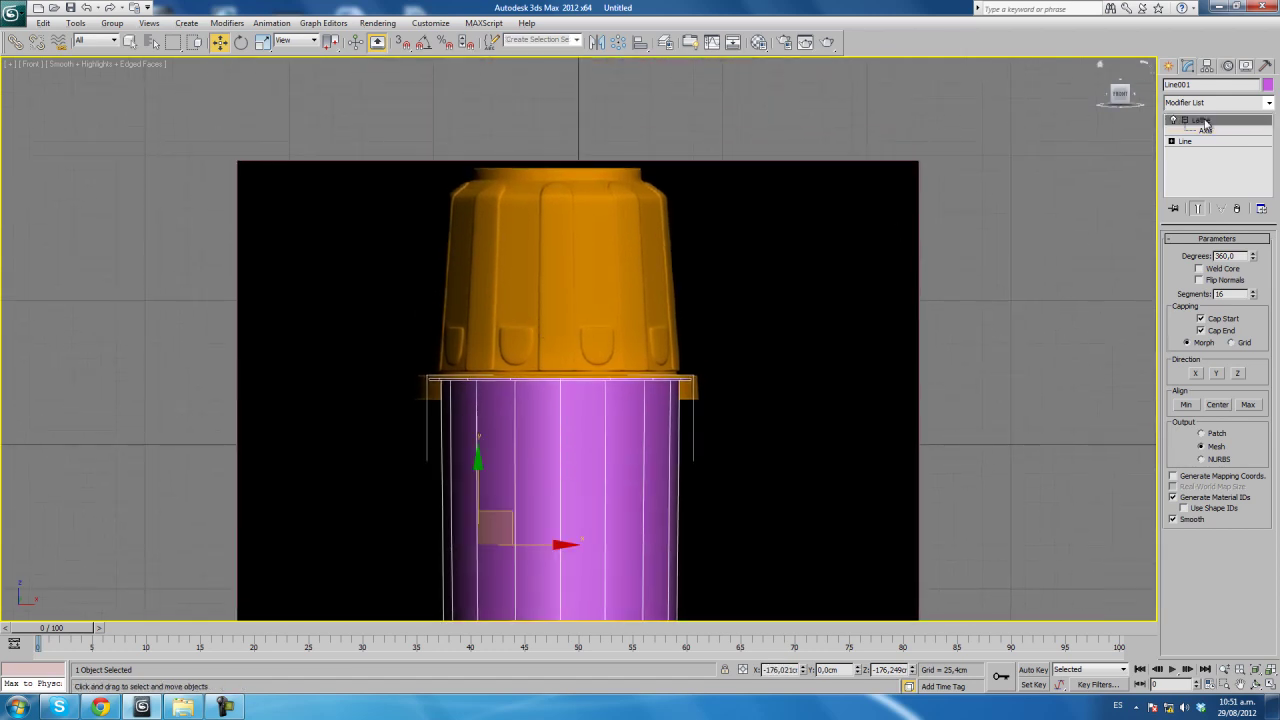
pyautogui.moveTo(632, 337); pyautogui.dragTo(634, 240, button='middle')
# Convert the lathed cup to an Editable Poly and deselect it.
pyautogui.rightClick(623, 363)
pyautogui.moveTo(660, 483)
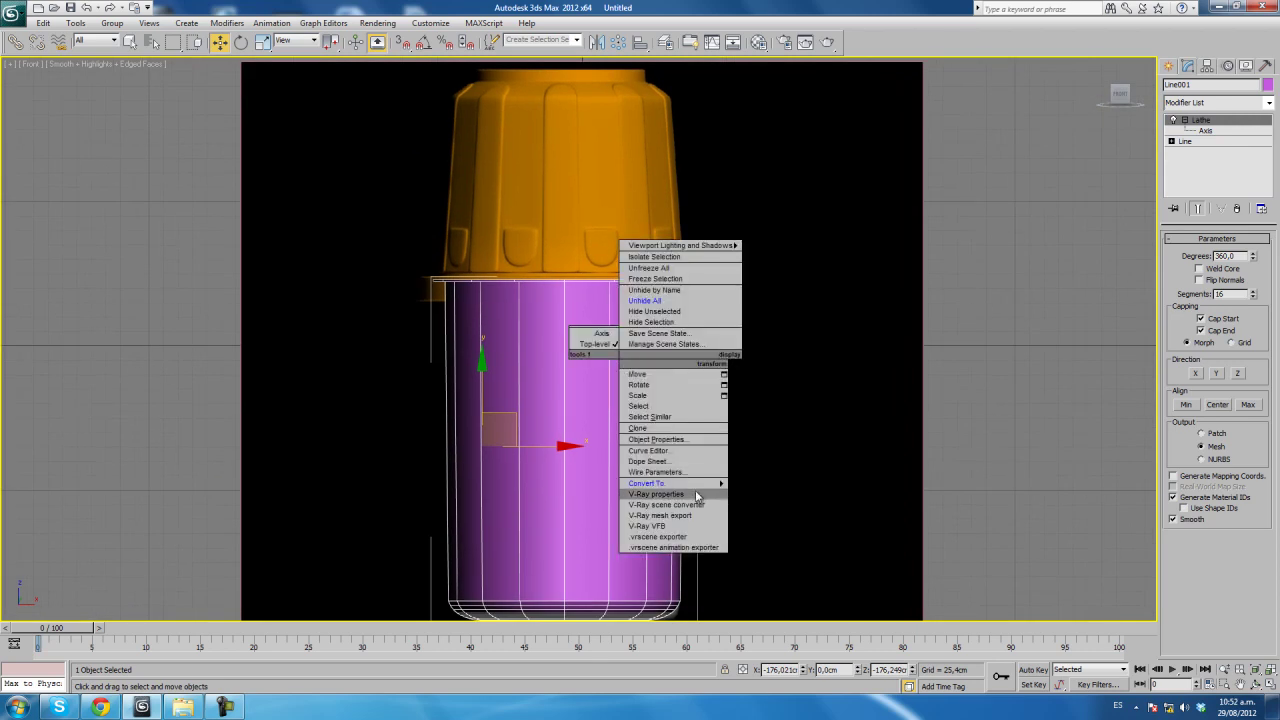
pyautogui.click(785, 494)
pyautogui.rightClick(544, 384)
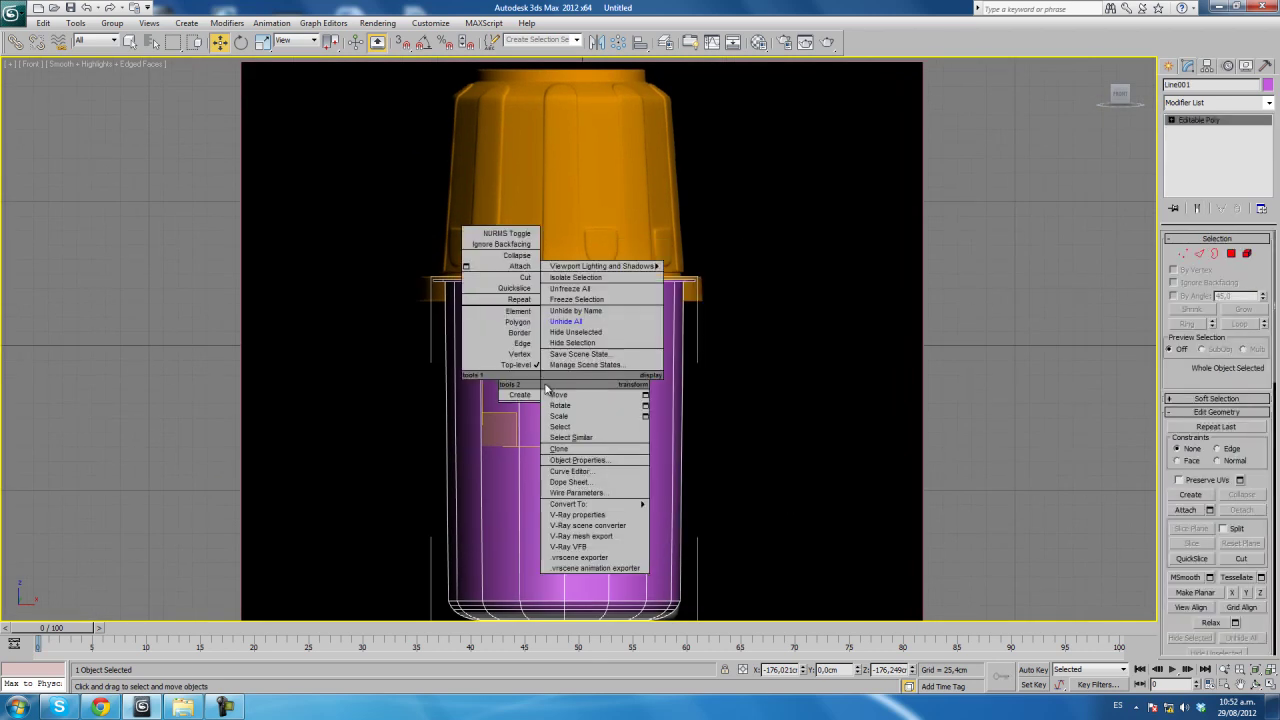
pyautogui.click(565, 345)
pyautogui.scroll(3, 526, 395)
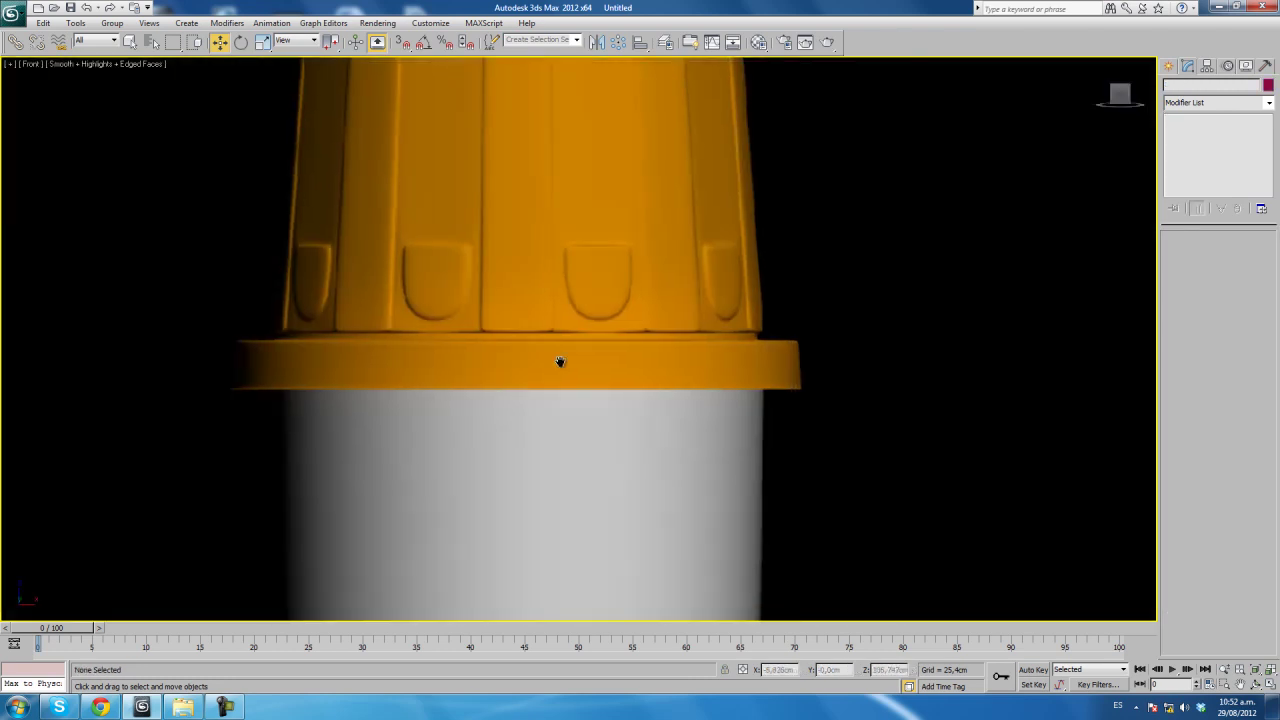
# Start a new Line shape, placing points around the lid's left rim in the Front view.
pyautogui.moveTo(551, 356); pyautogui.dragTo(575, 372, button='middle')
pyautogui.click(1169, 67)
pyautogui.click(1193, 163)
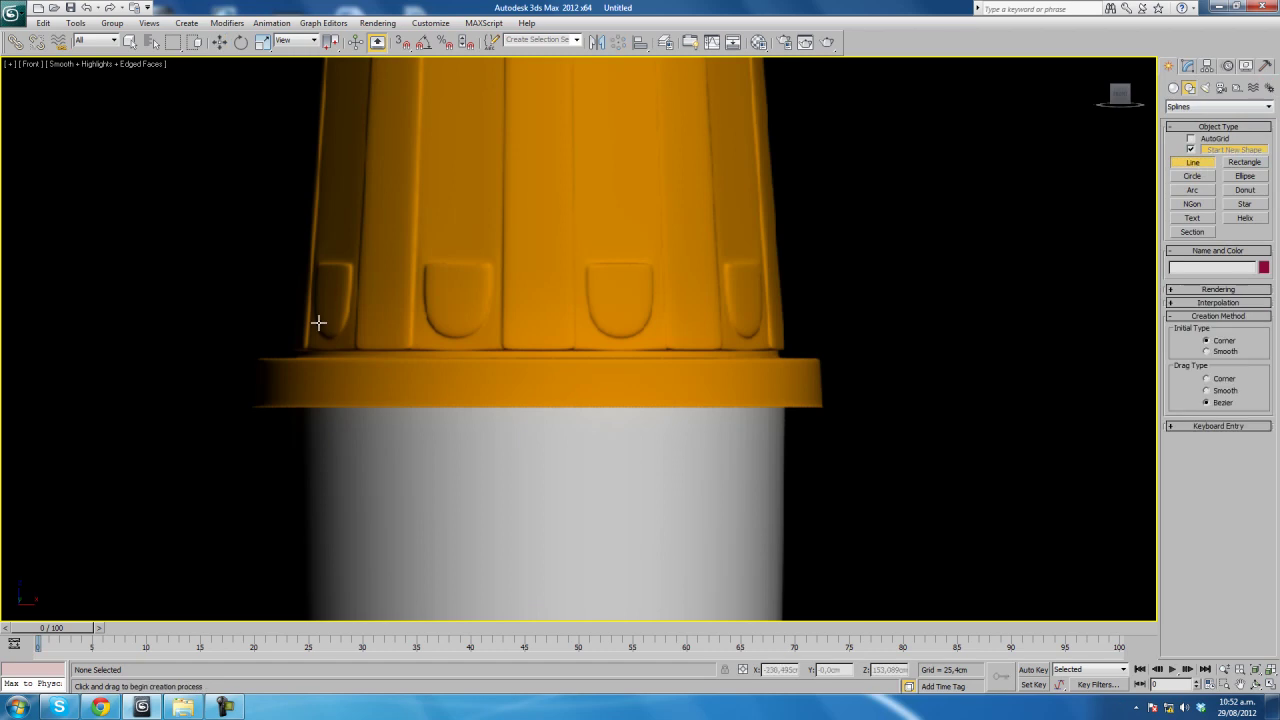
pyautogui.moveTo(351, 300); pyautogui.dragTo(419, 360, button='middle')
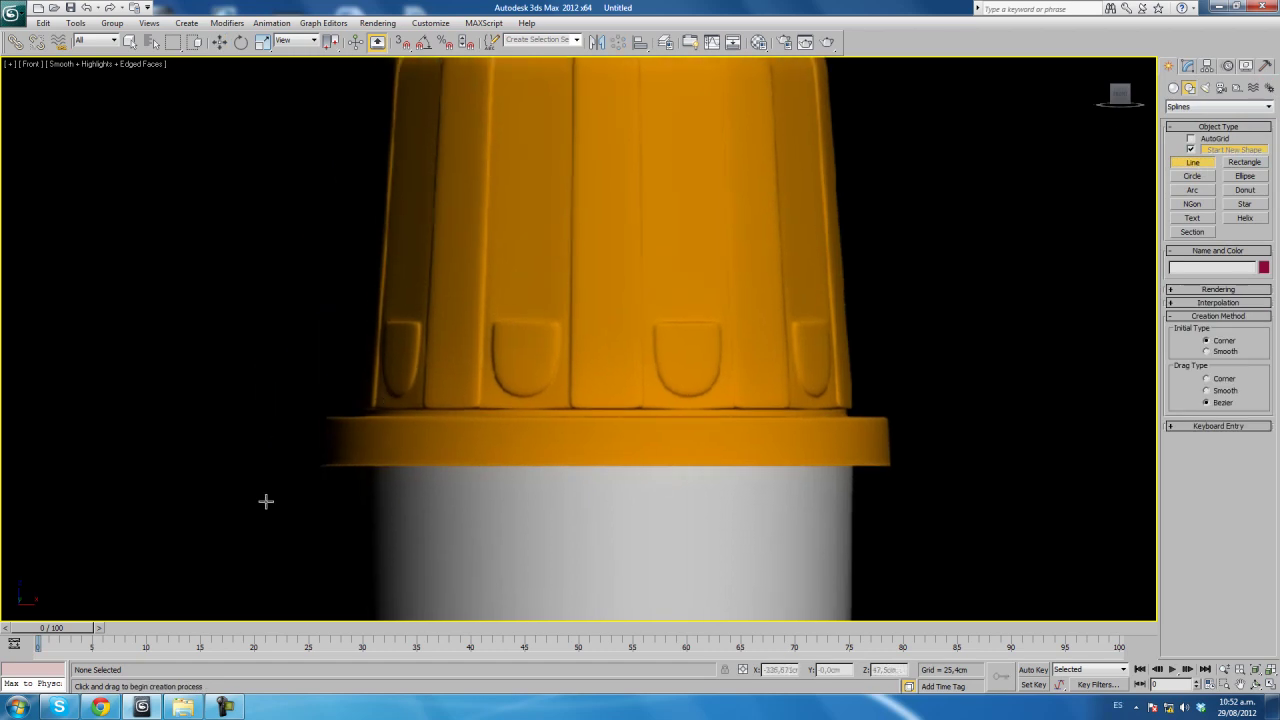
pyautogui.click(311, 464)
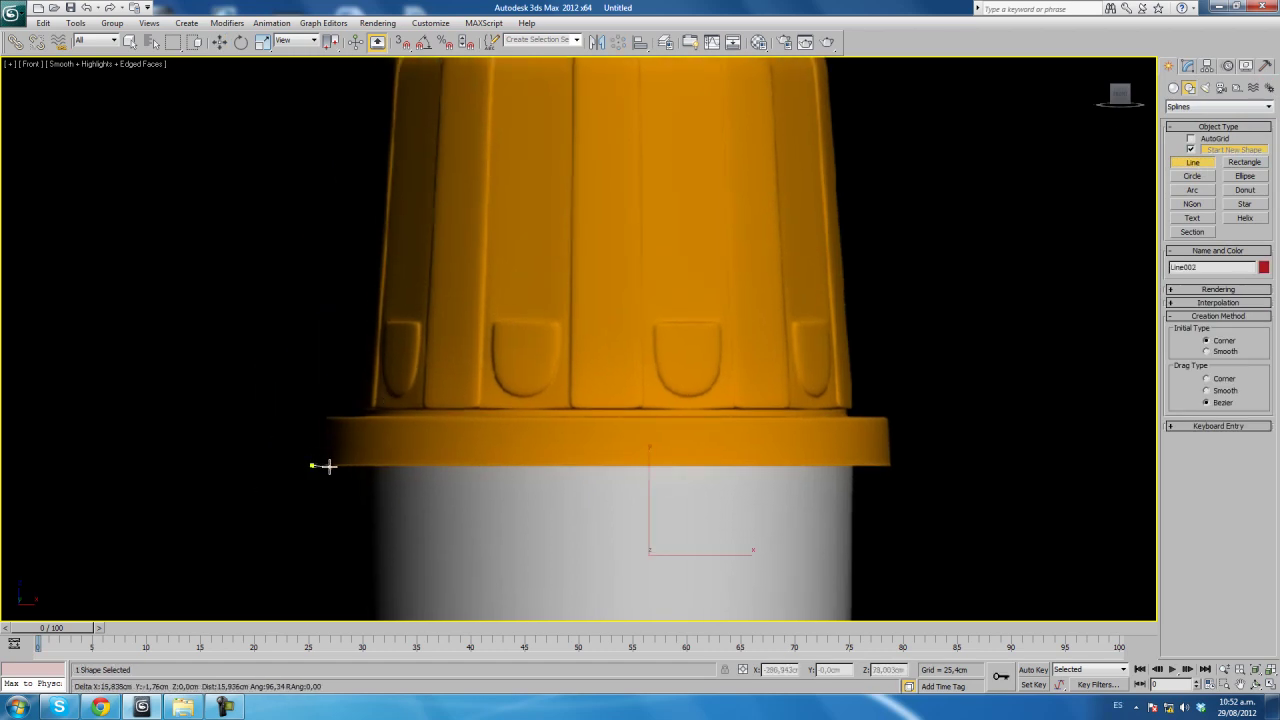
pyautogui.click(323, 464)
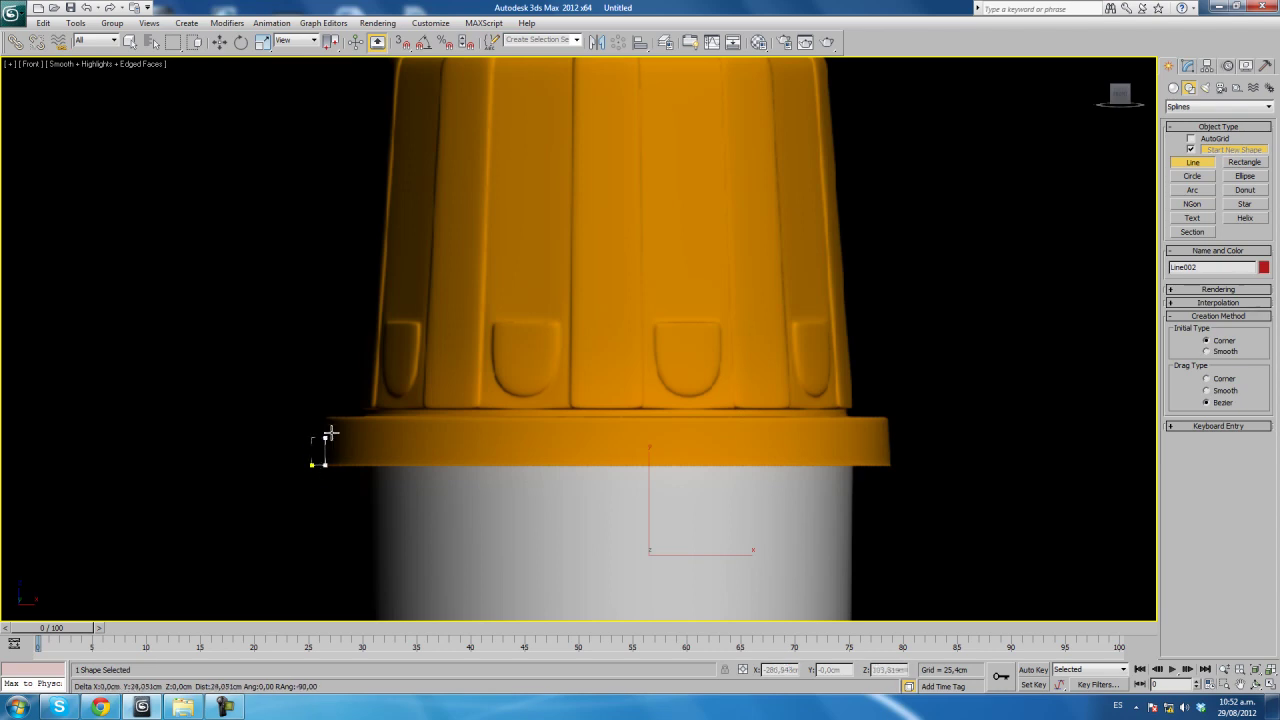
pyautogui.click(326, 419)
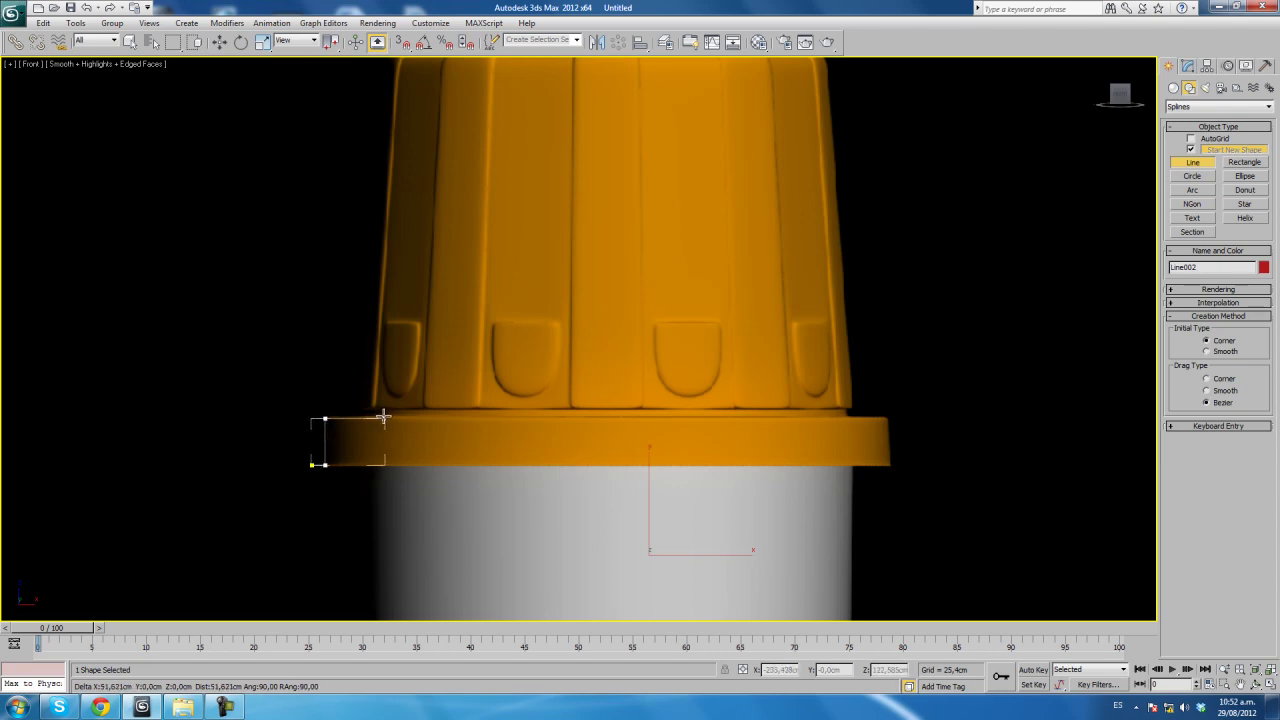
pyautogui.click(383, 418)
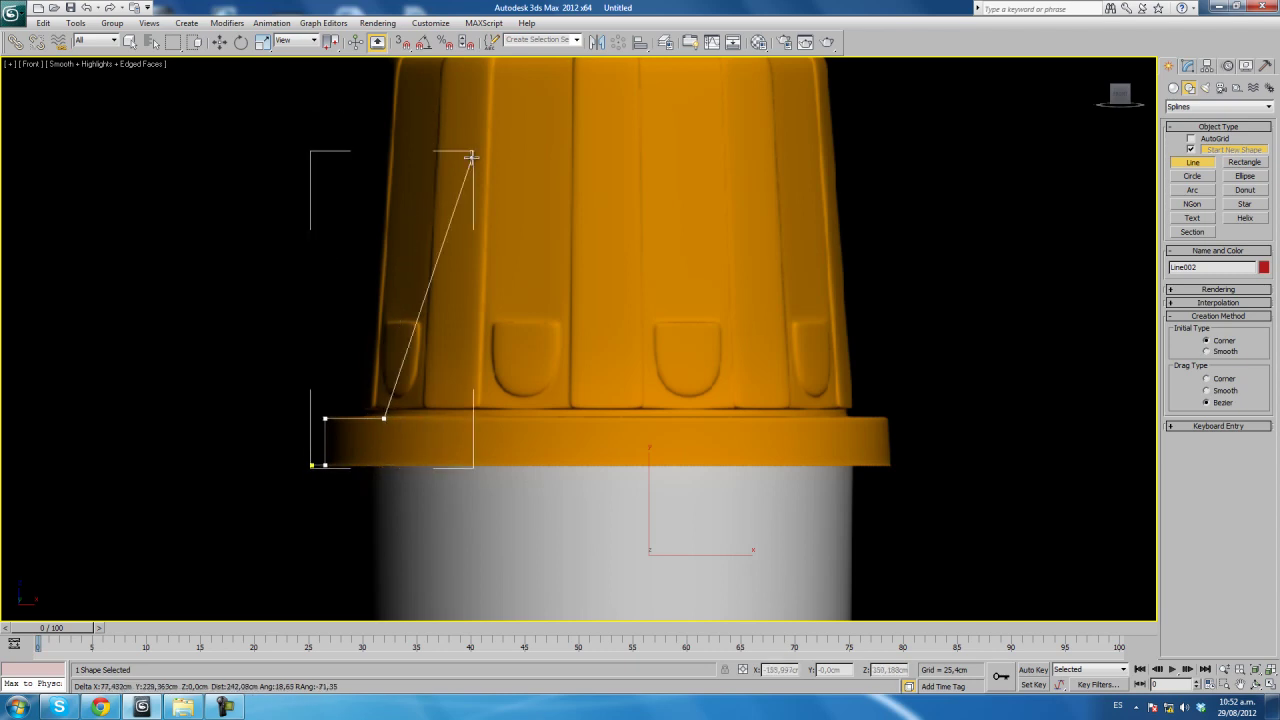
# Continue the outline up the lid's side and across its top, then finish Line002.
pyautogui.press('i')
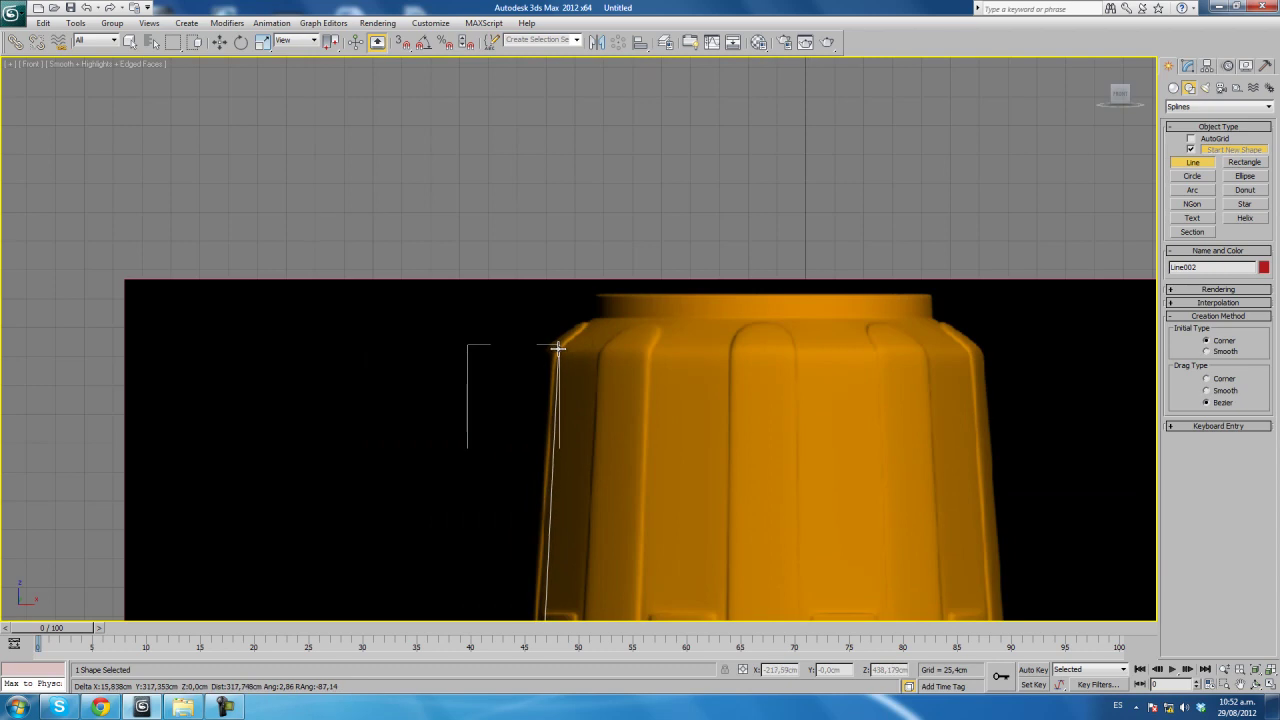
pyautogui.click(557, 347)
pyautogui.click(597, 317)
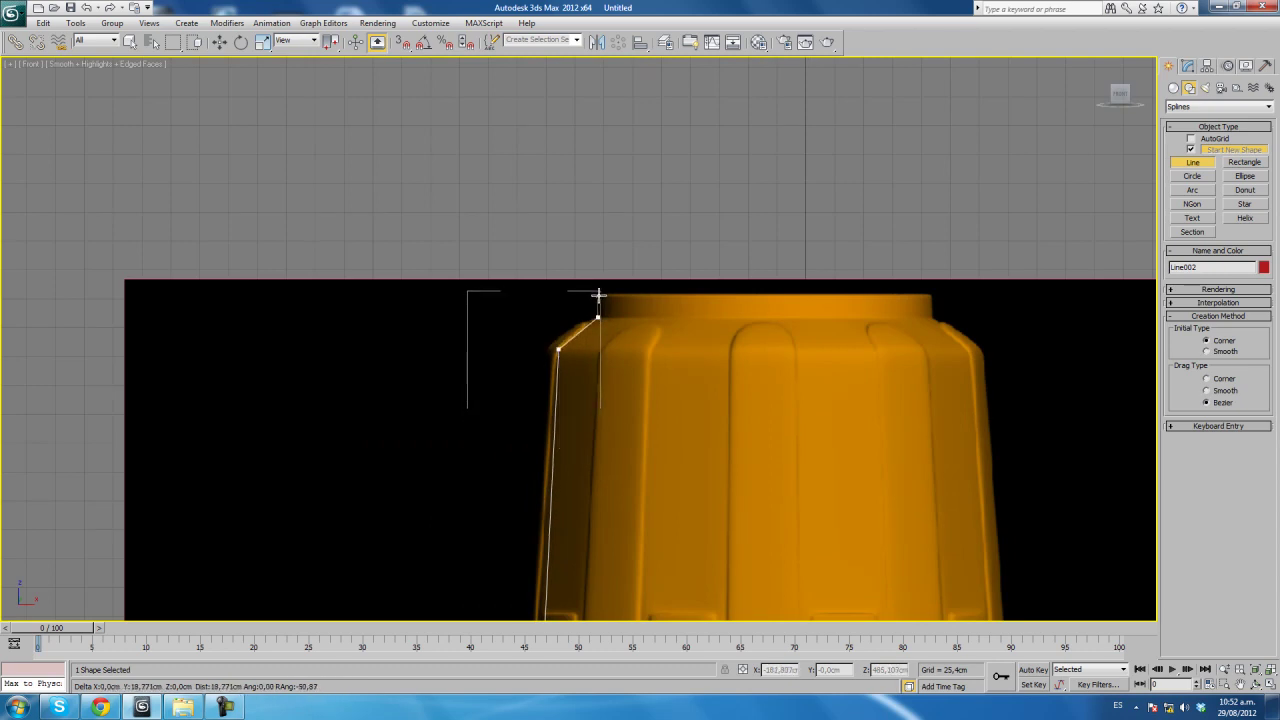
pyautogui.click(598, 296)
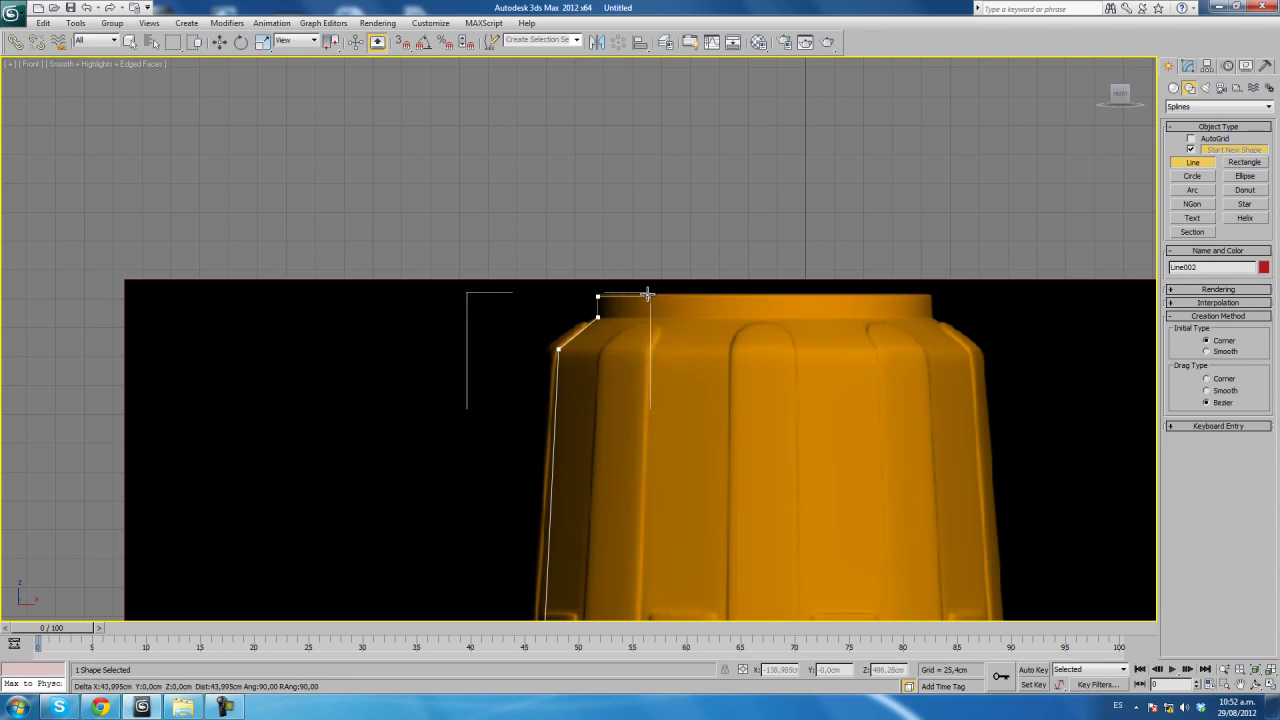
pyautogui.click(659, 296)
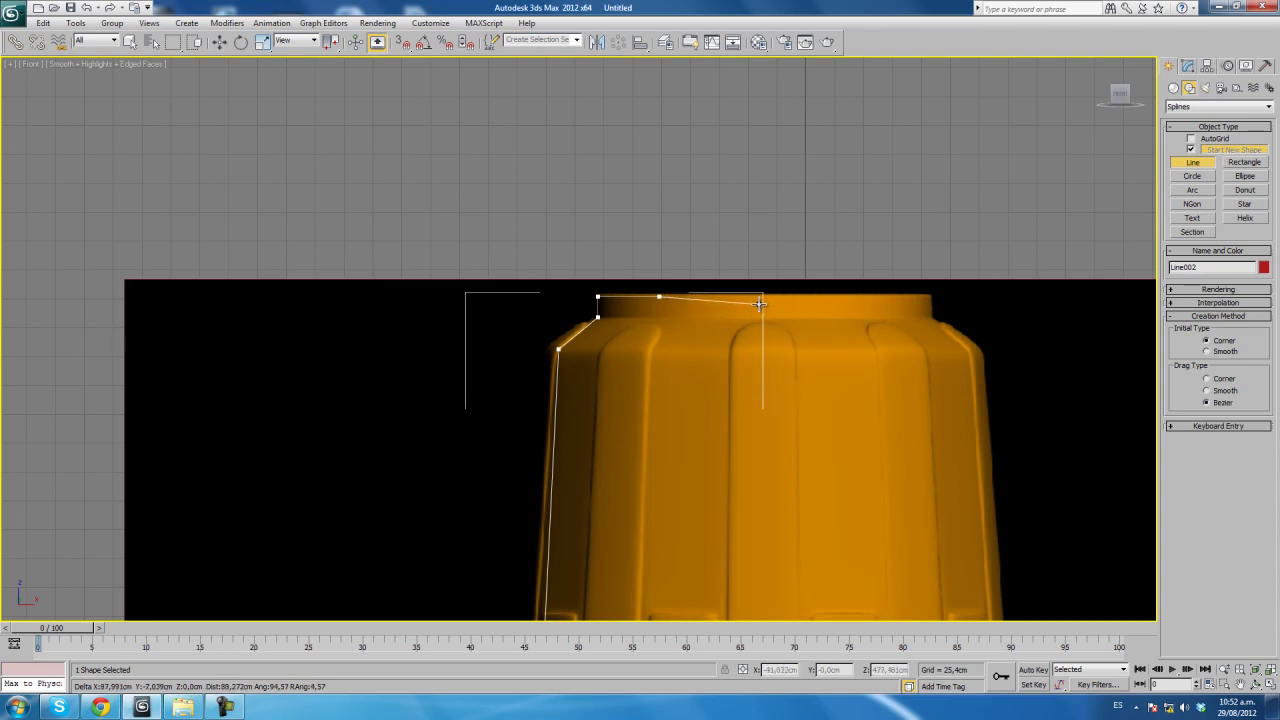
pyautogui.click(759, 309)
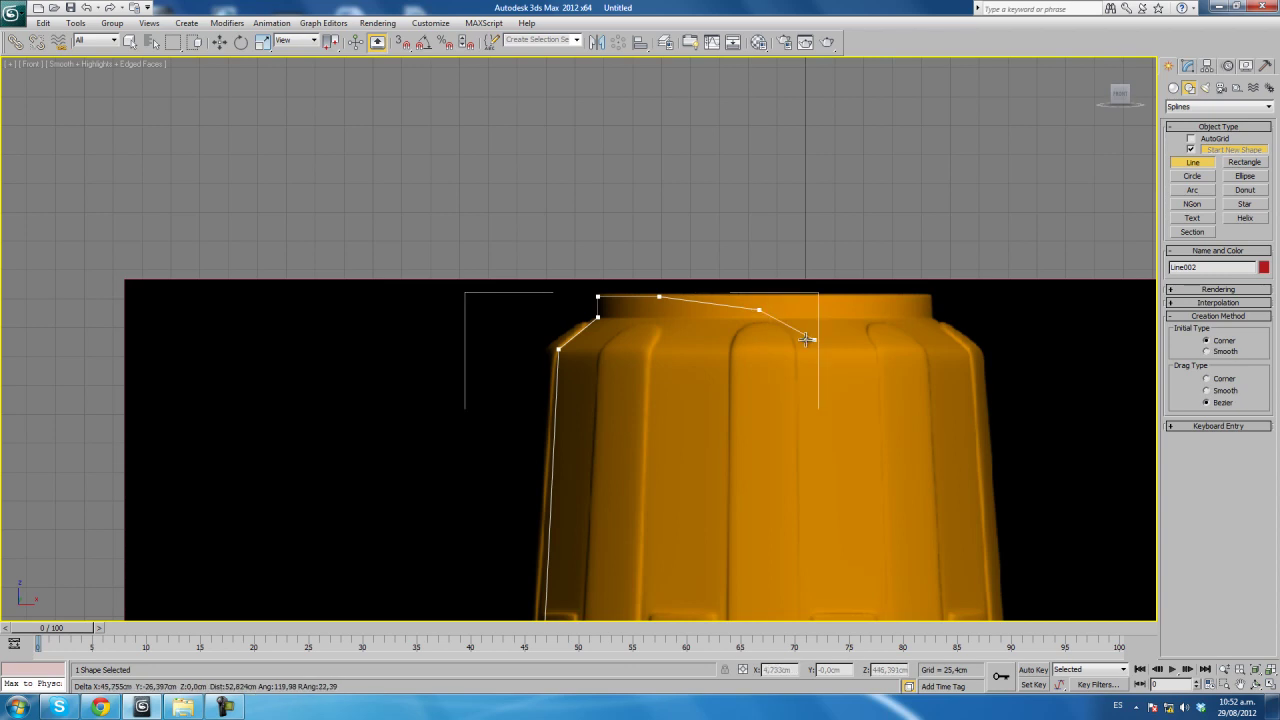
pyautogui.rightClick(831, 292)
pyautogui.moveTo(751, 389); pyautogui.dragTo(694, 200, button='middle')
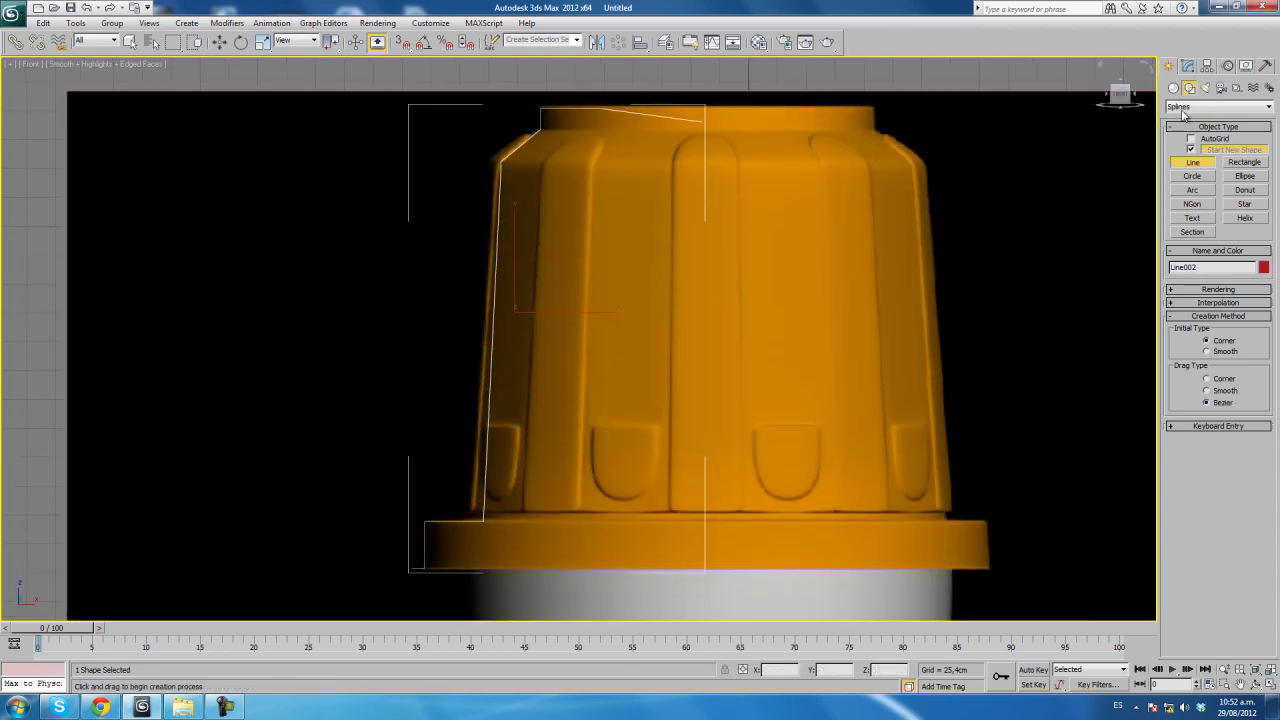
pyautogui.click(1190, 67)
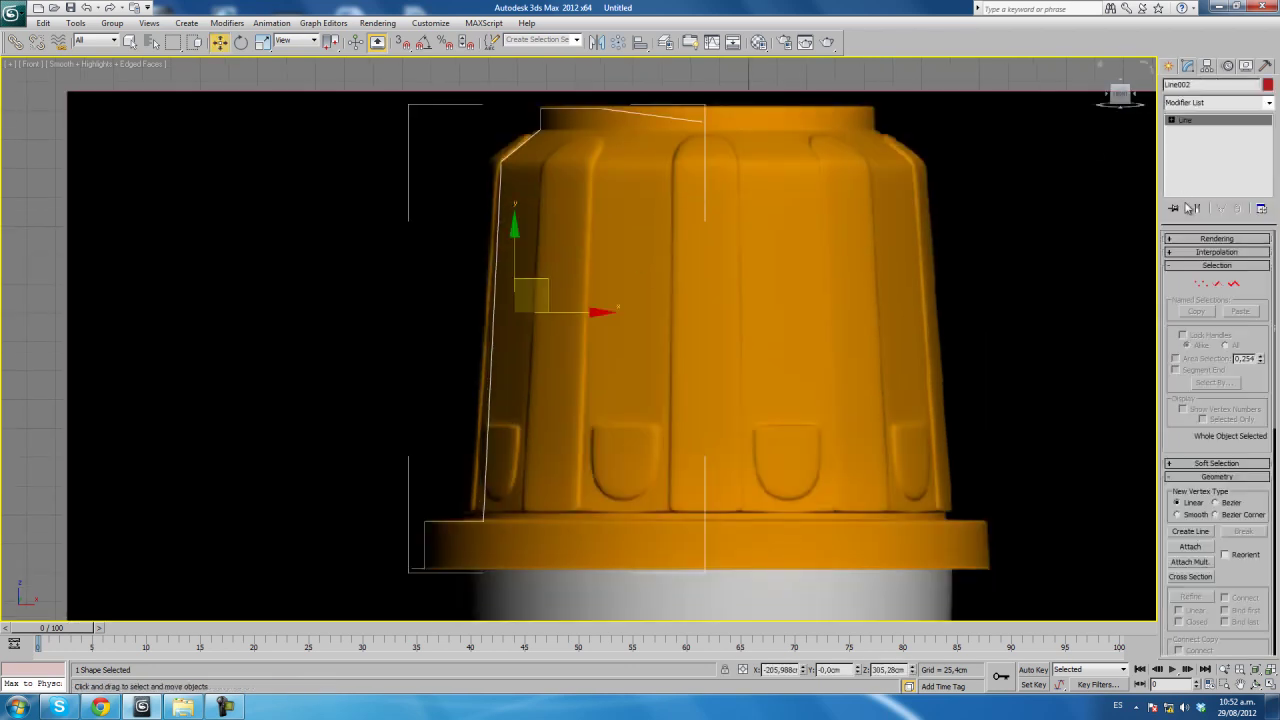
# Lathe Line002 into the lid, shifting the axis outward and enabling Flip Normals.
pyautogui.click(1236, 103)
pyautogui.write('l')
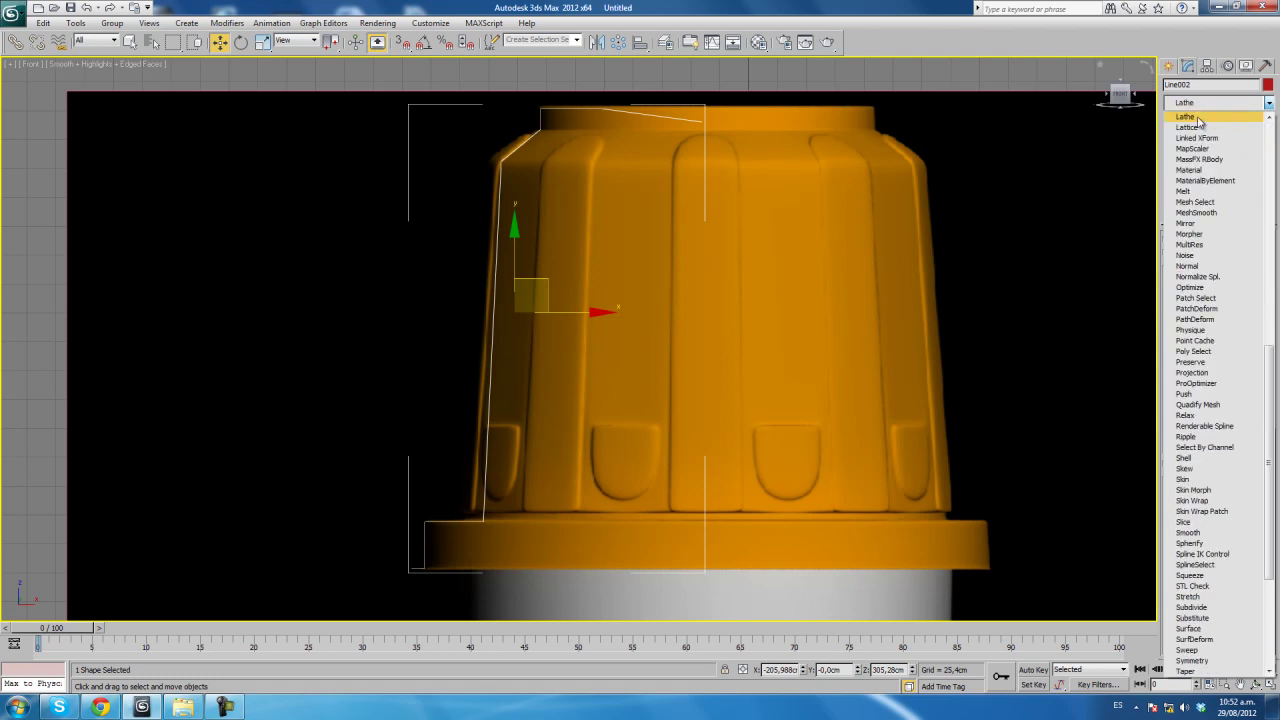
pyautogui.click(1199, 118)
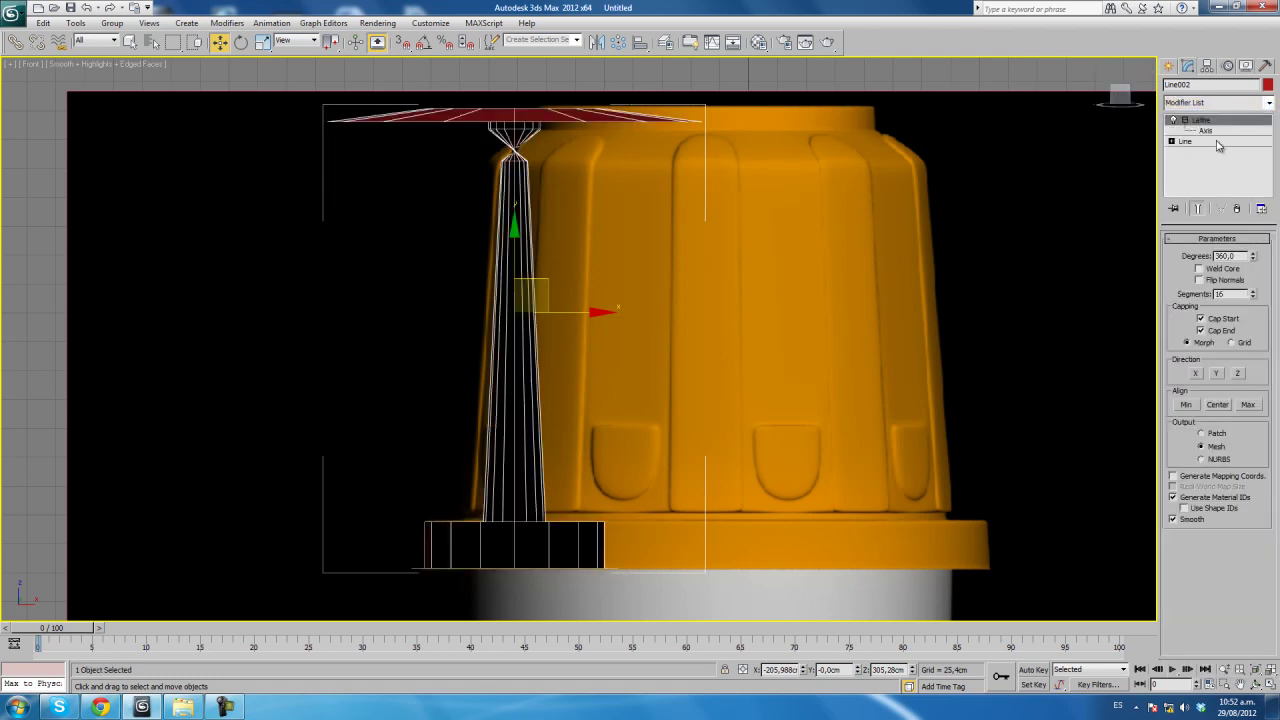
pyautogui.click(1210, 131)
pyautogui.moveTo(567, 313); pyautogui.dragTo(763, 325)
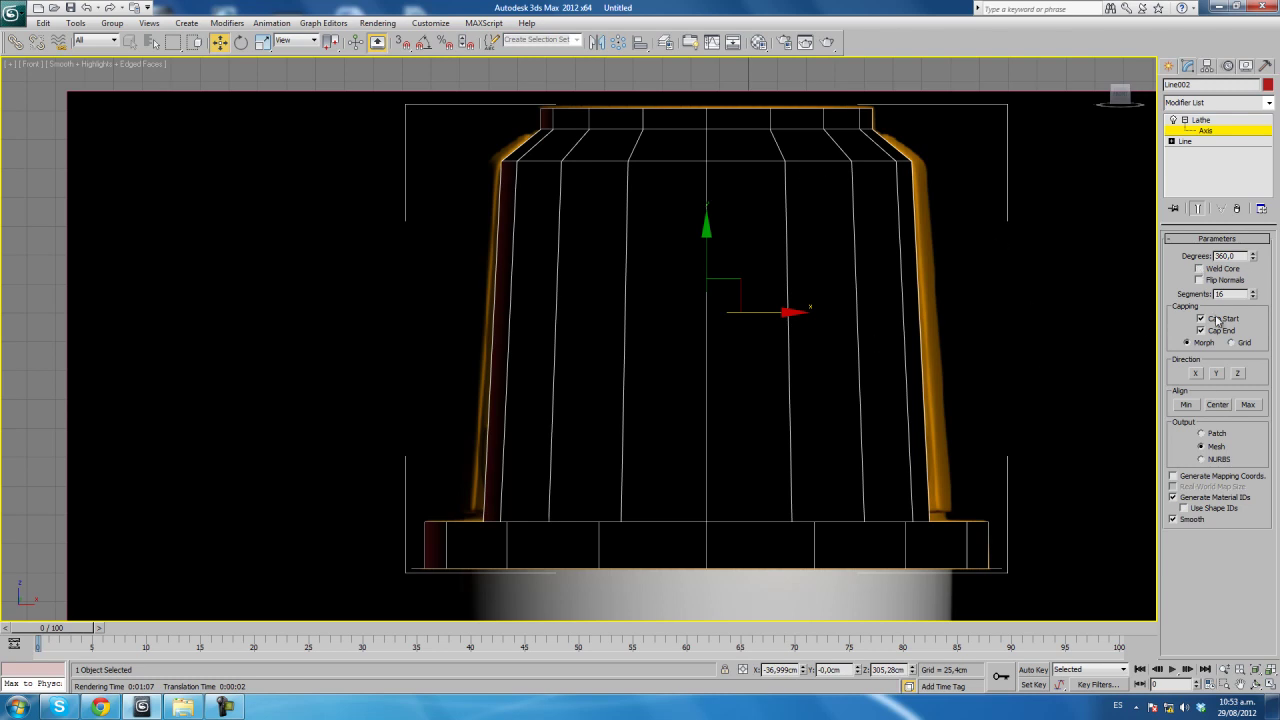
pyautogui.click(1200, 281)
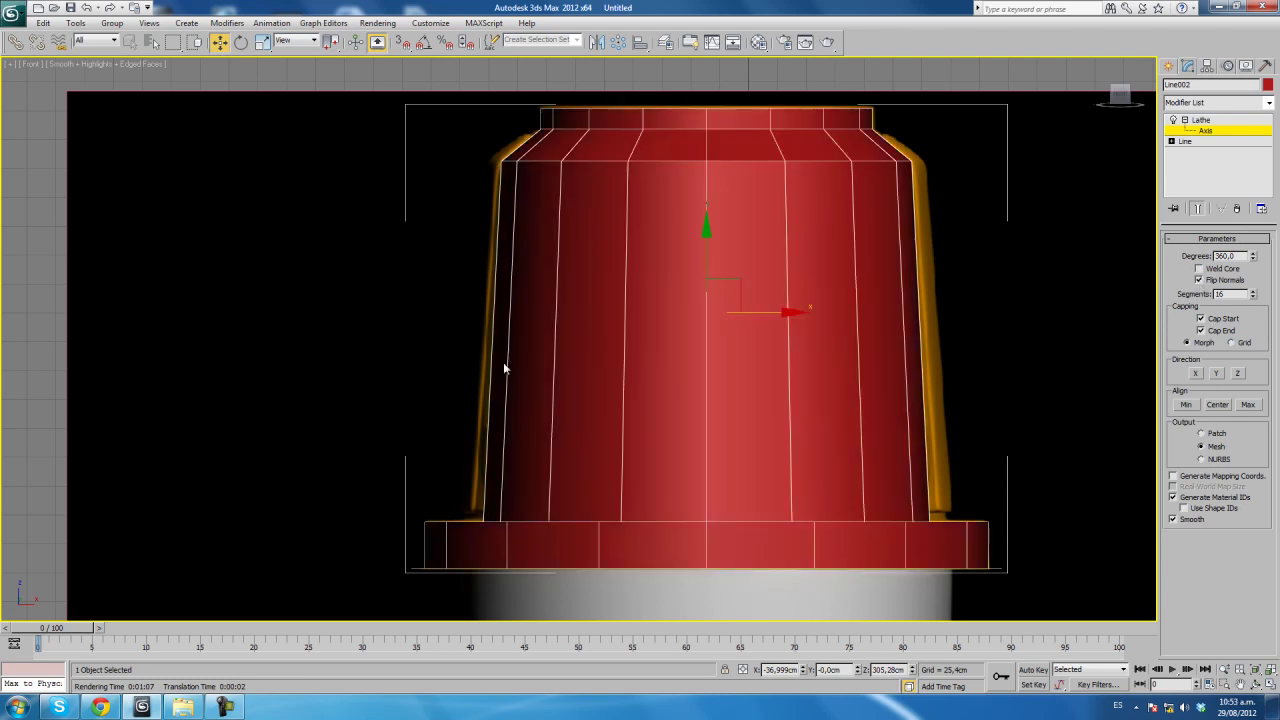
pyautogui.moveTo(513, 363); pyautogui.dragTo(478, 352, button='middle')
pyautogui.moveTo(732, 432); pyautogui.dragTo(629, 416, button='middle')
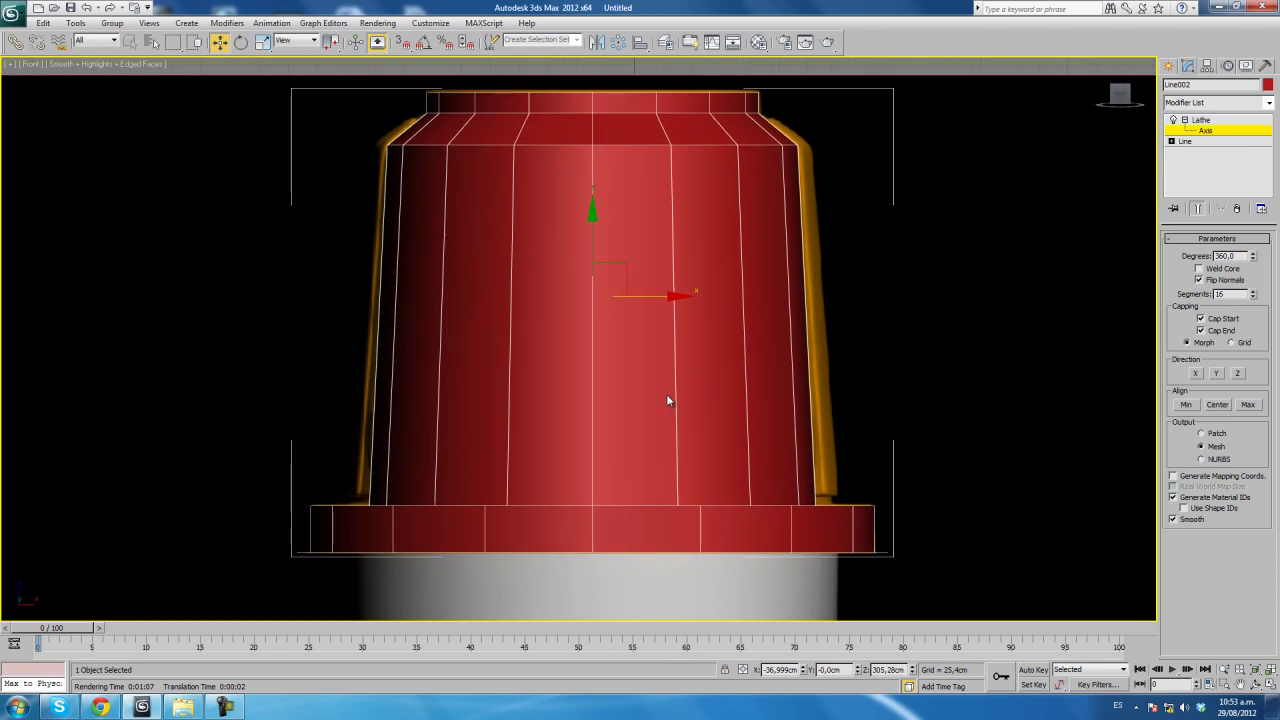
pyautogui.press('p')
pyautogui.moveTo(642, 385)
pyautogui.keyDown('alt'); pyautogui.mouseDown(button='middle')
pyautogui.moveTo(667, 463)
pyautogui.moveTo(715, 446)
pyautogui.moveTo(680, 491)
pyautogui.mouseUp(button='middle'); pyautogui.keyUp('alt')
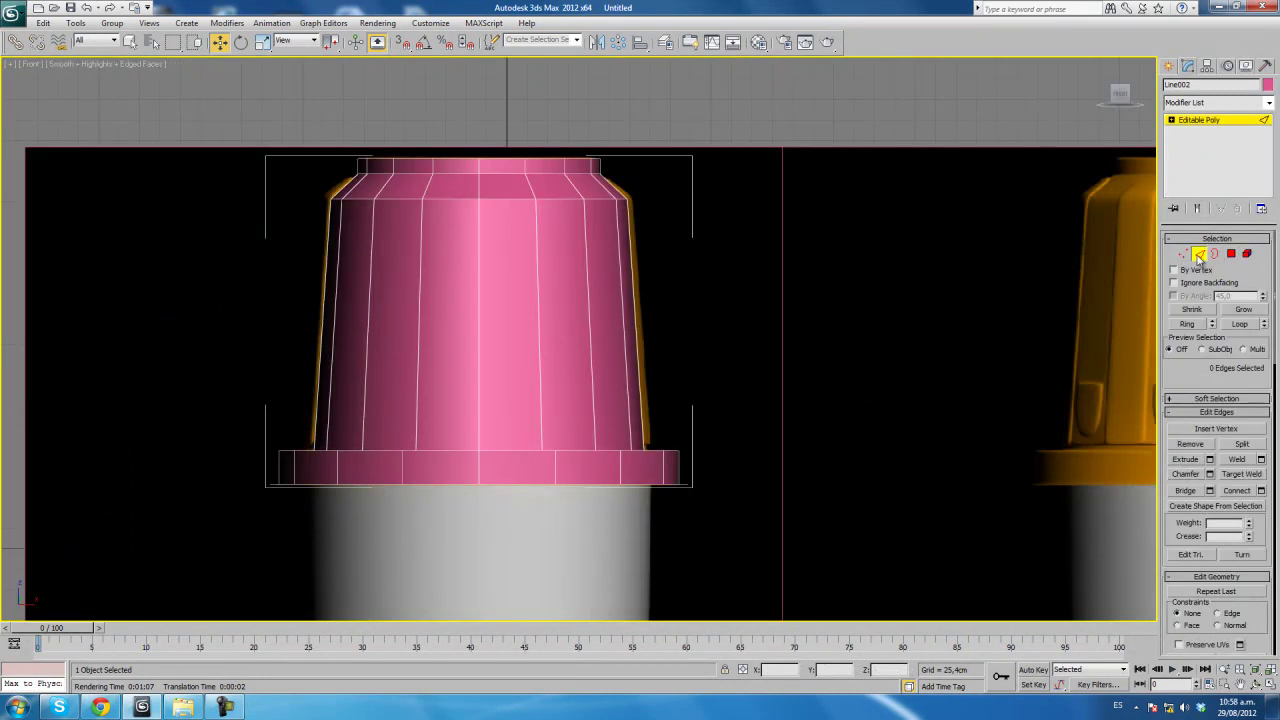
# Set the lid's object colour to olive.
pyautogui.click(1268, 87)
pyautogui.click(565, 345)
pyautogui.click(710, 428)
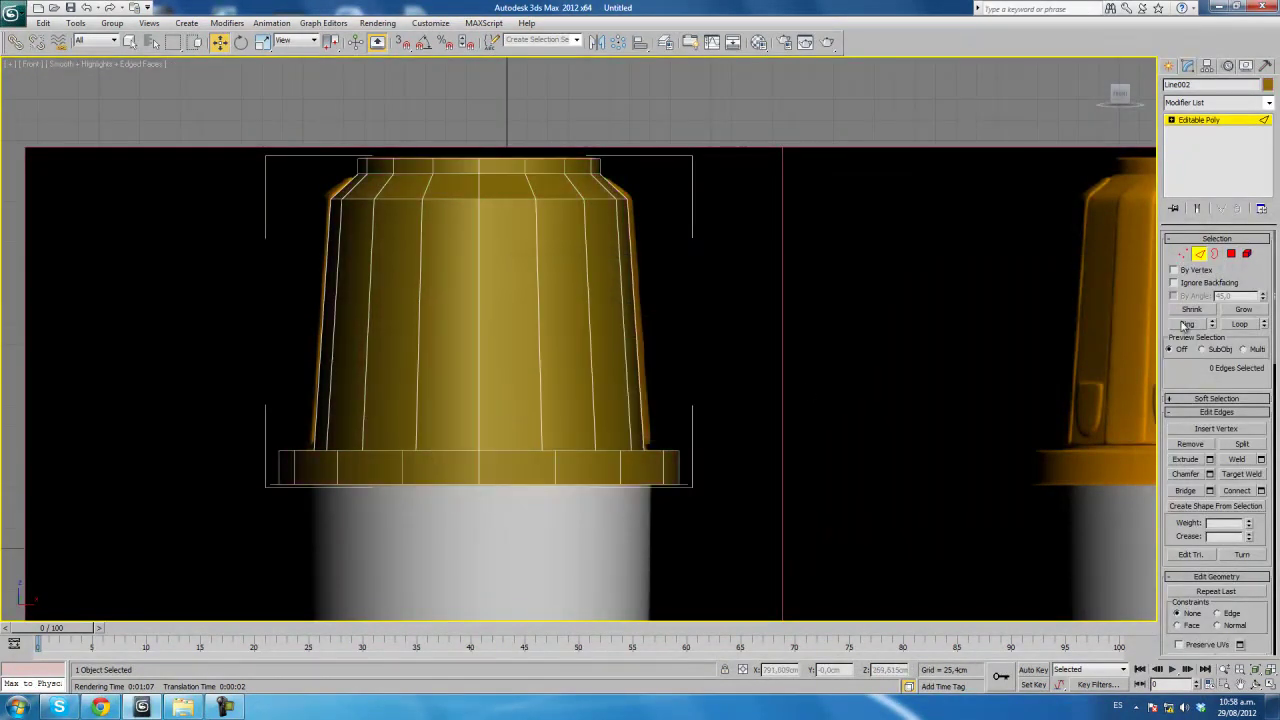
# Connect the lid's 16 vertical side edges with a new ring at Slide 97 near the base.
pyautogui.moveTo(286, 418); pyautogui.dragTo(822, 434)
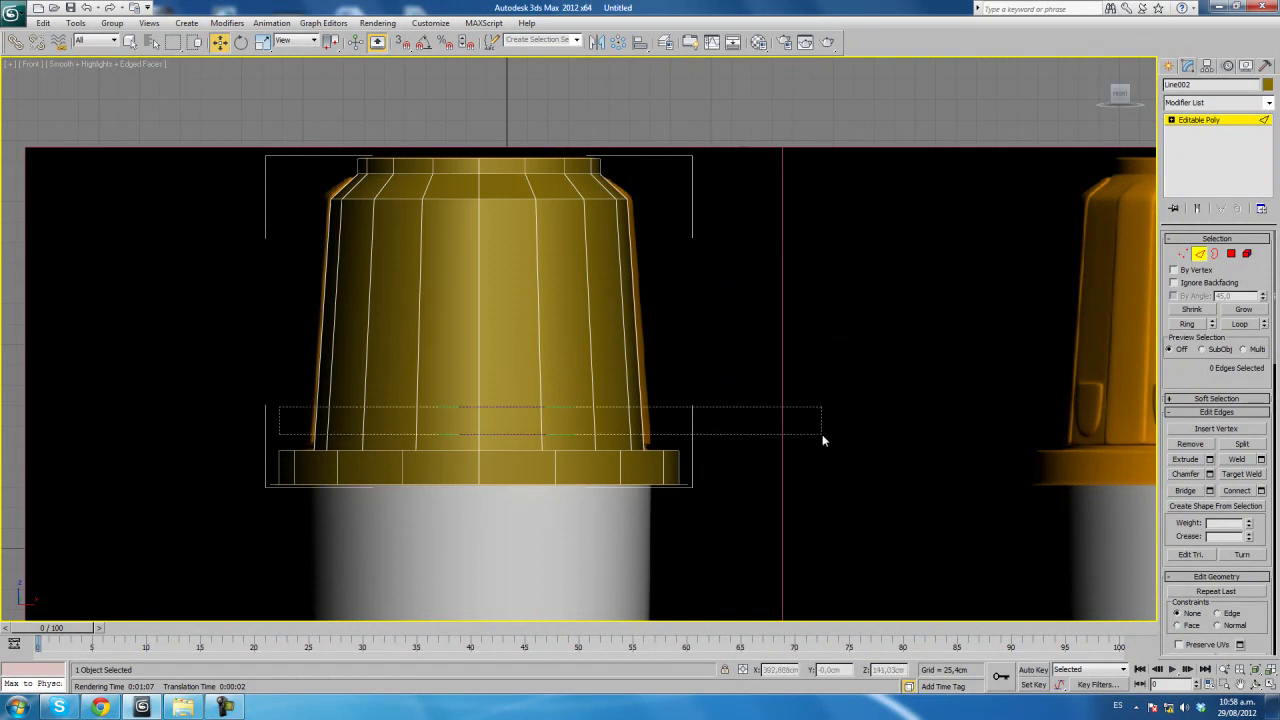
pyautogui.moveTo(517, 420); pyautogui.dragTo(512, 374, button='middle')
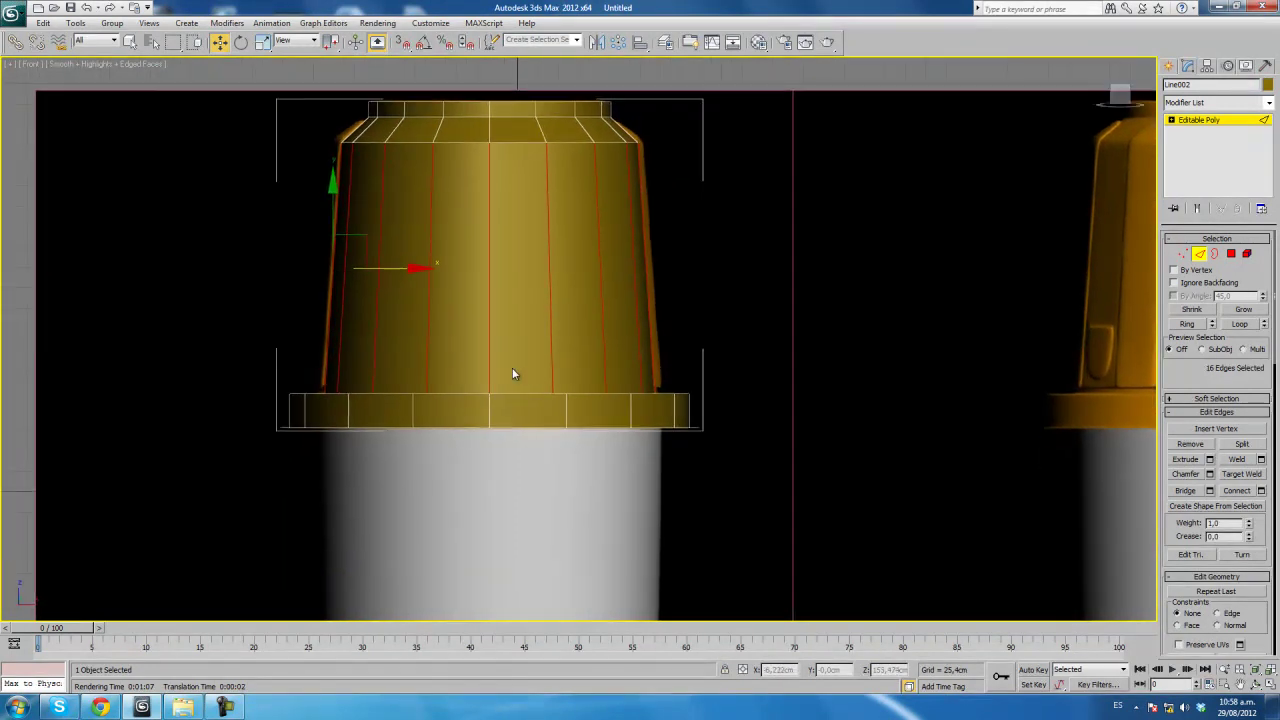
pyautogui.click(1261, 490)
pyautogui.moveTo(588, 384); pyautogui.dragTo(860, 388)
pyautogui.moveTo(976, 388); pyautogui.dragTo(703, 360, button='middle')
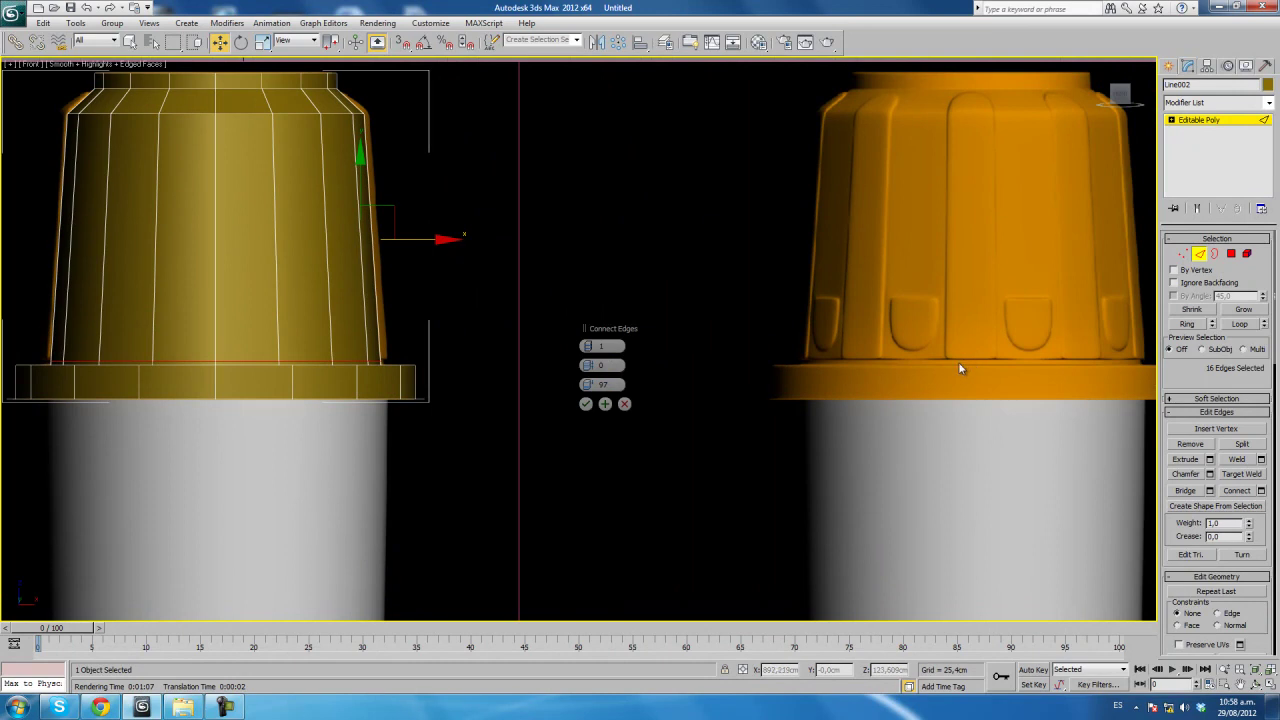
pyautogui.moveTo(441, 407); pyautogui.dragTo(659, 407, button='middle')
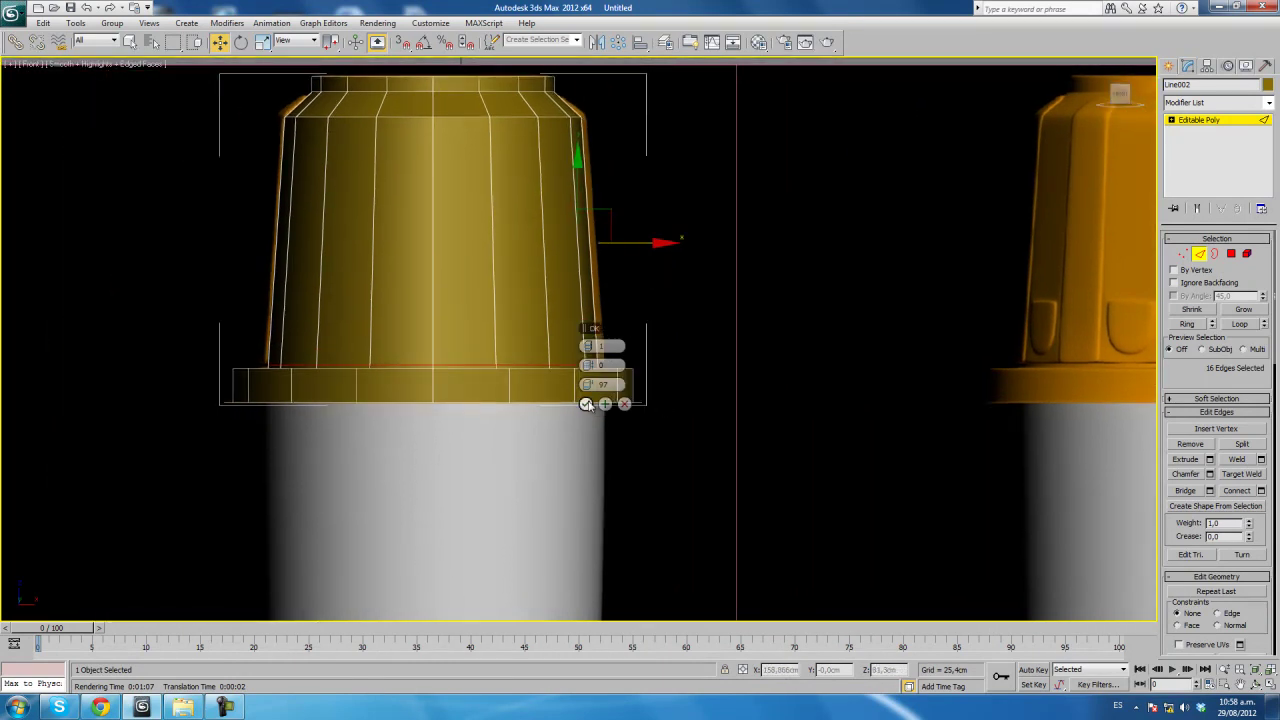
pyautogui.click(587, 404)
pyautogui.moveTo(617, 340); pyautogui.dragTo(504, 346, button='middle')
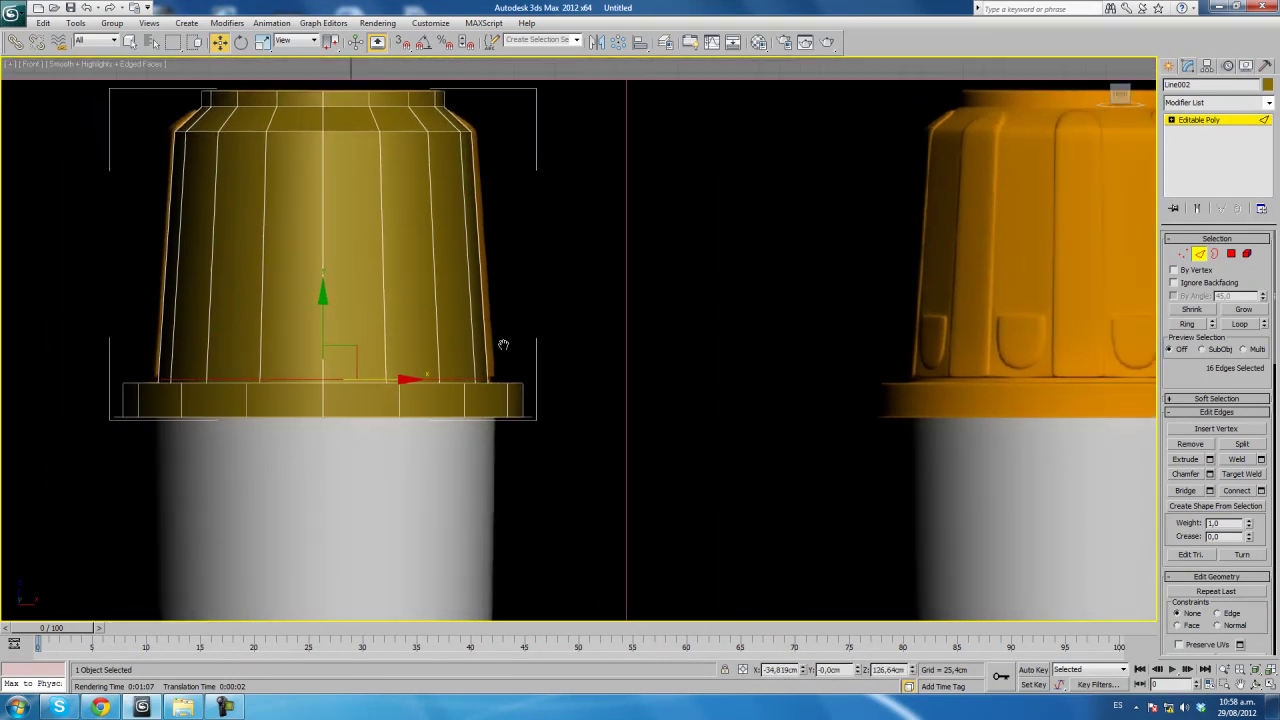
# In Polygon mode, select the first alternating column and top faces of the lid.
pyautogui.click(1231, 254)
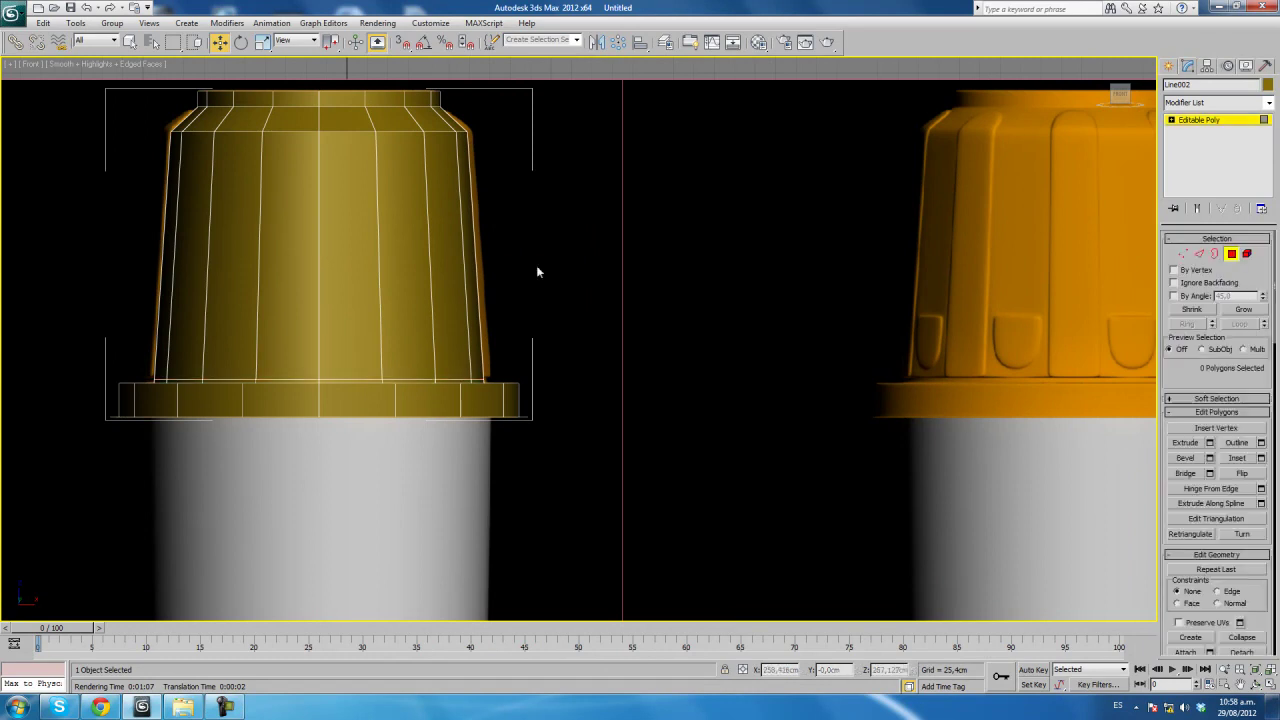
pyautogui.click(296, 212)
pyautogui.keyDown('ctrl'); pyautogui.click(396, 219); pyautogui.keyUp('ctrl')
pyautogui.keyDown('ctrl'); pyautogui.click(277, 120); pyautogui.keyUp('ctrl')
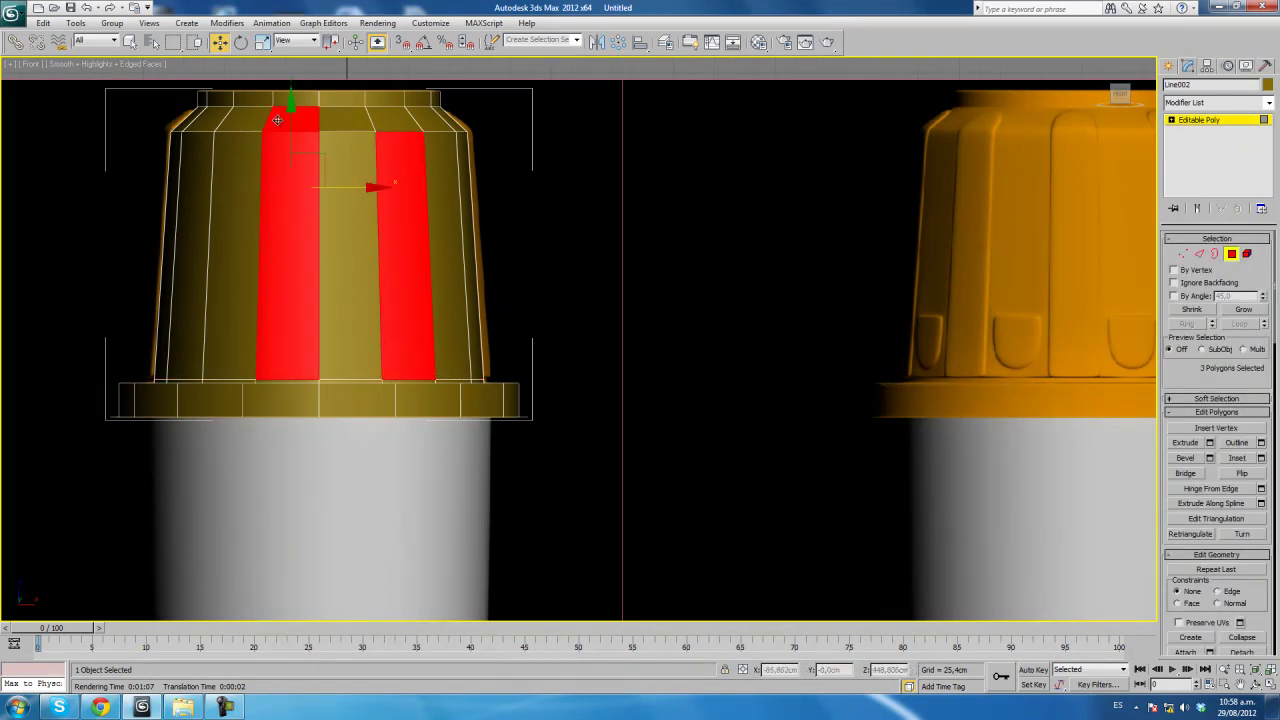
pyautogui.keyDown('ctrl'); pyautogui.click(395, 119); pyautogui.keyUp('ctrl')
pyautogui.keyDown('ctrl'); pyautogui.click(206, 124); pyautogui.keyUp('ctrl')
pyautogui.keyDown('ctrl'); pyautogui.click(200, 171); pyautogui.keyUp('ctrl')
pyautogui.press('p')
pyautogui.moveTo(503, 282)
pyautogui.keyDown('alt'); pyautogui.mouseDown(button='middle')
pyautogui.moveTo(449, 286)
pyautogui.moveTo(399, 314)
pyautogui.moveTo(478, 155)
pyautogui.mouseUp(button='middle'); pyautogui.keyUp('alt')
# Orbit around the lid, adding the remaining alternating column and top-ring faces.
pyautogui.keyDown('ctrl'); pyautogui.click(472, 155); pyautogui.keyUp('ctrl')
pyautogui.keyDown('ctrl'); pyautogui.click(475, 247); pyautogui.keyUp('ctrl')
pyautogui.moveTo(475, 247)
pyautogui.keyDown('alt'); pyautogui.mouseDown(button='middle')
pyautogui.moveTo(543, 264)
pyautogui.moveTo(473, 267)
pyautogui.mouseUp(button='middle'); pyautogui.keyUp('alt')
pyautogui.keyDown('ctrl'); pyautogui.click(490, 250); pyautogui.keyUp('ctrl')
pyautogui.keyDown('ctrl'); pyautogui.click(498, 361); pyautogui.keyUp('ctrl')
pyautogui.keyDown('alt'); pyautogui.moveTo(704, 278); pyautogui.dragTo(484, 312, button='middle'); pyautogui.keyUp('alt')
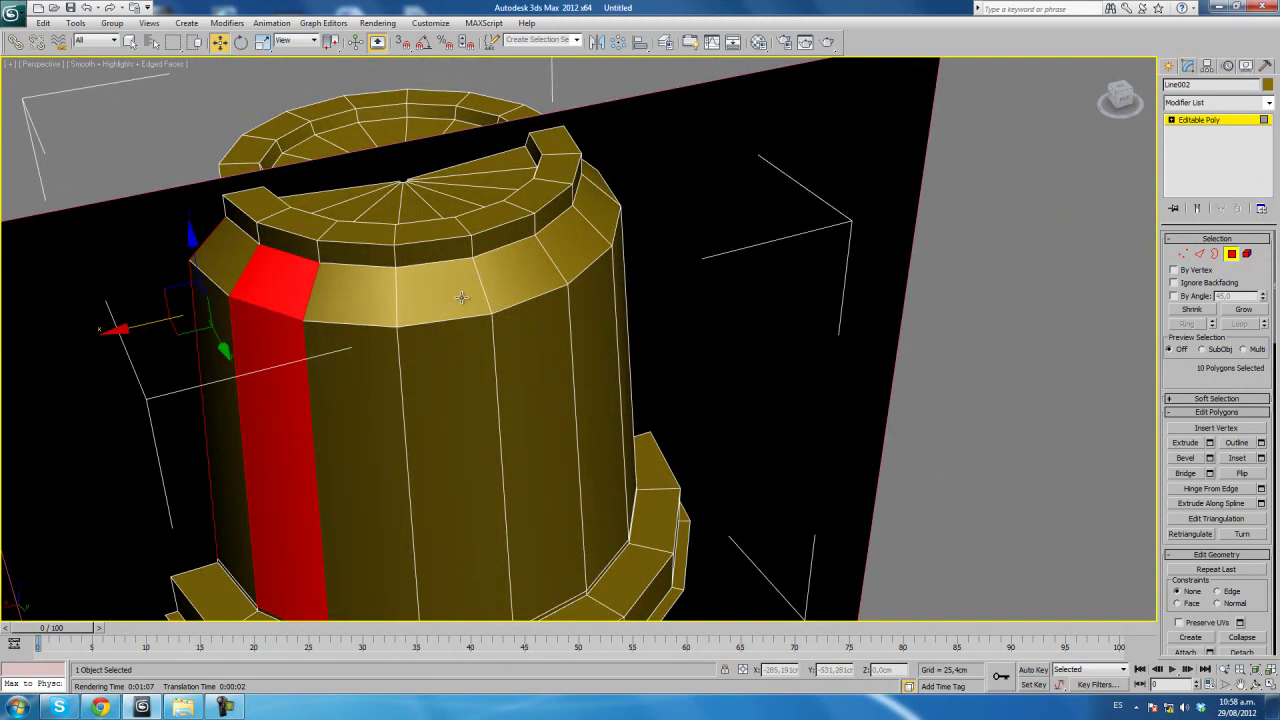
pyautogui.keyDown('ctrl'); pyautogui.click(461, 297); pyautogui.keyUp('ctrl')
pyautogui.keyDown('ctrl'); pyautogui.click(461, 416); pyautogui.keyUp('ctrl')
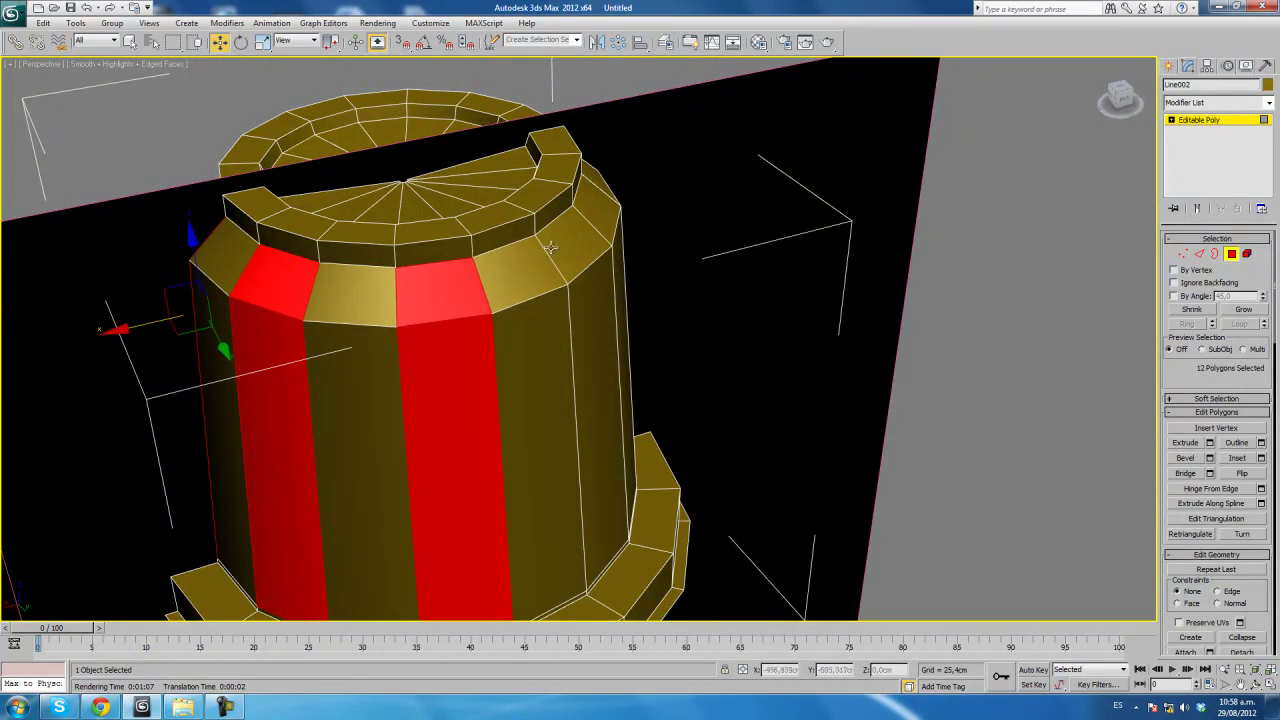
pyautogui.keyDown('ctrl'); pyautogui.click(568, 255); pyautogui.keyUp('ctrl')
pyautogui.keyDown('ctrl'); pyautogui.click(571, 320); pyautogui.keyUp('ctrl')
pyautogui.keyDown('alt'); pyautogui.moveTo(652, 318); pyautogui.dragTo(565, 325, button='middle'); pyautogui.keyUp('alt')
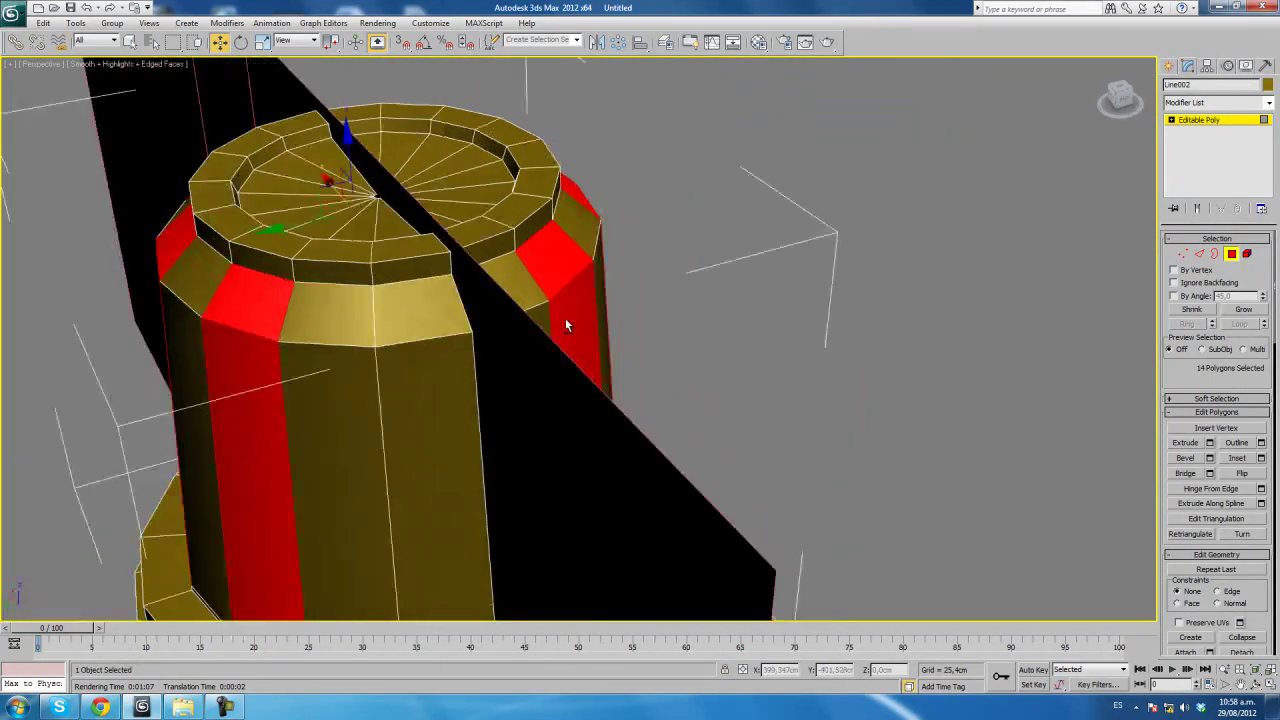
pyautogui.keyDown('ctrl'); pyautogui.click(447, 307); pyautogui.keyUp('ctrl')
pyautogui.keyDown('ctrl'); pyautogui.click(463, 428); pyautogui.keyUp('ctrl')
pyautogui.moveTo(463, 428)
pyautogui.keyDown('alt'); pyautogui.mouseDown(button='middle')
pyautogui.moveTo(615, 388)
pyautogui.moveTo(493, 389)
pyautogui.moveTo(614, 321)
pyautogui.moveTo(708, 371)
pyautogui.mouseUp(button='middle'); pyautogui.keyUp('alt')
# Extrude the selected faces By Polygon about 4.7 cm outward into raised ribs.
pyautogui.scroll(-5, 614, 328)
pyautogui.scroll(-3, 717, 346)
pyautogui.scroll(2, 671, 354)
pyautogui.scroll(3, 702, 378)
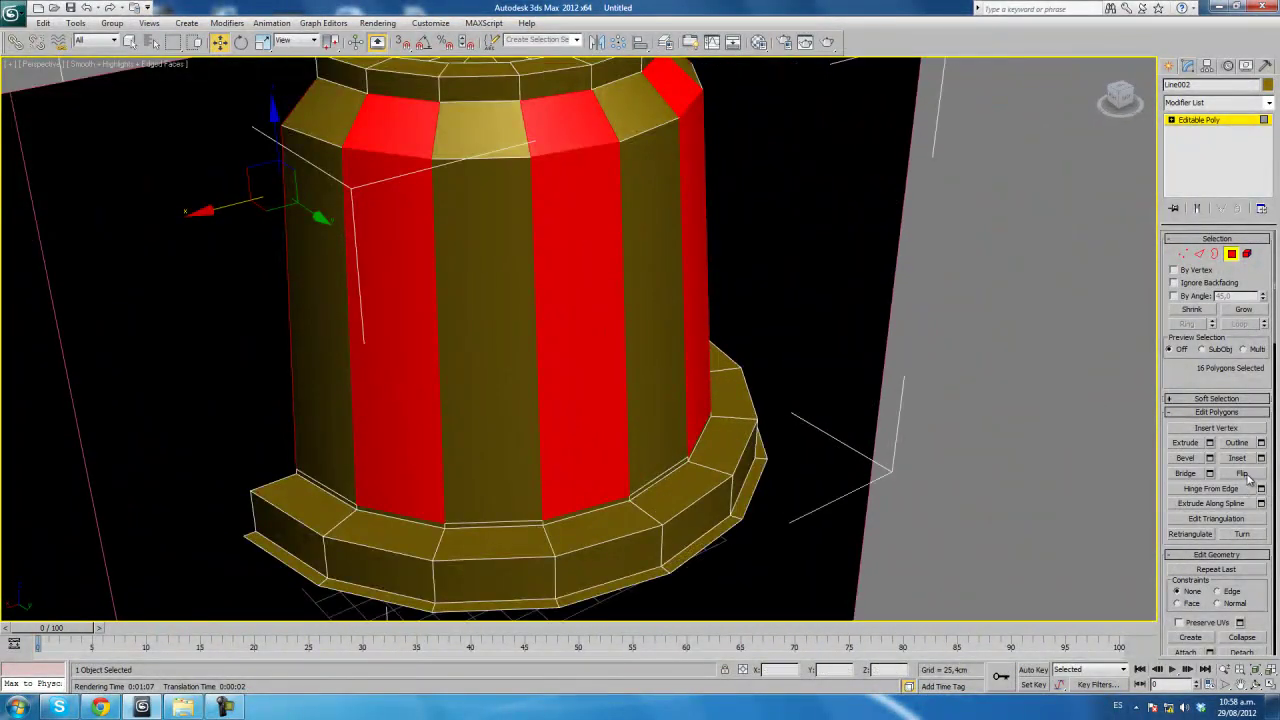
pyautogui.click(1211, 443)
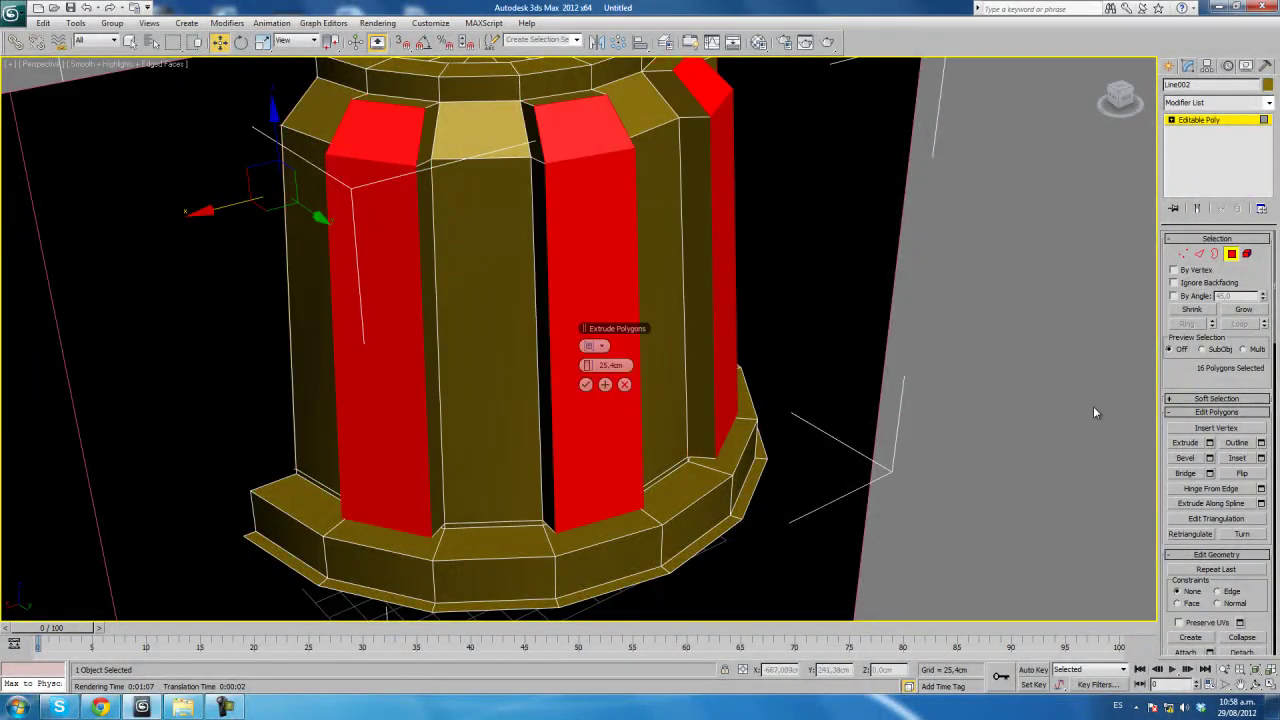
pyautogui.click(603, 347)
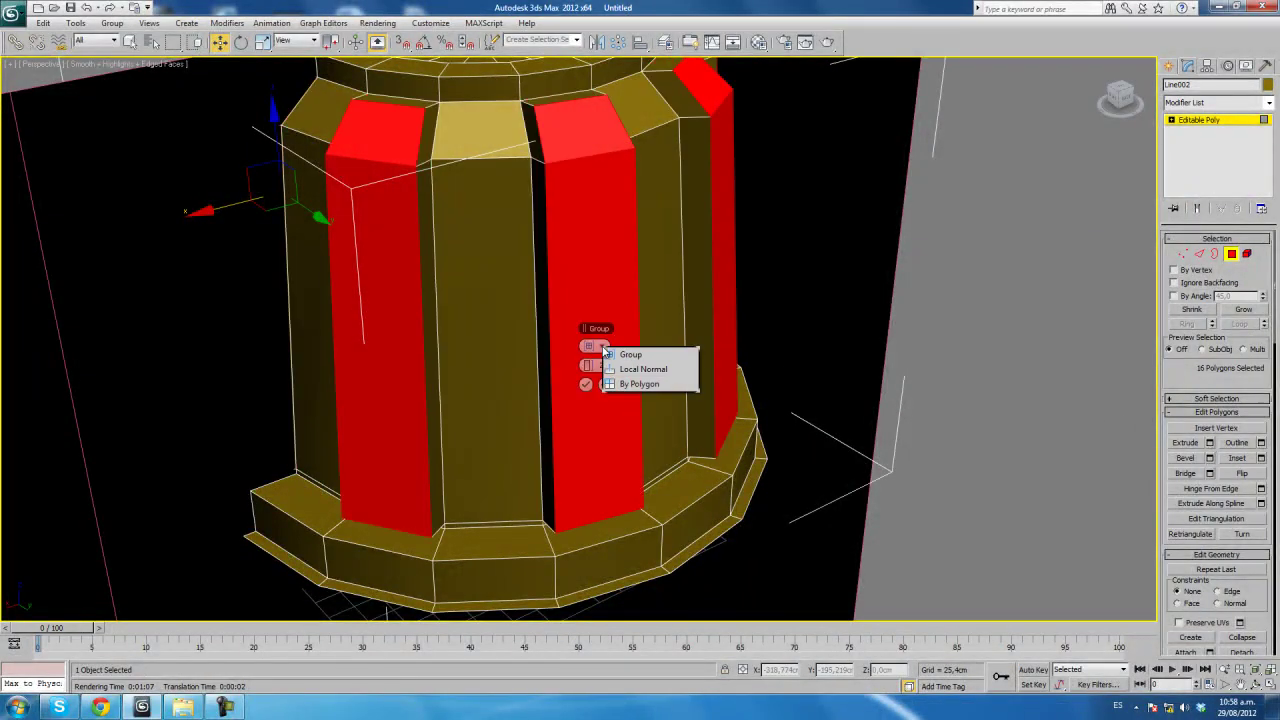
pyautogui.click(639, 384)
pyautogui.keyDown('alt'); pyautogui.moveTo(463, 291); pyautogui.dragTo(500, 289, button='middle'); pyautogui.keyUp('alt')
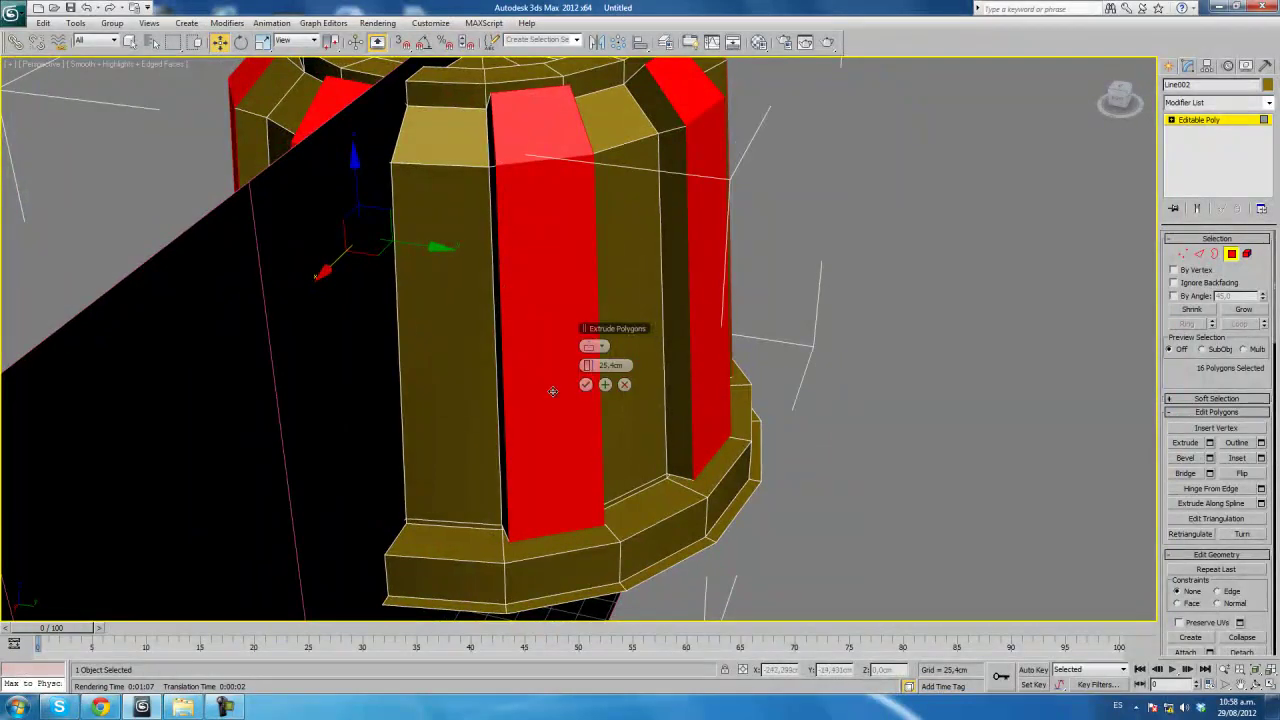
pyautogui.moveTo(586, 365); pyautogui.dragTo(523, 366)
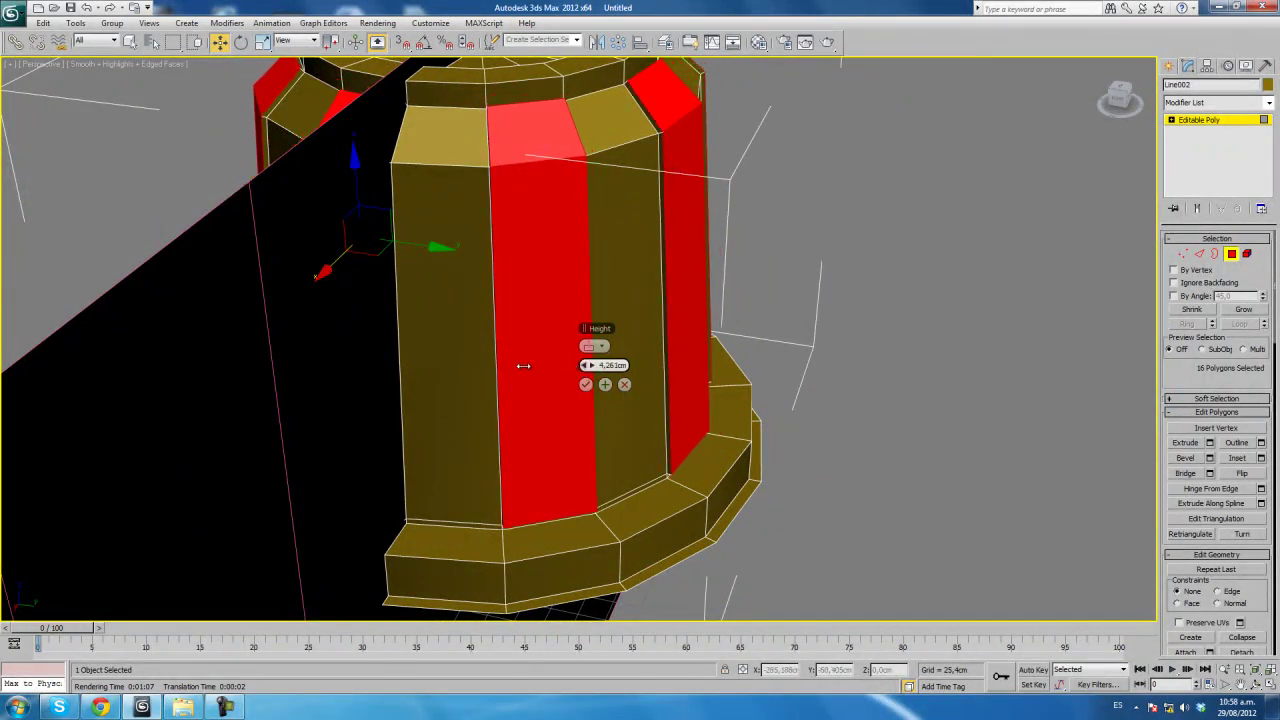
pyautogui.click(586, 386)
pyautogui.moveTo(771, 258)
pyautogui.keyDown('alt'); pyautogui.mouseDown(button='middle')
pyautogui.moveTo(664, 231)
pyautogui.moveTo(690, 237)
pyautogui.moveTo(645, 255)
pyautogui.moveTo(531, 397)
pyautogui.moveTo(525, 430)
pyautogui.mouseUp(button='middle'); pyautogui.keyUp('alt')
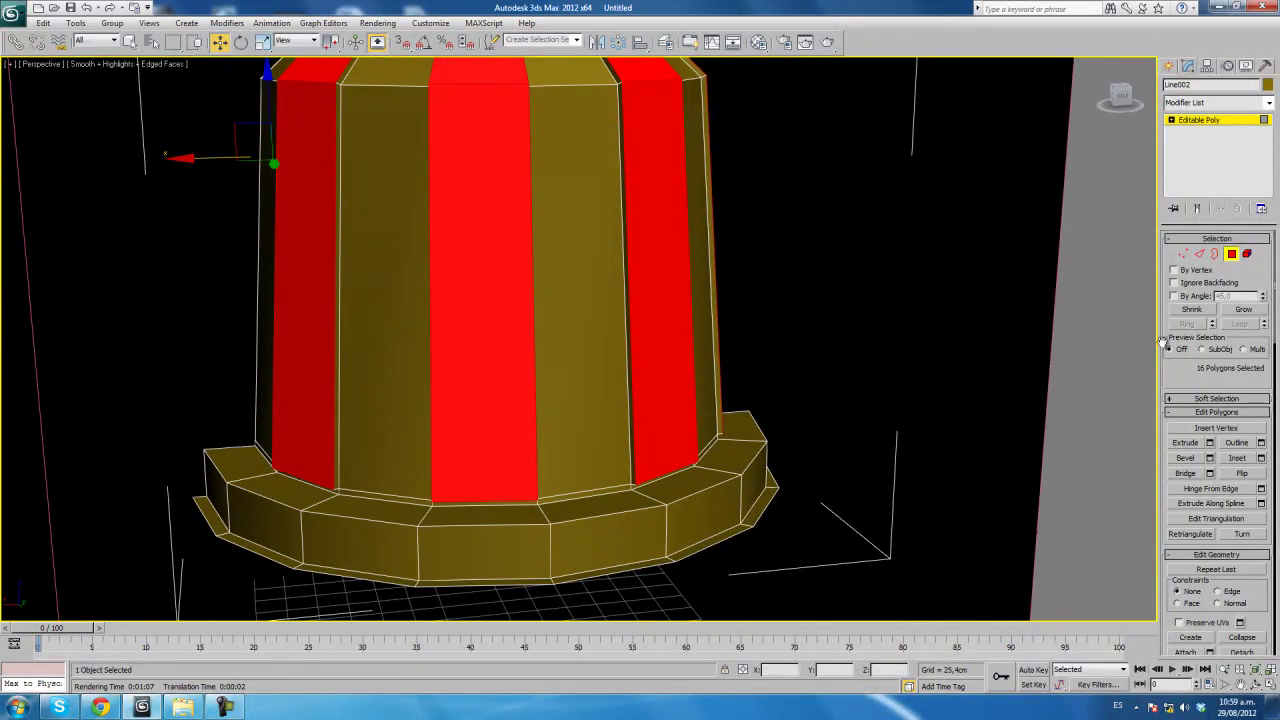
# Connect the lid's 32 vertical rib edges with a new ring at Slide -98 near the base.
pyautogui.click(1200, 257)
pyautogui.moveTo(560, 480)
pyautogui.keyDown('alt'); pyautogui.mouseDown(button='middle')
pyautogui.moveTo(504, 510)
pyautogui.moveTo(375, 421)
pyautogui.mouseUp(button='middle'); pyautogui.keyUp('alt')
pyautogui.moveTo(157, 236)
pyautogui.mouseDown()
pyautogui.moveTo(551, 314)
pyautogui.moveTo(888, 343)
pyautogui.mouseUp()
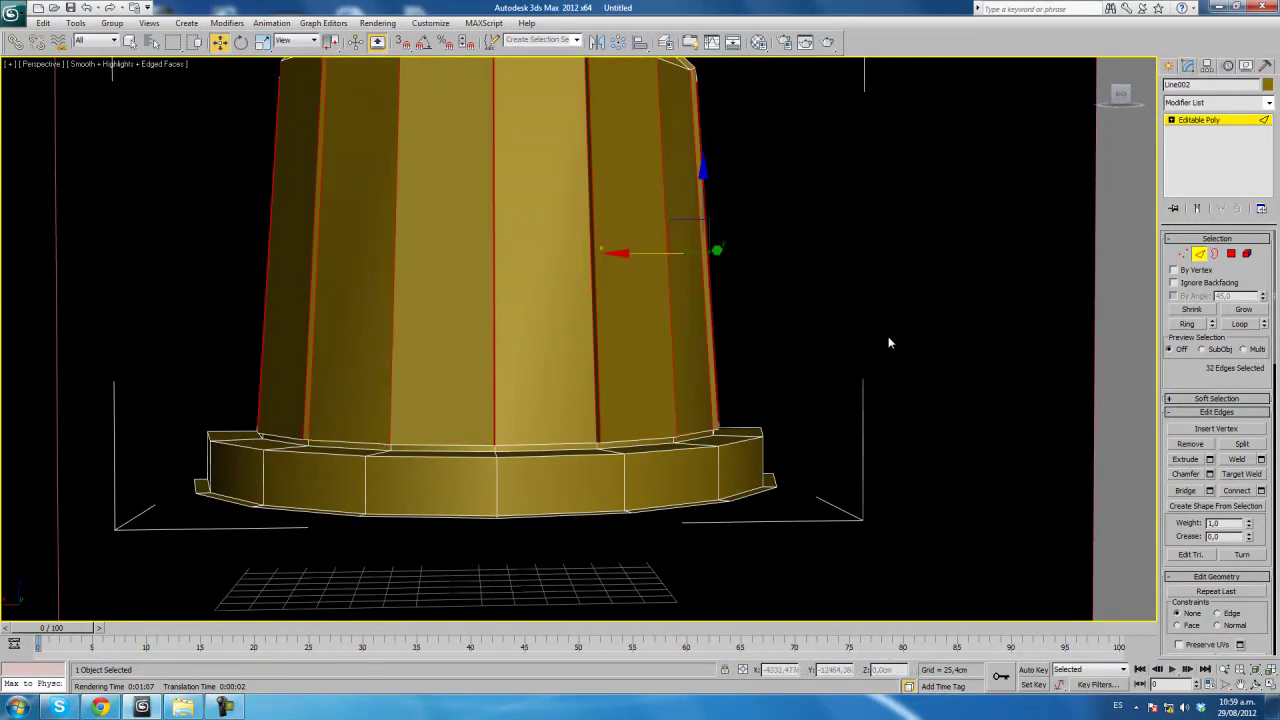
pyautogui.click(1261, 490)
pyautogui.moveTo(660, 377)
pyautogui.keyDown('alt'); pyautogui.mouseDown(button='middle')
pyautogui.moveTo(671, 374)
pyautogui.moveTo(634, 409)
pyautogui.mouseUp(button='middle'); pyautogui.keyUp('alt')
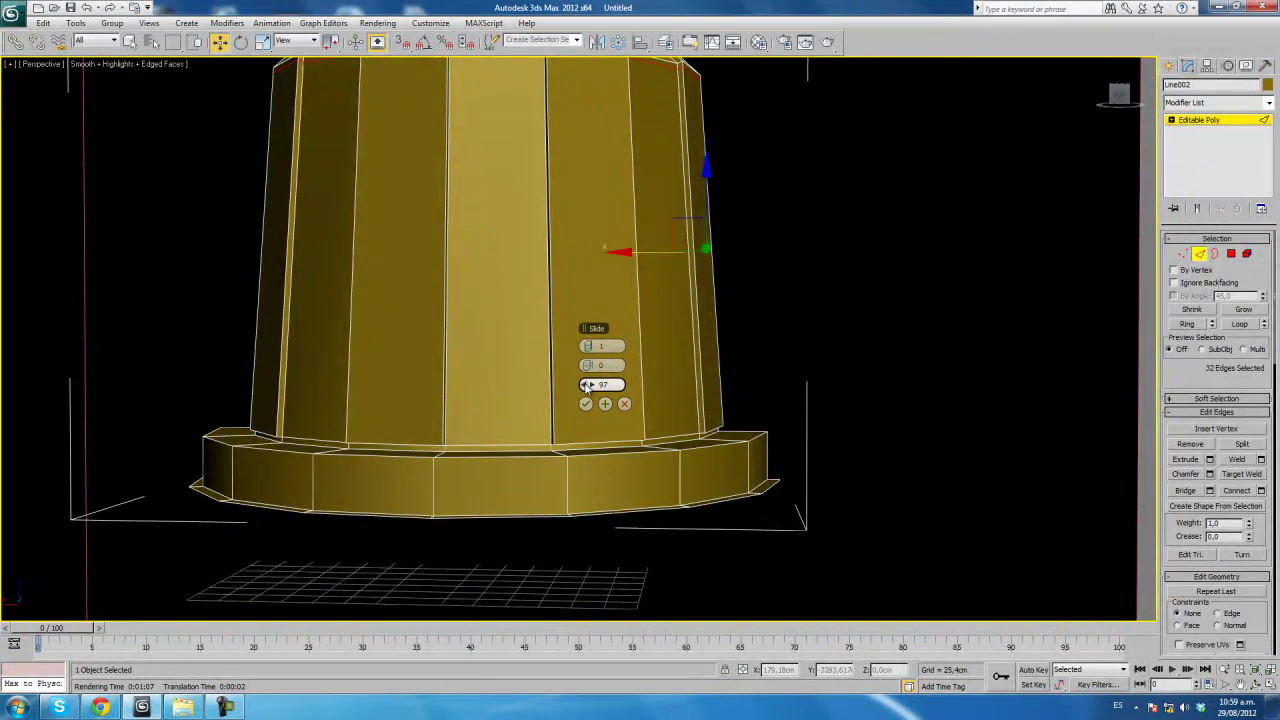
pyautogui.moveTo(587, 386)
pyautogui.mouseDown()
pyautogui.moveTo(543, 374)
pyautogui.moveTo(217, 378)
pyautogui.moveTo(472, 383)
pyautogui.moveTo(434, 385)
pyautogui.mouseUp()
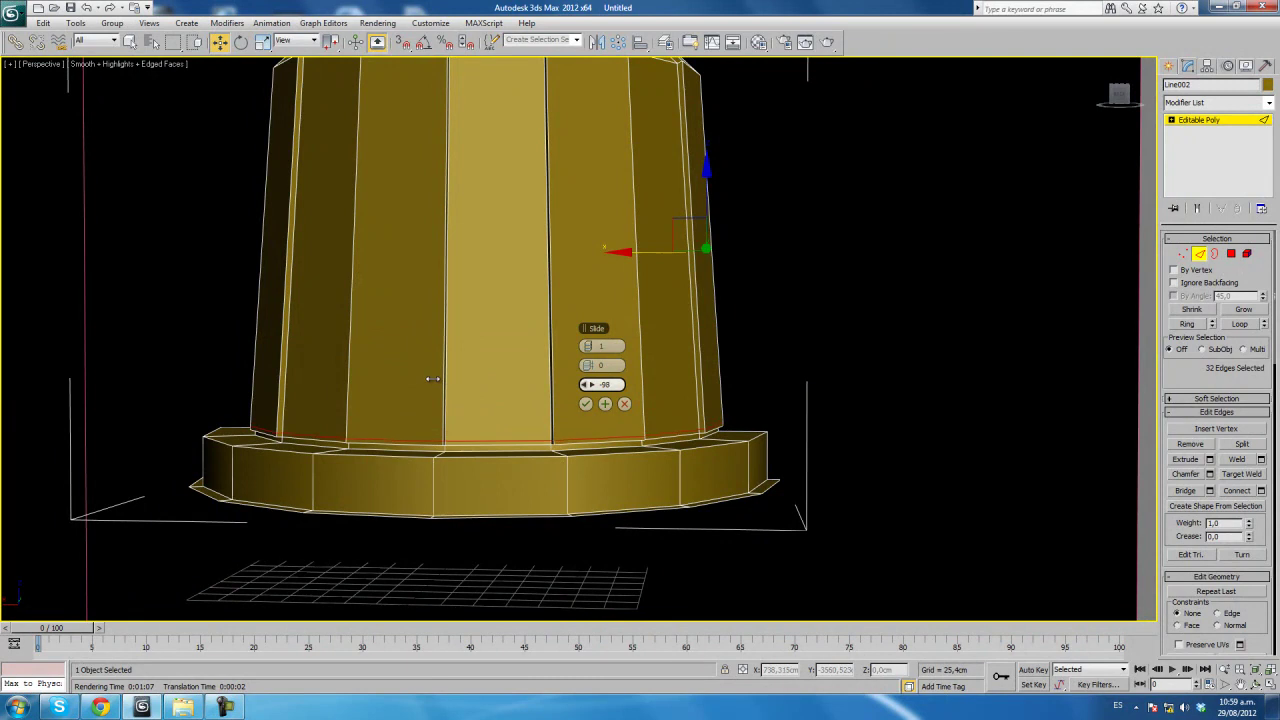
pyautogui.click(586, 405)
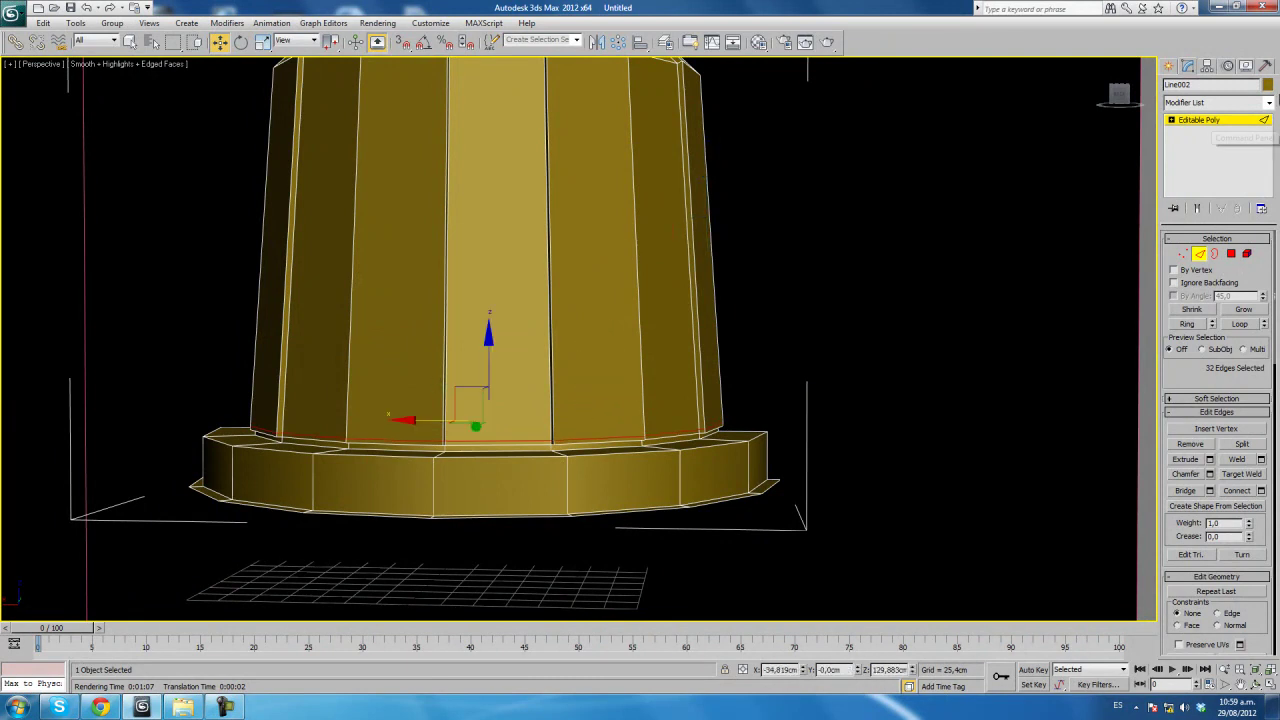
pyautogui.click(1269, 105)
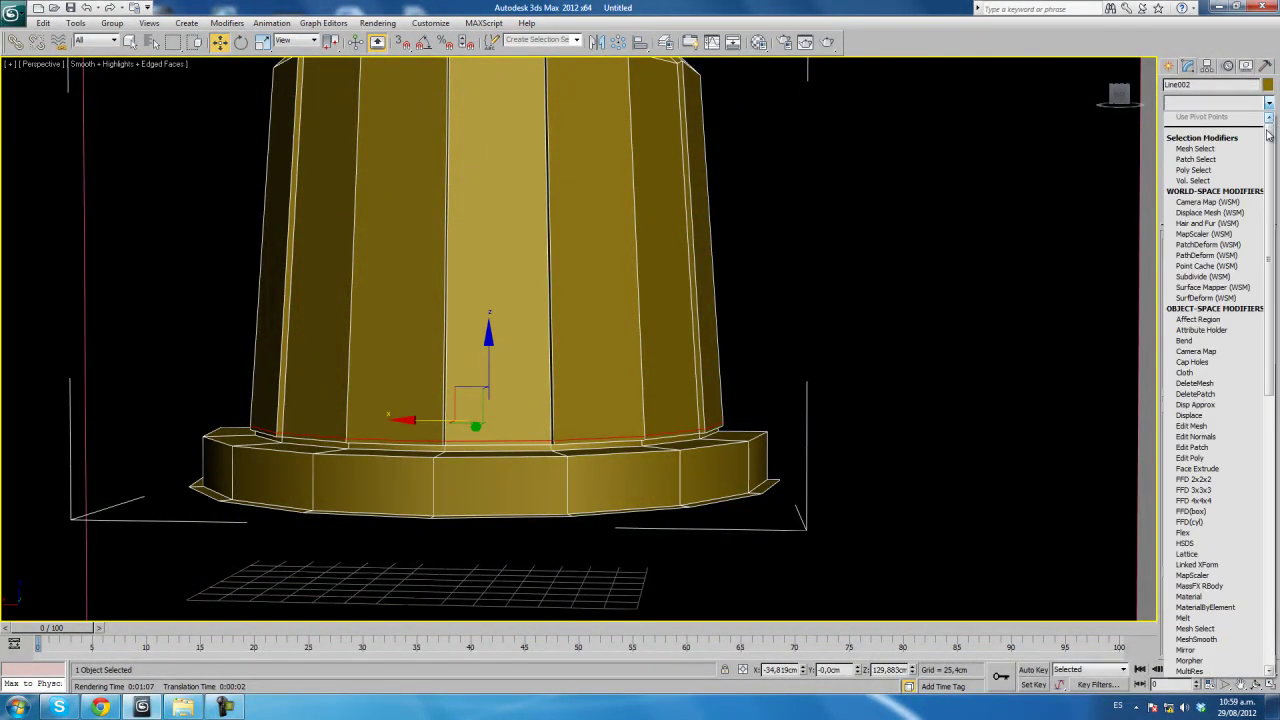
# Add TurboSmooth to the lid with Iterations and Render Iters set to 2.
pyautogui.moveTo(1268, 133); pyautogui.dragTo(1268, 400)
pyautogui.click(1200, 497)
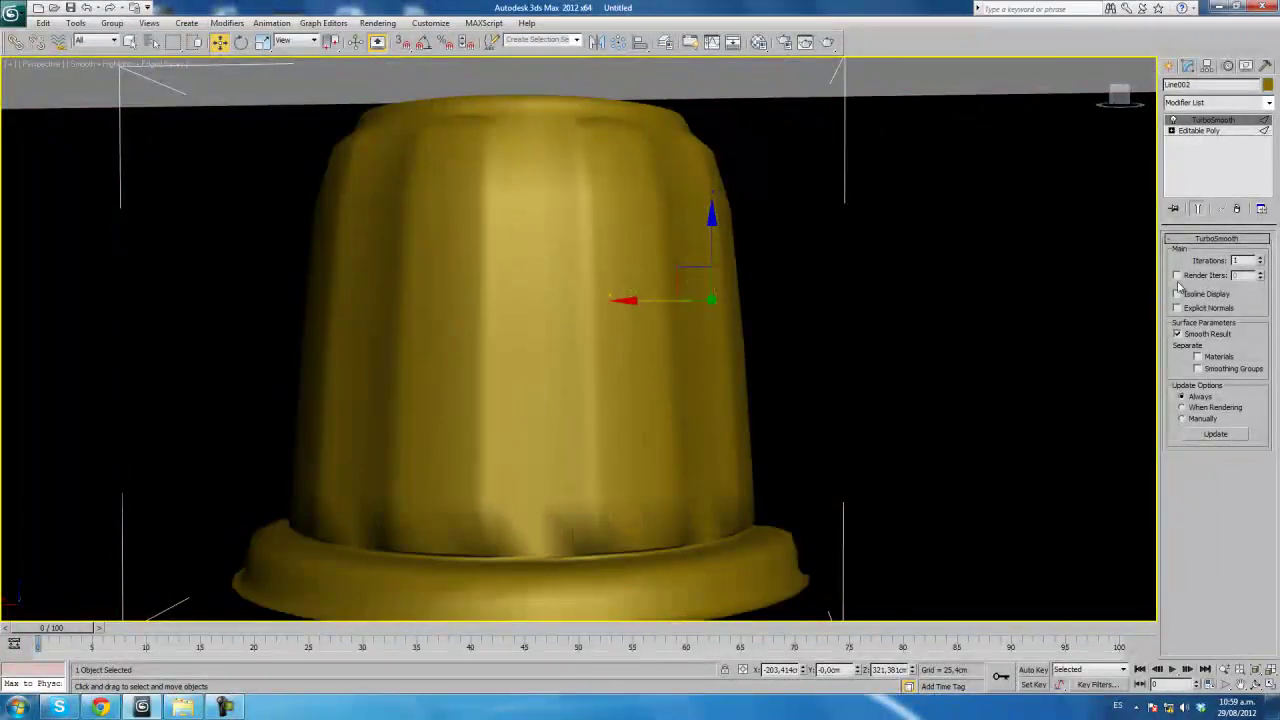
pyautogui.click(1260, 258)
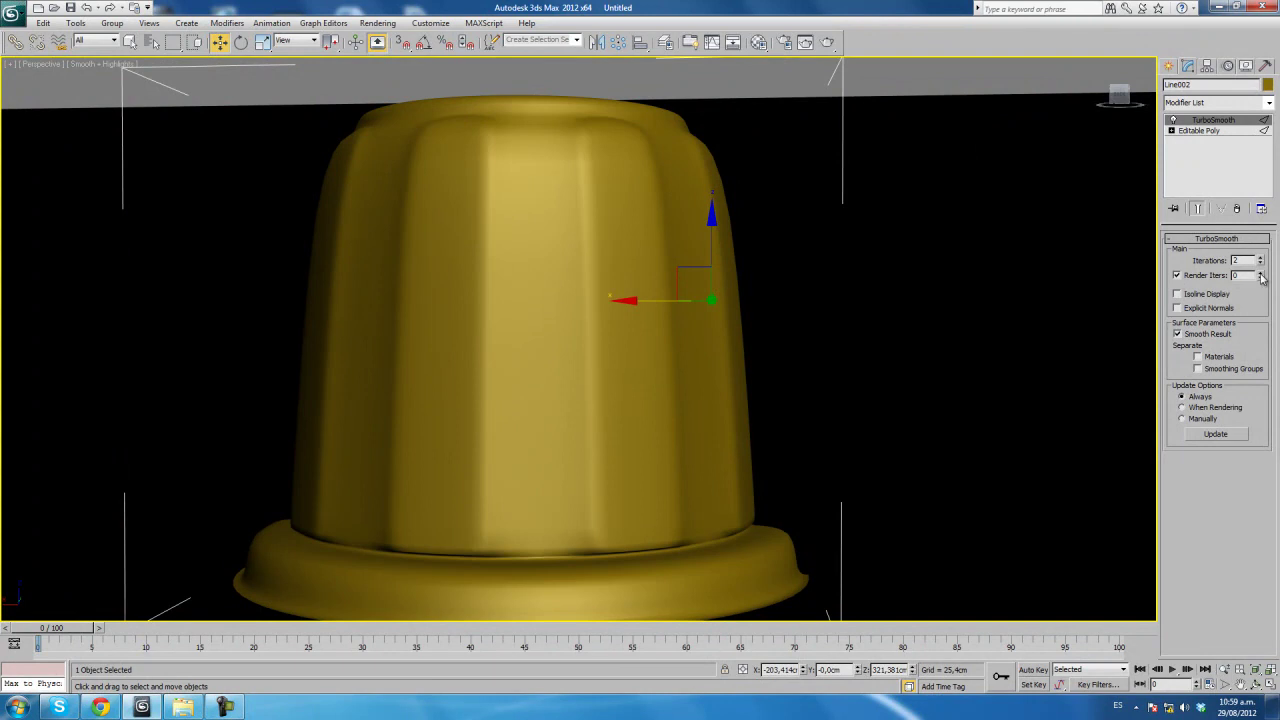
# Compare the smoothed lid with the orange reference, then return to its Editable Poly level.
pyautogui.moveTo(553, 311)
pyautogui.keyDown('alt'); pyautogui.mouseDown(button='middle')
pyautogui.moveTo(563, 322)
pyautogui.moveTo(543, 317)
pyautogui.moveTo(609, 316)
pyautogui.mouseUp(button='middle'); pyautogui.keyUp('alt')
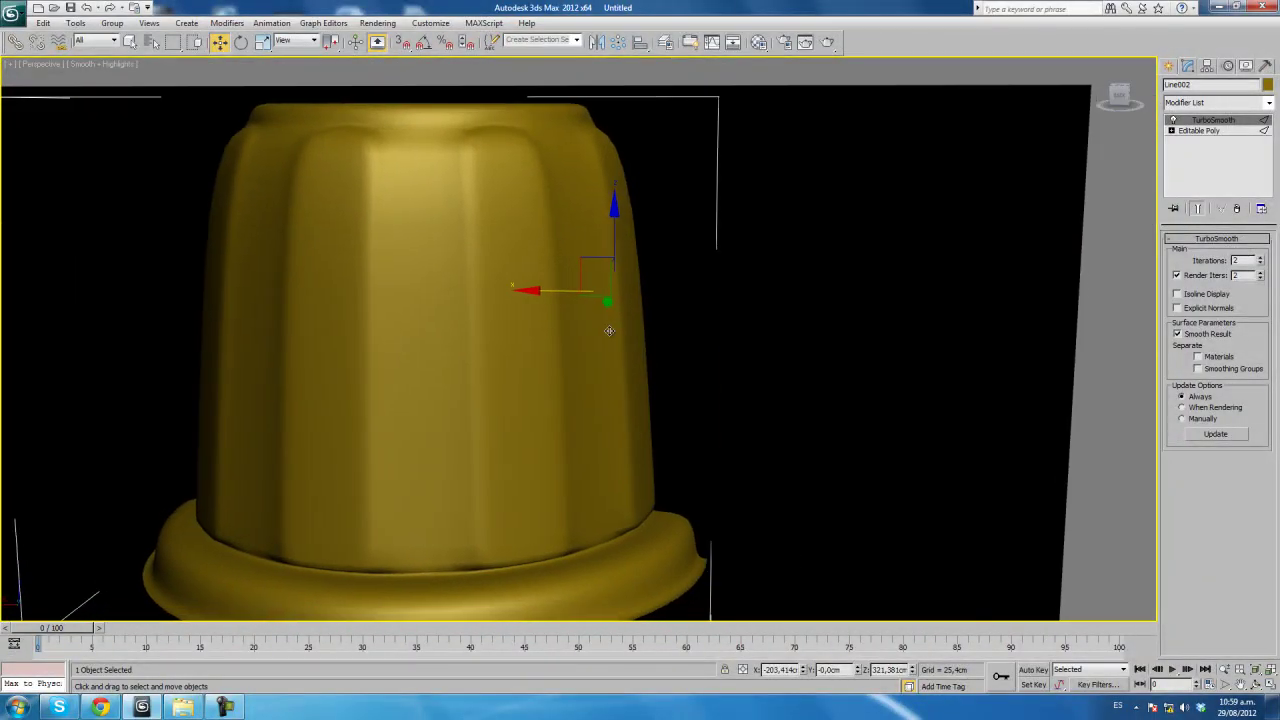
pyautogui.scroll(-3, 609, 316)
pyautogui.moveTo(614, 382)
pyautogui.keyDown('alt'); pyautogui.mouseDown(button='middle')
pyautogui.moveTo(560, 366)
pyautogui.moveTo(574, 374)
pyautogui.moveTo(521, 404)
pyautogui.moveTo(703, 366)
pyautogui.moveTo(600, 411)
pyautogui.moveTo(877, 414)
pyautogui.moveTo(591, 391)
pyautogui.moveTo(609, 388)
pyautogui.moveTo(575, 405)
pyautogui.mouseUp(button='middle'); pyautogui.keyUp('alt')
pyautogui.scroll(3, 559, 380)
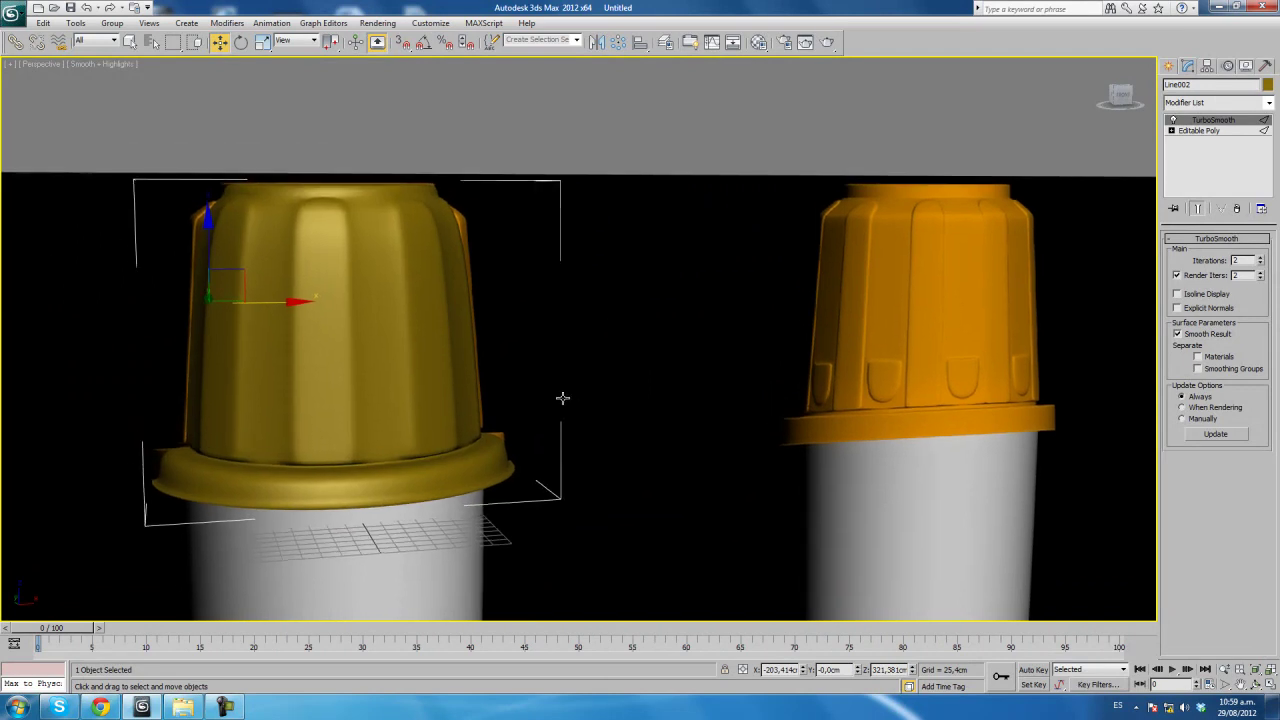
pyautogui.click(1189, 131)
pyautogui.scroll(3, 459, 357)
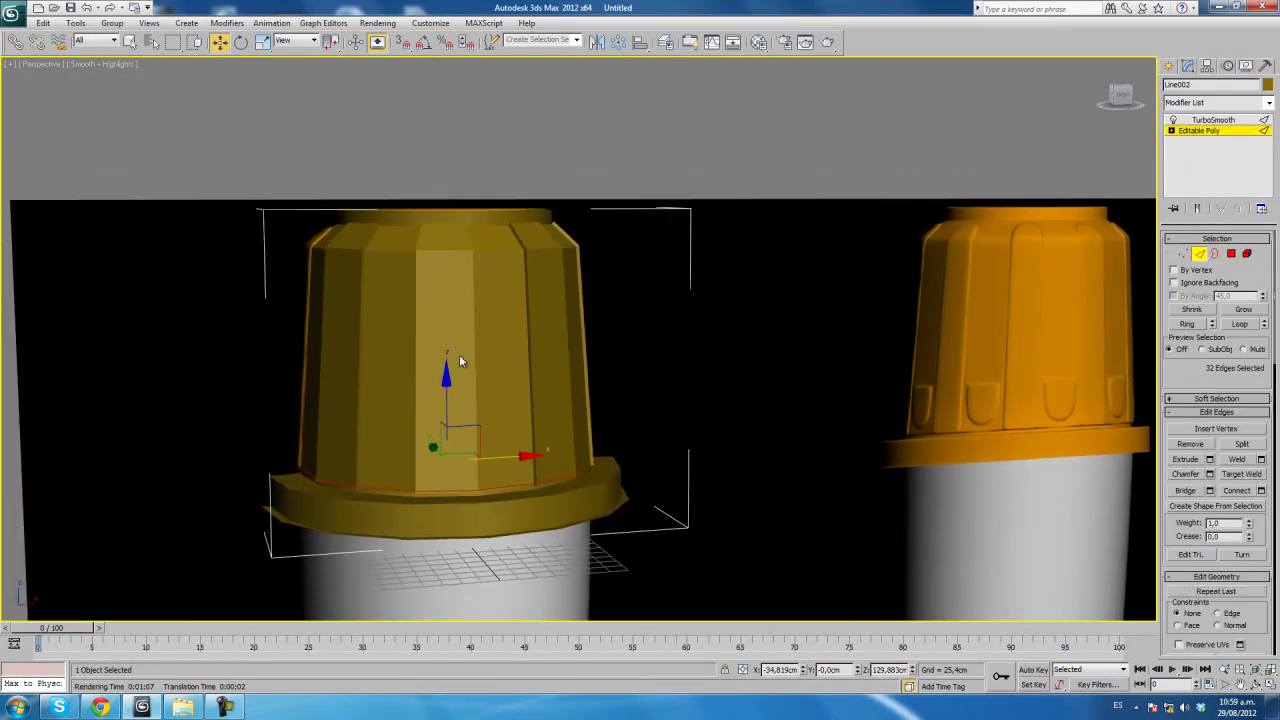
# In Edge mode, select the lid's top edge loop and preview the smoothed result.
pyautogui.scroll(-1, 459, 354)
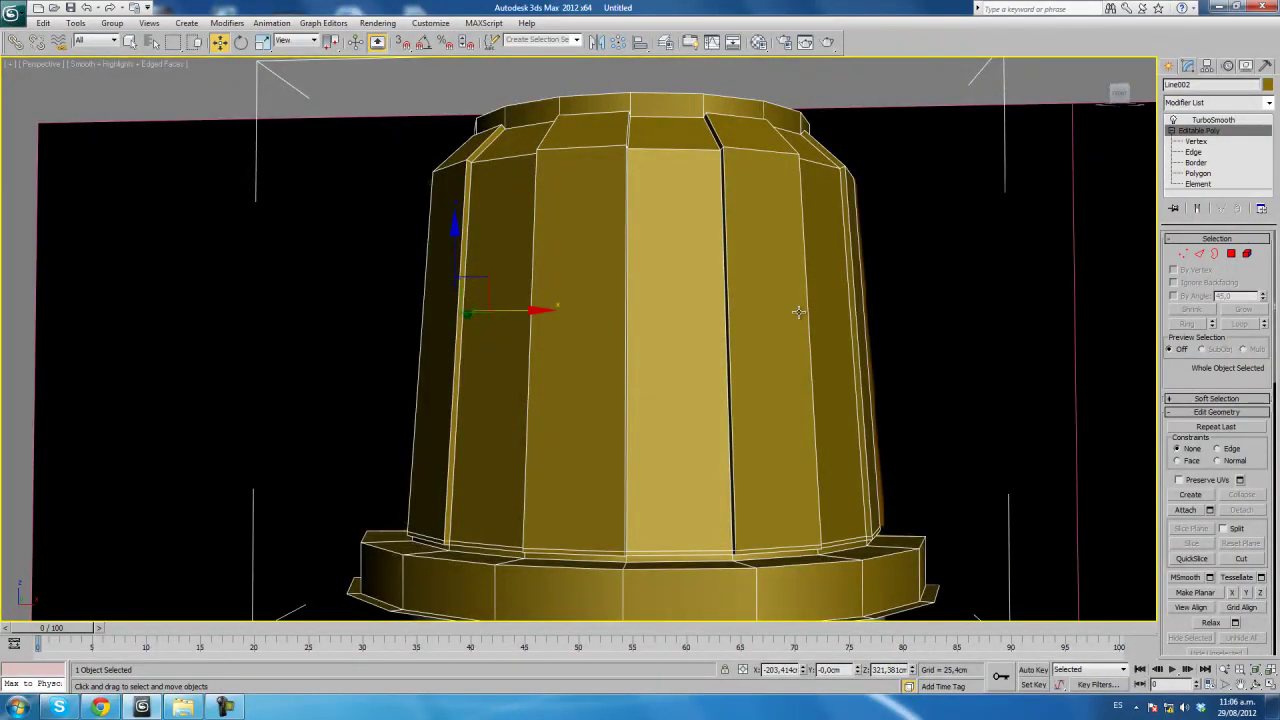
pyautogui.click(1199, 253)
pyautogui.doubleClick(540, 140)
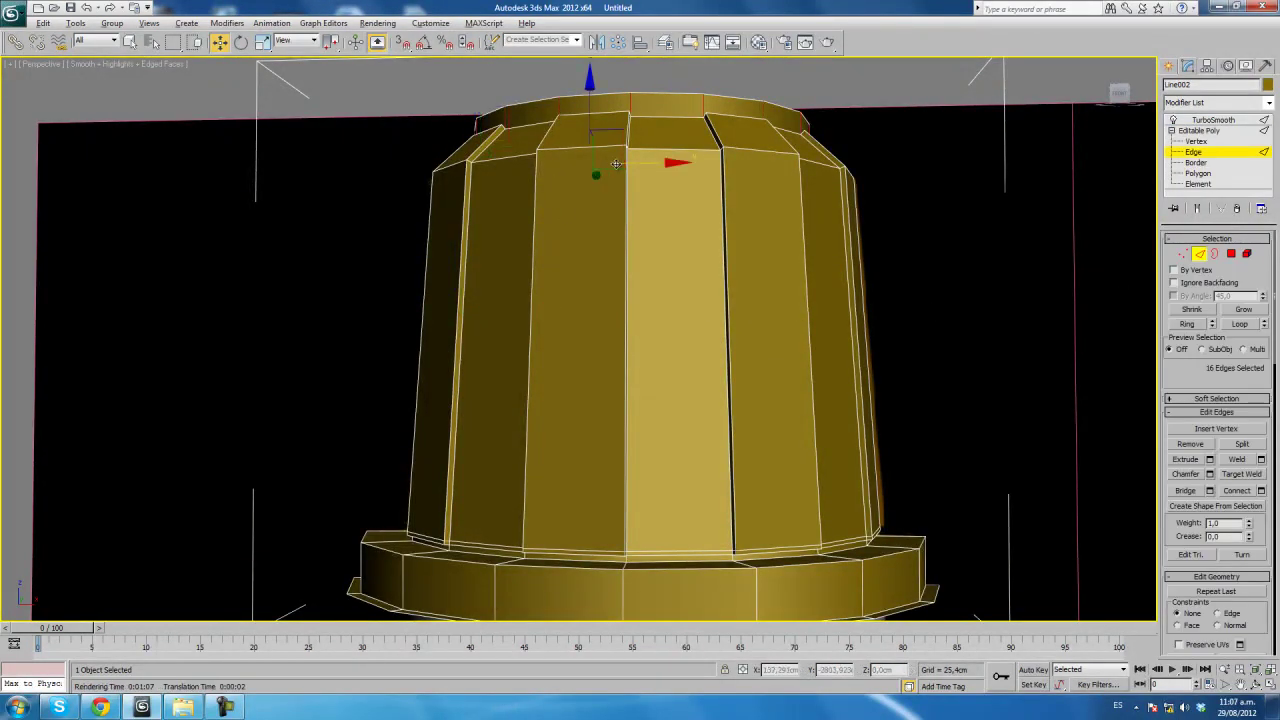
pyautogui.keyDown('alt'); pyautogui.moveTo(540, 140); pyautogui.dragTo(549, 191, button='middle'); pyautogui.keyUp('alt')
pyautogui.scroll(4, 549, 191)
pyautogui.scroll(-1, 518, 252)
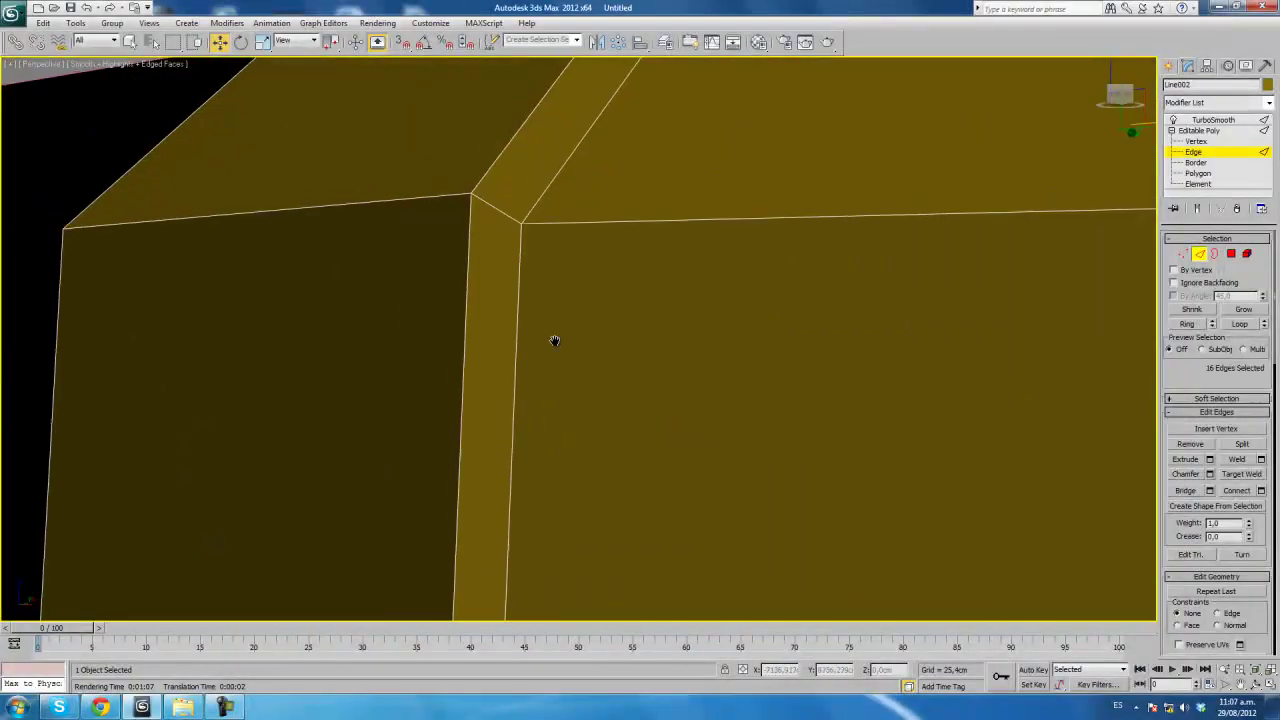
pyautogui.scroll(-1, 552, 340)
pyautogui.click(1213, 119)
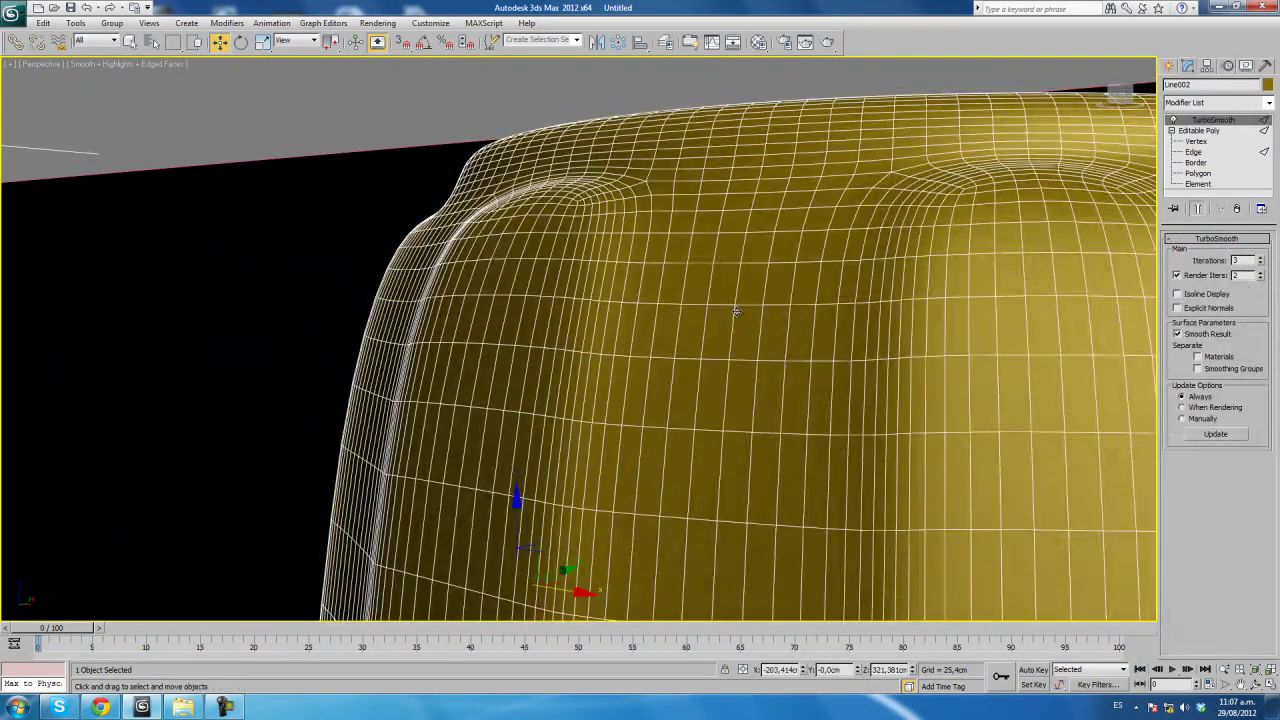
pyautogui.keyDown('alt'); pyautogui.moveTo(540, 215); pyautogui.dragTo(556, 222, button='middle'); pyautogui.keyUp('alt')
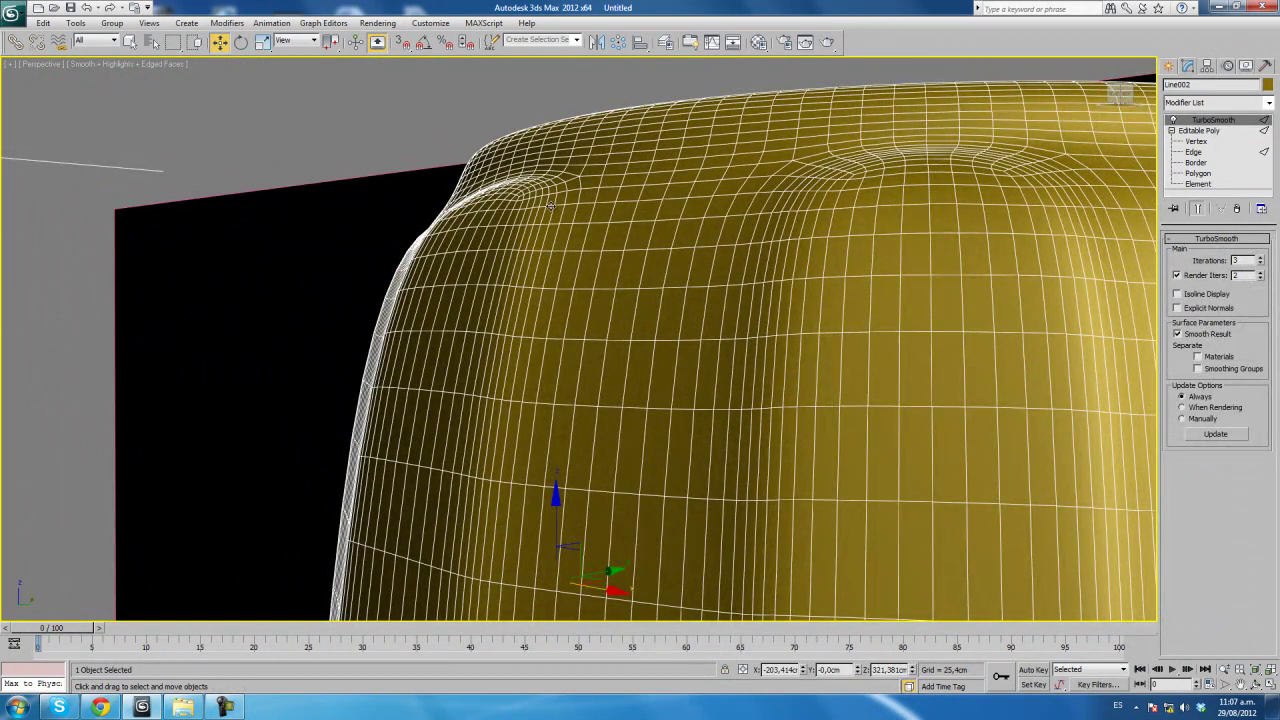
# Pick one edge across a groove strip and extend it to the full Ring of eight edges.
pyautogui.click(1194, 152)
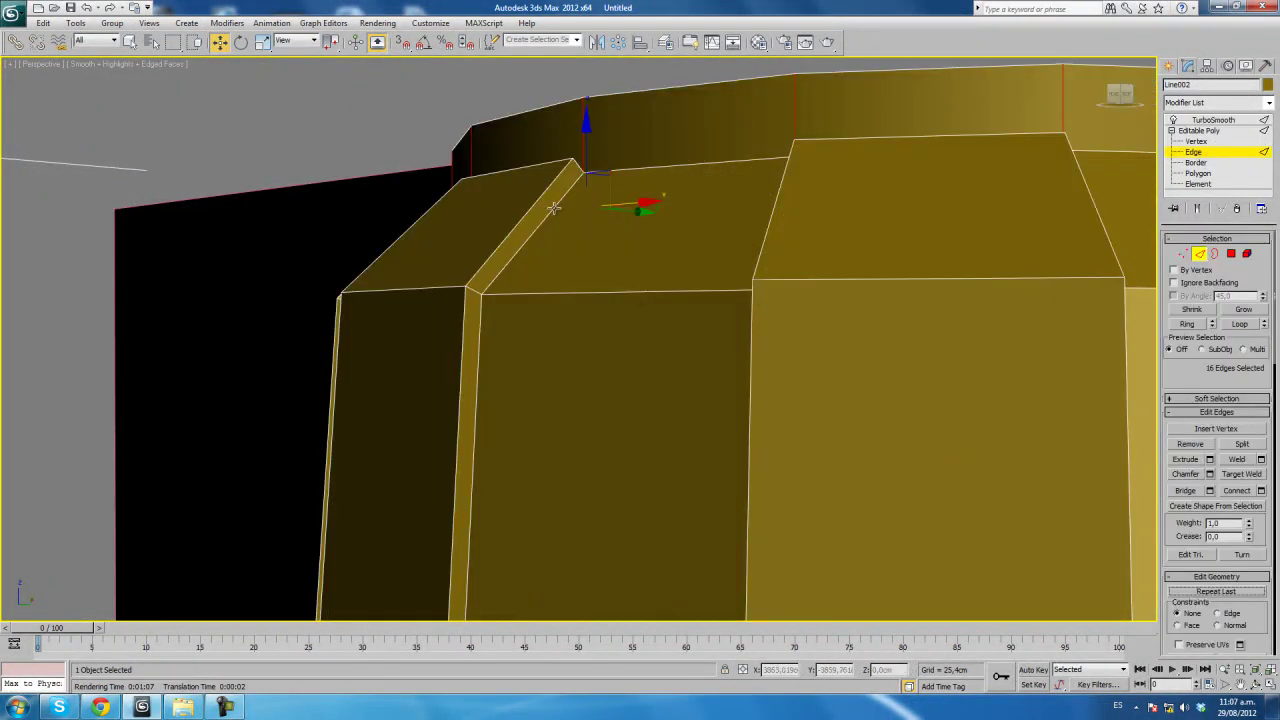
pyautogui.click(472, 300)
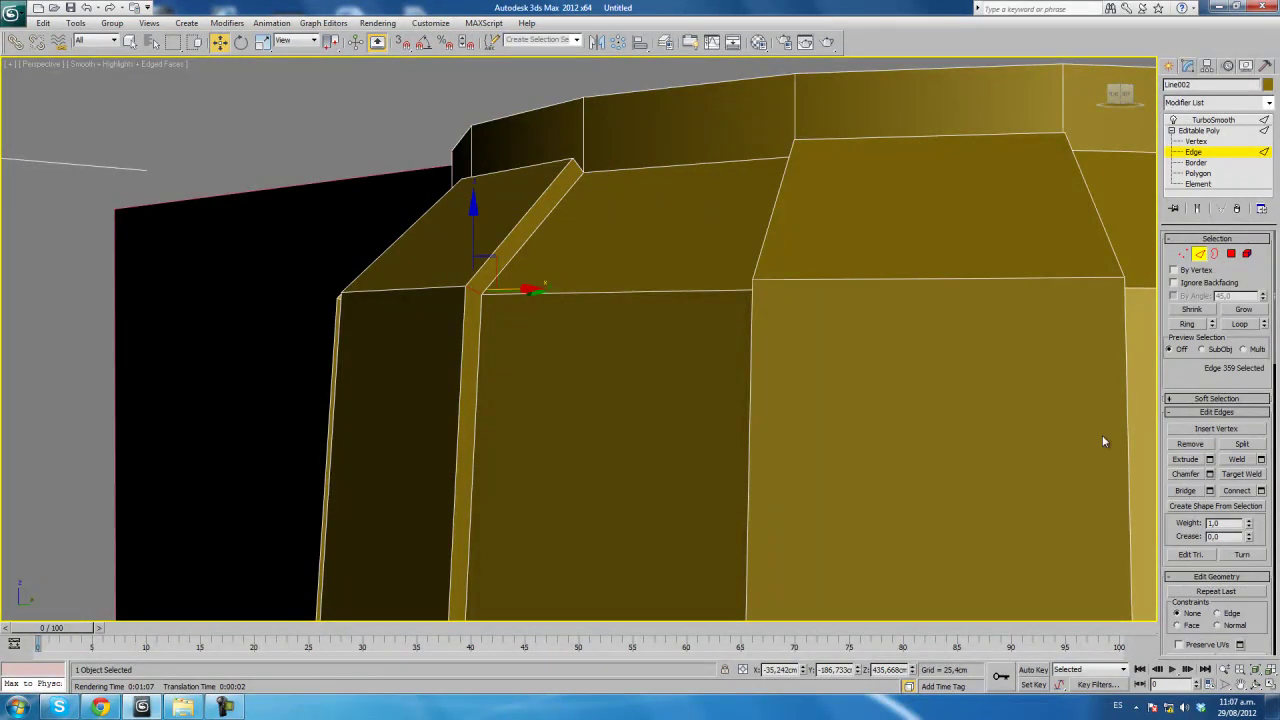
pyautogui.click(1187, 324)
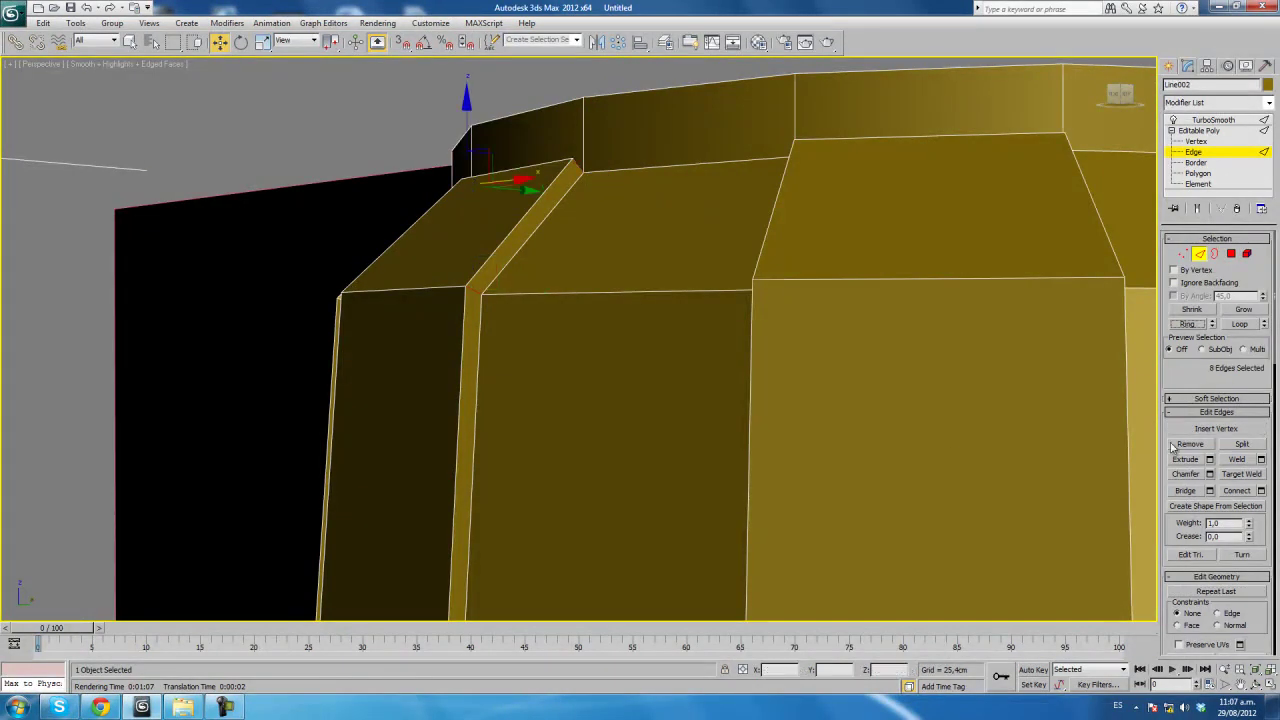
# Connect the selected groove edges with two segments, Slide 0 and Pinch 76.
pyautogui.click(1261, 490)
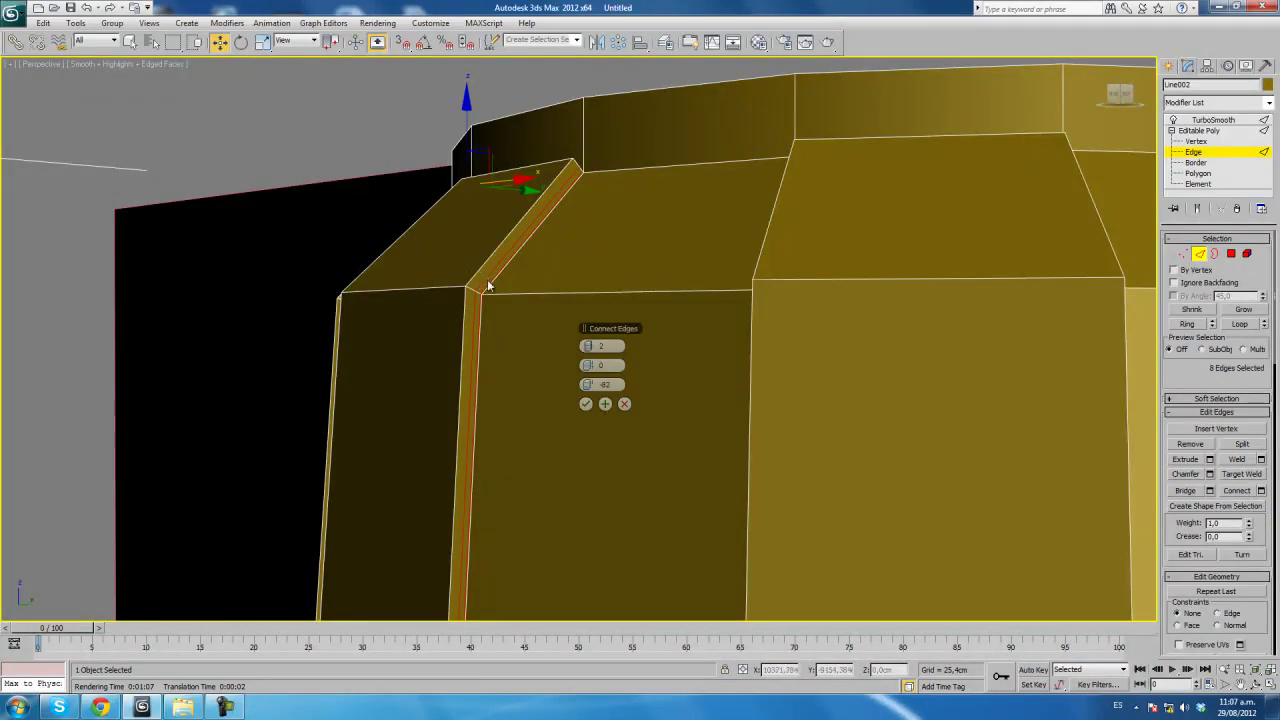
pyautogui.write('0')
pyautogui.press('Return')
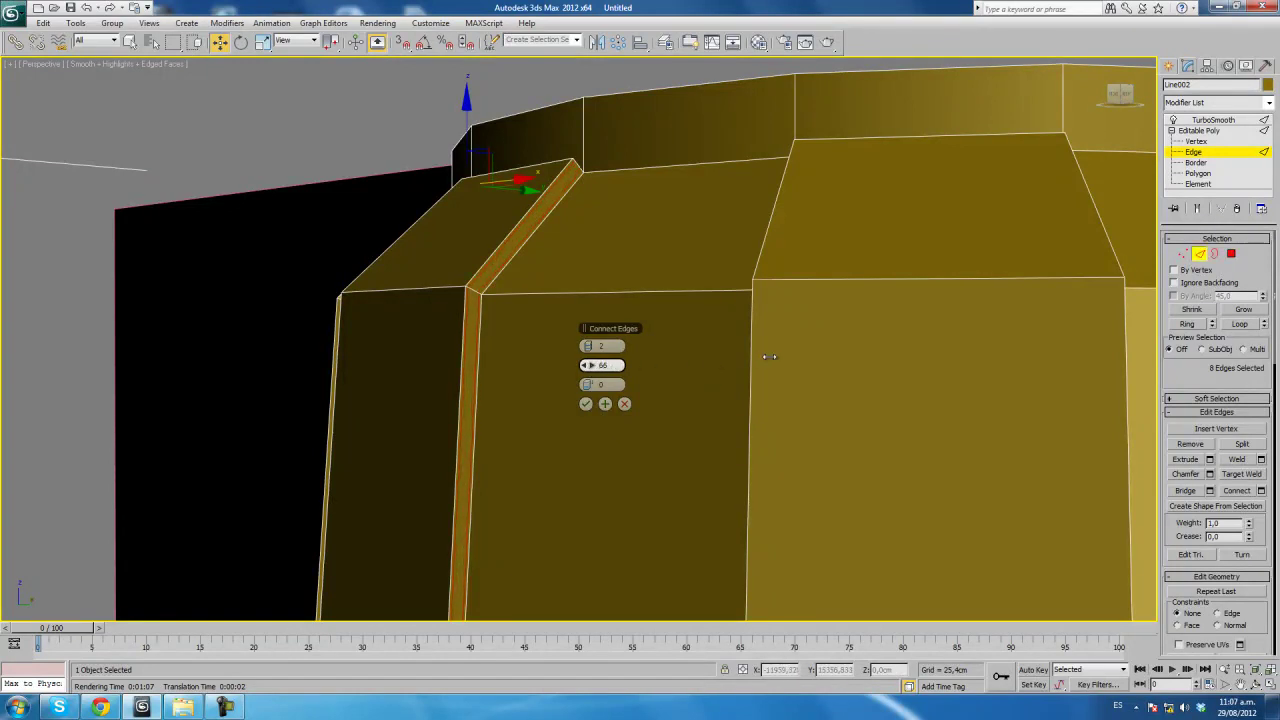
pyautogui.scroll(-2, 773, 362)
pyautogui.scroll(3, 451, 406)
pyautogui.scroll(2, 457, 337)
pyautogui.scroll(3, 391, 336)
pyautogui.scroll(2, 391, 336)
pyautogui.scroll(-1, 403, 333)
pyautogui.scroll(2, 454, 365)
pyautogui.scroll(-2, 437, 349)
pyautogui.keyDown('alt'); pyautogui.moveTo(437, 349); pyautogui.dragTo(263, 349, button='middle'); pyautogui.keyUp('alt')
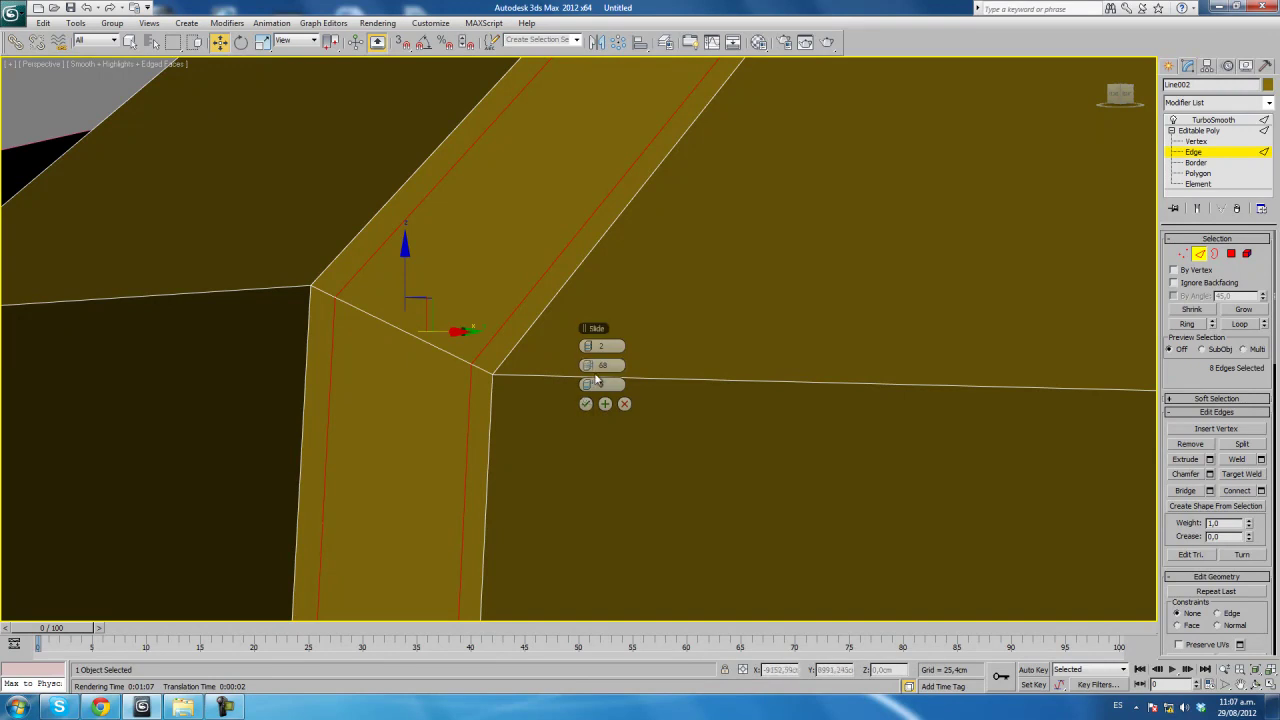
pyautogui.moveTo(588, 365); pyautogui.dragTo(604, 365)
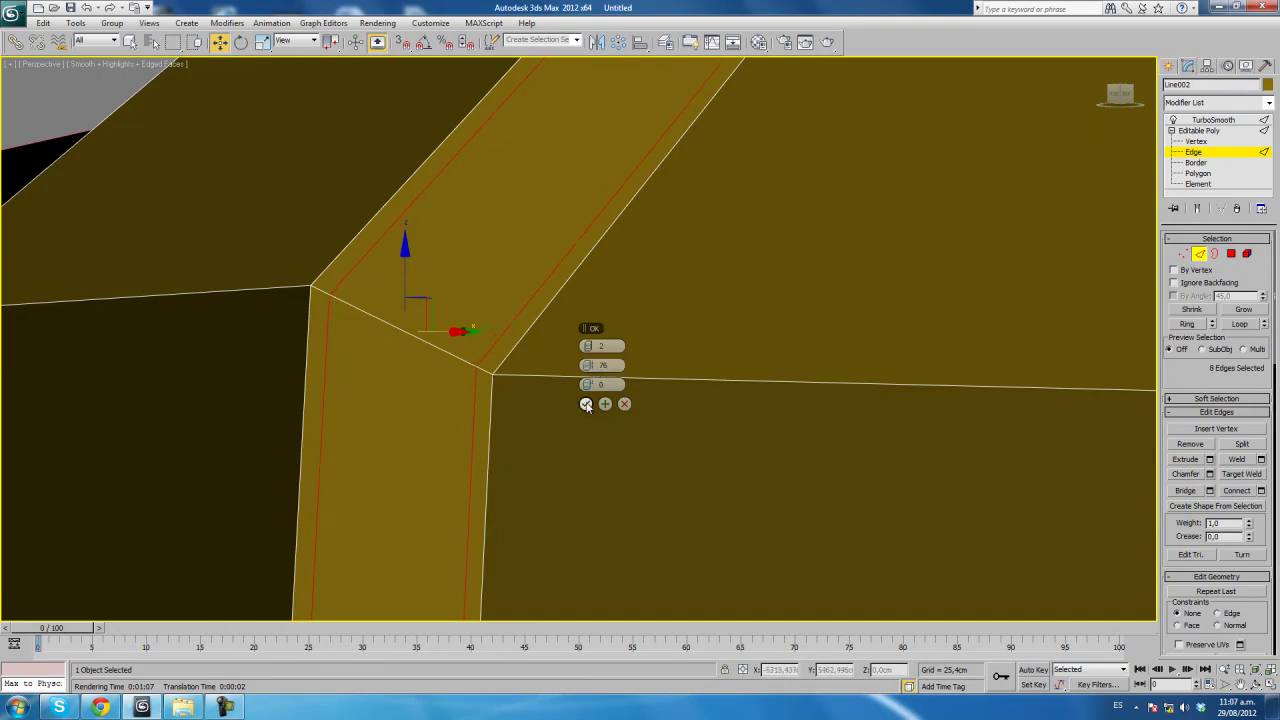
pyautogui.click(586, 403)
# Inspect the sharpened groove on the TurboSmoothed lid, then return to Editable Poly.
pyautogui.click(1199, 255)
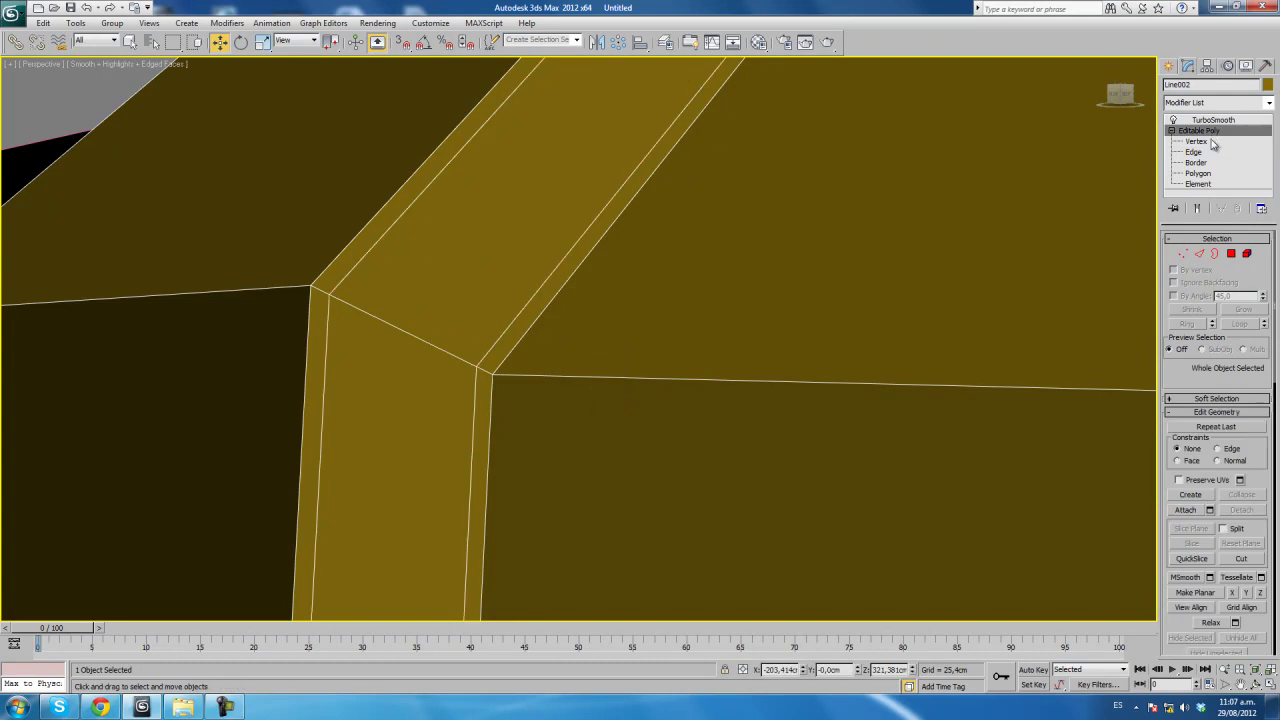
pyautogui.click(1213, 120)
pyautogui.scroll(-5, 920, 306)
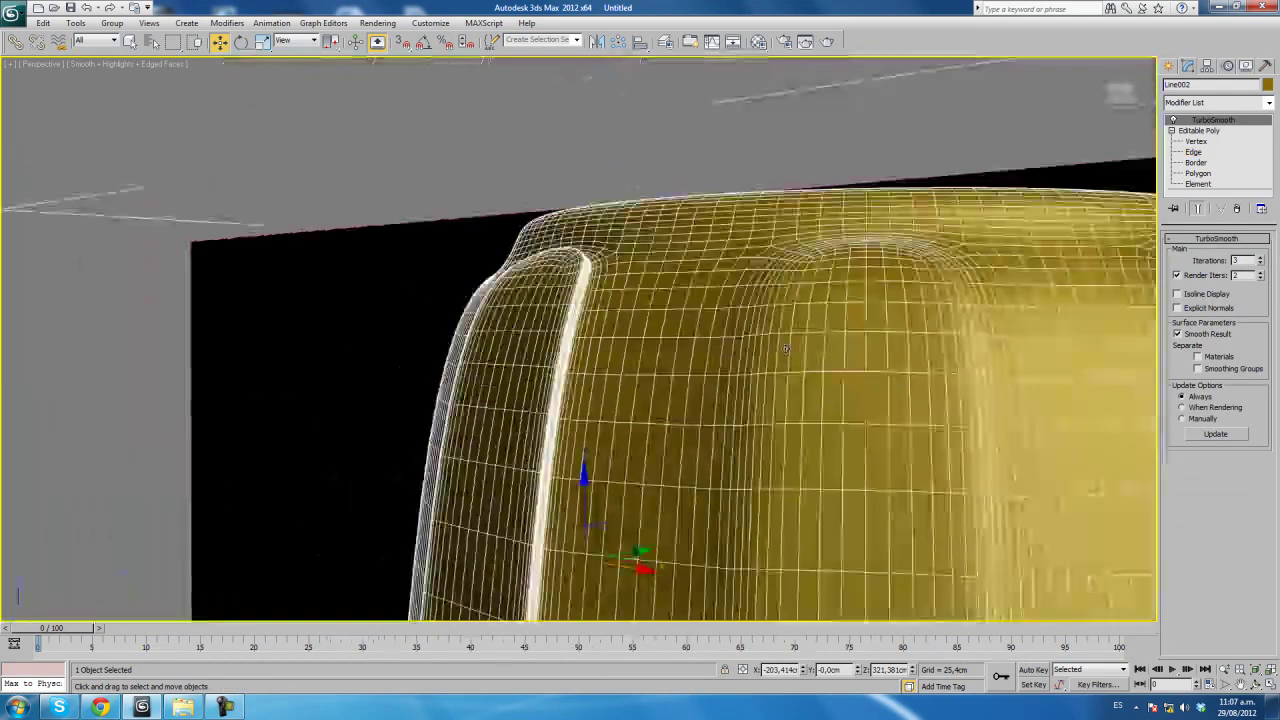
pyautogui.press('F4')
pyautogui.moveTo(654, 347); pyautogui.dragTo(611, 296, button='middle')
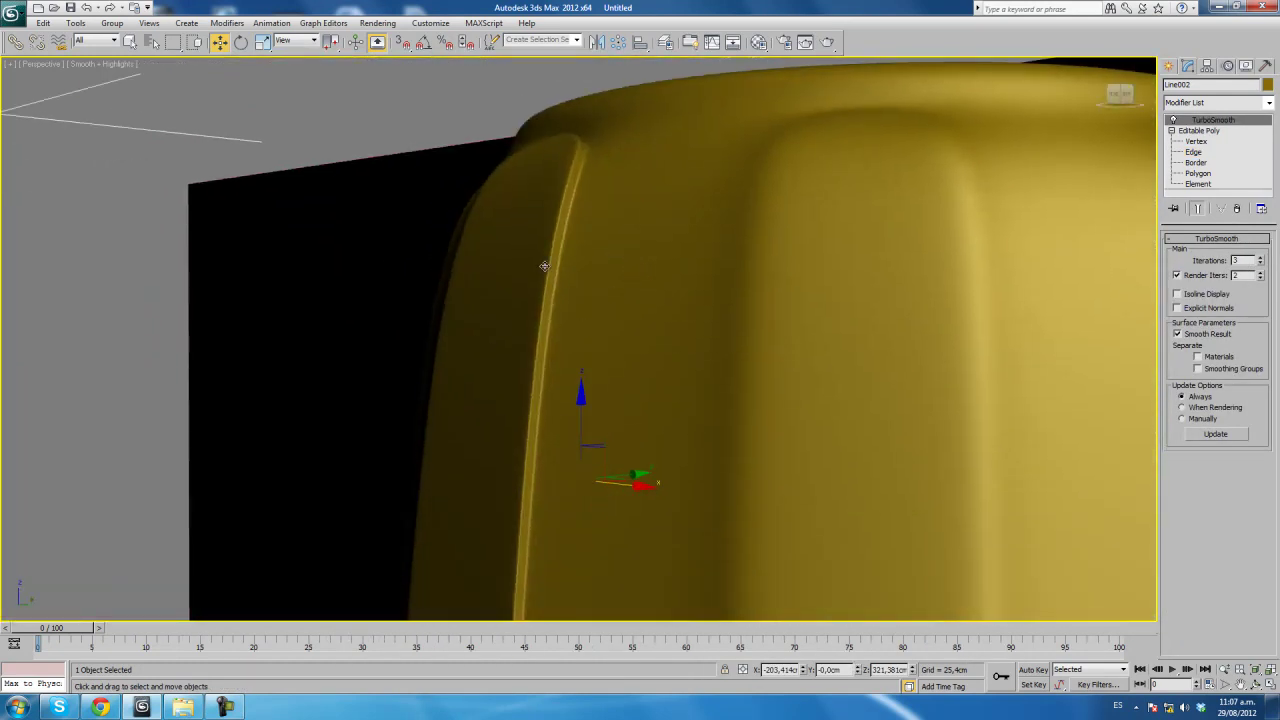
pyautogui.moveTo(913, 323)
pyautogui.keyDown('alt'); pyautogui.mouseDown(button='middle')
pyautogui.moveTo(806, 409)
pyautogui.moveTo(925, 410)
pyautogui.moveTo(1014, 431)
pyautogui.moveTo(686, 289)
pyautogui.moveTo(757, 214)
pyautogui.moveTo(1148, 178)
pyautogui.mouseUp(button='middle'); pyautogui.keyUp('alt')
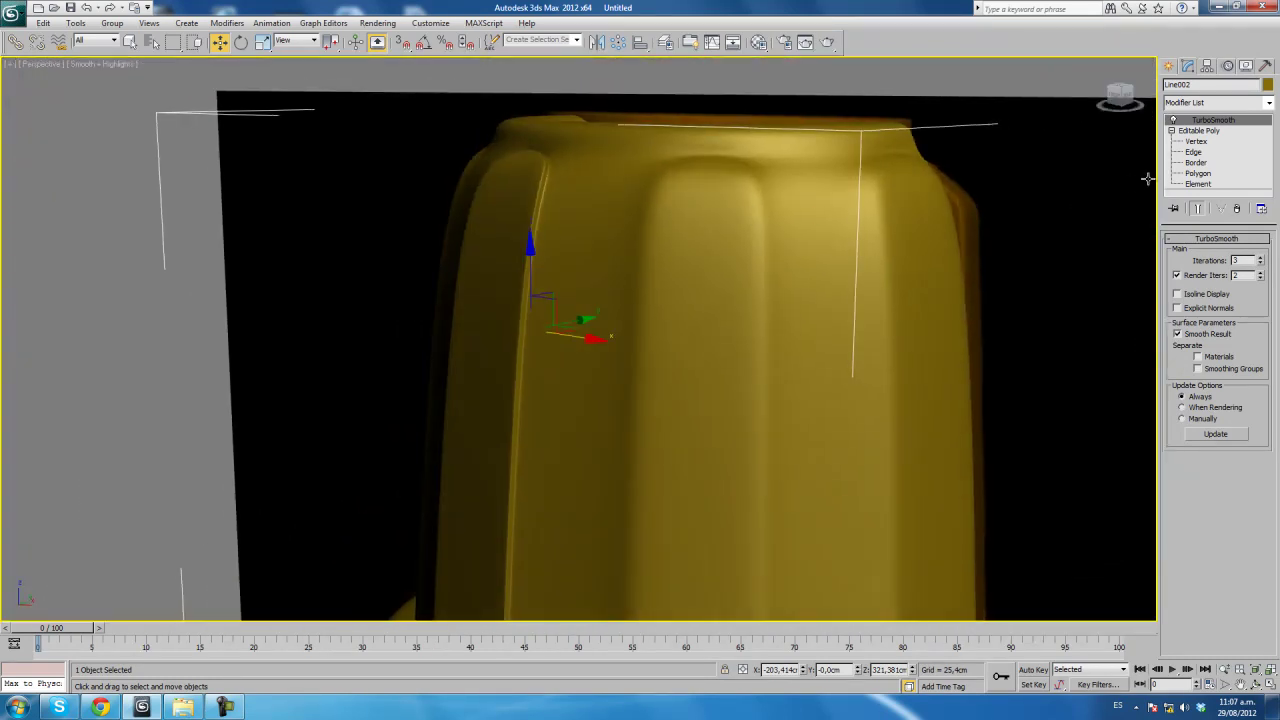
pyautogui.click(1218, 132)
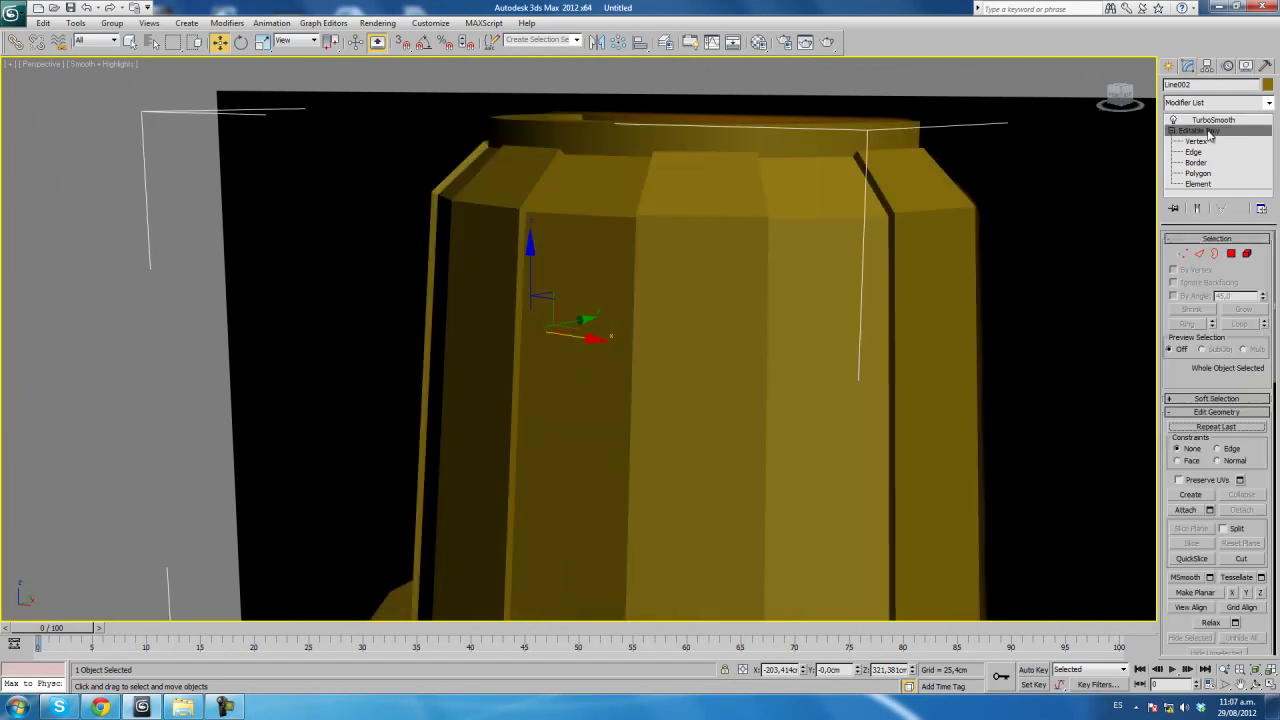
# Ring-select a second lid groove and connect pinched support edges across it.
pyautogui.click(1199, 254)
pyautogui.keyDown('alt'); pyautogui.moveTo(609, 241); pyautogui.dragTo(534, 242, button='middle'); pyautogui.keyUp('alt')
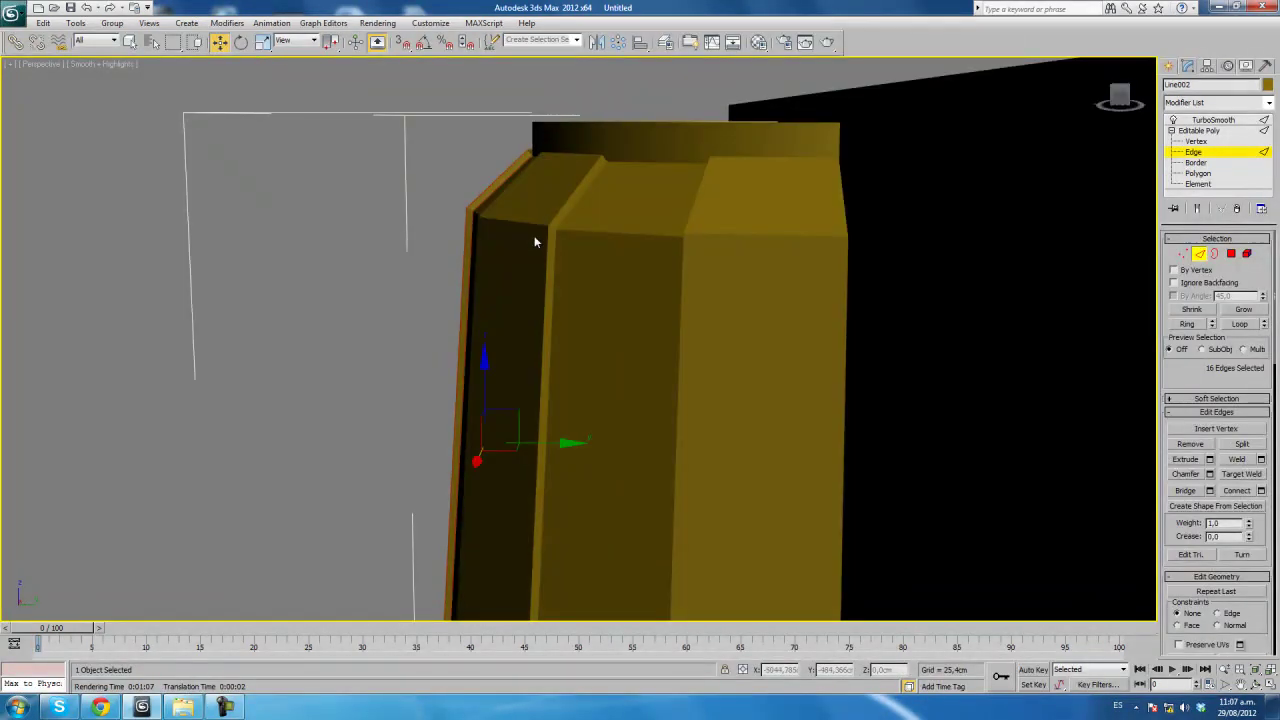
pyautogui.scroll(3, 536, 236)
pyautogui.scroll(-1, 510, 250)
pyautogui.press('F4')
pyautogui.click(521, 204)
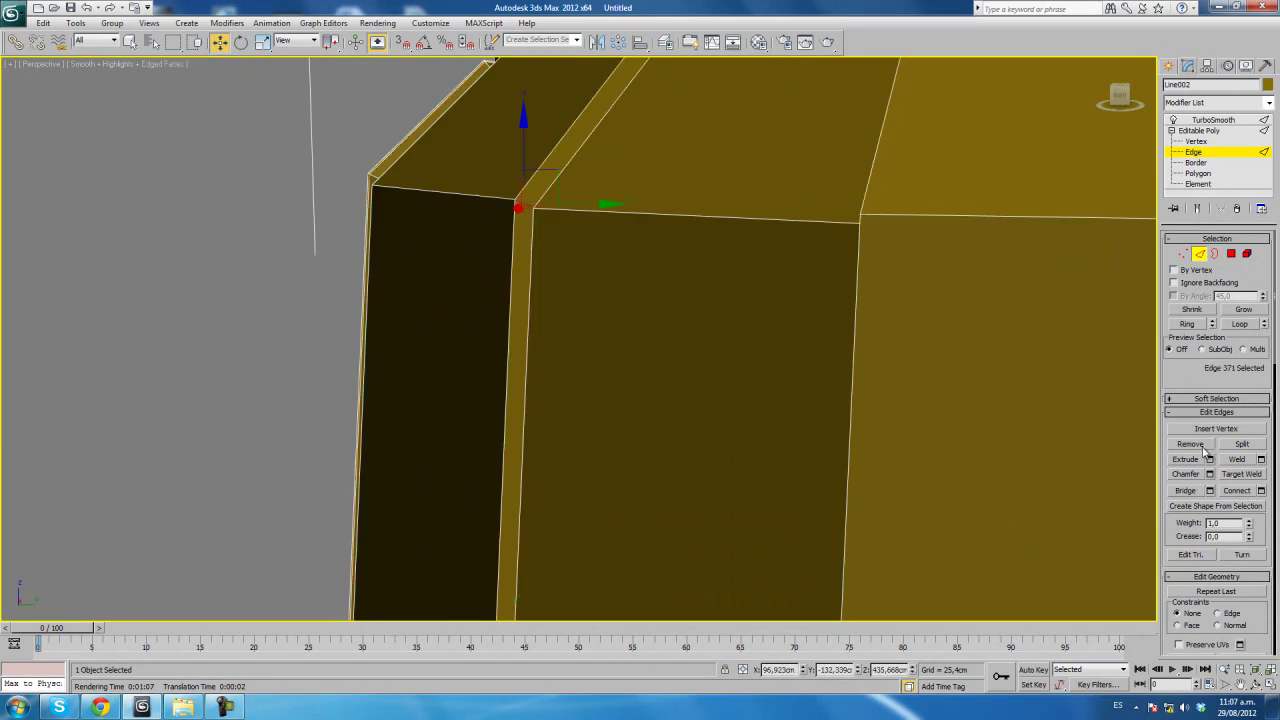
pyautogui.click(1187, 324)
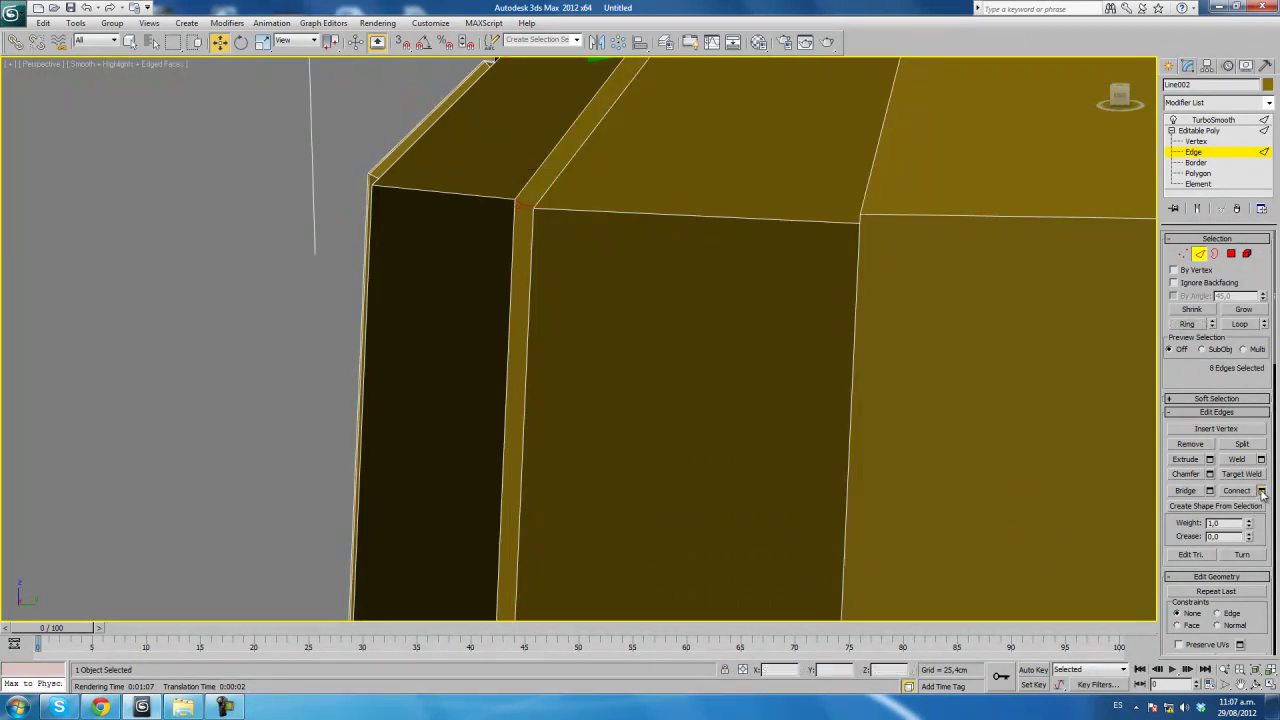
pyautogui.click(1261, 491)
pyautogui.click(586, 404)
# Add the same pinched support edges across a third groove's edge ring.
pyautogui.moveTo(705, 292)
pyautogui.keyDown('alt'); pyautogui.mouseDown(button='middle')
pyautogui.moveTo(704, 317)
pyautogui.moveTo(808, 334)
pyautogui.mouseUp(button='middle'); pyautogui.keyUp('alt')
pyautogui.click(751, 369)
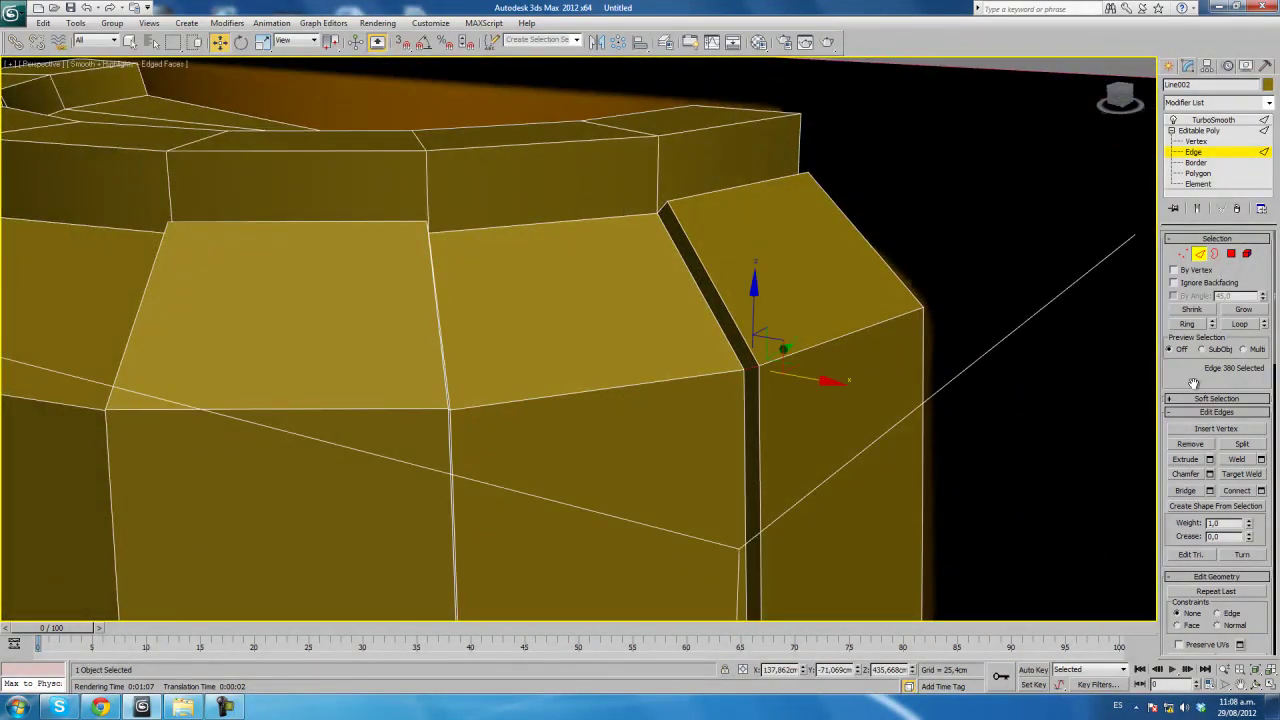
pyautogui.click(1213, 329)
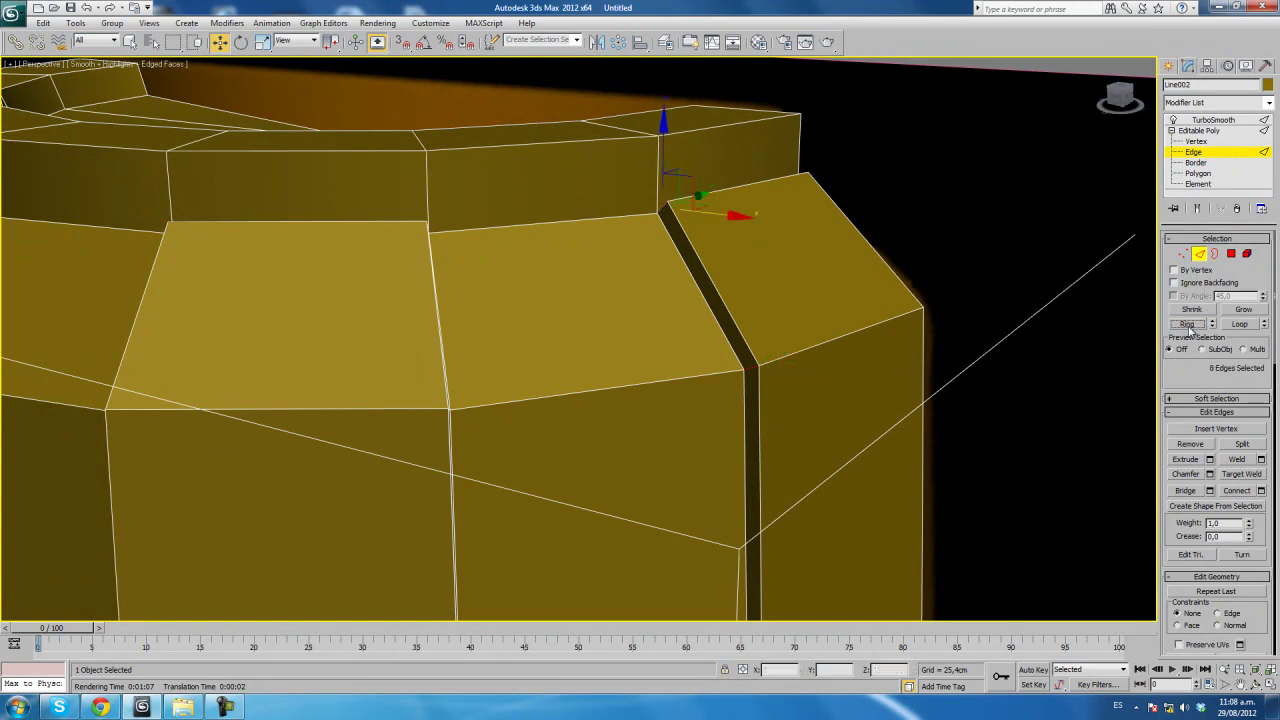
pyautogui.click(1262, 490)
pyautogui.click(587, 404)
# Orbit around the smoothed lid to check the newly creased grooves.
pyautogui.moveTo(839, 381)
pyautogui.keyDown('alt'); pyautogui.mouseDown(button='middle')
pyautogui.moveTo(752, 380)
pyautogui.moveTo(923, 360)
pyautogui.moveTo(838, 378)
pyautogui.mouseUp(button='middle'); pyautogui.keyUp('alt')
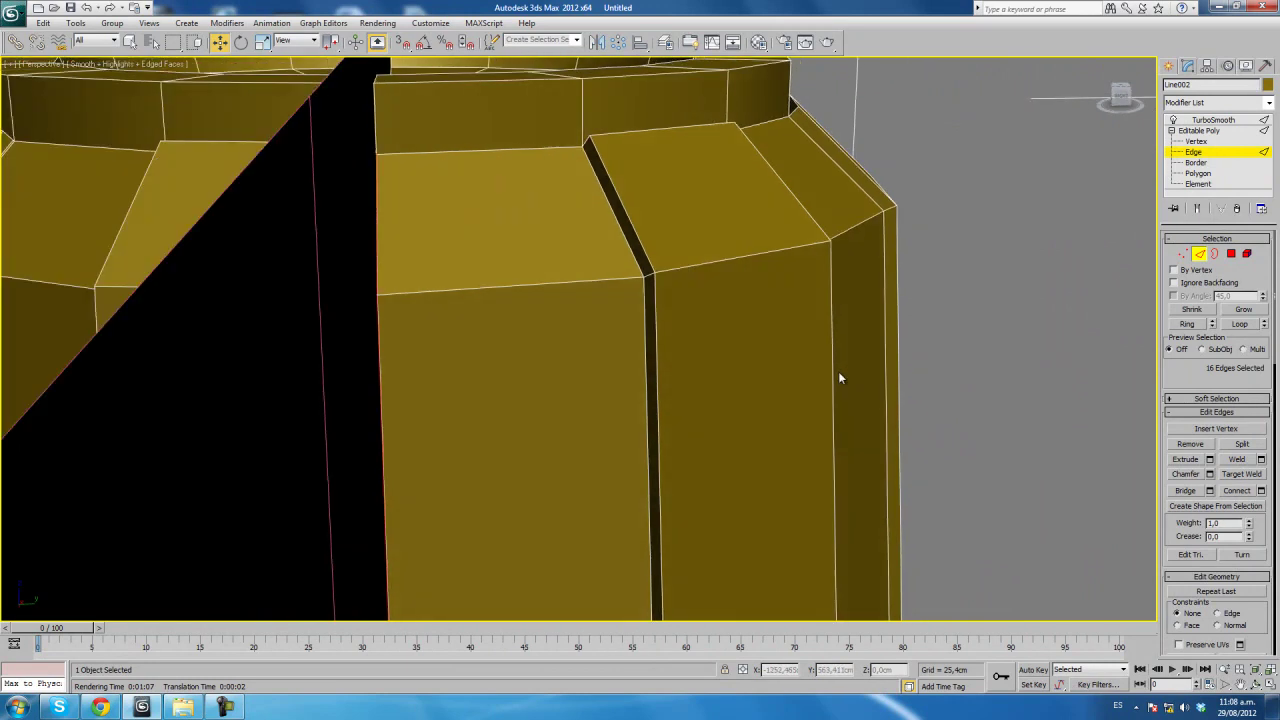
pyautogui.click(238, 709)
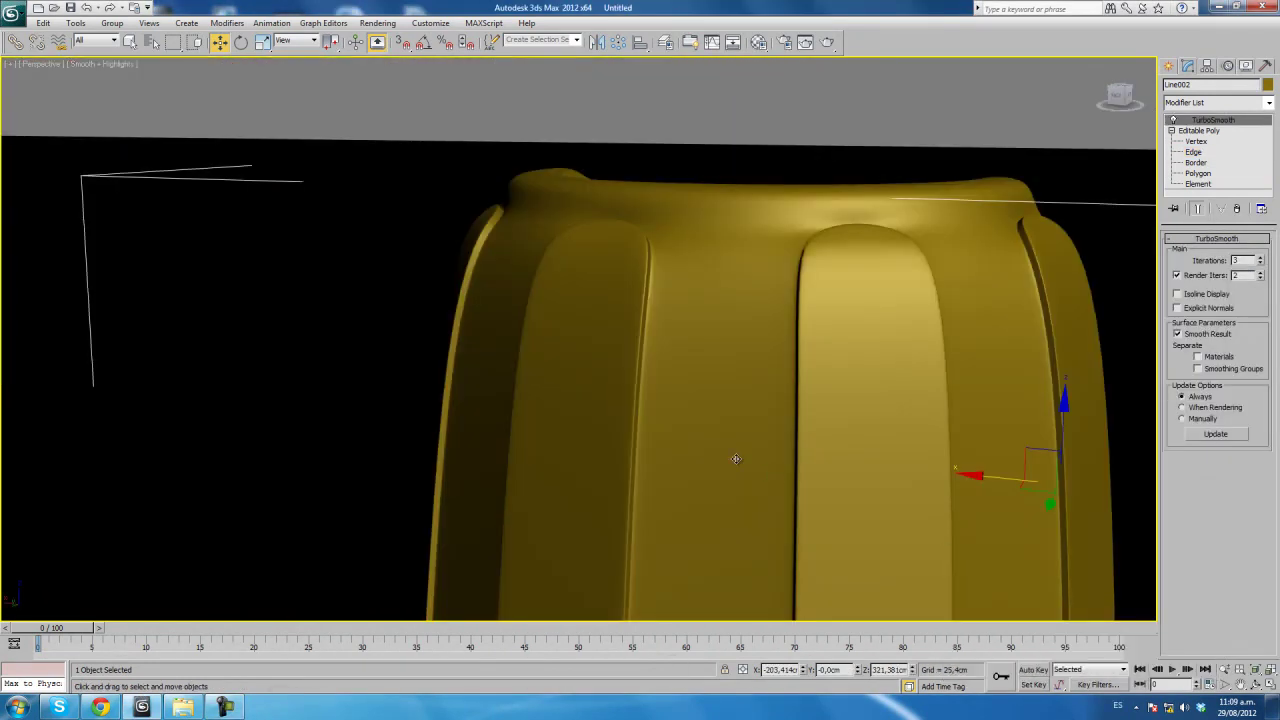
pyautogui.moveTo(735, 458)
pyautogui.keyDown('alt'); pyautogui.mouseDown(button='middle')
pyautogui.moveTo(803, 437)
pyautogui.moveTo(464, 408)
pyautogui.moveTo(520, 403)
pyautogui.moveTo(600, 425)
pyautogui.moveTo(737, 406)
pyautogui.moveTo(491, 417)
pyautogui.moveTo(529, 366)
pyautogui.mouseUp(button='middle'); pyautogui.keyUp('alt')
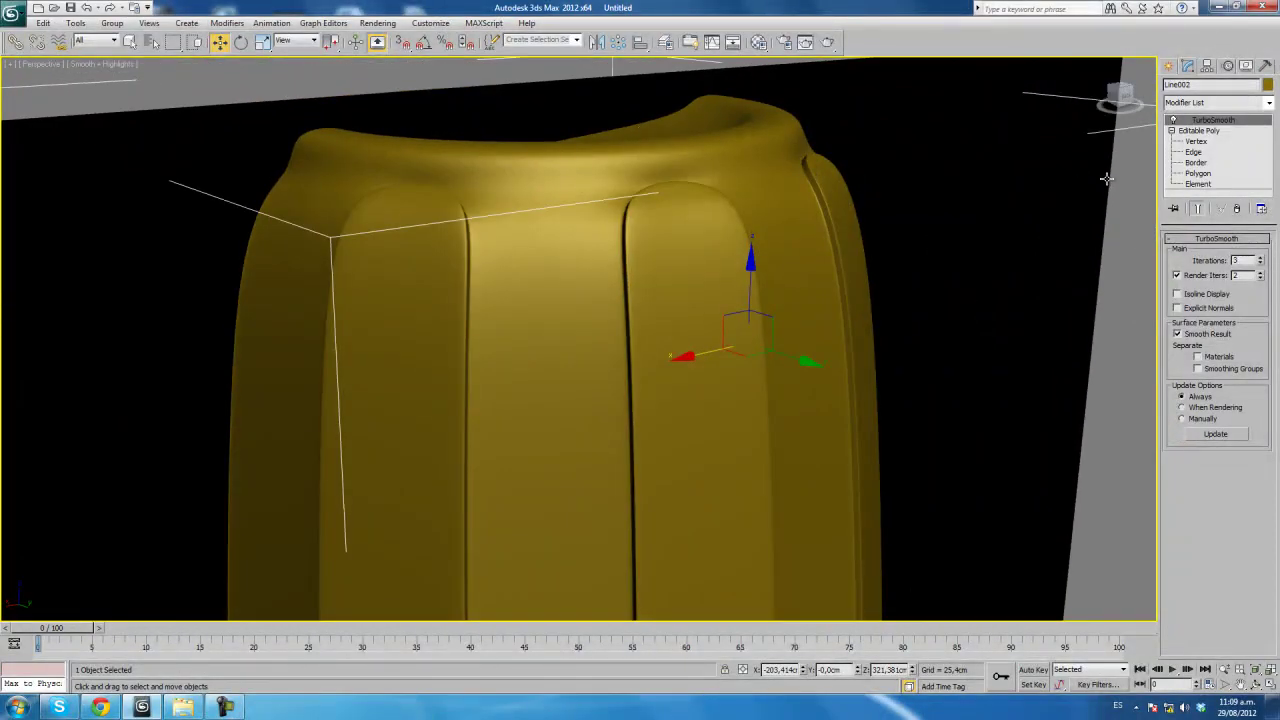
# Connect two support edges across another groove ring with Pinch raised to 83.
pyautogui.click(1194, 152)
pyautogui.keyDown('alt'); pyautogui.moveTo(643, 171); pyautogui.dragTo(637, 289, button='middle'); pyautogui.keyUp('alt')
pyautogui.press('F4')
pyautogui.scroll(5, 646, 249)
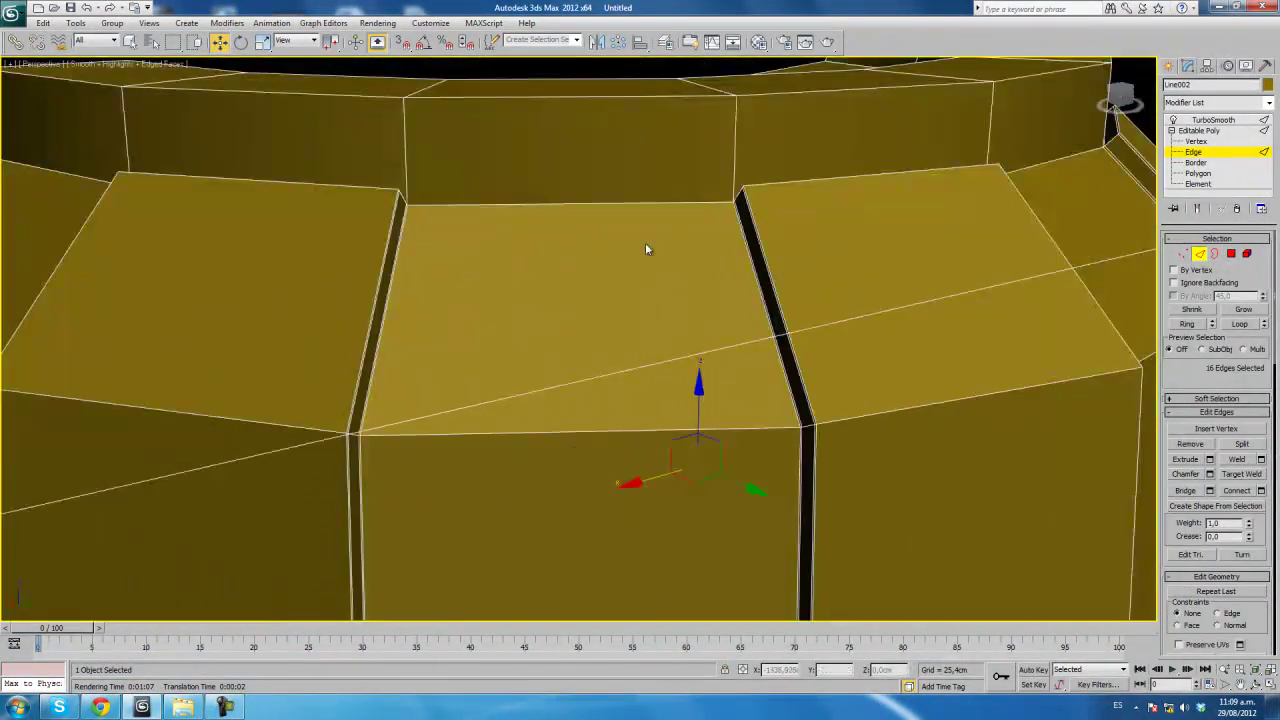
pyautogui.click(734, 141)
pyautogui.click(1194, 325)
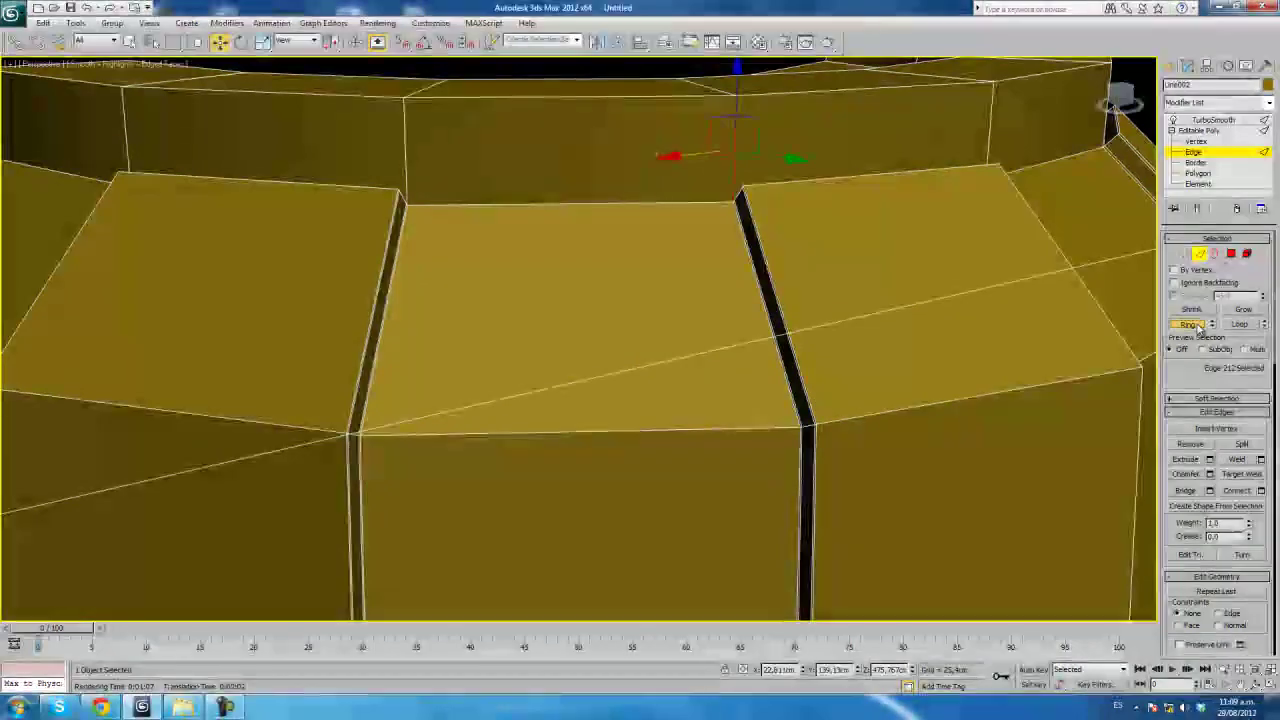
pyautogui.click(1261, 490)
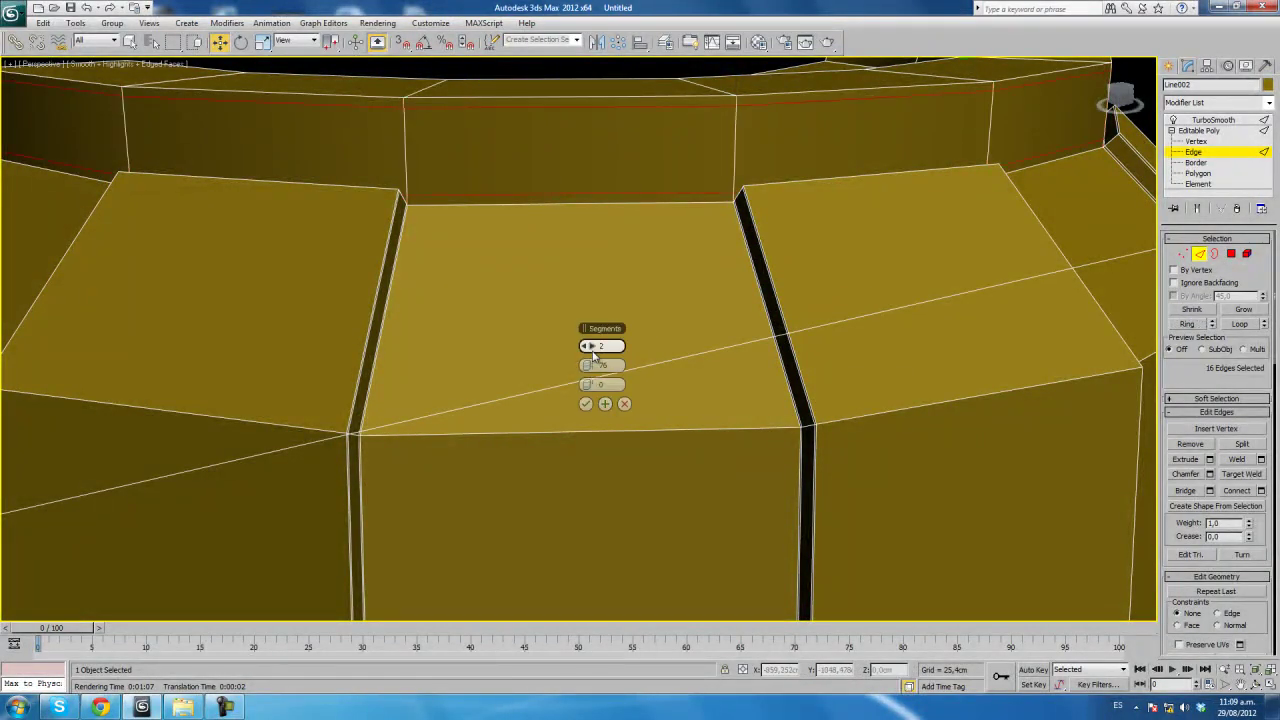
pyautogui.moveTo(592, 366); pyautogui.dragTo(592, 356)
pyautogui.click(586, 404)
# Toggle between the TurboSmooth result and the unsmoothed cage to compare.
pyautogui.scroll(-3, 590, 400)
pyautogui.click(1206, 120)
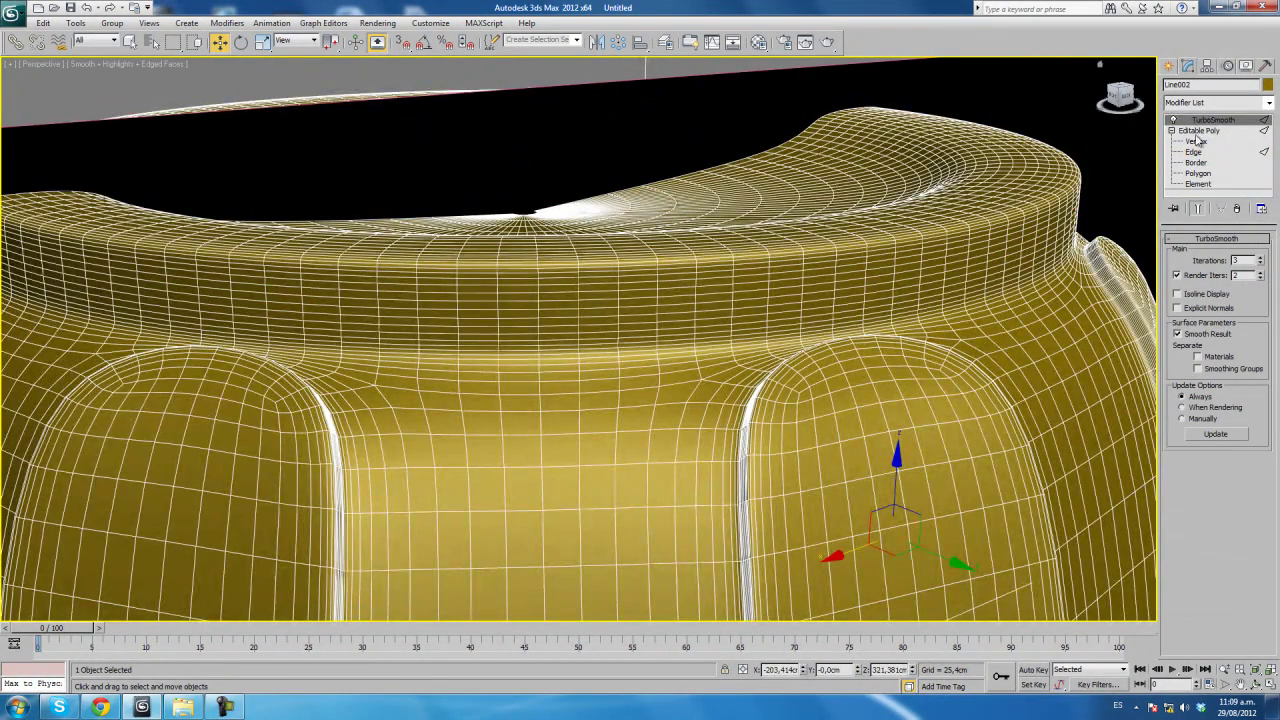
pyautogui.click(1198, 131)
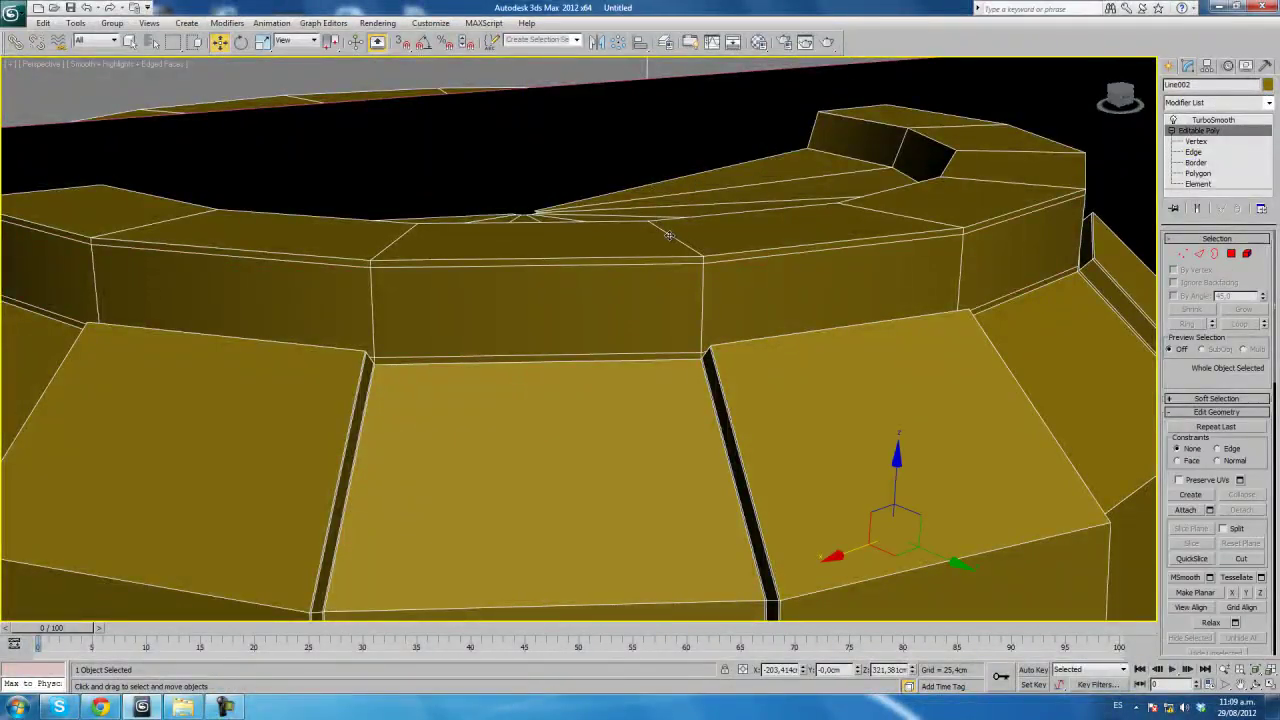
pyautogui.click(1205, 120)
# Add pinched support edges across the edge ring on the rim's side band.
pyautogui.click(1195, 152)
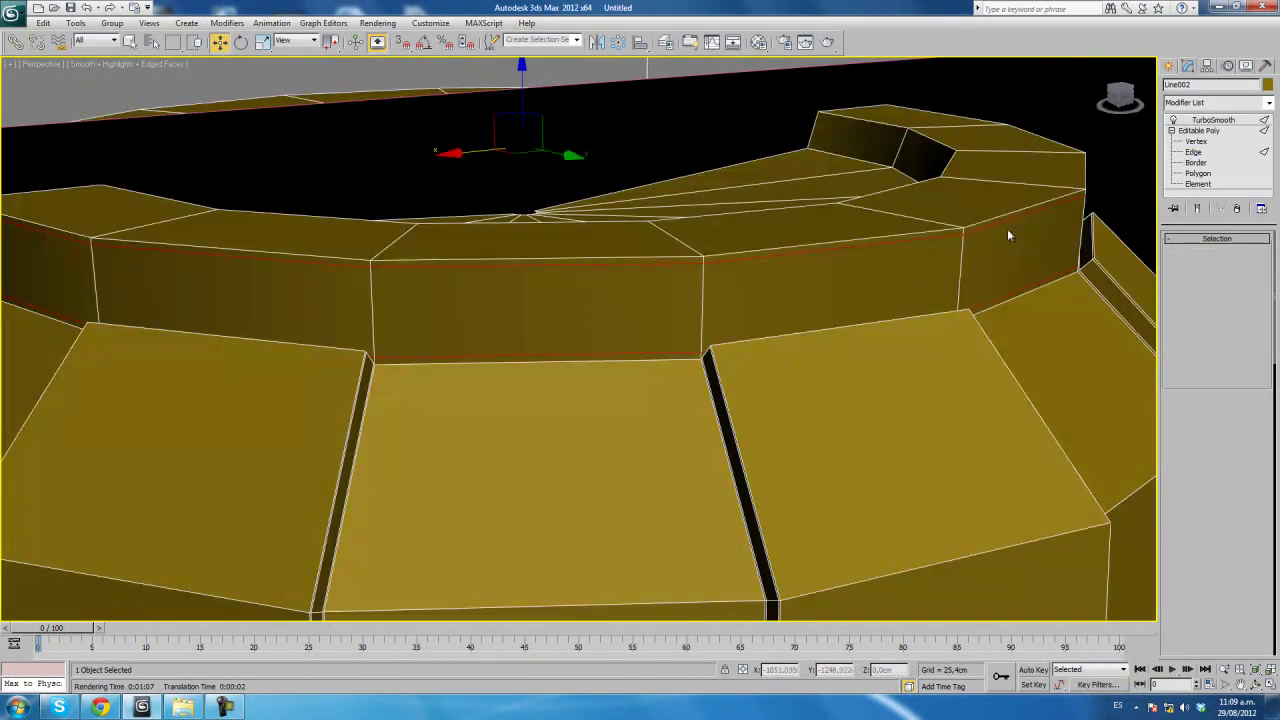
pyautogui.doubleClick(688, 248)
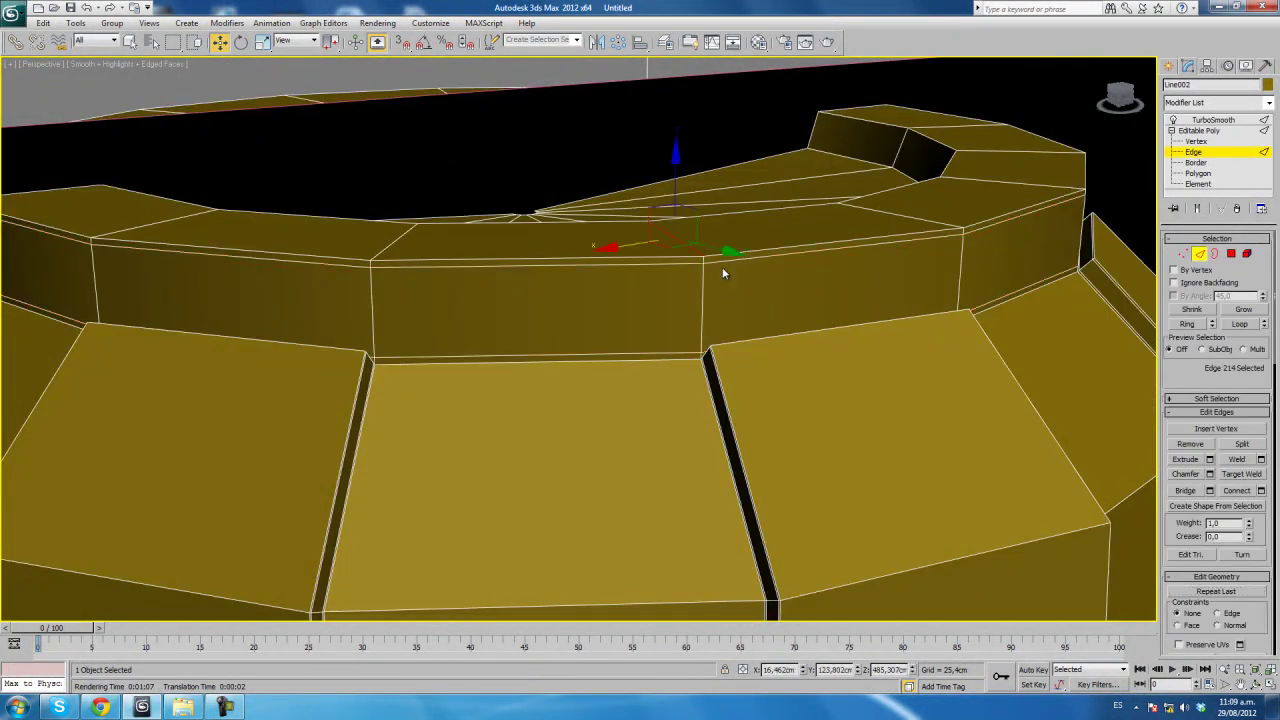
pyautogui.click(1187, 324)
pyautogui.click(1260, 491)
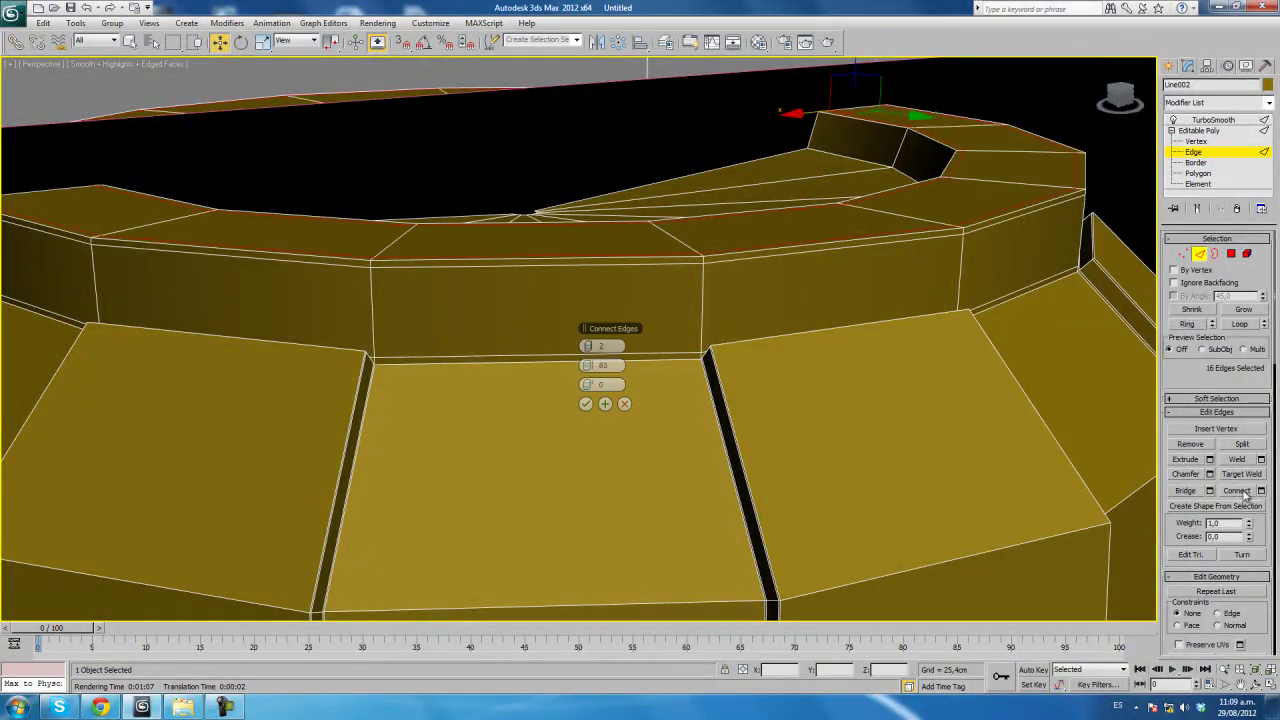
pyautogui.click(586, 403)
# Add pinched support edges across the inner rim ring.
pyautogui.keyDown('alt'); pyautogui.moveTo(597, 315); pyautogui.dragTo(772, 207, button='middle'); pyautogui.keyUp('alt')
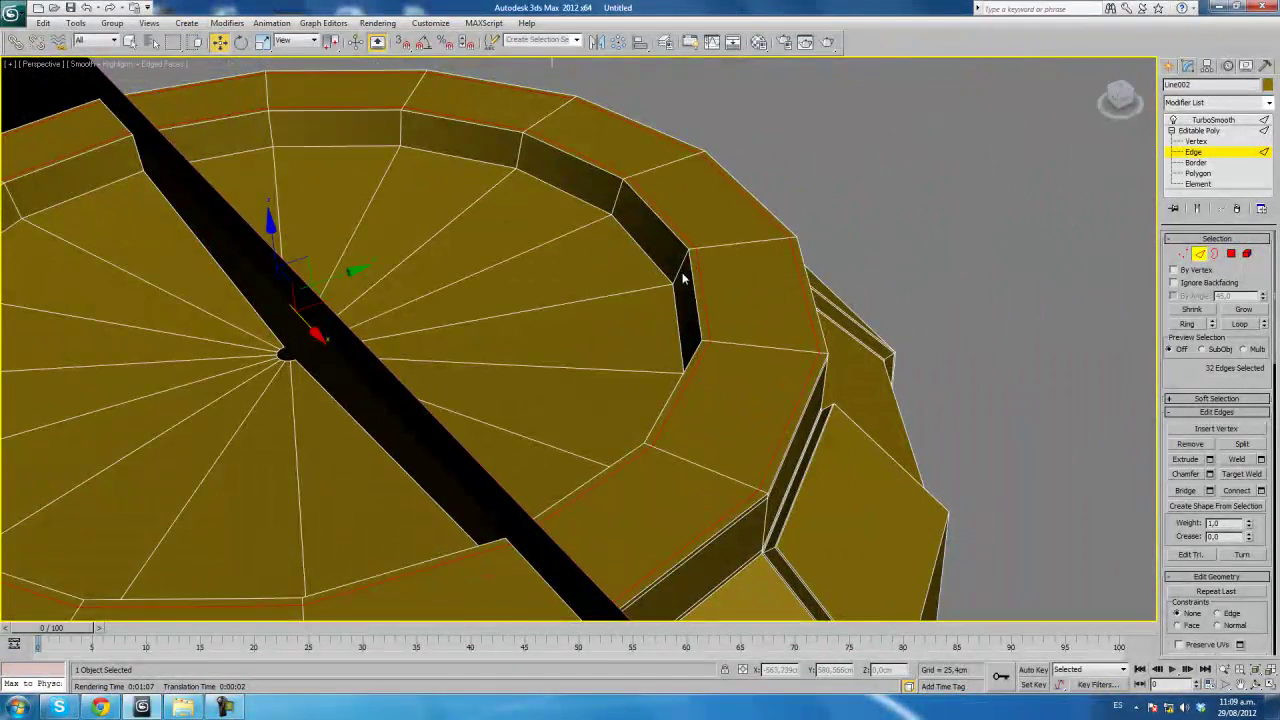
pyautogui.click(679, 273)
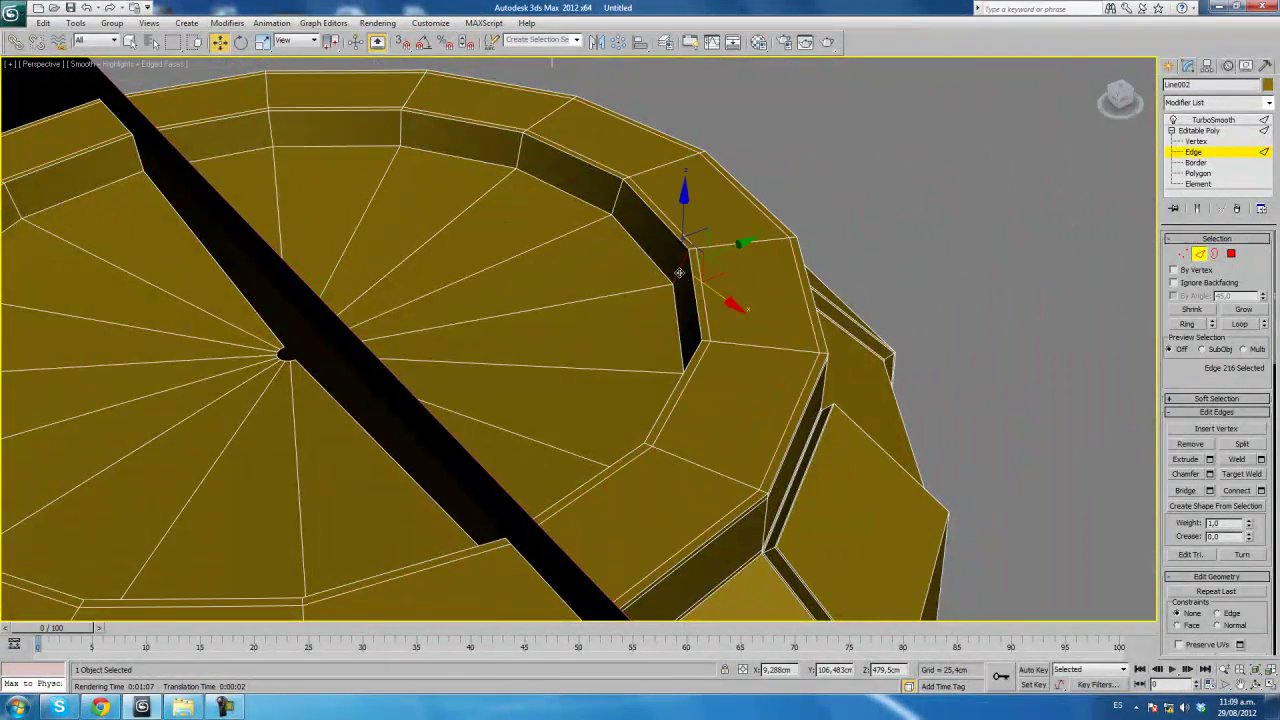
pyautogui.click(1262, 494)
pyautogui.click(587, 408)
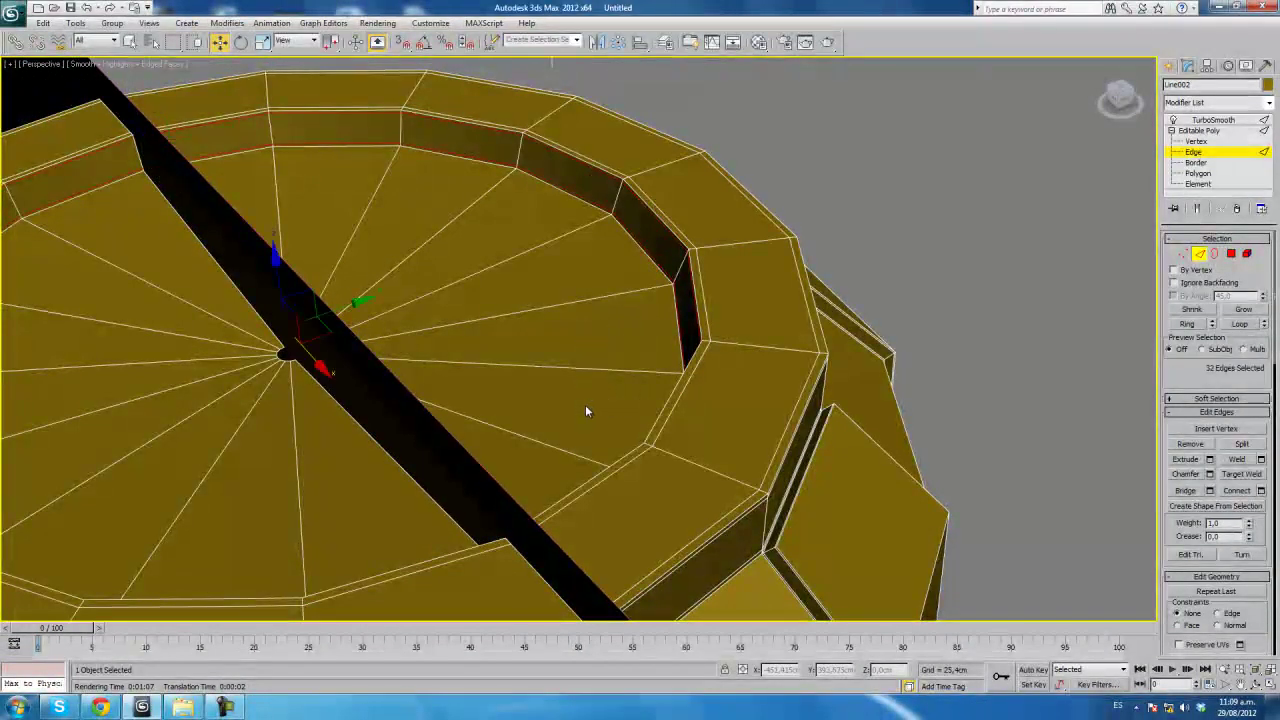
# Inspect the crisp raised lip on the smoothed cup from several angles.
pyautogui.keyDown('alt'); pyautogui.moveTo(688, 400); pyautogui.dragTo(1182, 296, button='middle'); pyautogui.keyUp('alt')
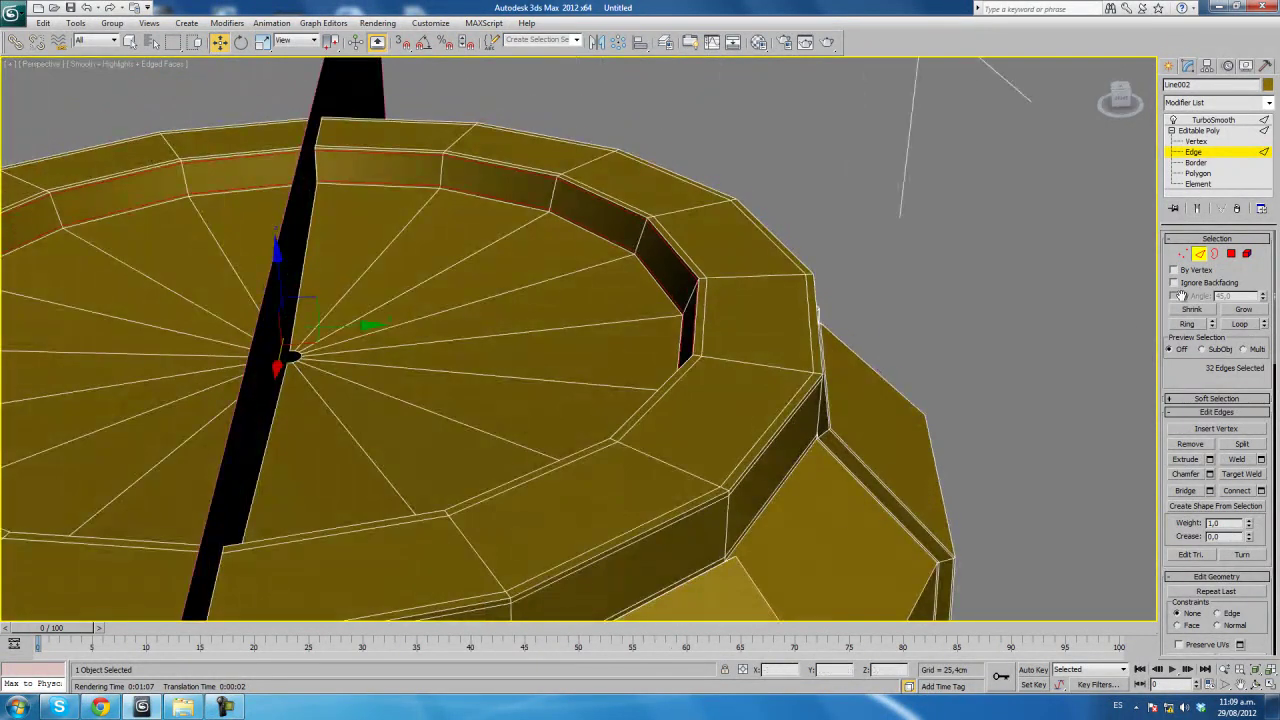
pyautogui.click(1199, 254)
pyautogui.click(1212, 119)
pyautogui.moveTo(700, 330)
pyautogui.keyDown('alt'); pyautogui.mouseDown(button='middle')
pyautogui.moveTo(765, 402)
pyautogui.moveTo(854, 423)
pyautogui.moveTo(782, 398)
pyautogui.moveTo(834, 337)
pyautogui.mouseUp(button='middle'); pyautogui.keyUp('alt')
pyautogui.press('F4')
pyautogui.scroll(-5, 740, 460)
pyautogui.scroll(-2, 723, 431)
pyautogui.keyDown('alt'); pyautogui.moveTo(723, 431); pyautogui.dragTo(818, 423, button='middle'); pyautogui.keyUp('alt')
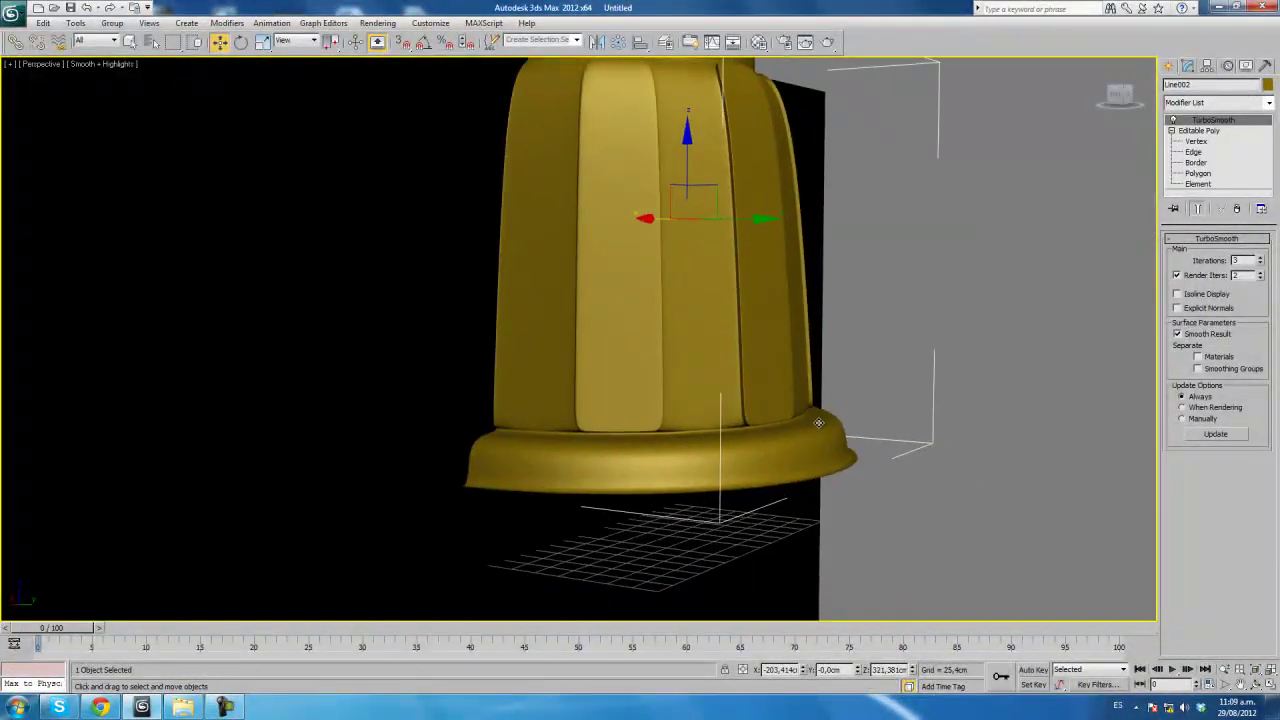
# Ring-select a vertical base edge and connect pinched support edges (2, 83, 0).
pyautogui.click(1198, 130)
pyautogui.click(1193, 151)
pyautogui.scroll(3, 629, 475)
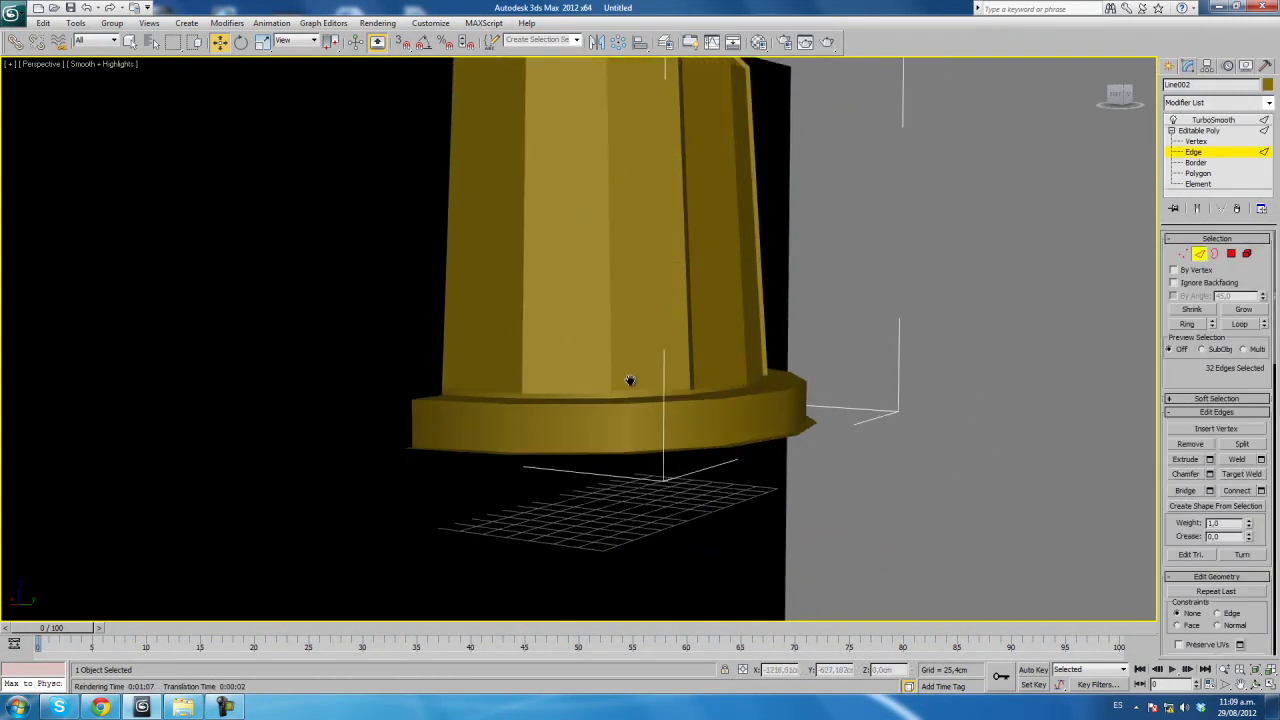
pyautogui.scroll(2, 782, 420)
pyautogui.keyDown('alt'); pyautogui.moveTo(782, 420); pyautogui.dragTo(817, 423, button='middle'); pyautogui.keyUp('alt')
pyautogui.press('F4')
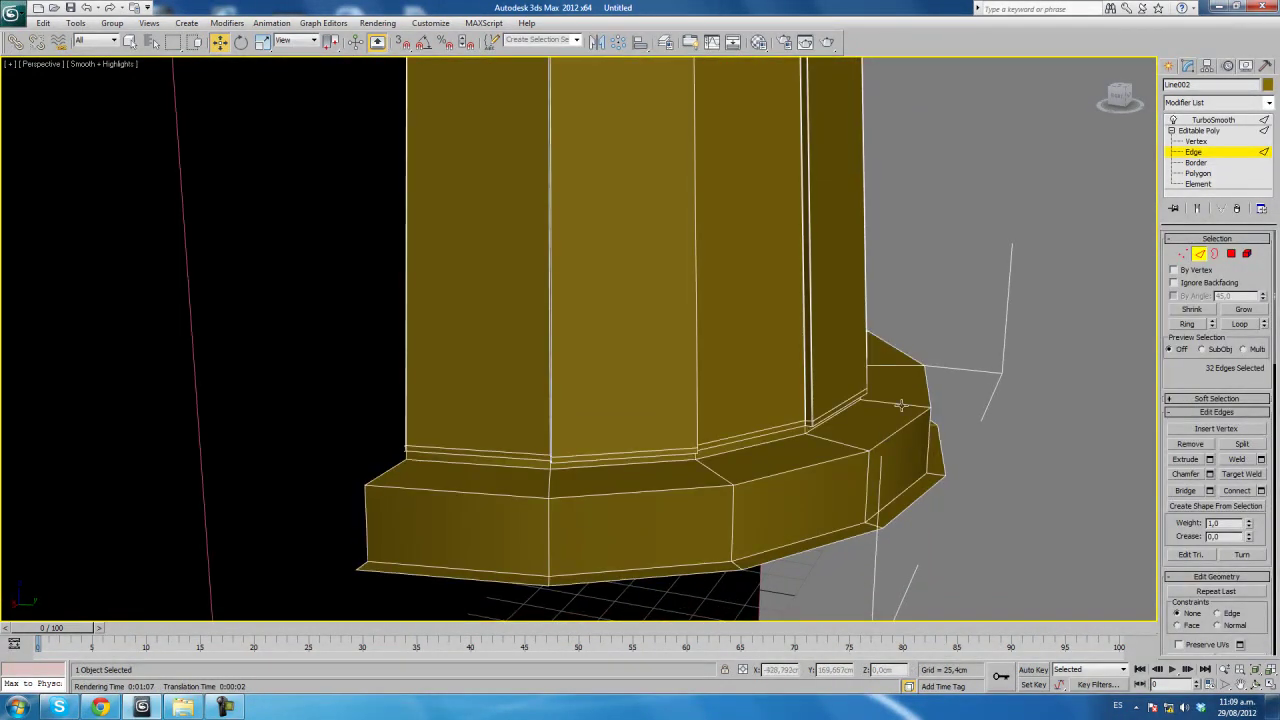
pyautogui.click(902, 403)
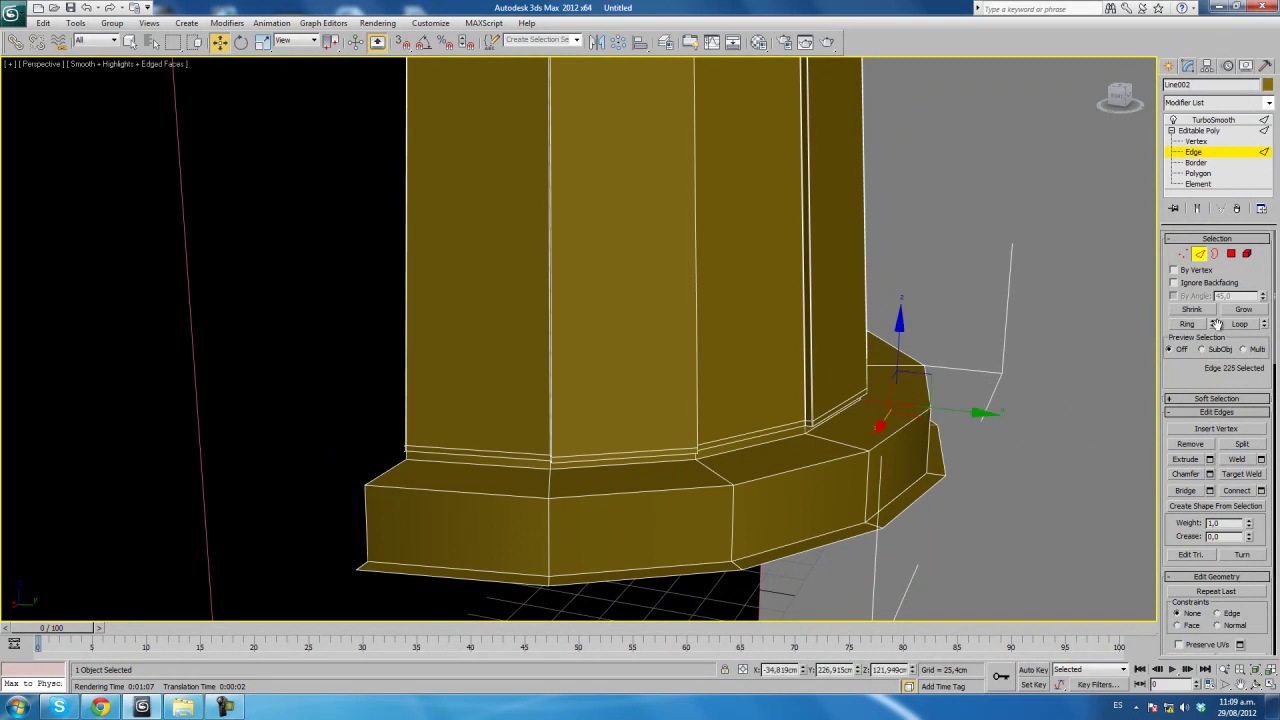
pyautogui.click(1187, 324)
pyautogui.click(1262, 491)
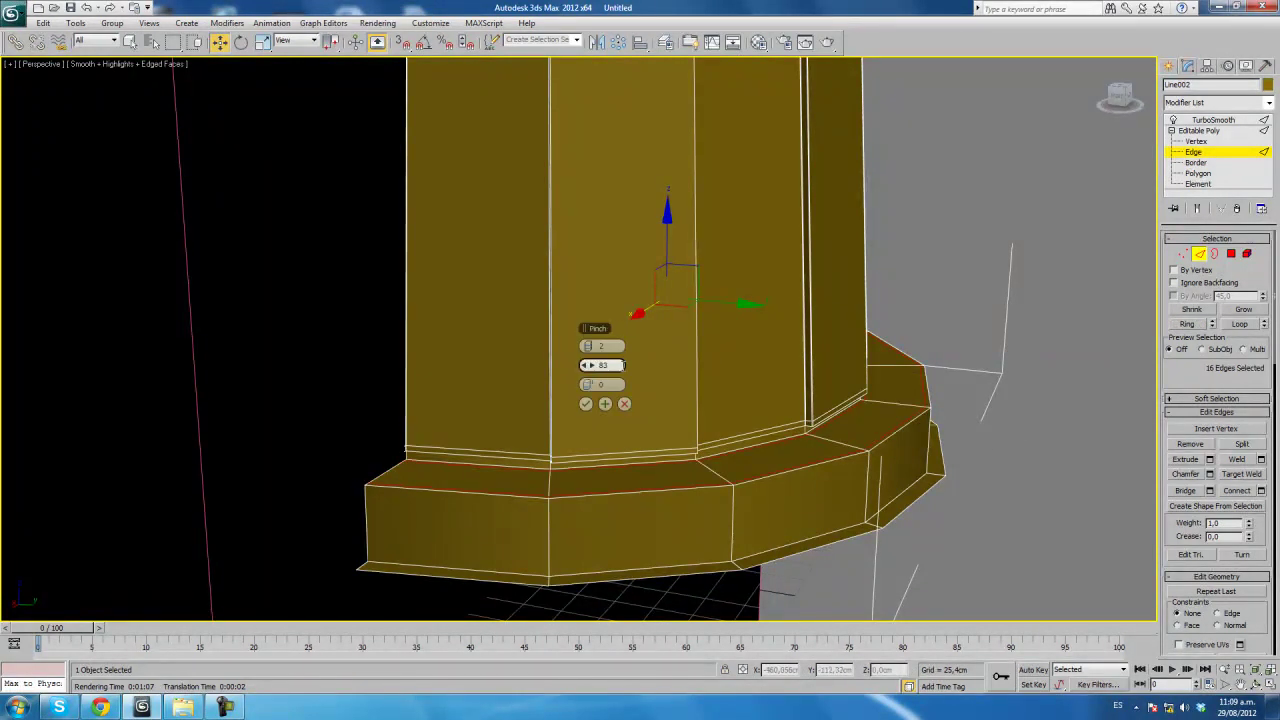
pyautogui.click(585, 403)
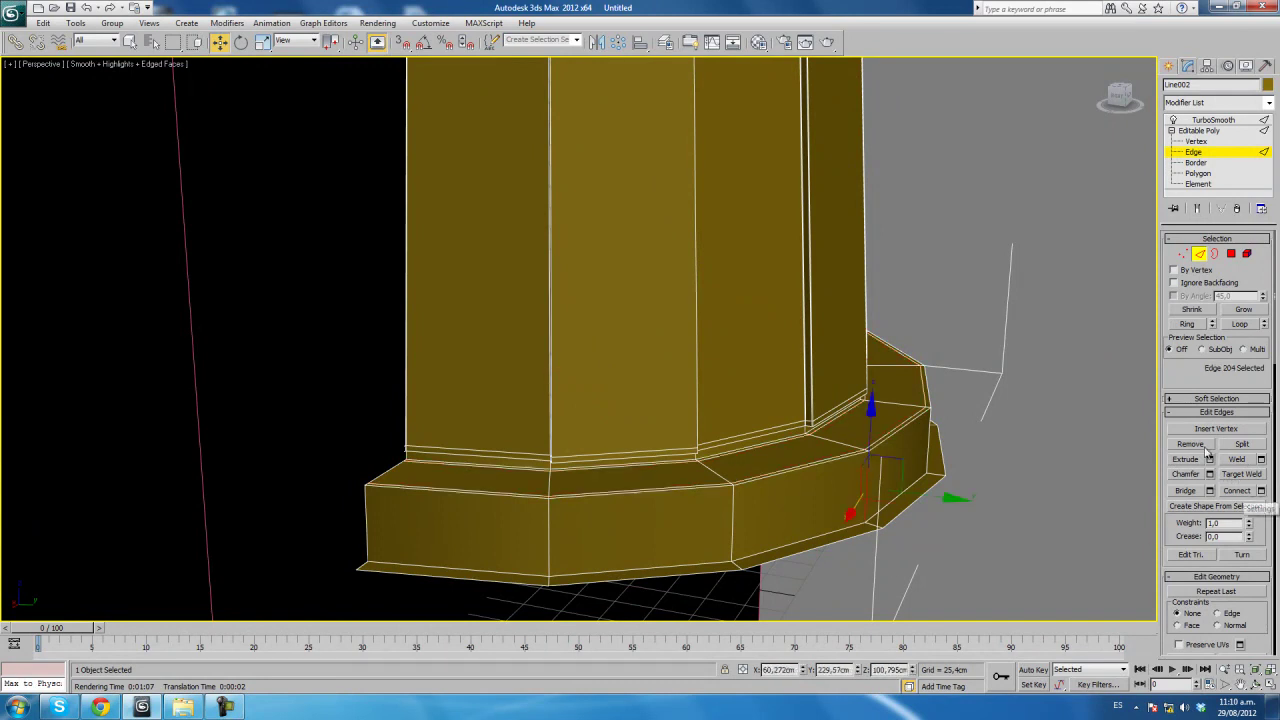
# Add the same pinched support edges across the lower band's ring.
pyautogui.click(1187, 324)
pyautogui.click(1262, 491)
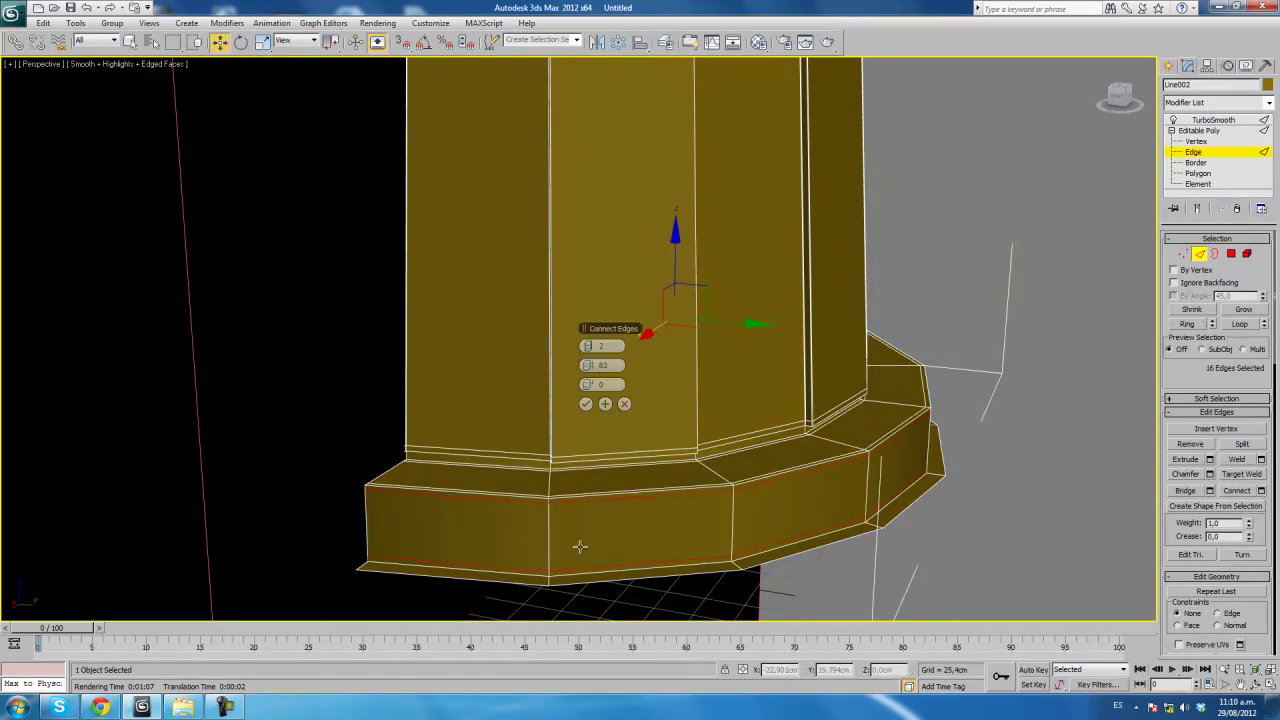
pyautogui.click(585, 403)
# Add support edges around the bottom lip and view the smoothed base.
pyautogui.moveTo(850, 484)
pyautogui.keyDown('alt'); pyautogui.mouseDown(button='middle')
pyautogui.moveTo(844, 505)
pyautogui.moveTo(838, 480)
pyautogui.mouseUp(button='middle'); pyautogui.keyUp('alt')
pyautogui.click(835, 487)
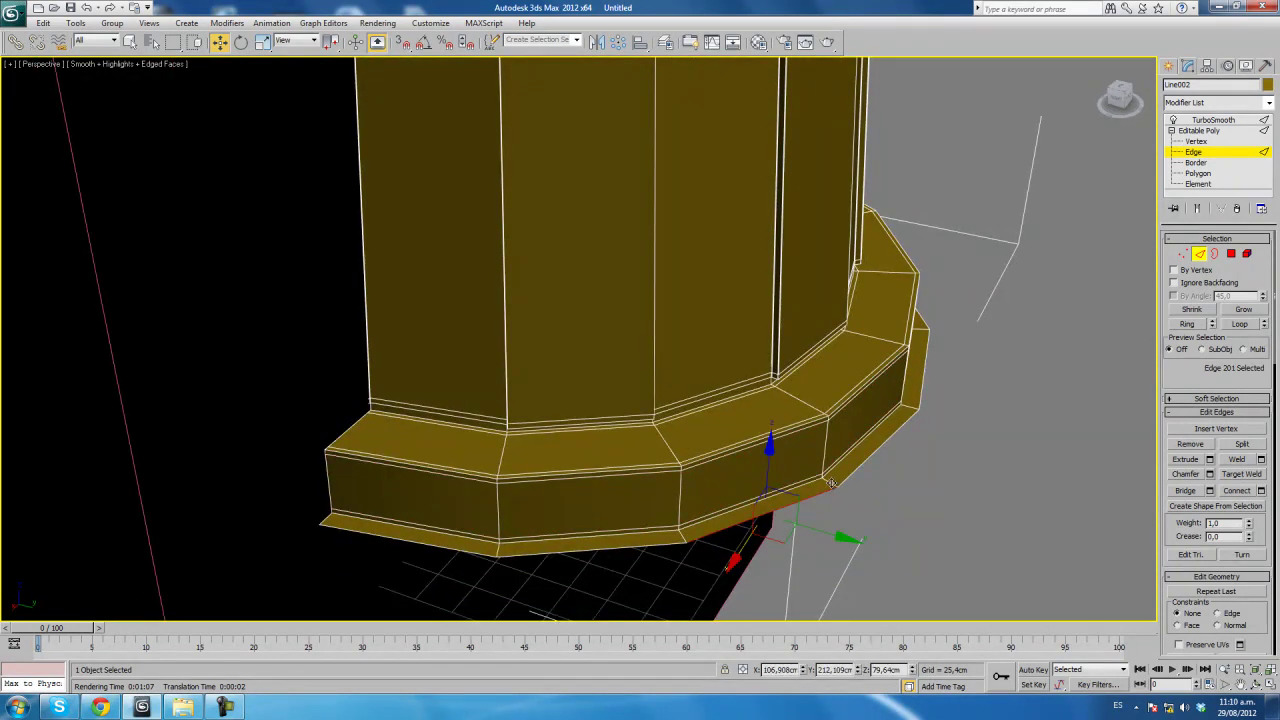
pyautogui.click(827, 465)
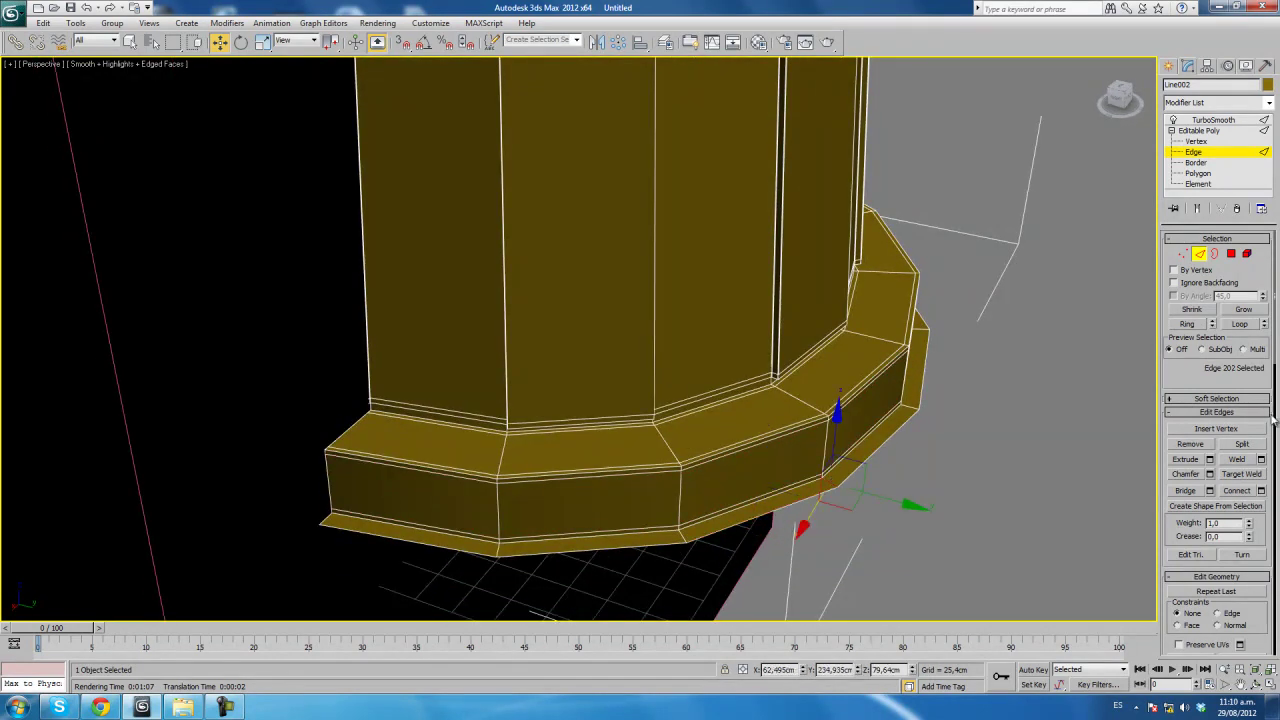
pyautogui.click(1200, 325)
pyautogui.click(1260, 490)
pyautogui.click(586, 402)
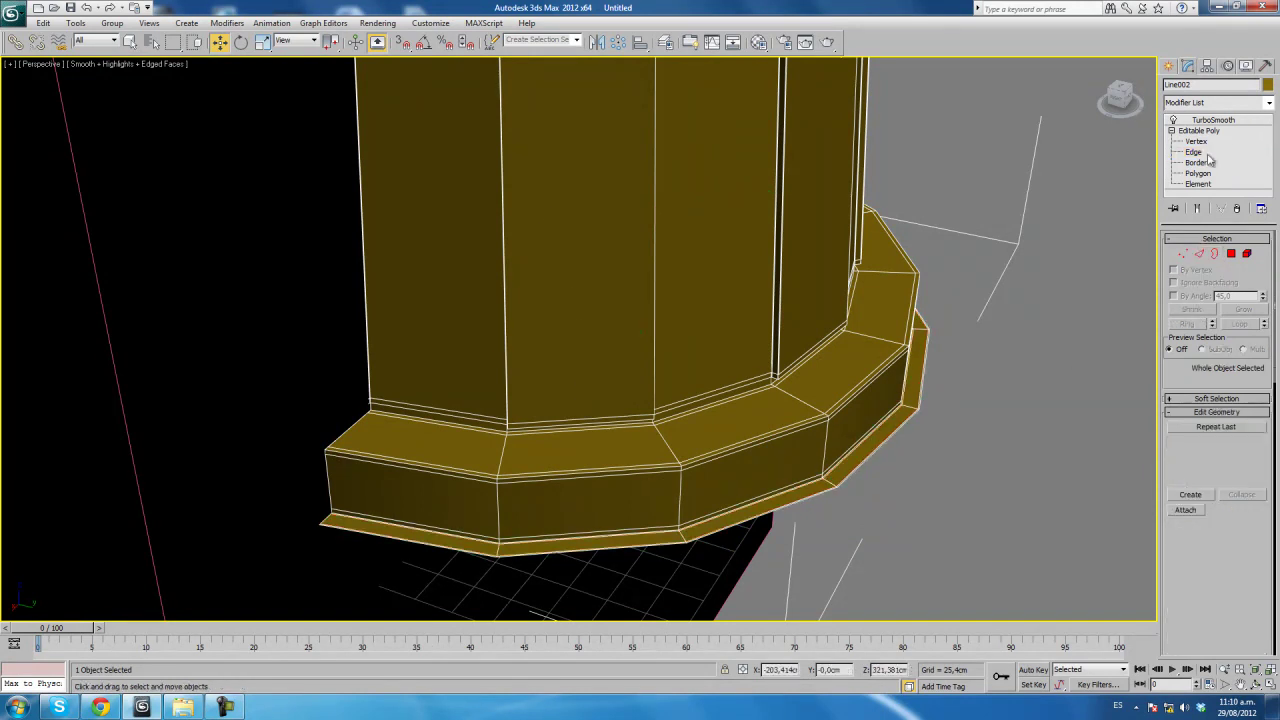
pyautogui.click(1213, 119)
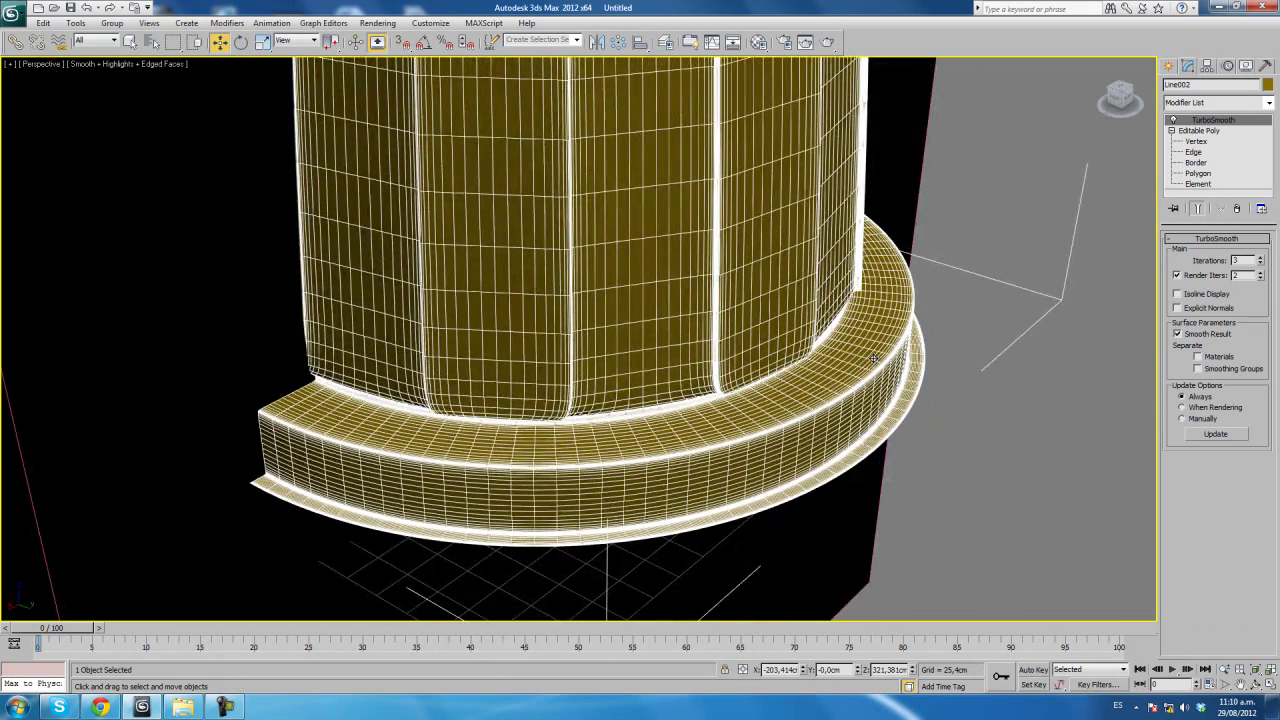
pyautogui.press('F4')
# Orbit and zoom to a level view of the cups, briefly switching to wireframe.
pyautogui.keyDown('alt'); pyautogui.moveTo(846, 368); pyautogui.dragTo(746, 343, button='middle'); pyautogui.keyUp('alt')
pyautogui.scroll(-5, 645, 386)
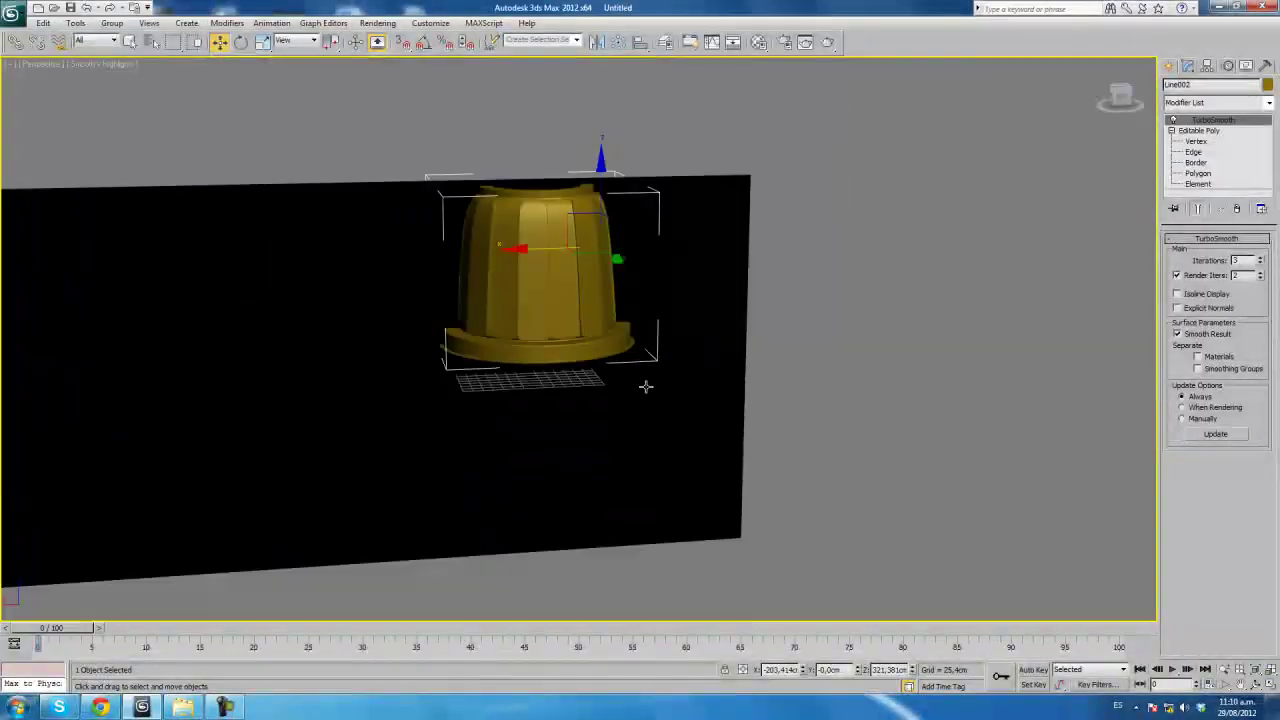
pyautogui.scroll(-5, 645, 386)
pyautogui.keyDown('alt'); pyautogui.moveTo(837, 380); pyautogui.dragTo(743, 320, button='middle'); pyautogui.keyUp('alt')
pyautogui.keyDown('alt'); pyautogui.moveTo(517, 351); pyautogui.dragTo(455, 345, button='middle'); pyautogui.keyUp('alt')
pyautogui.scroll(2, 518, 350)
pyautogui.scroll(5, 540, 370)
pyautogui.scroll(3, 568, 400)
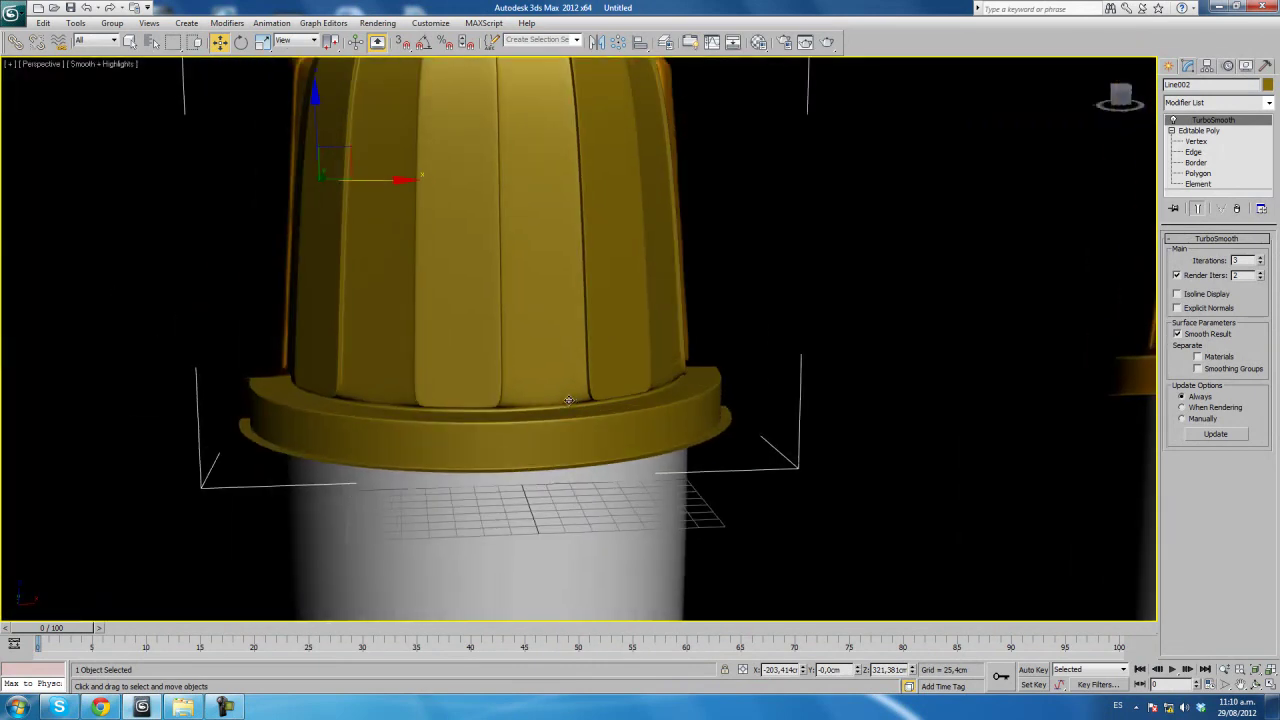
pyautogui.press('F3')
pyautogui.scroll(4, 577, 408)
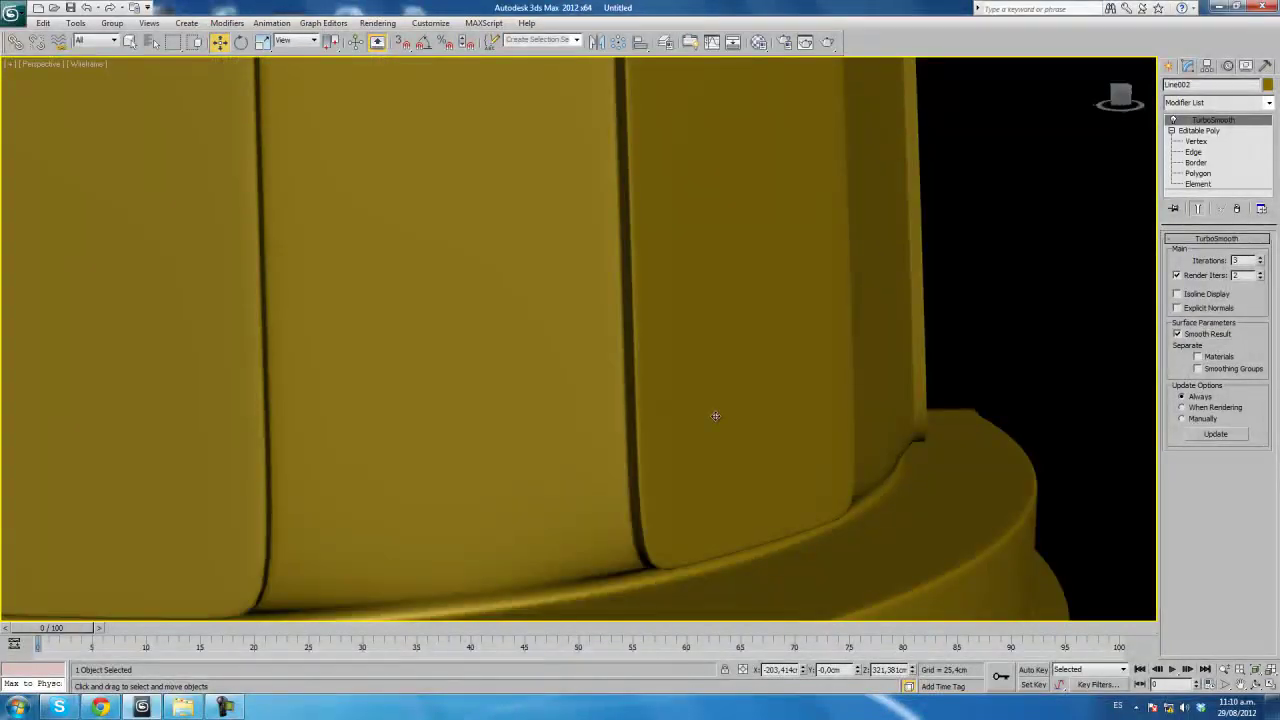
# Return to the unsmoothed cage in Edge mode with edged-faces shading.
pyautogui.click(1199, 131)
pyautogui.click(1193, 152)
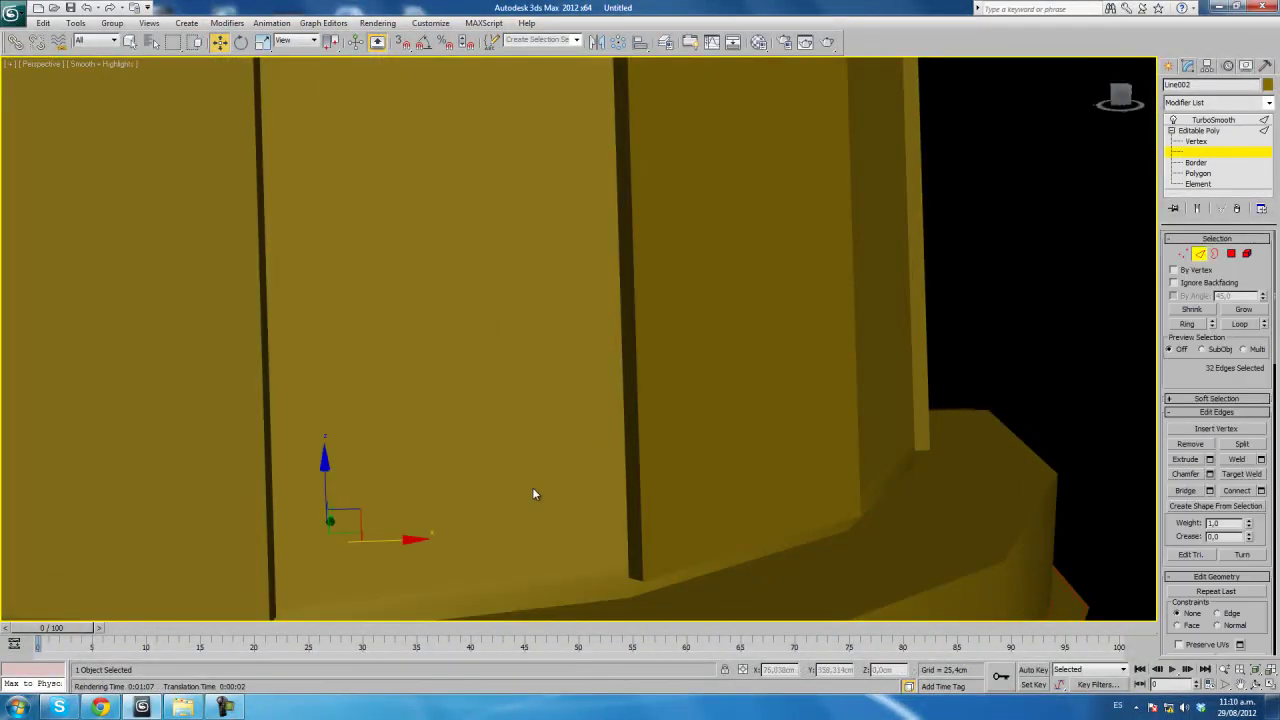
pyautogui.scroll(-4, 600, 446)
pyautogui.press('F3')
pyautogui.press('F4')
pyautogui.keyDown('alt'); pyautogui.moveTo(600, 446); pyautogui.dragTo(577, 437, button='middle'); pyautogui.keyUp('alt')
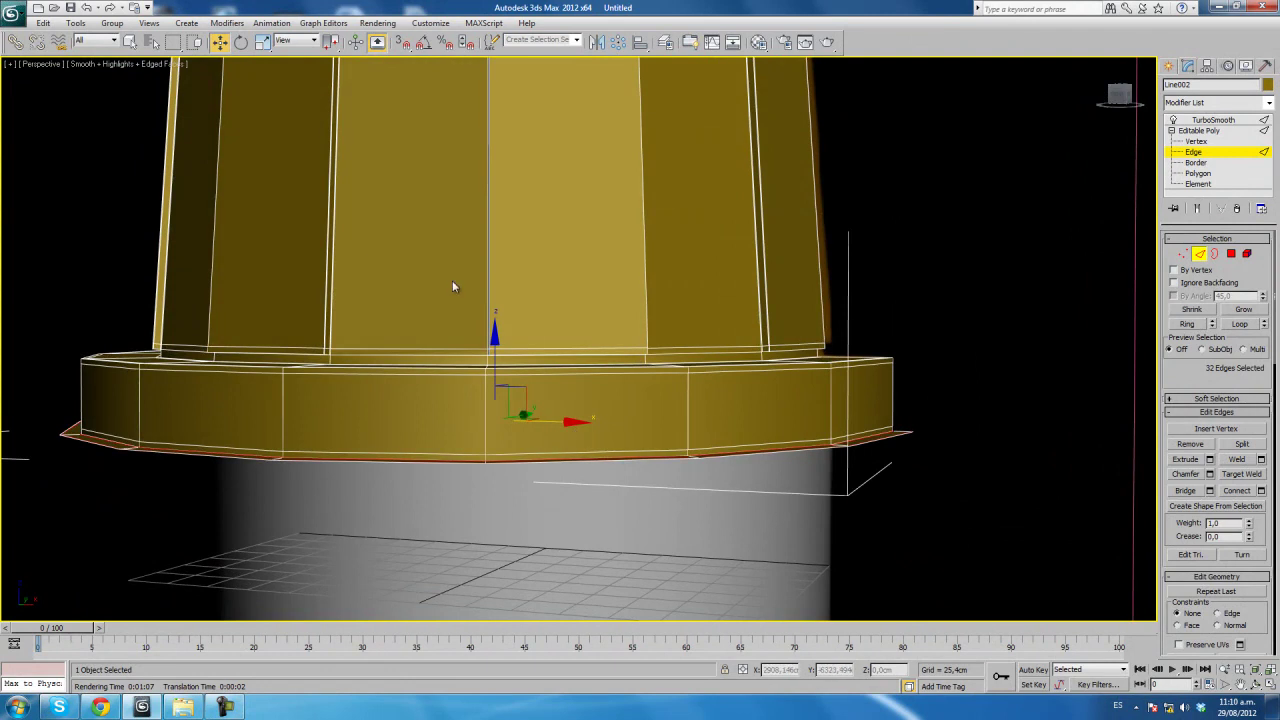
pyautogui.keyDown('alt'); pyautogui.moveTo(452, 287); pyautogui.dragTo(477, 303, button='middle'); pyautogui.keyUp('alt')
# Connect one edge loop around the body ring and slide it down toward the base.
pyautogui.click(502, 293)
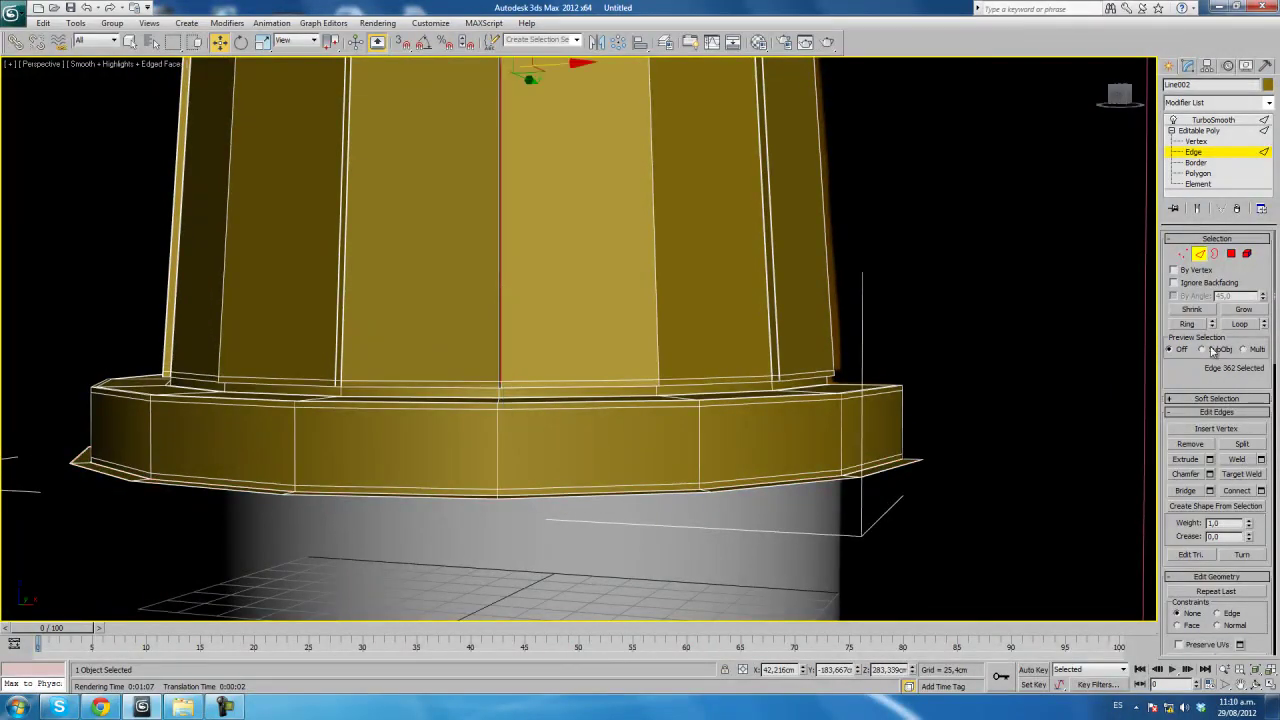
pyautogui.click(1187, 324)
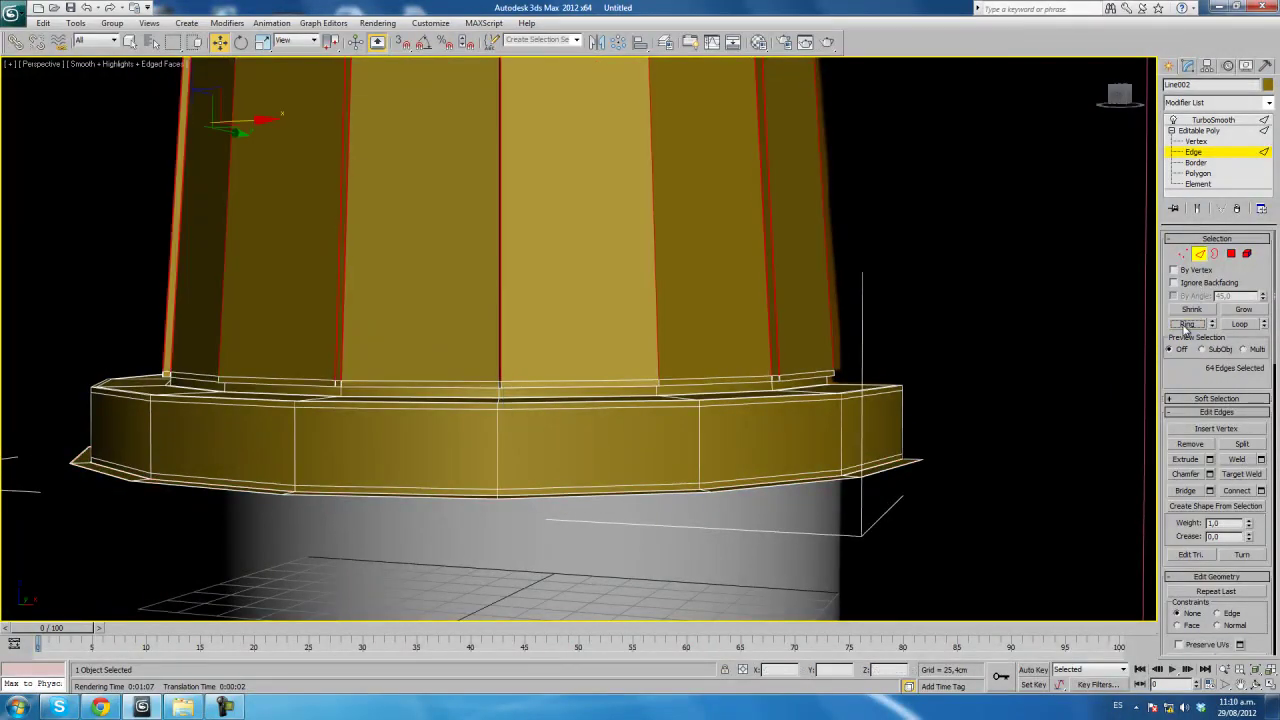
pyautogui.click(1261, 491)
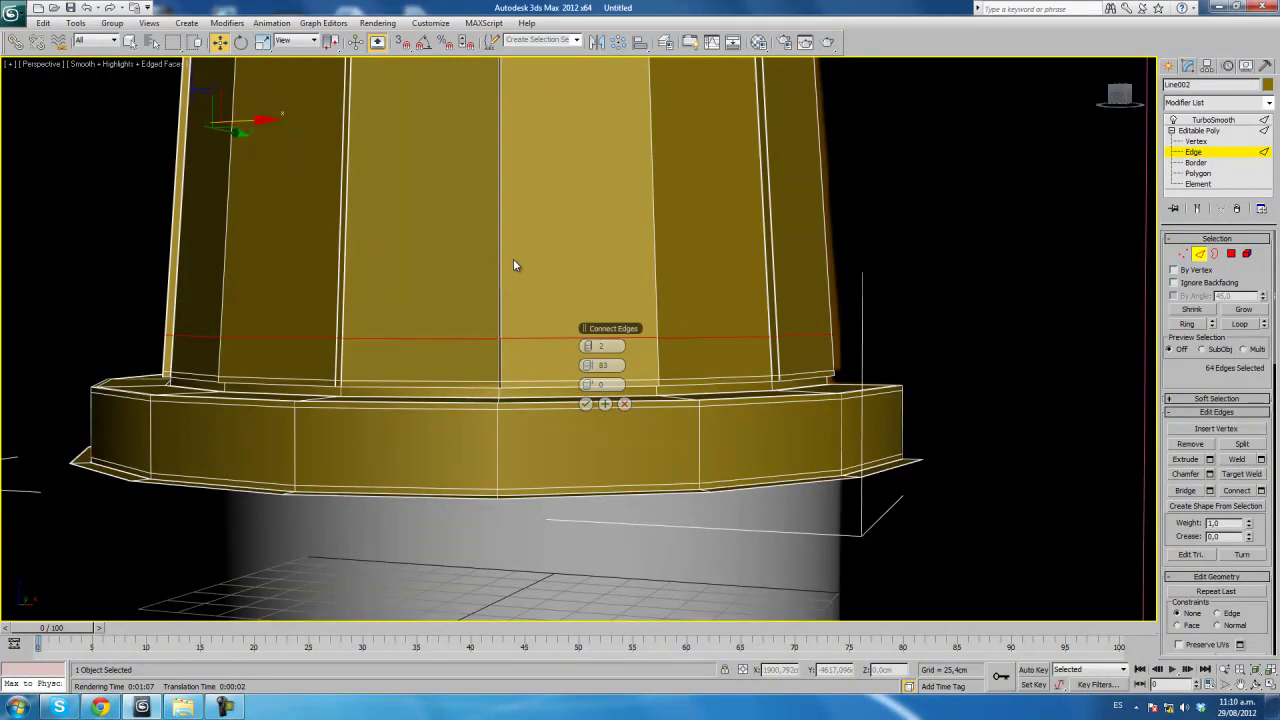
pyautogui.moveTo(513, 265); pyautogui.dragTo(533, 435, button='middle')
pyautogui.click(585, 345)
pyautogui.moveTo(457, 480); pyautogui.dragTo(457, 334, button='middle')
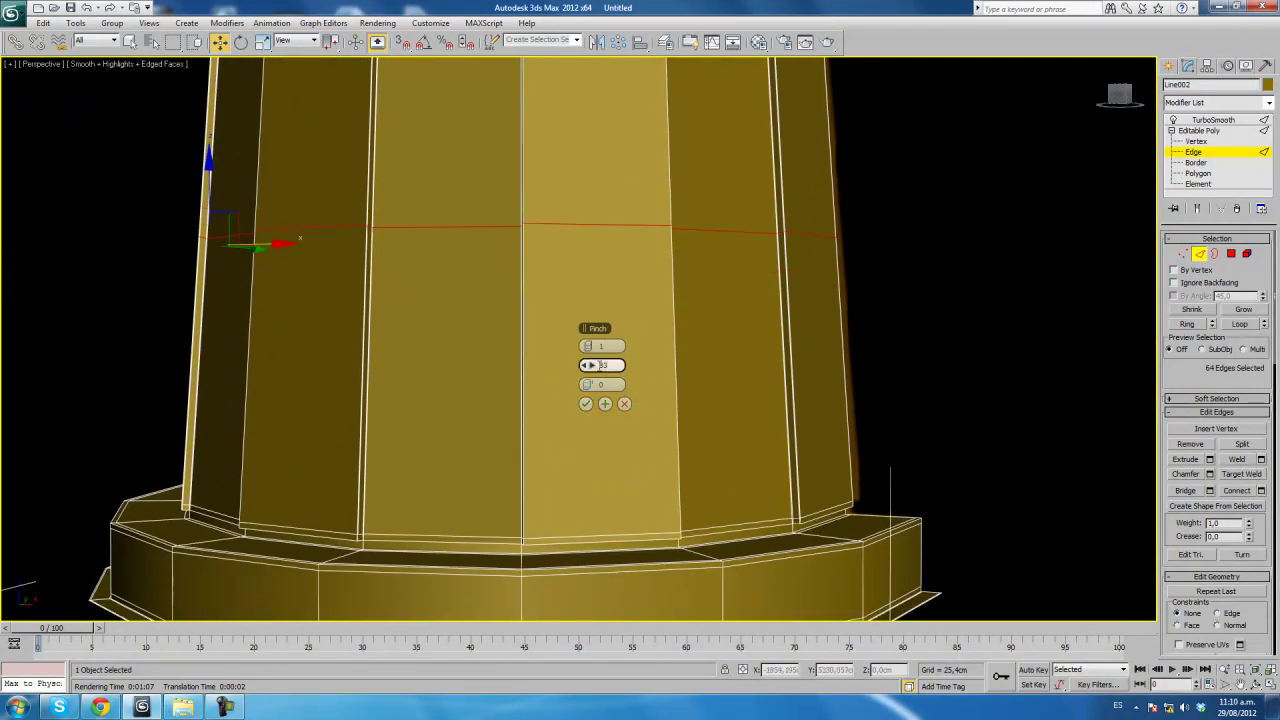
pyautogui.moveTo(590, 385)
pyautogui.mouseDown()
pyautogui.moveTo(837, 389)
pyautogui.moveTo(736, 415)
pyautogui.mouseUp()
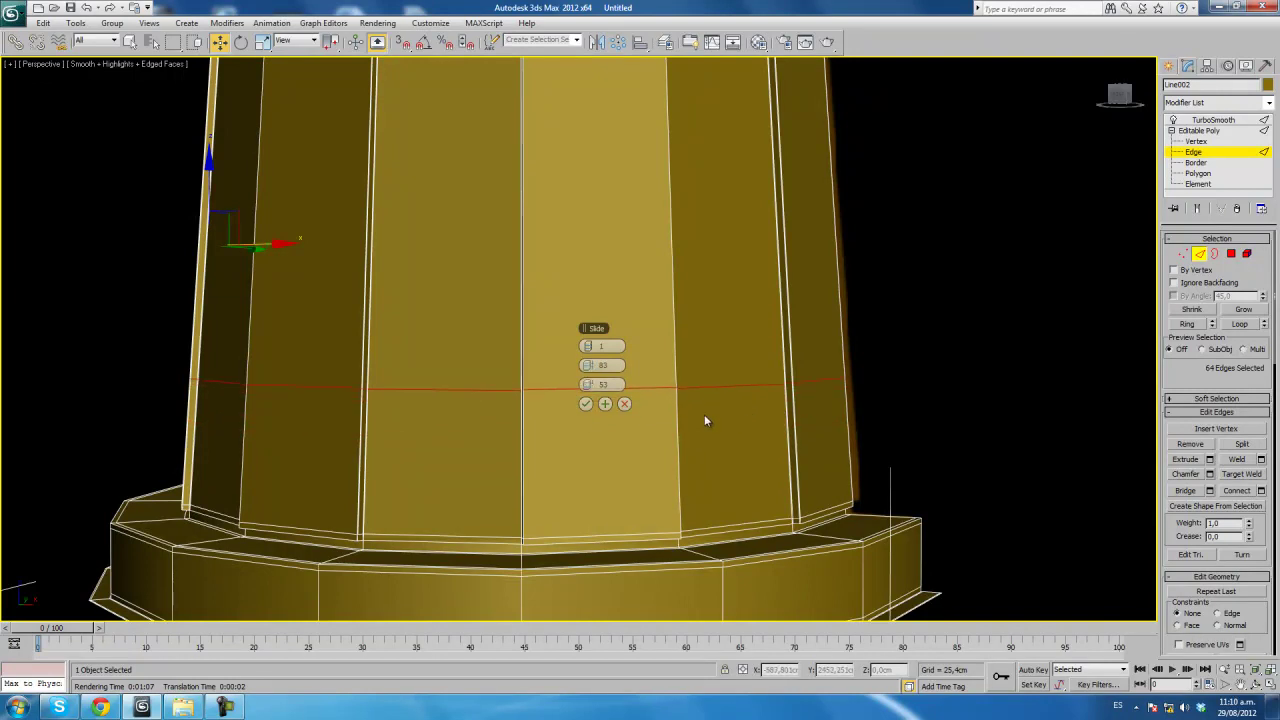
pyautogui.click(586, 405)
# Select eight alternating panels below the new loop at Polygon level.
pyautogui.click(1231, 254)
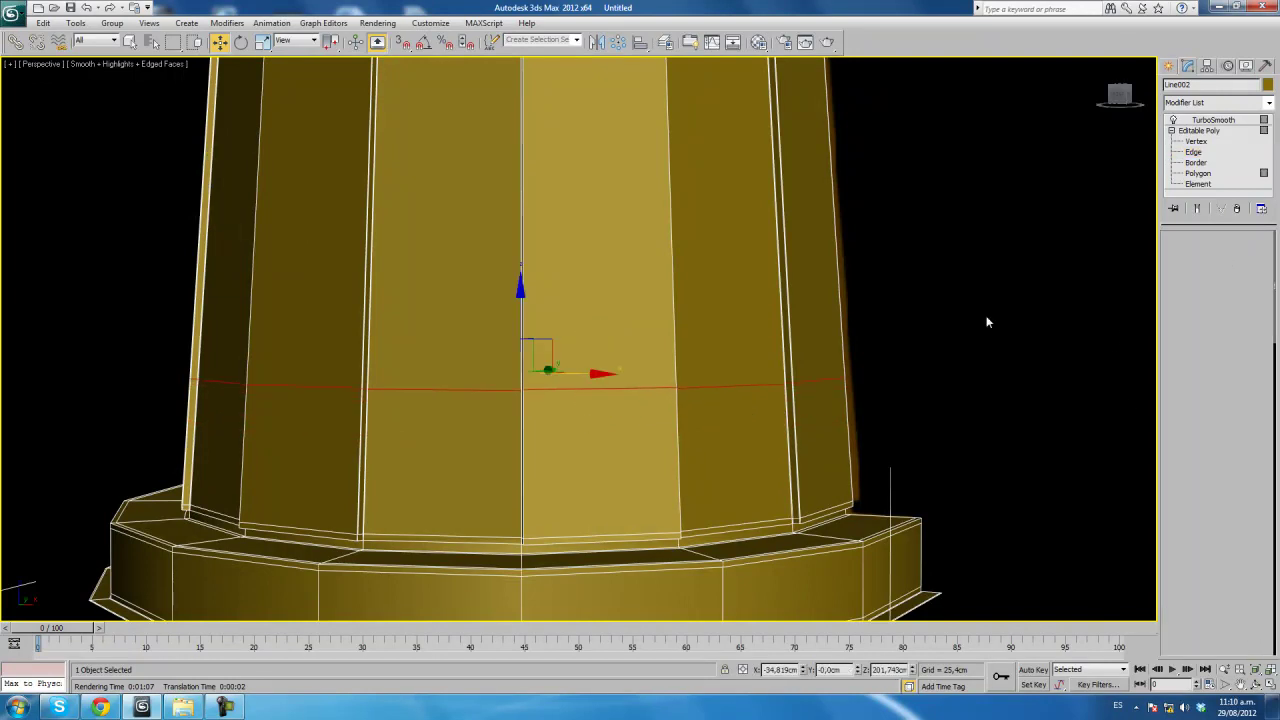
pyautogui.click(427, 495)
pyautogui.keyDown('ctrl'); pyautogui.click(750, 450); pyautogui.keyUp('ctrl')
pyautogui.moveTo(751, 449)
pyautogui.keyDown('alt'); pyautogui.mouseDown(button='middle')
pyautogui.moveTo(720, 449)
pyautogui.moveTo(760, 491)
pyautogui.moveTo(663, 369)
pyautogui.moveTo(716, 372)
pyautogui.moveTo(720, 409)
pyautogui.moveTo(757, 409)
pyautogui.moveTo(746, 409)
pyautogui.moveTo(763, 463)
pyautogui.moveTo(737, 451)
pyautogui.mouseUp(button='middle'); pyautogui.keyUp('alt')
pyautogui.keyDown('ctrl'); pyautogui.click(734, 524); pyautogui.keyUp('ctrl')
pyautogui.keyDown('alt'); pyautogui.moveTo(874, 477); pyautogui.dragTo(651, 423, button='middle'); pyautogui.keyUp('alt')
pyautogui.keyDown('ctrl'); pyautogui.click(679, 490); pyautogui.keyUp('ctrl')
pyautogui.moveTo(679, 490)
pyautogui.keyDown('alt'); pyautogui.mouseDown(button='middle')
pyautogui.moveTo(720, 346)
pyautogui.moveTo(680, 406)
pyautogui.moveTo(606, 397)
pyautogui.moveTo(774, 287)
pyautogui.moveTo(726, 377)
pyautogui.mouseUp(button='middle'); pyautogui.keyUp('alt')
pyautogui.keyDown('ctrl'); pyautogui.click(606, 397); pyautogui.keyUp('ctrl')
pyautogui.keyDown('ctrl'); pyautogui.click(723, 434); pyautogui.keyUp('ctrl')
pyautogui.moveTo(723, 434)
pyautogui.keyDown('alt'); pyautogui.mouseDown(button='middle')
pyautogui.moveTo(811, 383)
pyautogui.moveTo(762, 387)
pyautogui.moveTo(723, 417)
pyautogui.mouseUp(button='middle'); pyautogui.keyUp('alt')
pyautogui.keyDown('ctrl'); pyautogui.click(589, 417); pyautogui.keyUp('ctrl')
pyautogui.moveTo(589, 417)
pyautogui.keyDown('alt'); pyautogui.mouseDown(button='middle')
pyautogui.moveTo(751, 363)
pyautogui.moveTo(719, 362)
pyautogui.mouseUp(button='middle'); pyautogui.keyUp('alt')
pyautogui.keyDown('ctrl'); pyautogui.click(719, 362); pyautogui.keyUp('ctrl')
pyautogui.moveTo(820, 309)
pyautogui.keyDown('alt'); pyautogui.mouseDown(button='middle')
pyautogui.moveTo(634, 443)
pyautogui.moveTo(746, 413)
pyautogui.moveTo(777, 386)
pyautogui.moveTo(701, 427)
pyautogui.mouseUp(button='middle'); pyautogui.keyUp('alt')
pyautogui.scroll(-3, 746, 413)
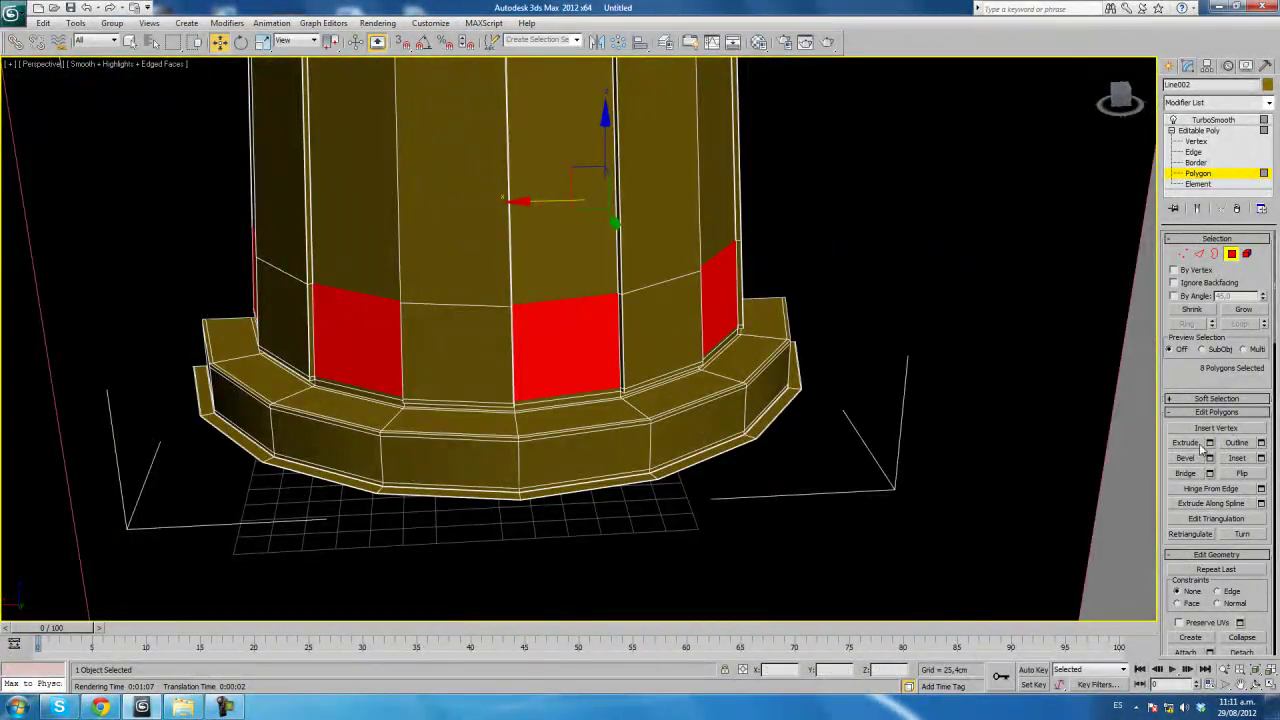
# Extrude the eight chosen lower lid panels by 4.747 cm.
pyautogui.click(1209, 443)
pyautogui.keyDown('alt'); pyautogui.moveTo(571, 349); pyautogui.dragTo(640, 380, button='middle'); pyautogui.keyUp('alt')
pyautogui.scroll(4, 567, 351)
pyautogui.click(586, 387)
# Inspect the TurboSmoothed lid's rounded tabs with edged faces hidden.
pyautogui.click(1200, 130)
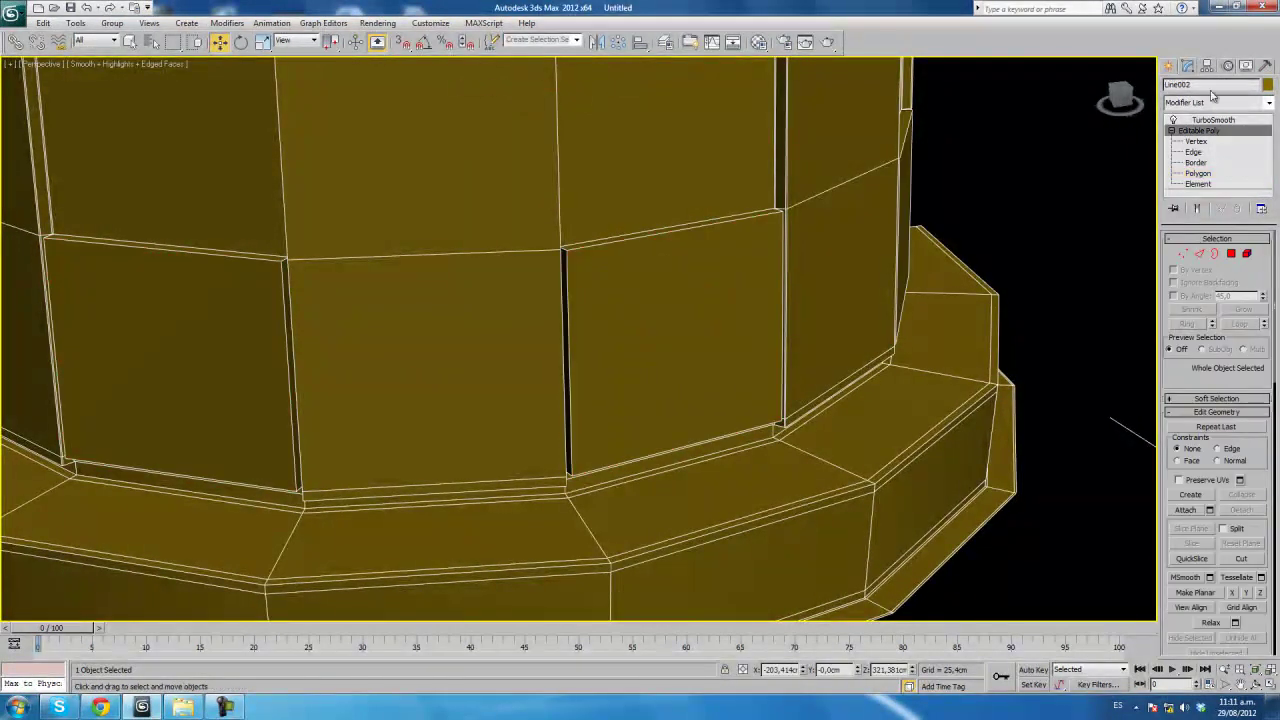
pyautogui.click(1213, 120)
pyautogui.press('F4')
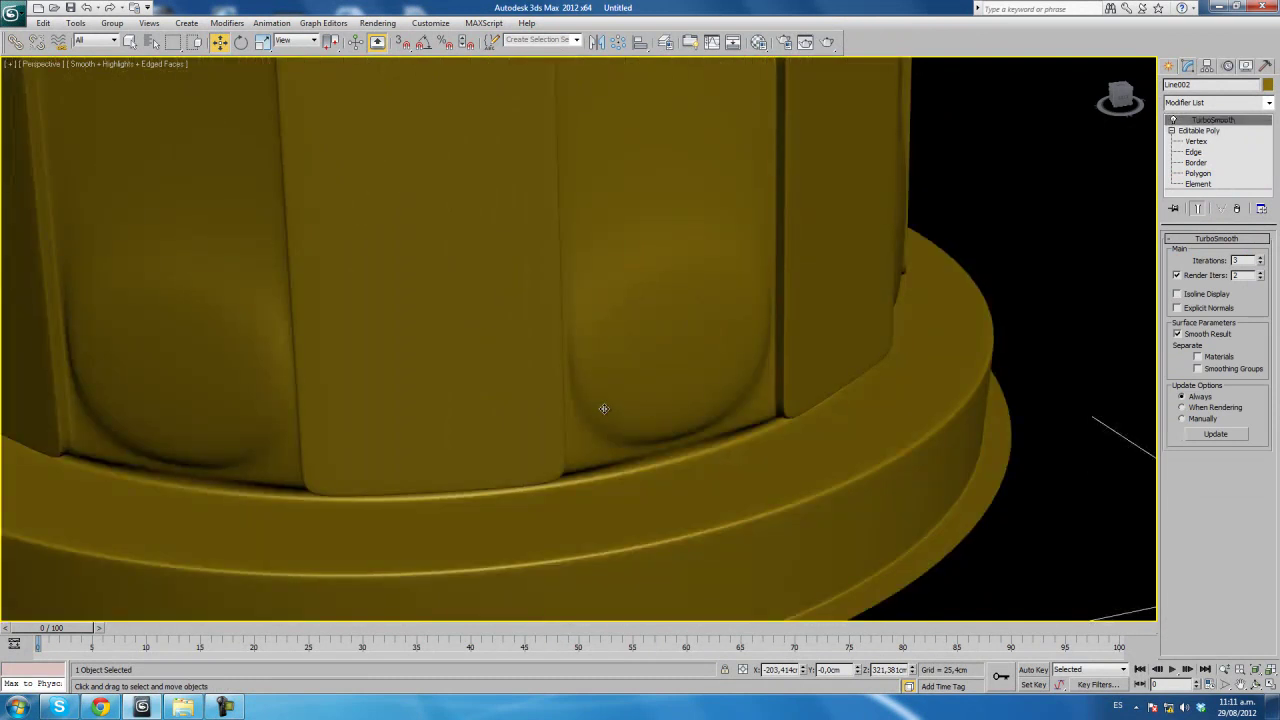
pyautogui.scroll(-2, 653, 447)
pyautogui.scroll(-4, 620, 420)
pyautogui.keyDown('alt'); pyautogui.moveTo(600, 415); pyautogui.dragTo(494, 393, button='middle'); pyautogui.keyUp('alt')
pyautogui.scroll(-5, 577, 405)
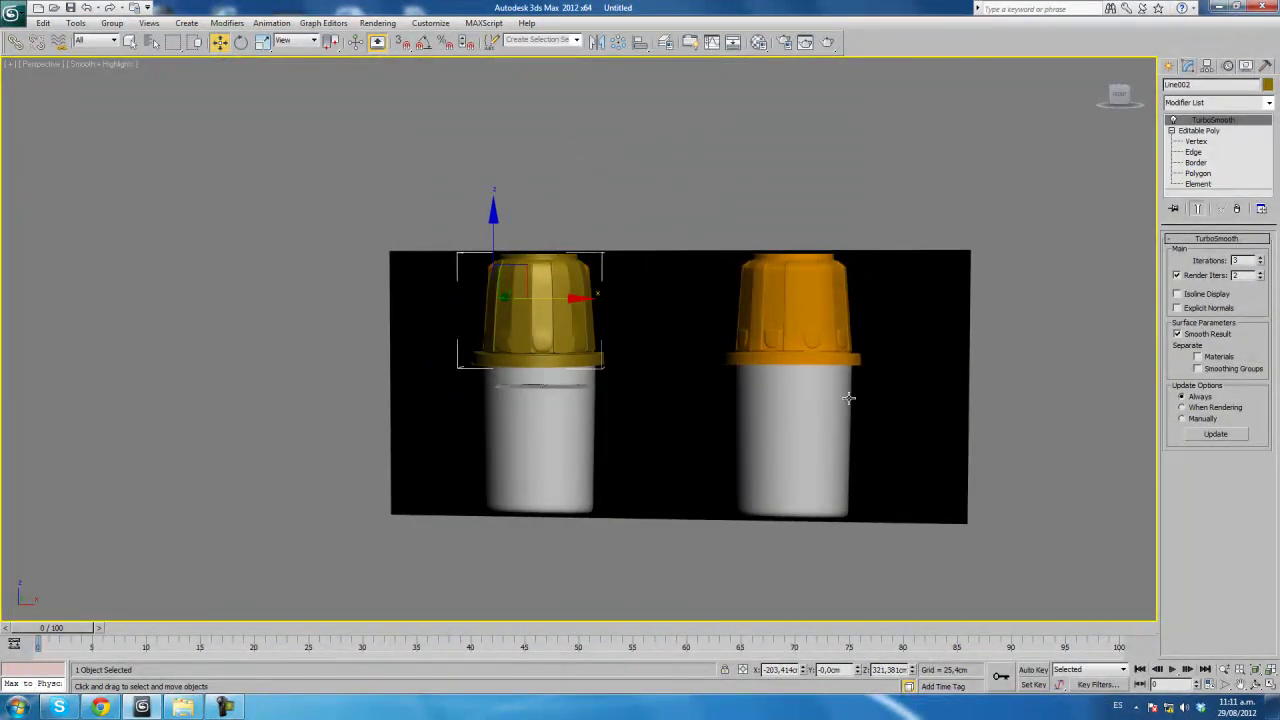
pyautogui.scroll(2, 494, 393)
pyautogui.scroll(2, 494, 393)
pyautogui.scroll(1, 604, 406)
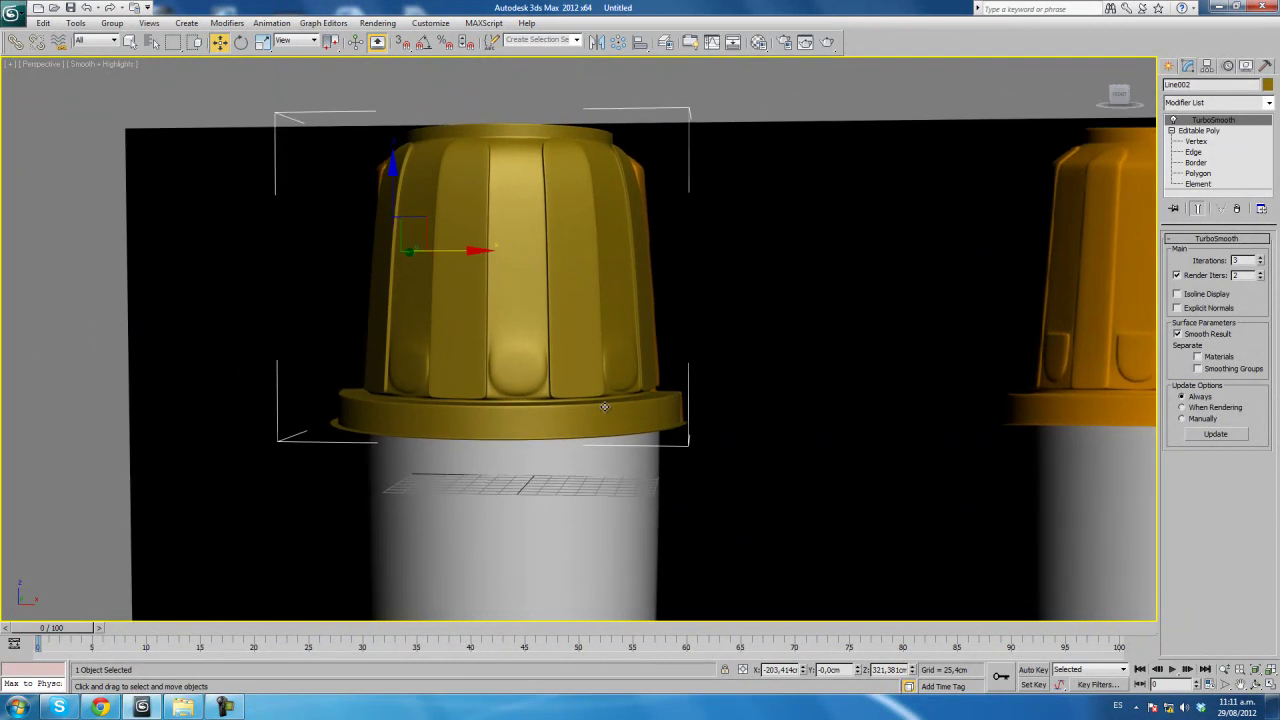
# Return to Edge level on the lid with edged faces shown again.
pyautogui.click(1193, 151)
pyautogui.scroll(3, 577, 405)
pyautogui.press('F4')
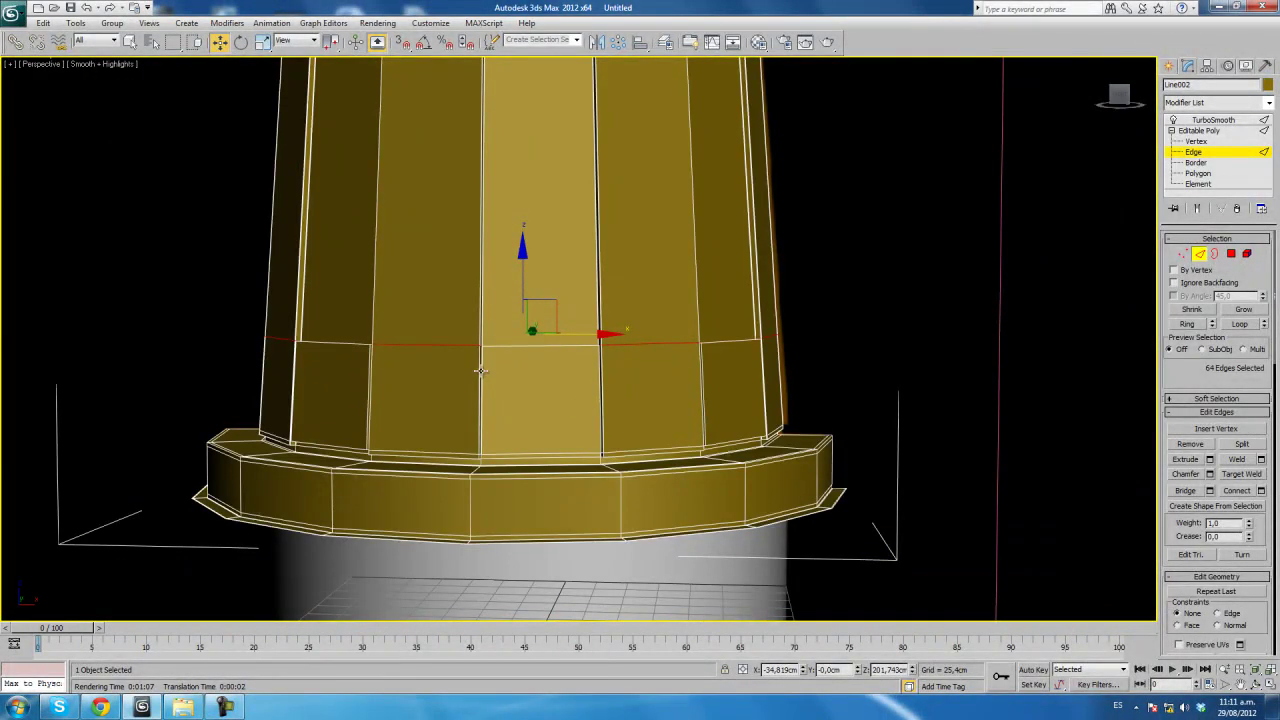
# Connect a new edge loop around the ring of vertical panel edges, slid to 74.
pyautogui.click(481, 371)
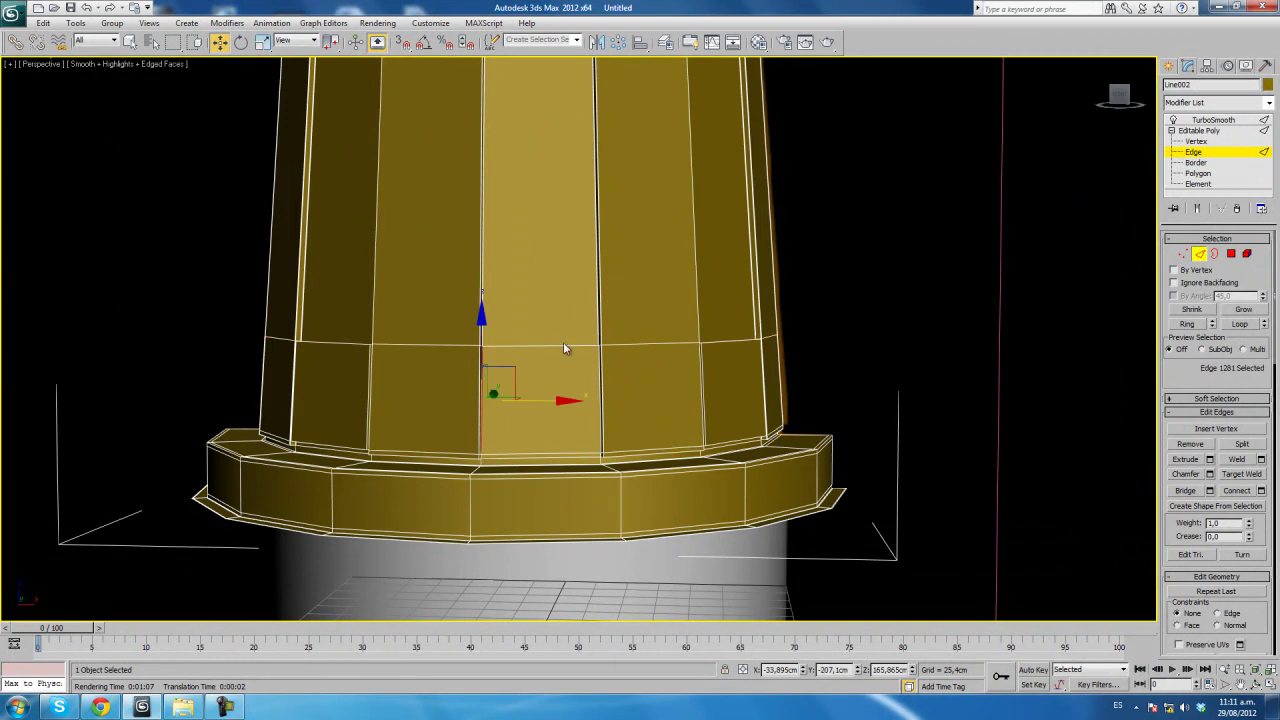
pyautogui.click(569, 346)
pyautogui.moveTo(688, 392)
pyautogui.keyDown('alt'); pyautogui.mouseDown(button='middle')
pyautogui.moveTo(632, 441)
pyautogui.moveTo(605, 410)
pyautogui.mouseUp(button='middle'); pyautogui.keyUp('alt')
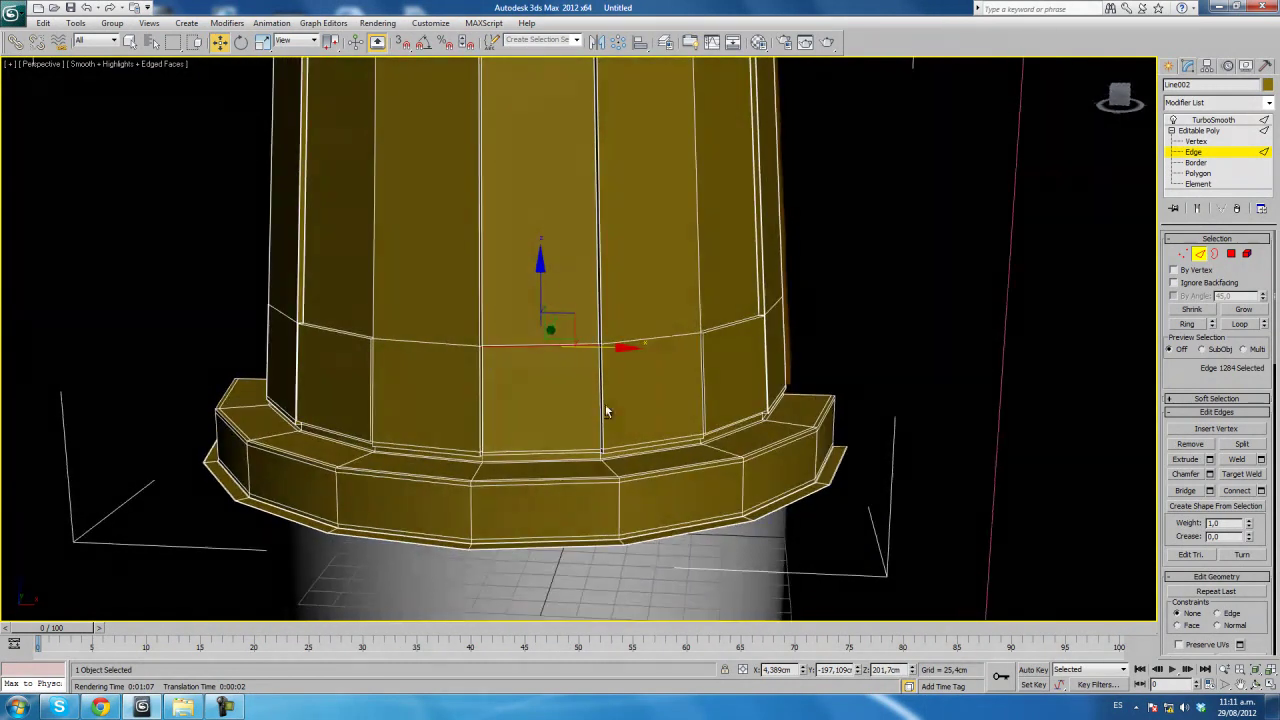
pyautogui.click(483, 370)
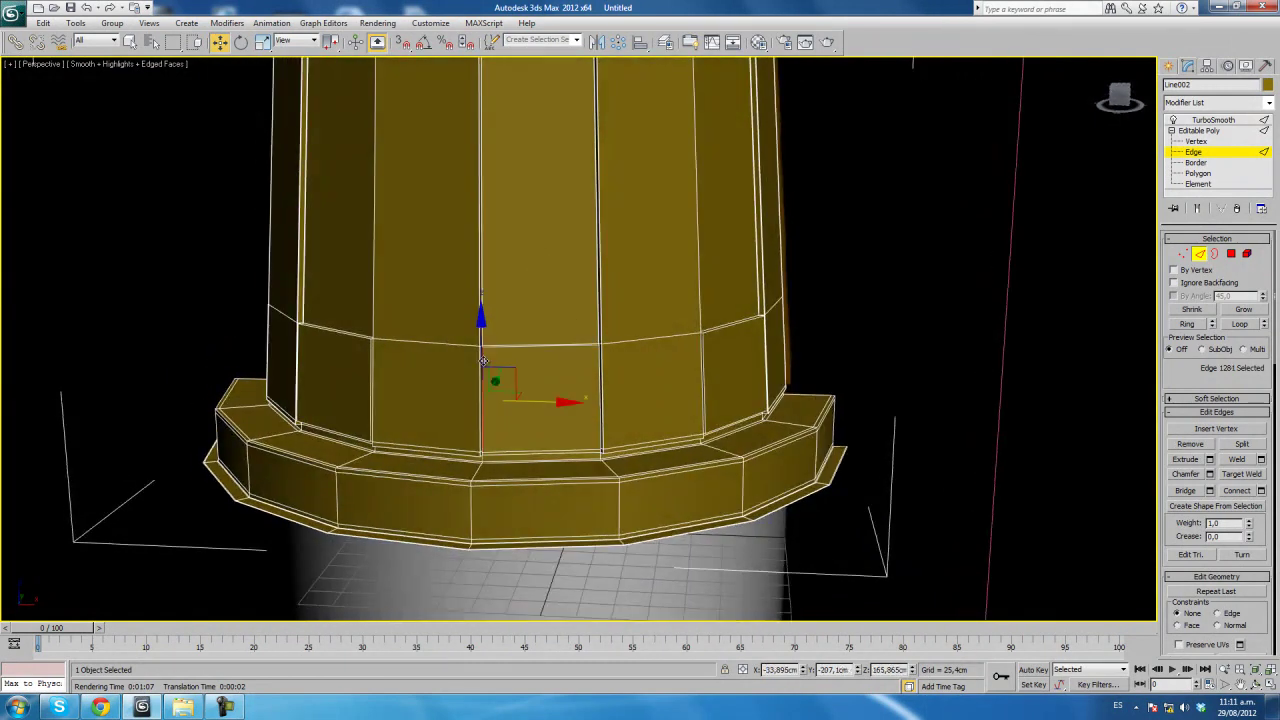
pyautogui.click(1186, 324)
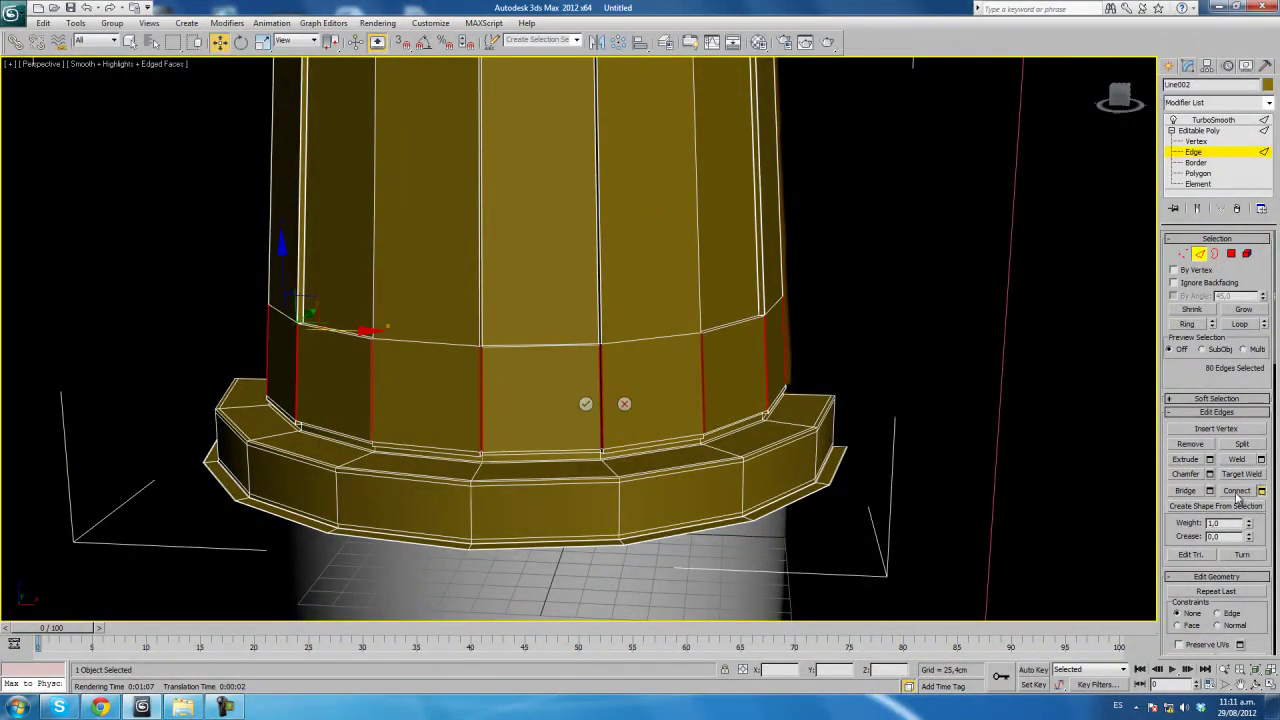
pyautogui.moveTo(591, 387); pyautogui.dragTo(647, 384)
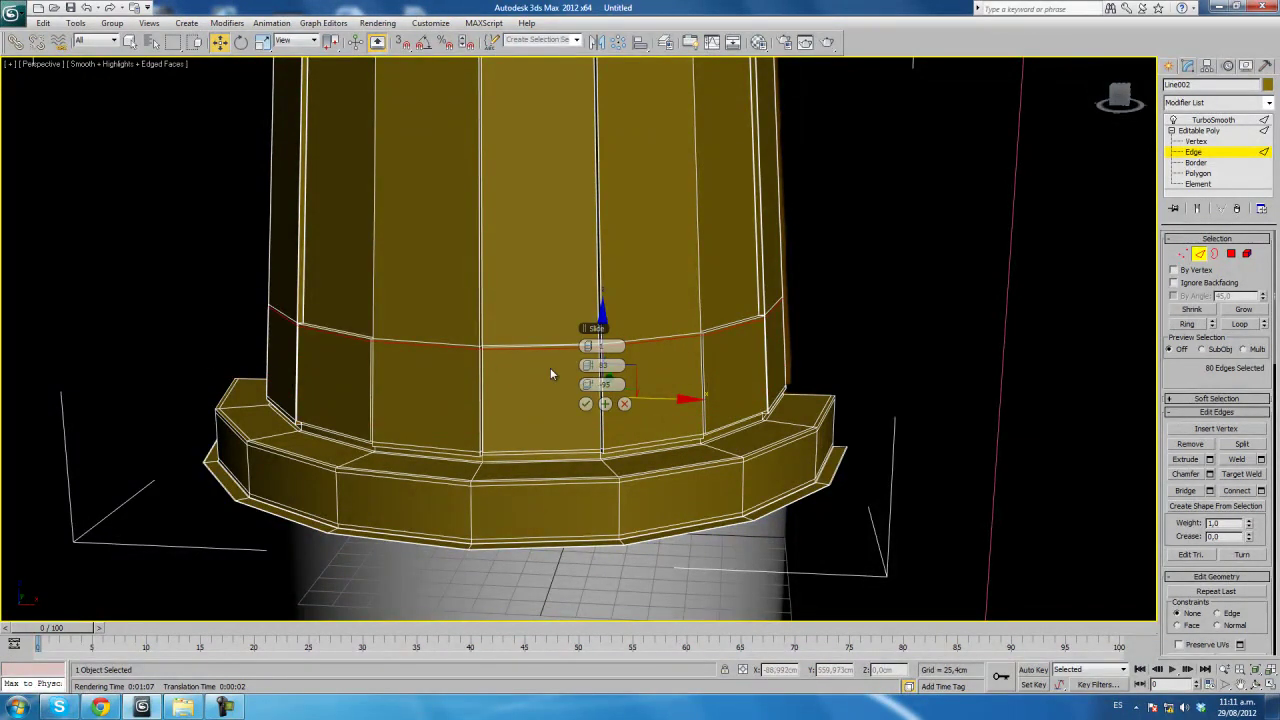
pyautogui.click(586, 404)
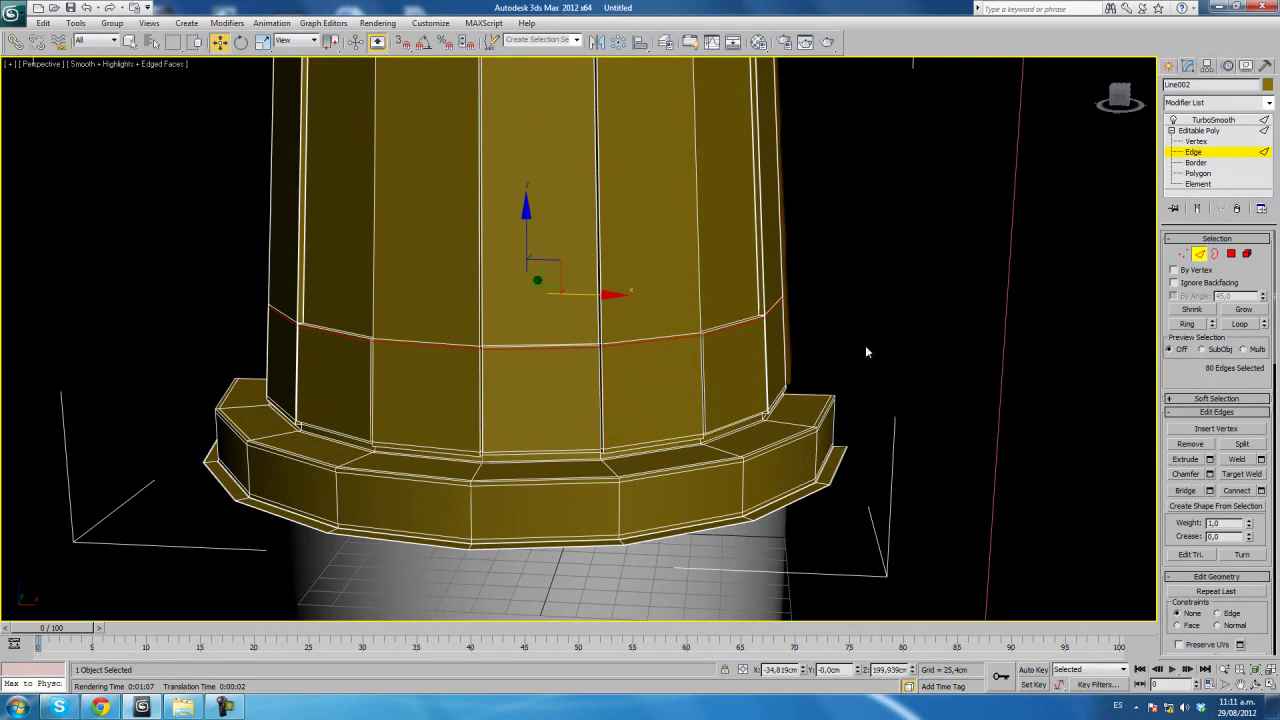
# Check the TurboSmoothed lid's tightened lobes with edged faces hidden.
pyautogui.click(1200, 254)
pyautogui.click(1214, 120)
pyautogui.press('F4')
pyautogui.moveTo(644, 383)
pyautogui.keyDown('alt'); pyautogui.mouseDown(button='middle')
pyautogui.moveTo(617, 371)
pyautogui.moveTo(680, 375)
pyautogui.moveTo(593, 379)
pyautogui.mouseUp(button='middle'); pyautogui.keyUp('alt')
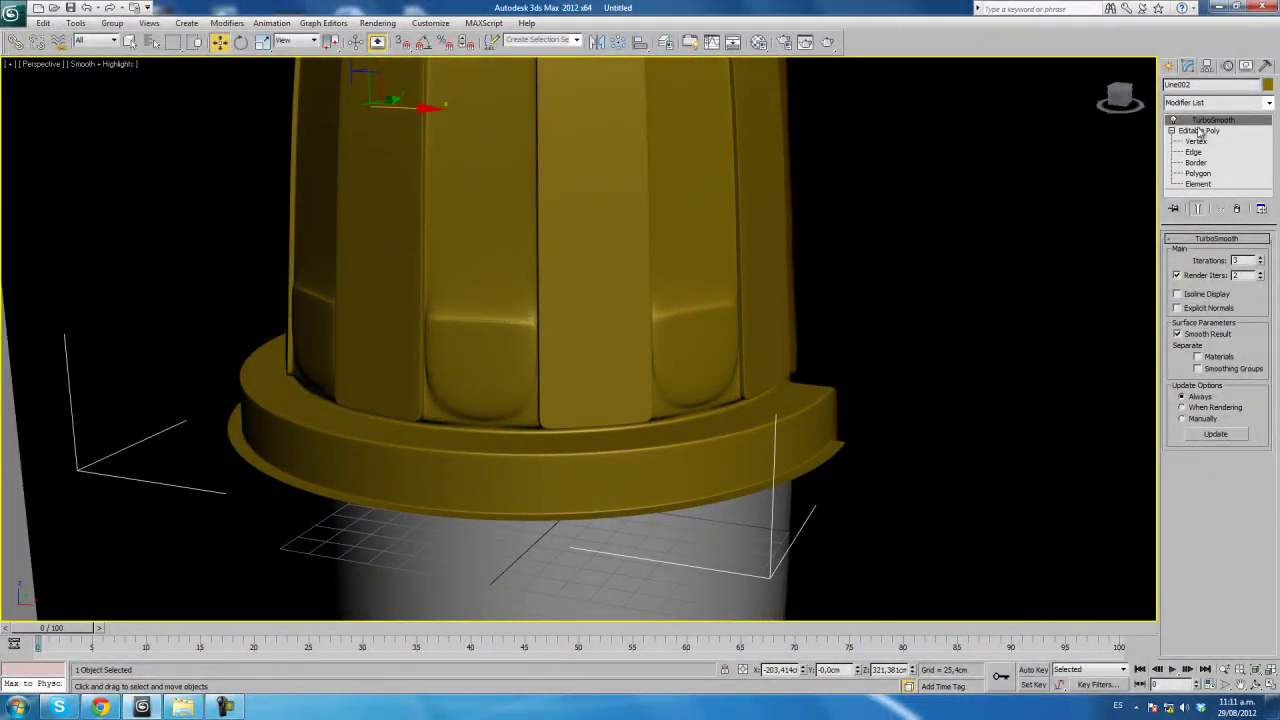
# Return to Edge level on the lid with edged faces visible.
pyautogui.click(1194, 152)
pyautogui.scroll(2, 573, 362)
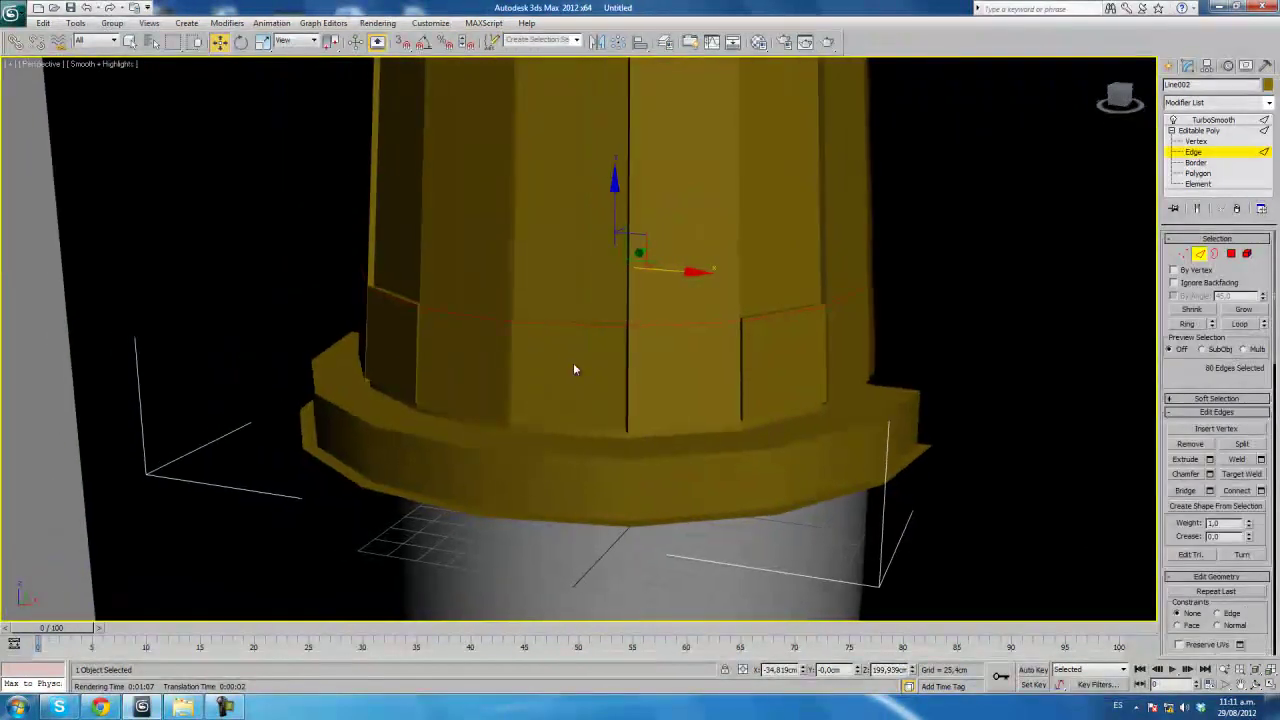
pyautogui.scroll(5, 605, 352)
pyautogui.scroll(-3, 605, 352)
pyautogui.press('F4')
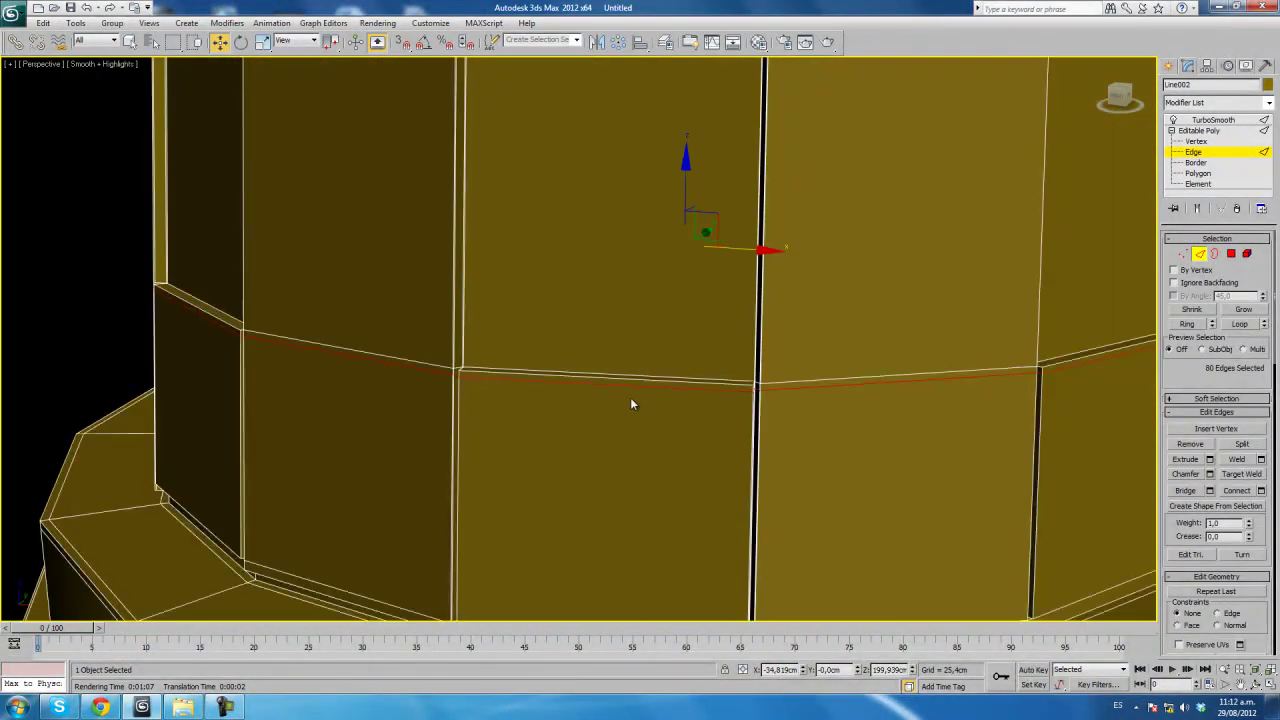
# Connect a support loop around the 64-edge ring, pinched 83 and slid about 97 toward the seam.
pyautogui.click(762, 338)
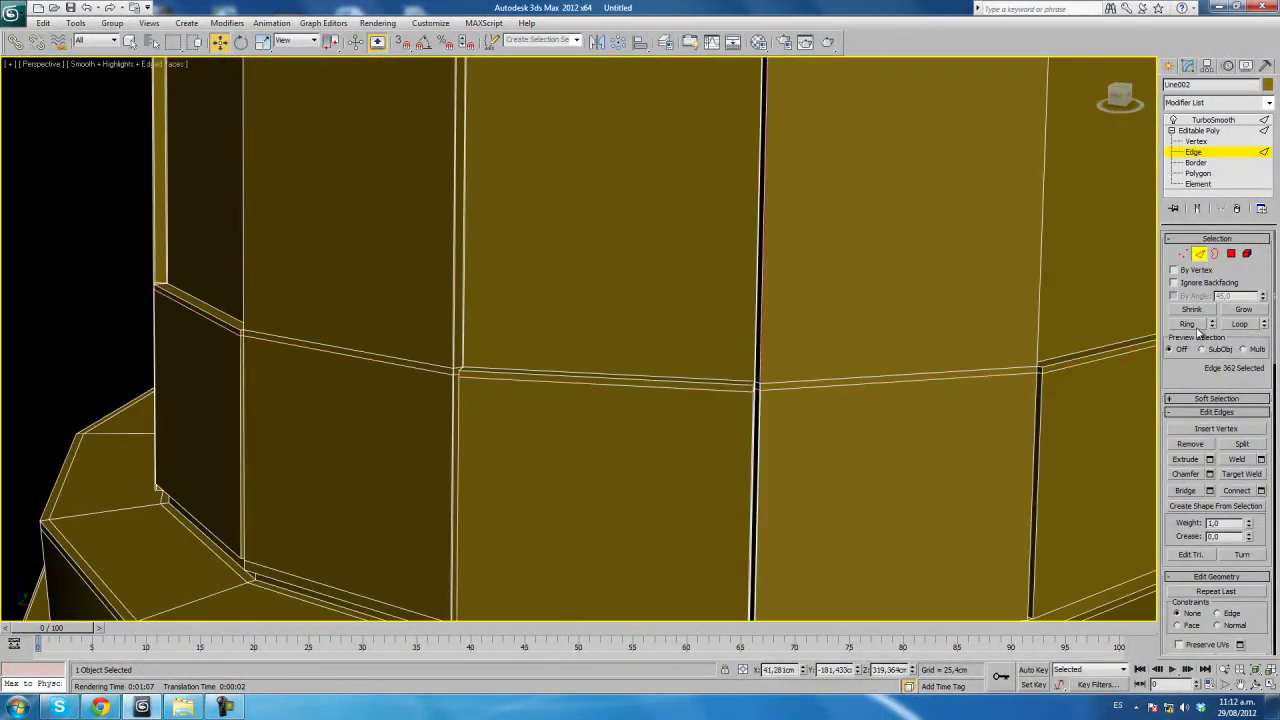
pyautogui.click(1195, 327)
pyautogui.click(1262, 490)
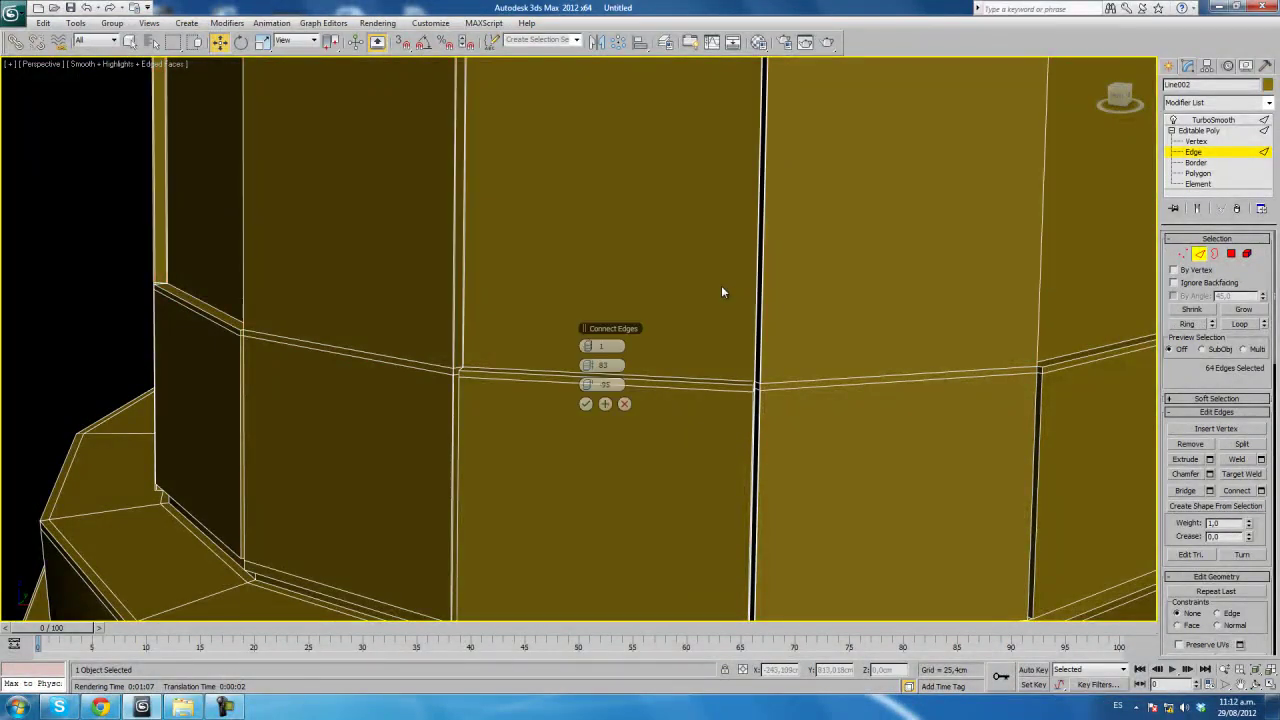
pyautogui.scroll(-5, 723, 291)
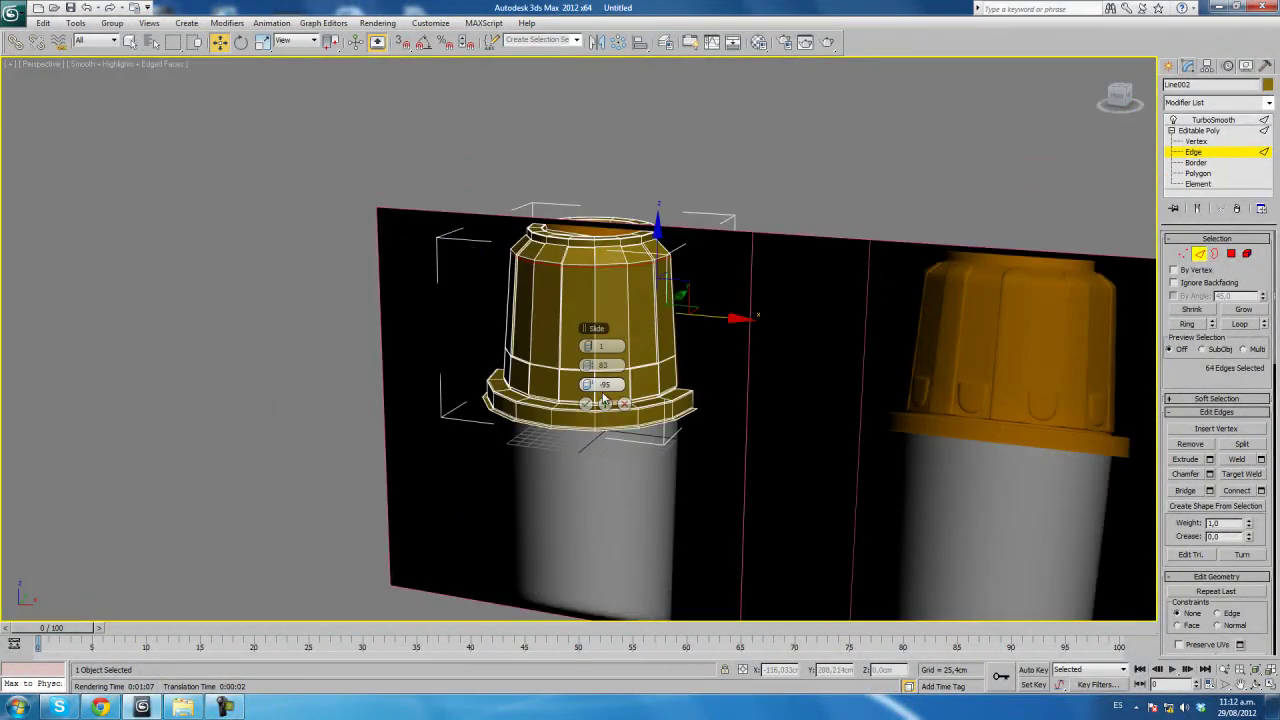
pyautogui.moveTo(633, 385); pyautogui.dragTo(883, 371)
pyautogui.moveTo(1086, 368); pyautogui.dragTo(1099, 367)
pyautogui.scroll(5, 609, 403)
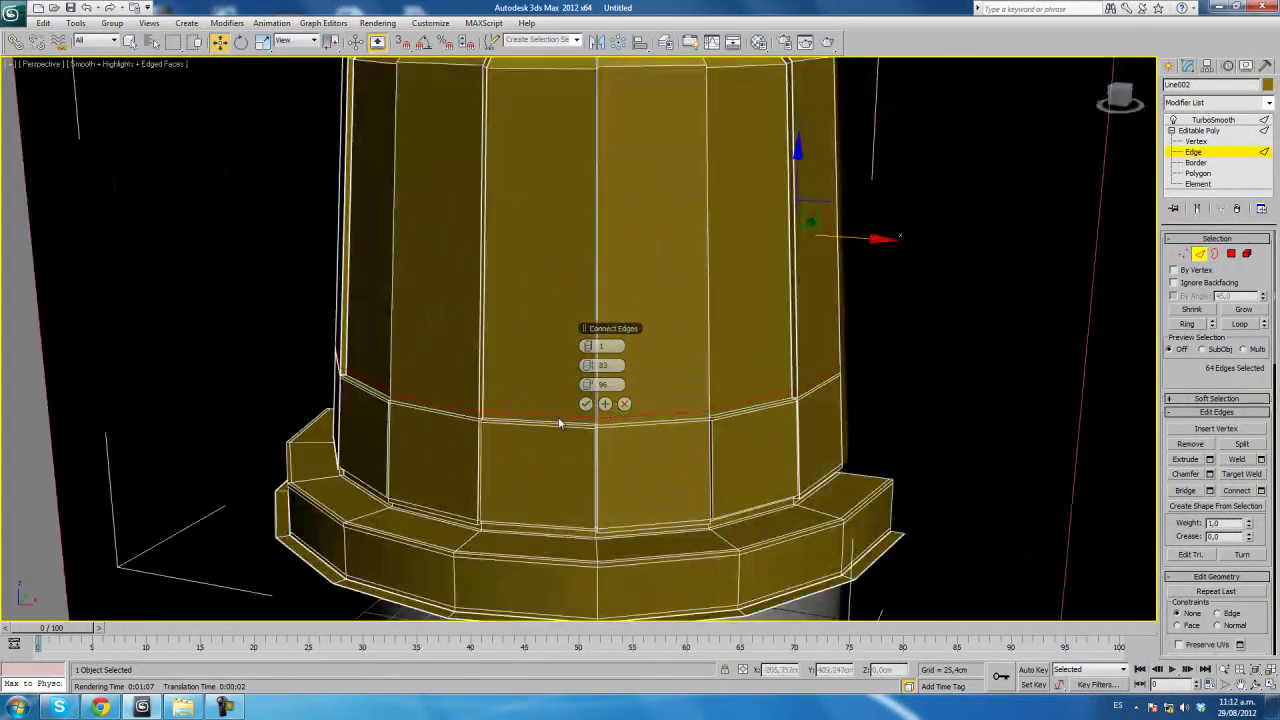
pyautogui.scroll(3, 560, 423)
pyautogui.moveTo(594, 386); pyautogui.dragTo(595, 386)
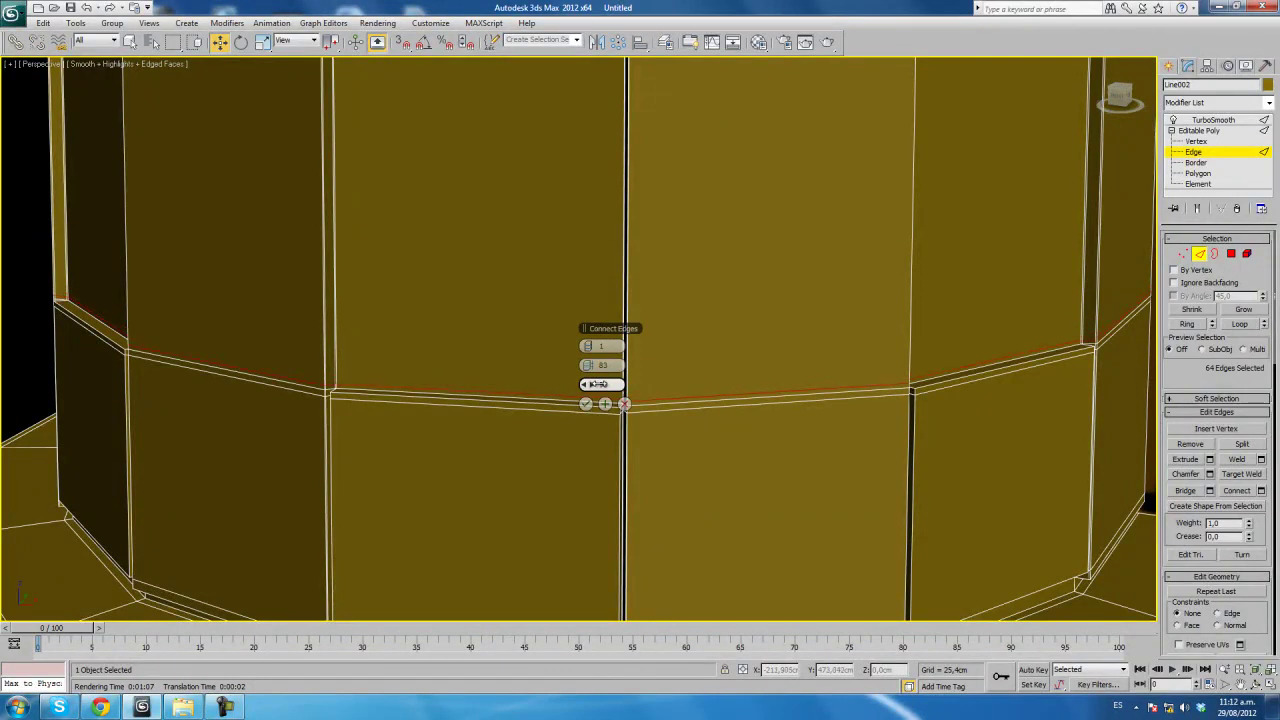
pyautogui.write('99')
pyautogui.click(586, 403)
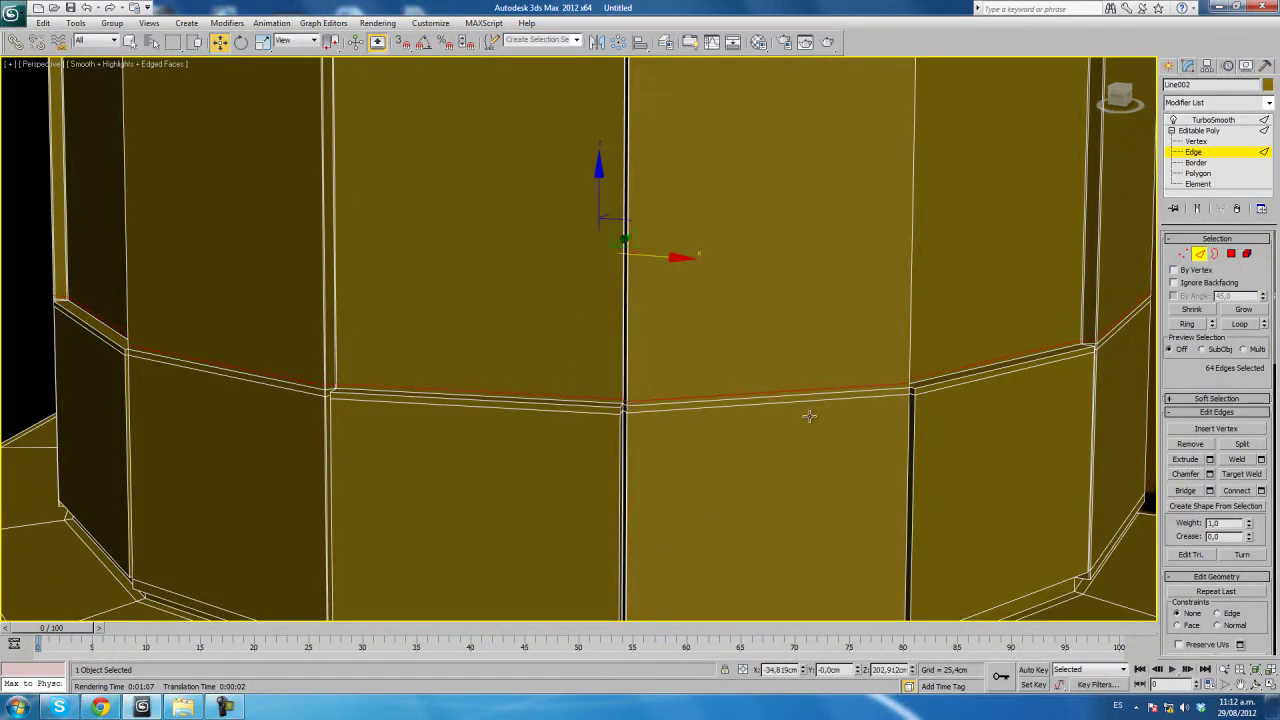
# View the smoothed lid without edged faces from the front of both cups.
pyautogui.click(1199, 254)
pyautogui.click(1213, 119)
pyautogui.moveTo(620, 330)
pyautogui.keyDown('alt'); pyautogui.mouseDown(button='middle')
pyautogui.moveTo(673, 397)
pyautogui.moveTo(640, 403)
pyautogui.moveTo(707, 386)
pyautogui.mouseUp(button='middle'); pyautogui.keyUp('alt')
pyautogui.press('F4')
pyautogui.scroll(-5, 626, 420)
pyautogui.scroll(-5, 707, 386)
pyautogui.moveTo(886, 309)
pyautogui.keyDown('alt'); pyautogui.mouseDown(button='middle')
pyautogui.moveTo(686, 380)
pyautogui.moveTo(661, 372)
pyautogui.moveTo(674, 367)
pyautogui.mouseUp(button='middle'); pyautogui.keyUp('alt')
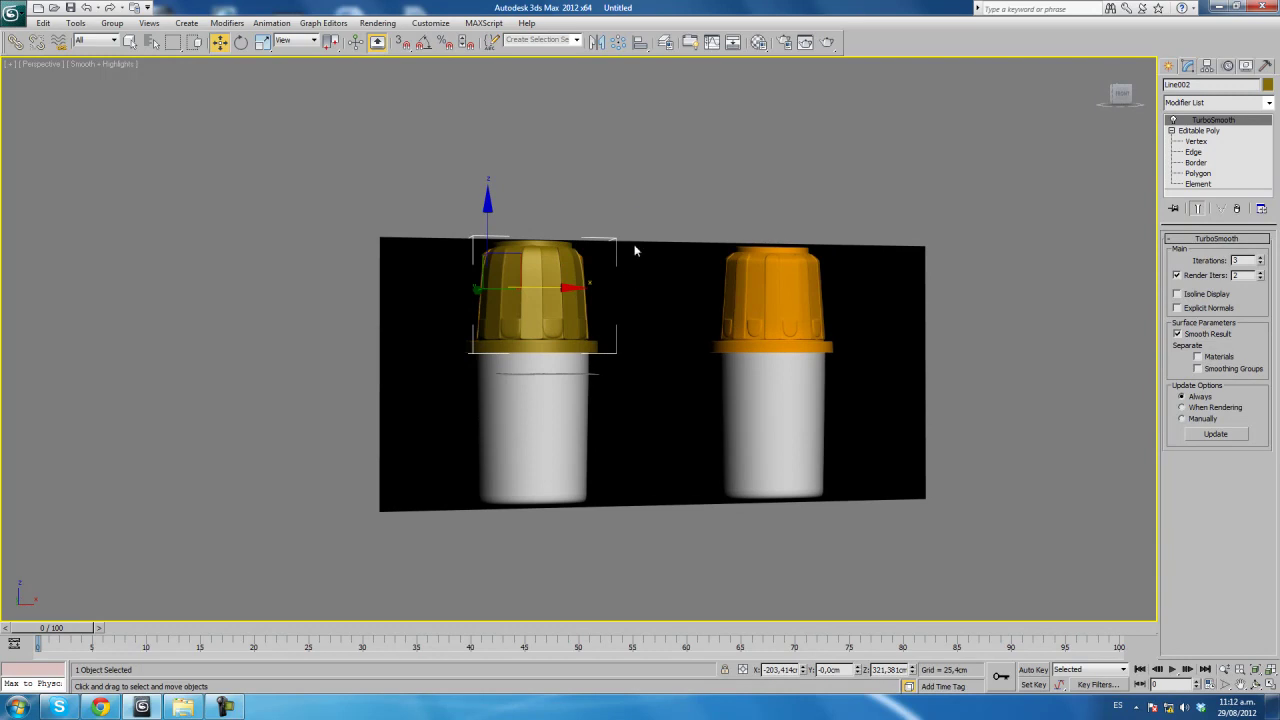
# Unhide the purple cup body from the viewport context menu.
pyautogui.click(635, 194)
pyautogui.rightClick(635, 194)
pyautogui.click(676, 136)
pyautogui.moveTo(639, 419)
pyautogui.keyDown('alt'); pyautogui.mouseDown(button='middle')
pyautogui.moveTo(551, 423)
pyautogui.moveTo(637, 437)
pyautogui.mouseUp(button='middle'); pyautogui.keyUp('alt')
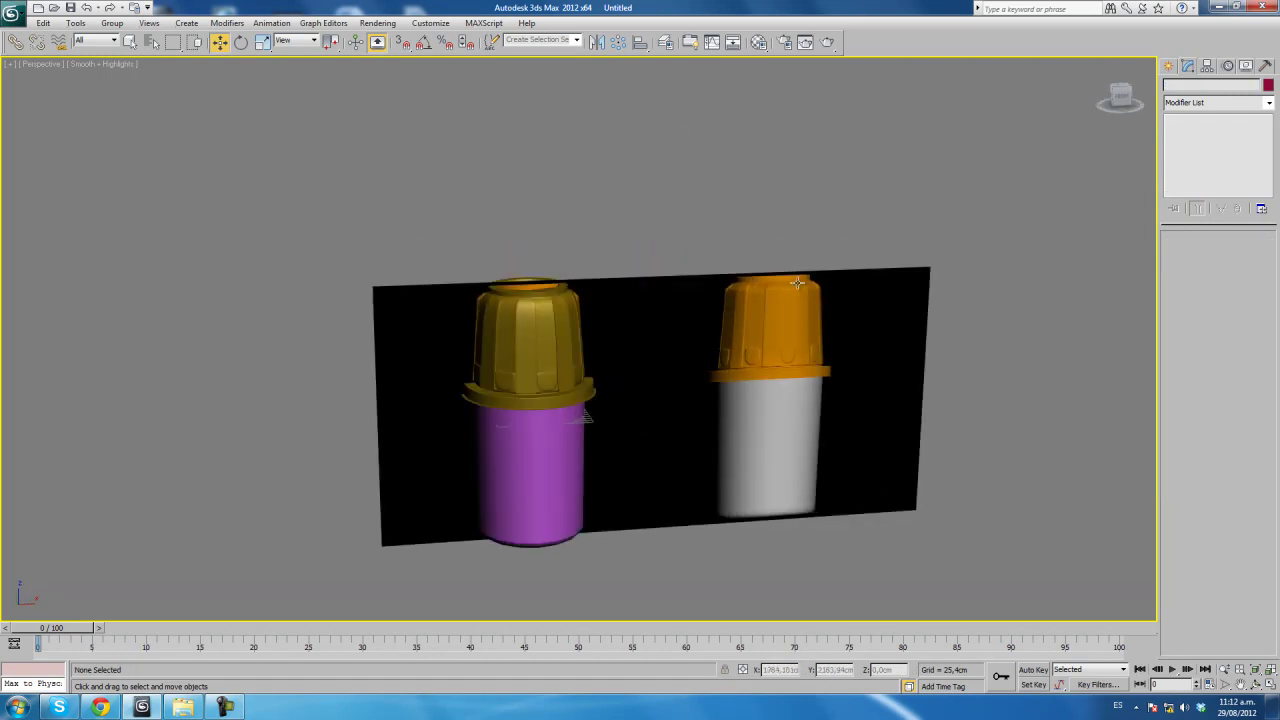
# Delete both reference planes, including Plane001, from the scene.
pyautogui.click(792, 339)
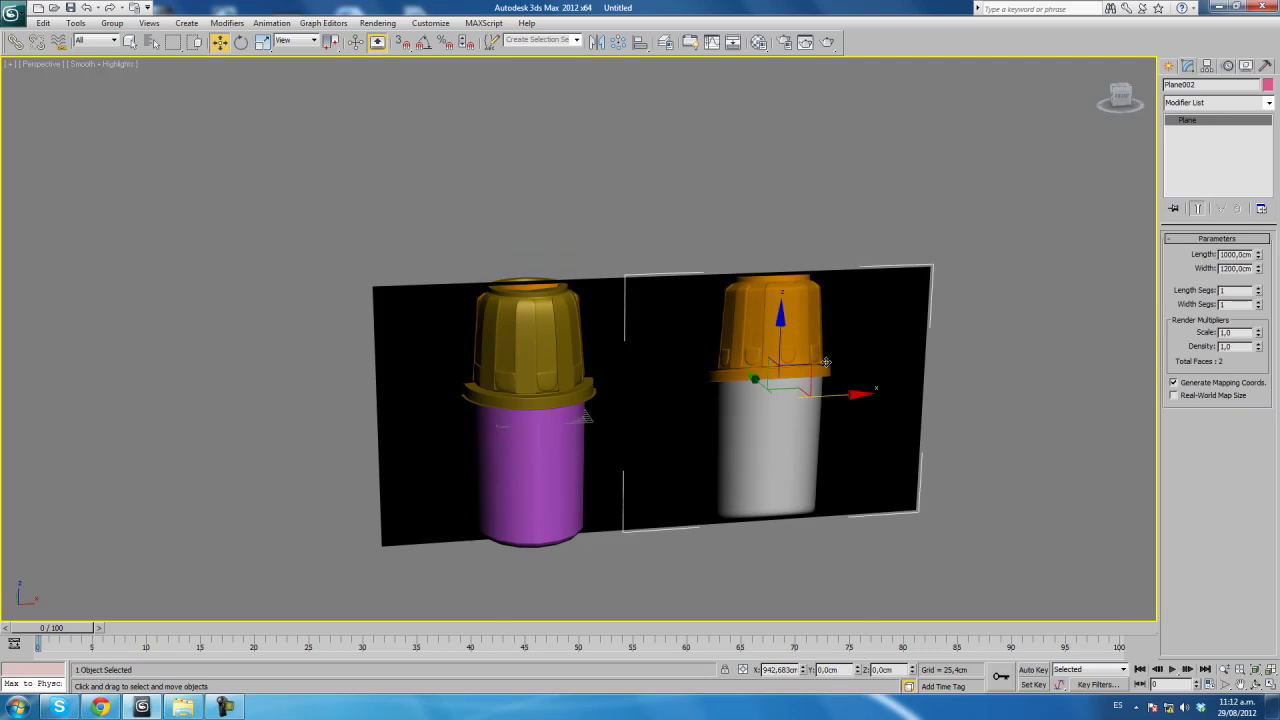
pyautogui.press('Delete')
pyautogui.click(652, 318)
pyautogui.moveTo(620, 410); pyautogui.dragTo(1040, 385)
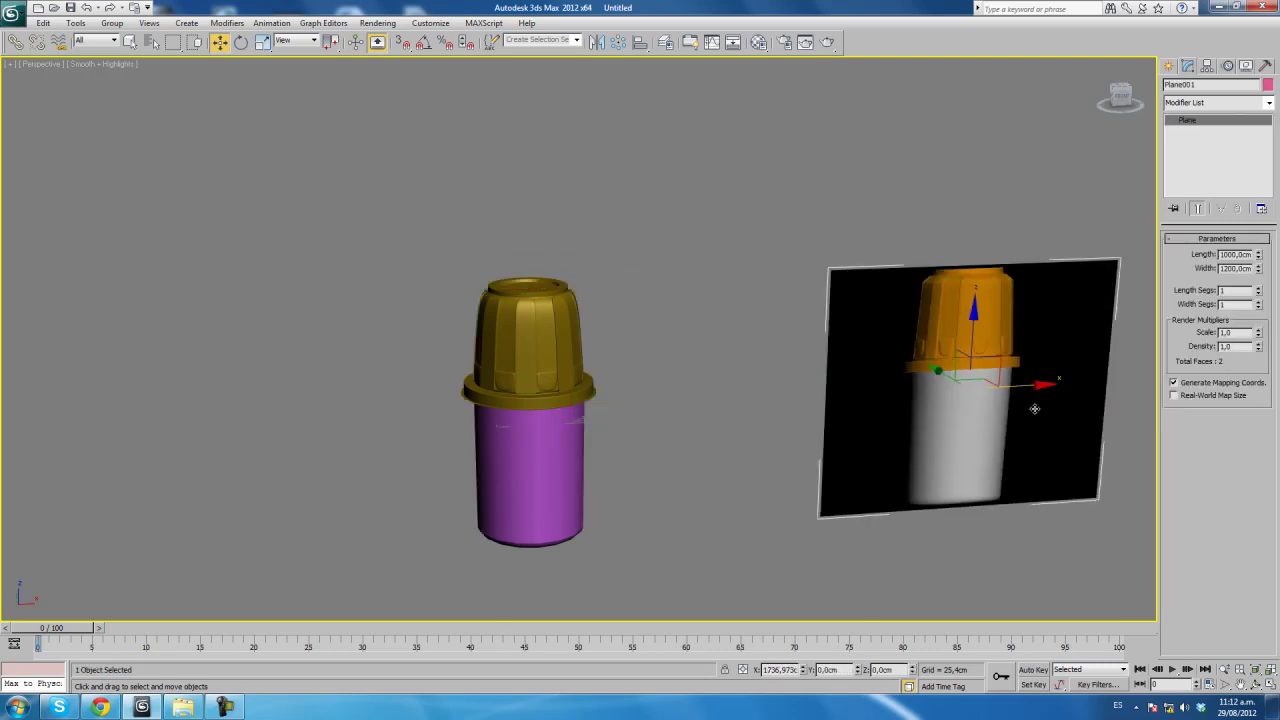
pyautogui.press('Delete')
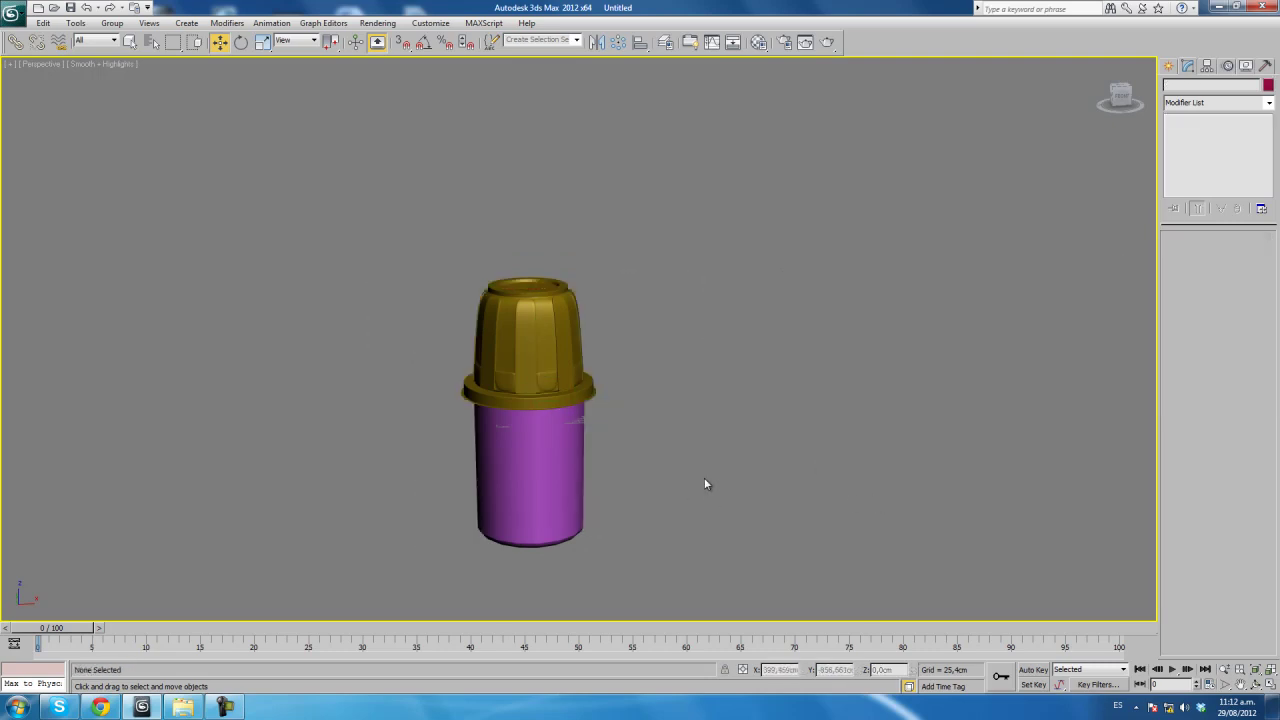
# Frame the whole cup straight on in the Front viewport.
pyautogui.scroll(3, 614, 478)
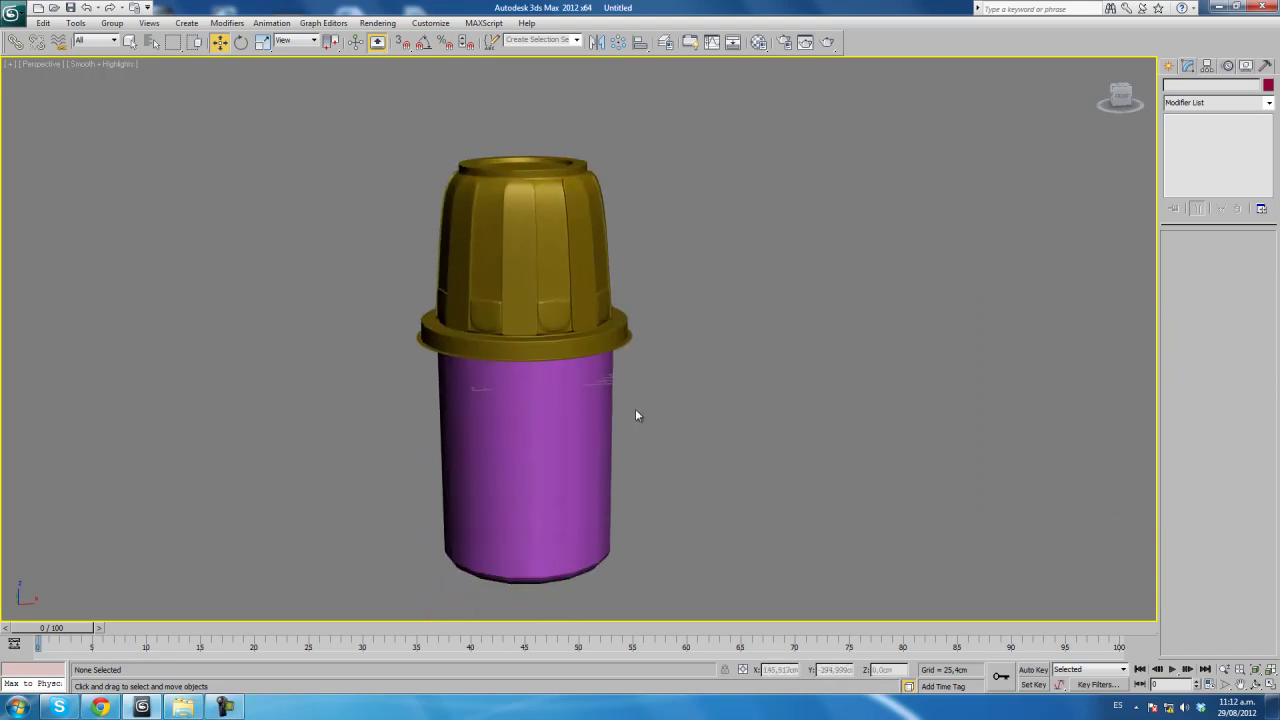
pyautogui.moveTo(634, 417)
pyautogui.keyDown('alt'); pyautogui.mouseDown(button='middle')
pyautogui.moveTo(600, 441)
pyautogui.moveTo(511, 414)
pyautogui.moveTo(437, 420)
pyautogui.moveTo(502, 414)
pyautogui.mouseUp(button='middle'); pyautogui.keyUp('alt')
pyautogui.press('f')
pyautogui.scroll(-1, 565, 385)
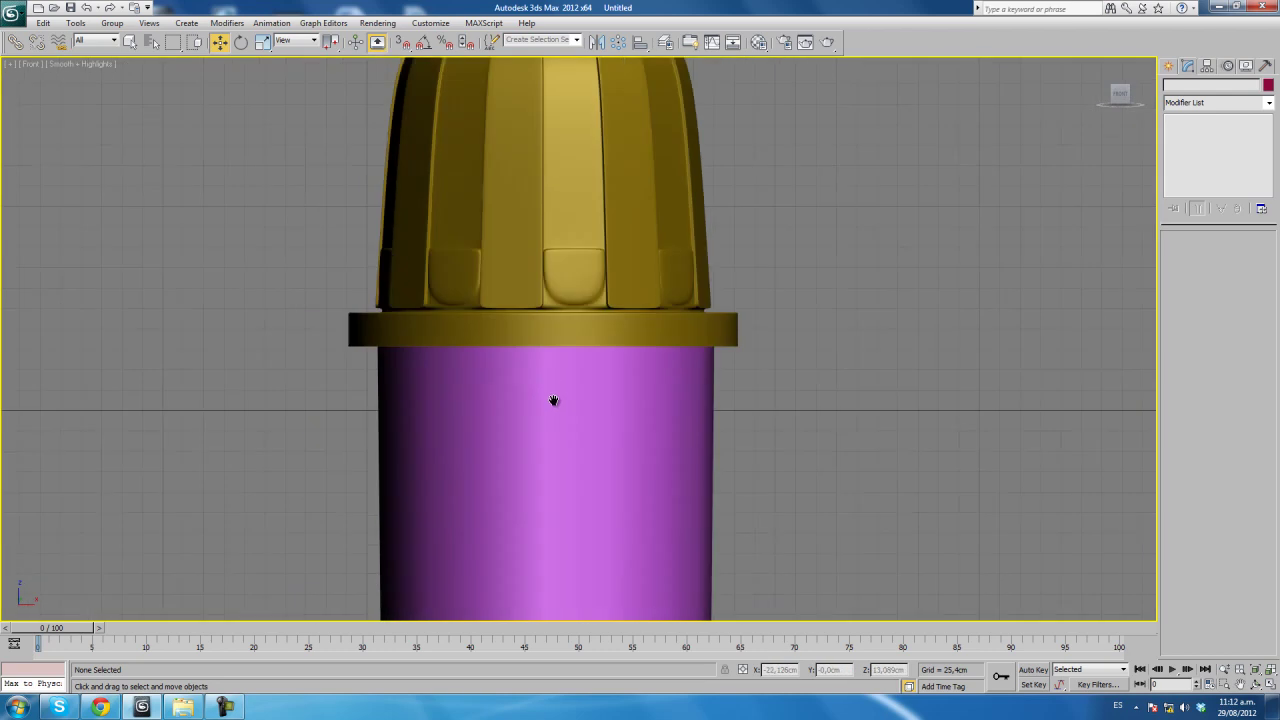
pyautogui.scroll(-1, 558, 382)
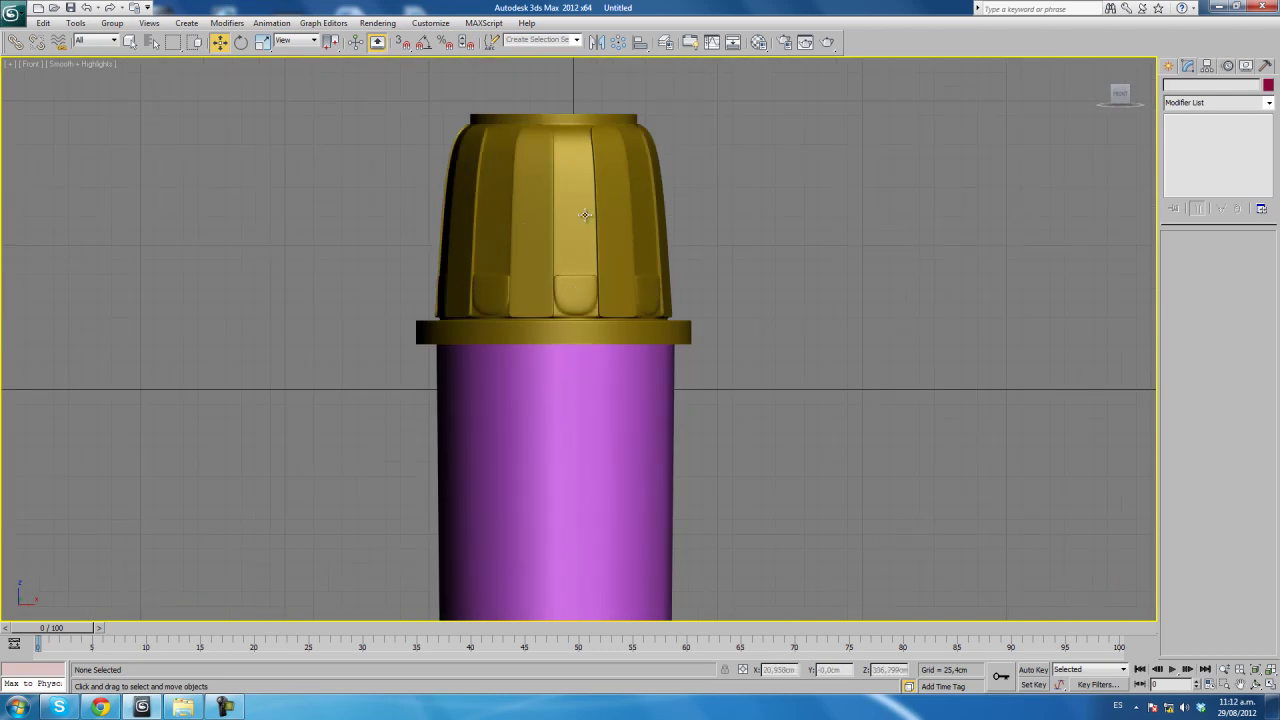
pyautogui.moveTo(715, 509); pyautogui.dragTo(735, 451, button='middle')
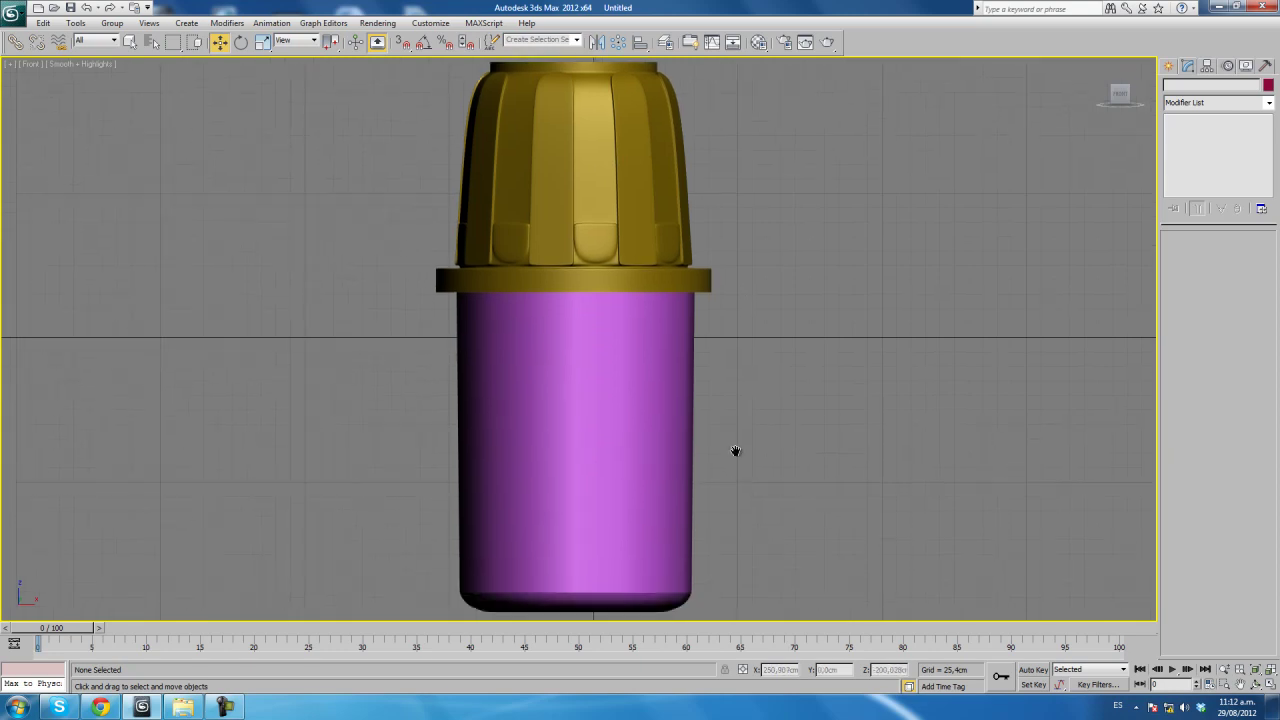
# Make slot 2 an Arch & Design material with the Translucent Plastic Film template.
pyautogui.press('m')
pyautogui.click(97, 137)
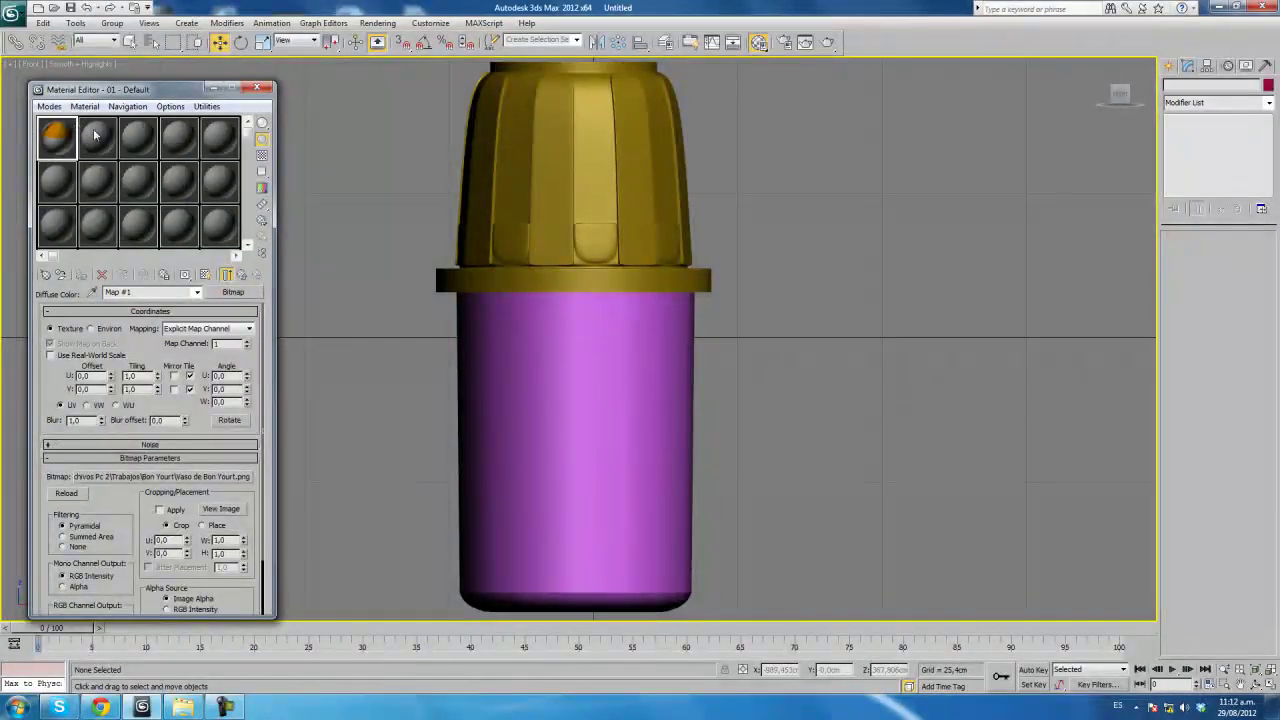
pyautogui.click(233, 292)
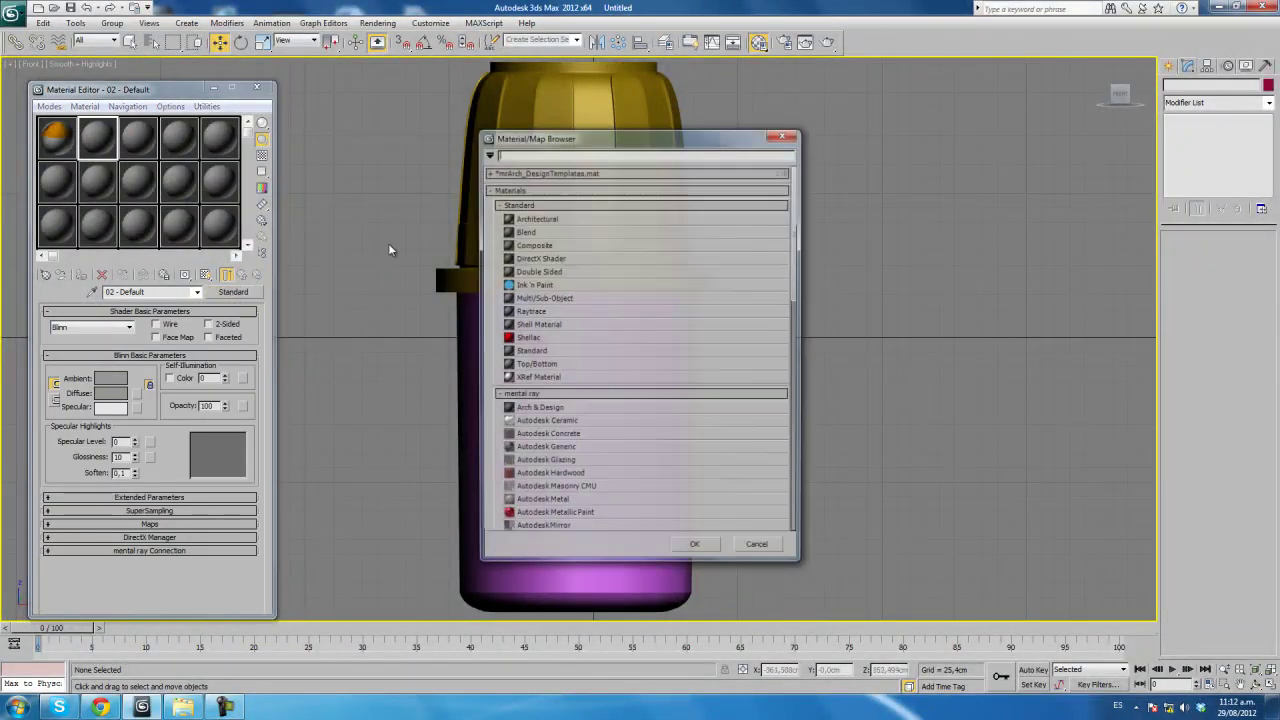
pyautogui.doubleClick(540, 409)
pyautogui.click(253, 327)
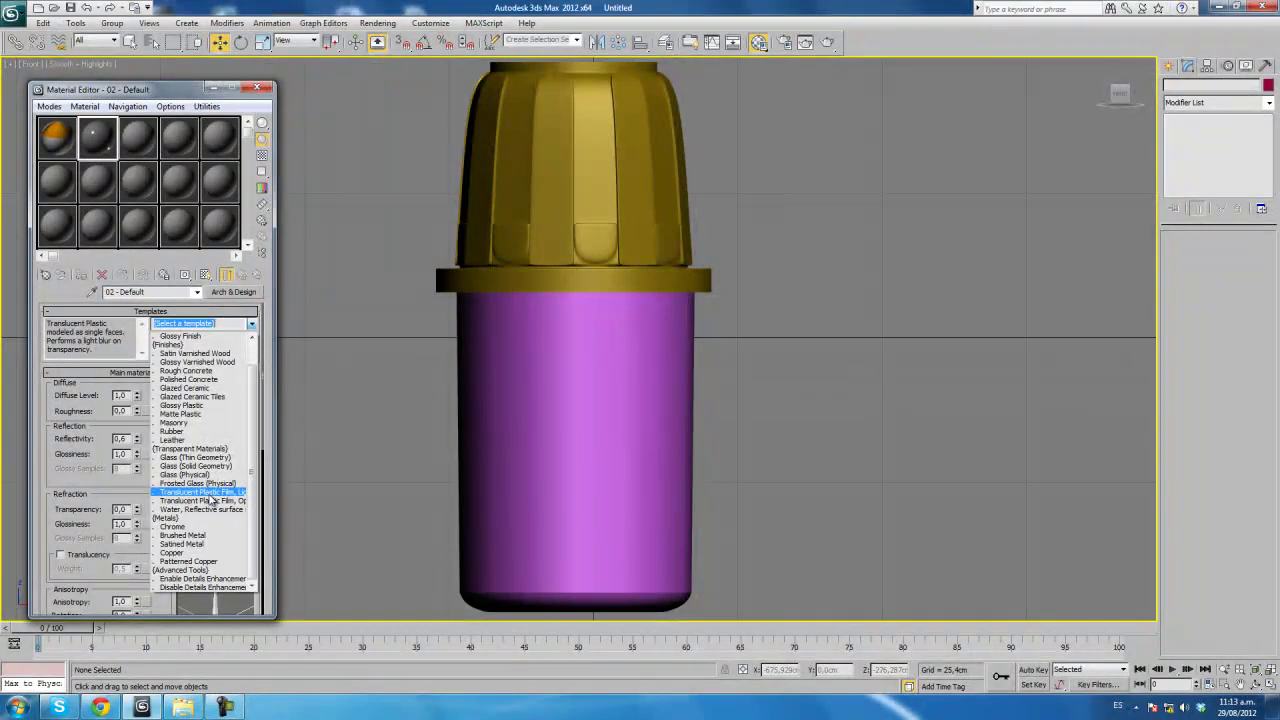
pyautogui.click(211, 493)
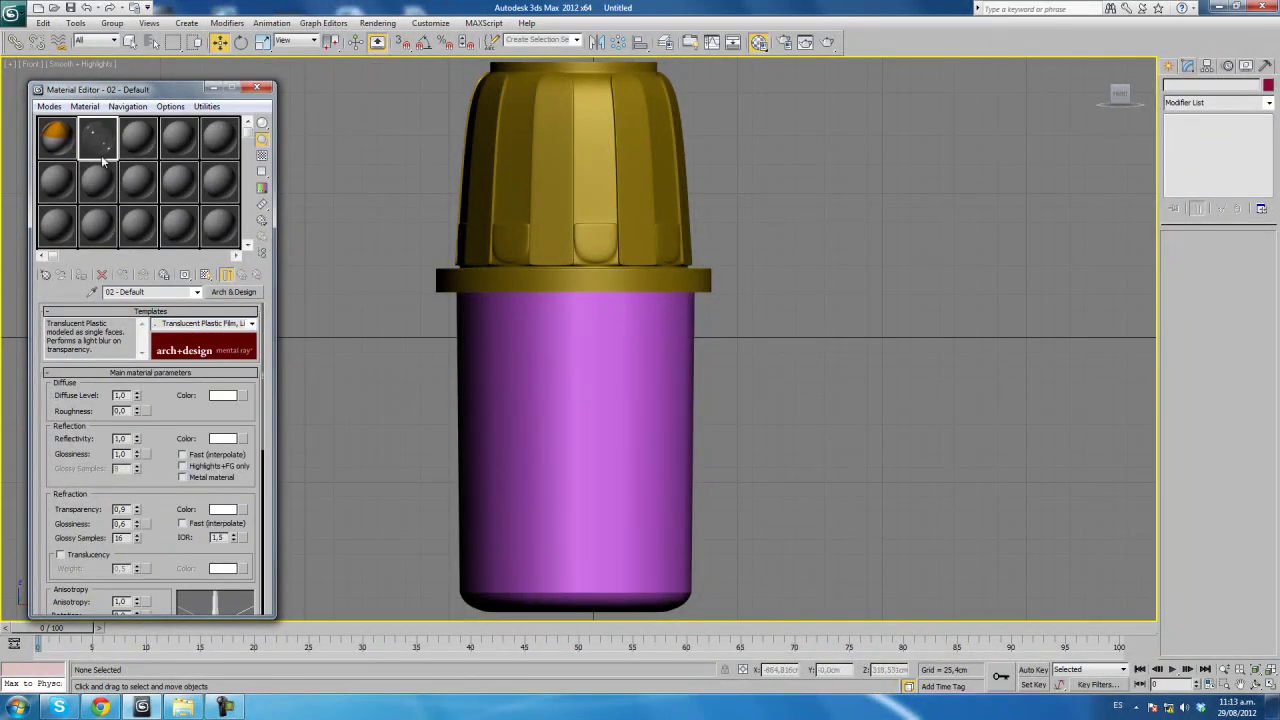
# Give the material orange refraction and diffuse colours and assign it to the lid.
pyautogui.click(223, 510)
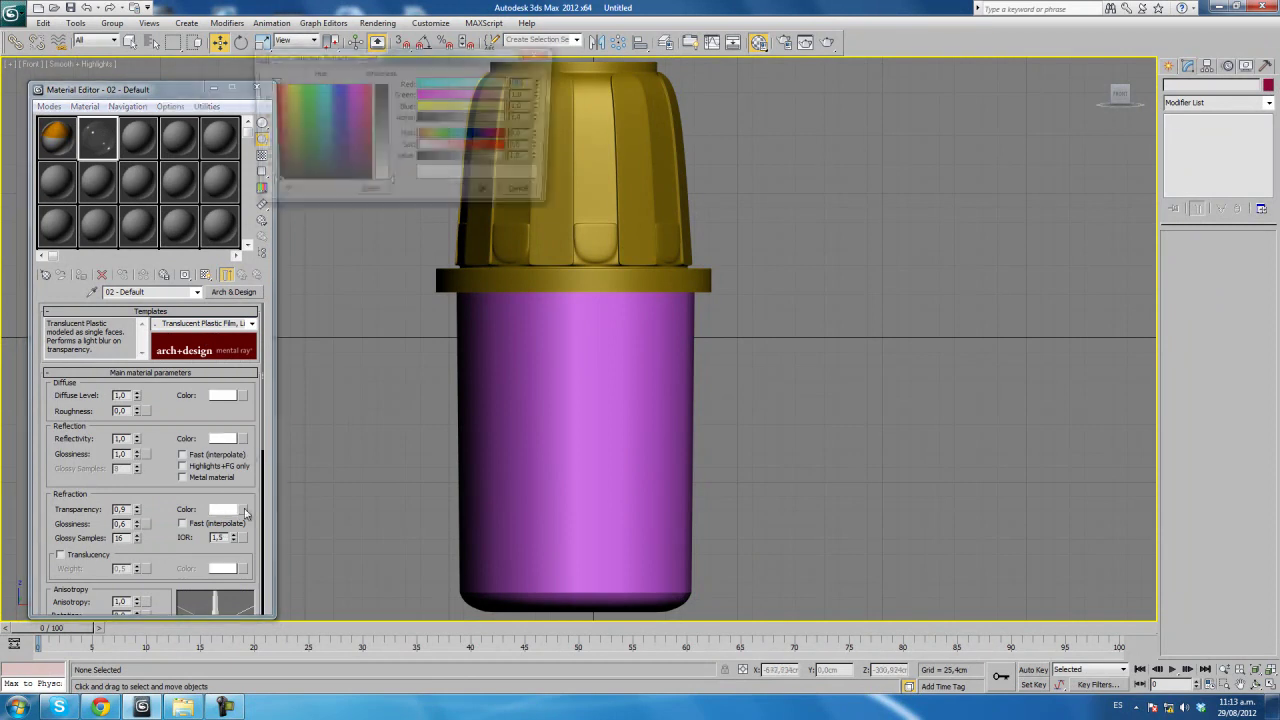
pyautogui.moveTo(421, 137)
pyautogui.mouseDown()
pyautogui.moveTo(504, 148)
pyautogui.moveTo(497, 160)
pyautogui.mouseUp()
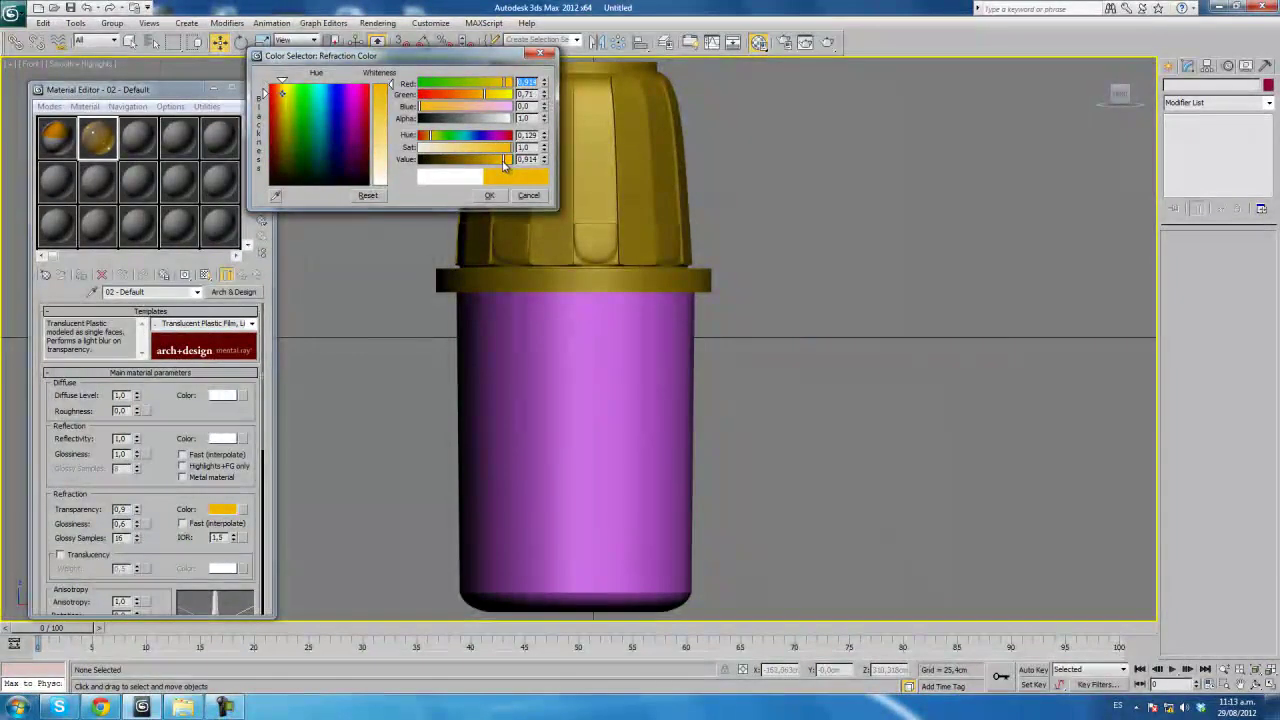
pyautogui.click(489, 195)
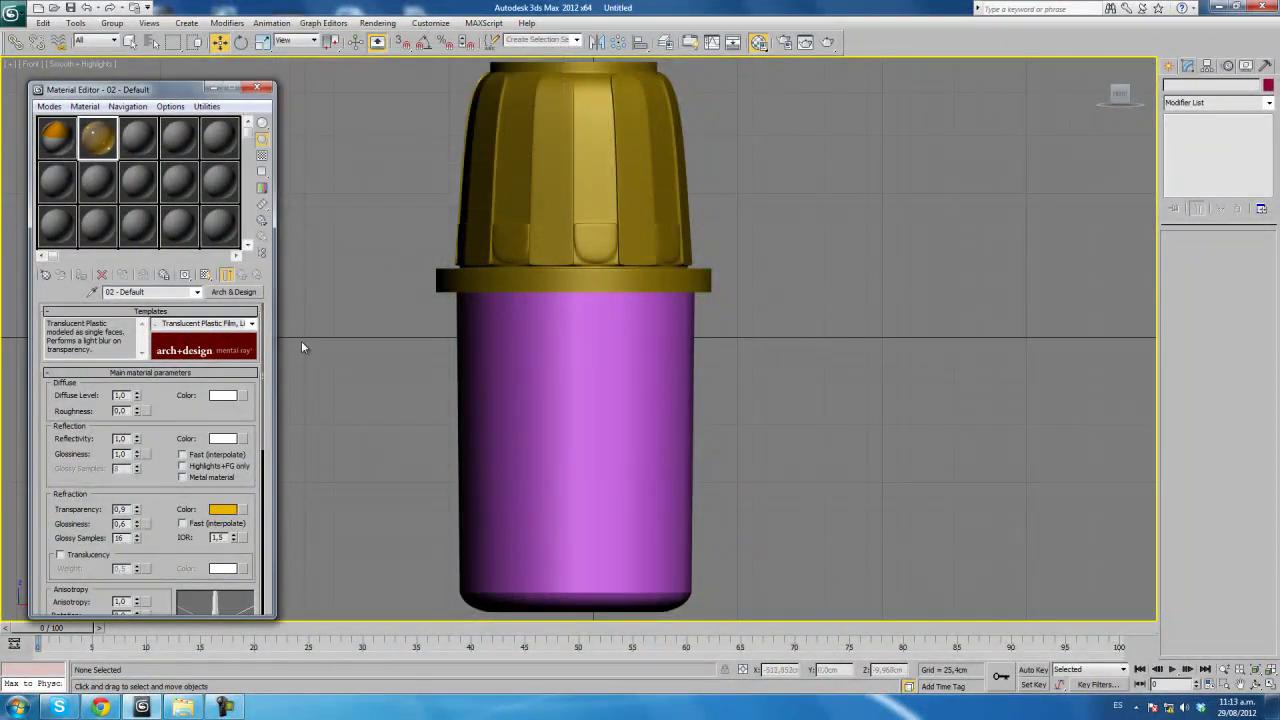
pyautogui.click(225, 396)
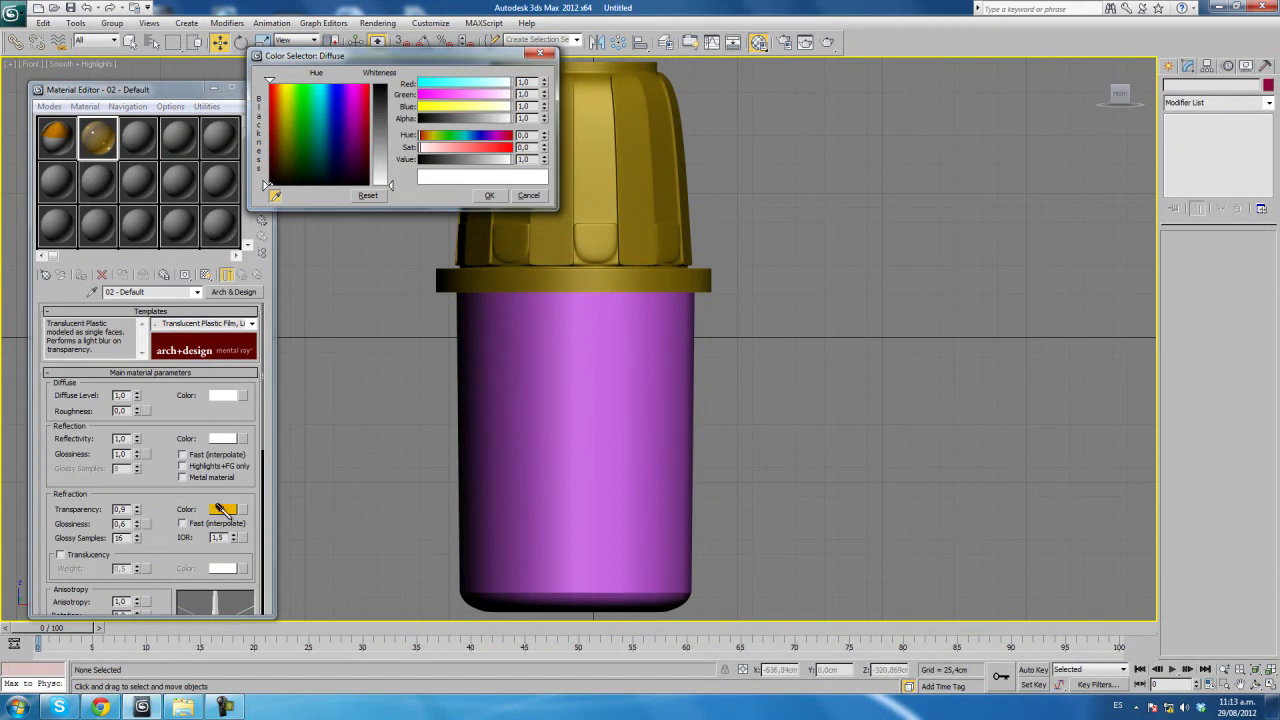
pyautogui.moveTo(225, 510); pyautogui.dragTo(222, 395)
pyautogui.click(489, 195)
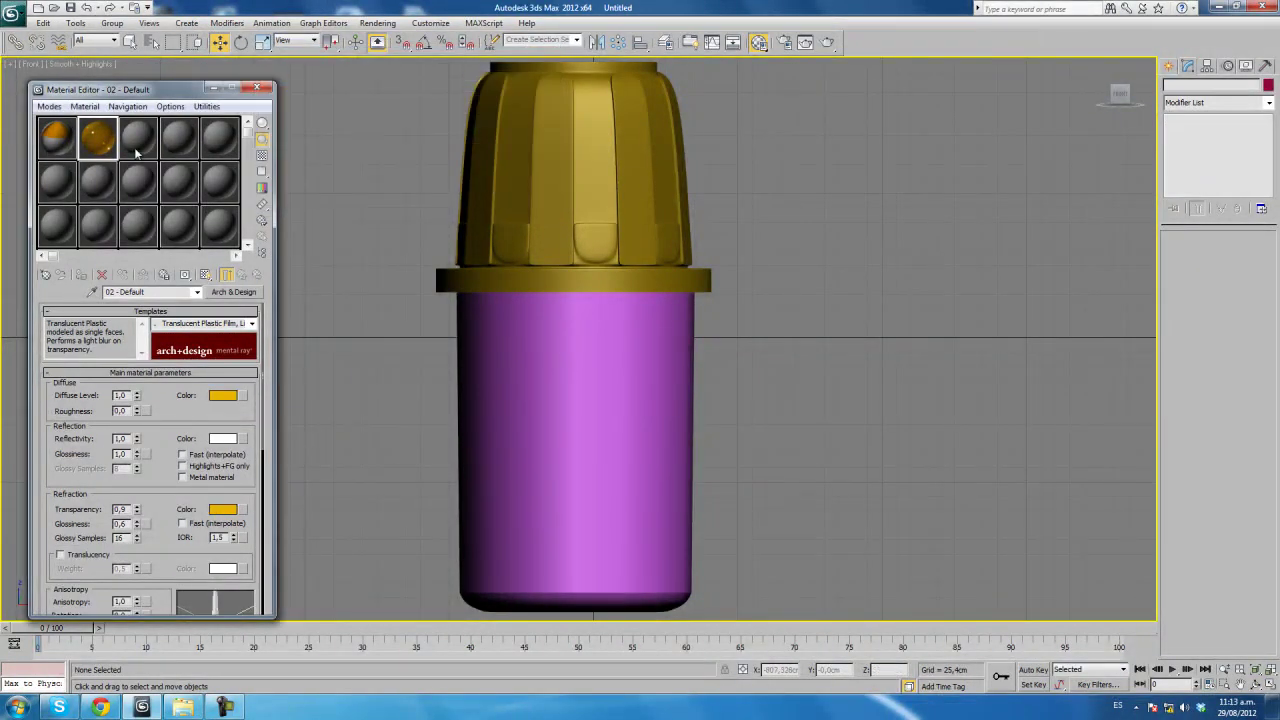
pyautogui.click(519, 141)
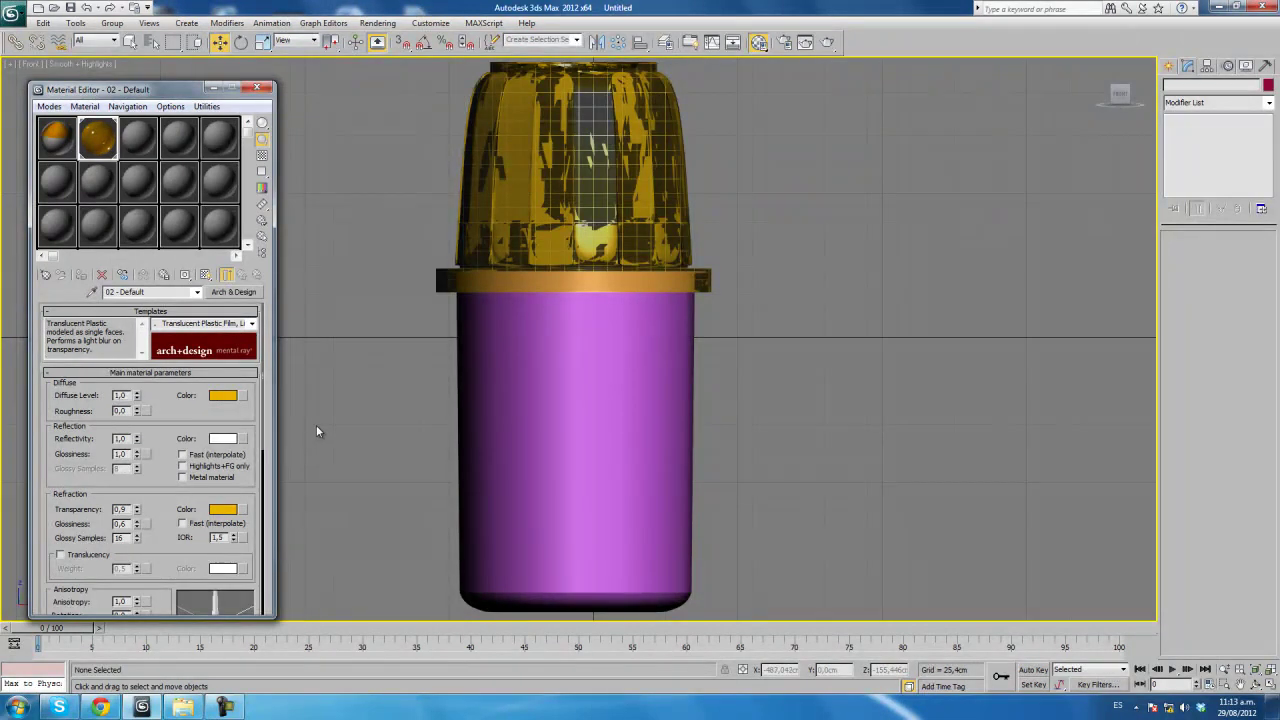
# Set the third material slot to Arch & Design.
pyautogui.click(136, 137)
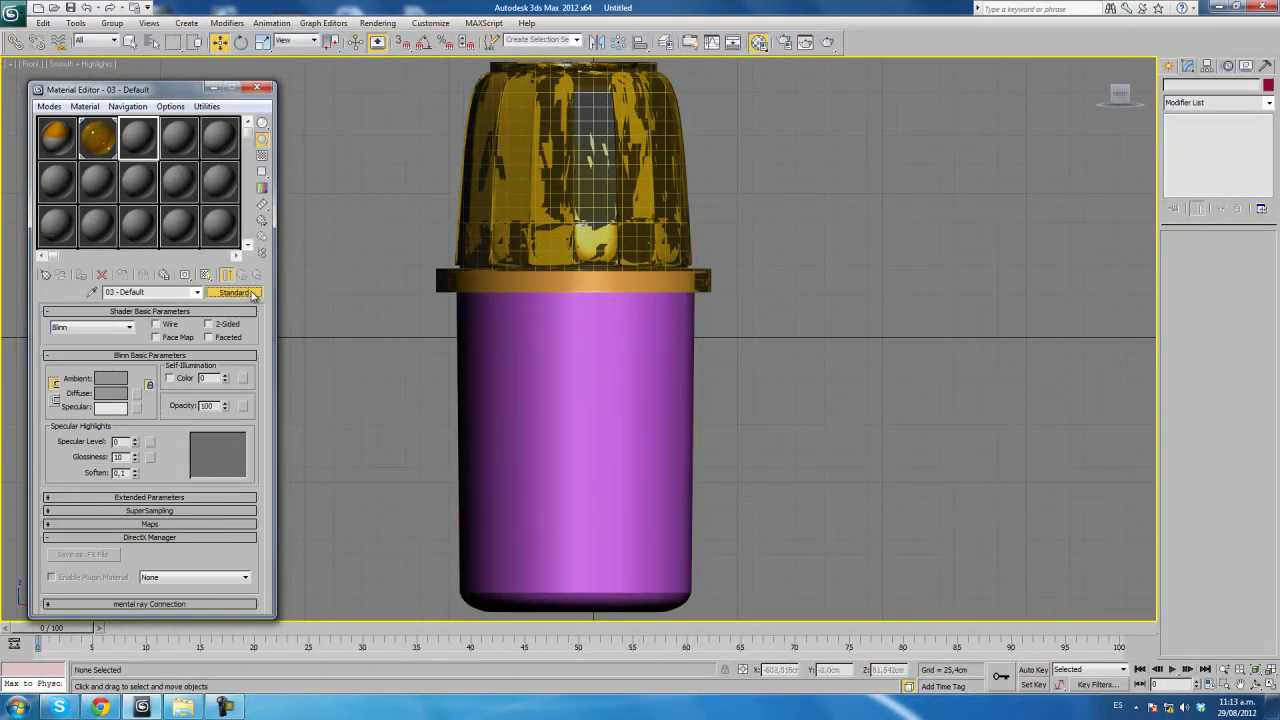
pyautogui.click(233, 291)
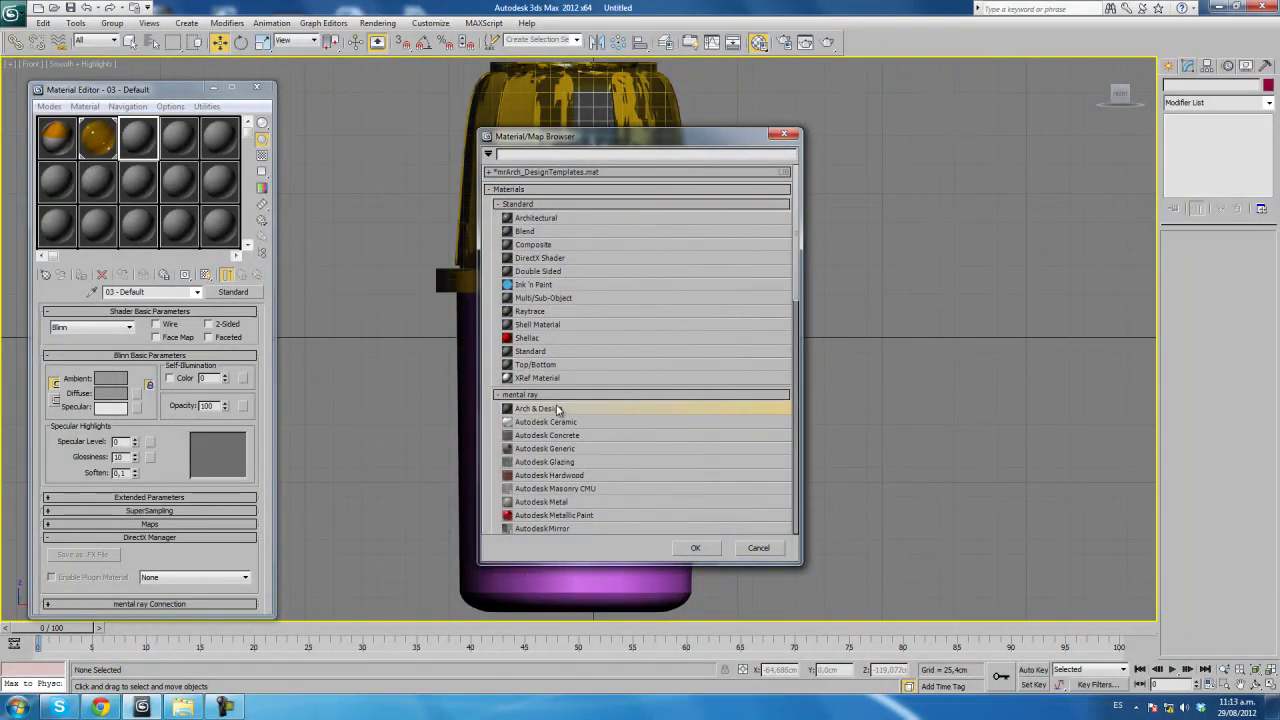
pyautogui.doubleClick(560, 408)
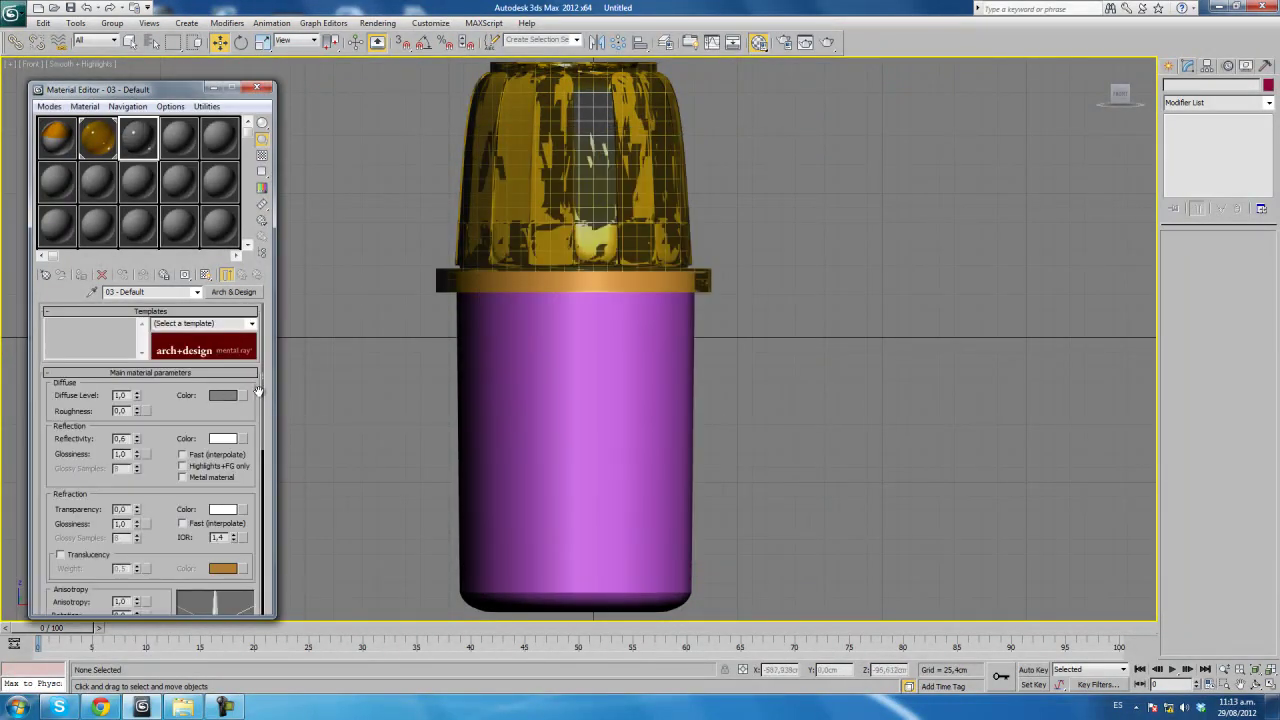
# Load Etiqueta de referencia.jpg as a Bitmap diffuse map for Material 03.
pyautogui.click(245, 397)
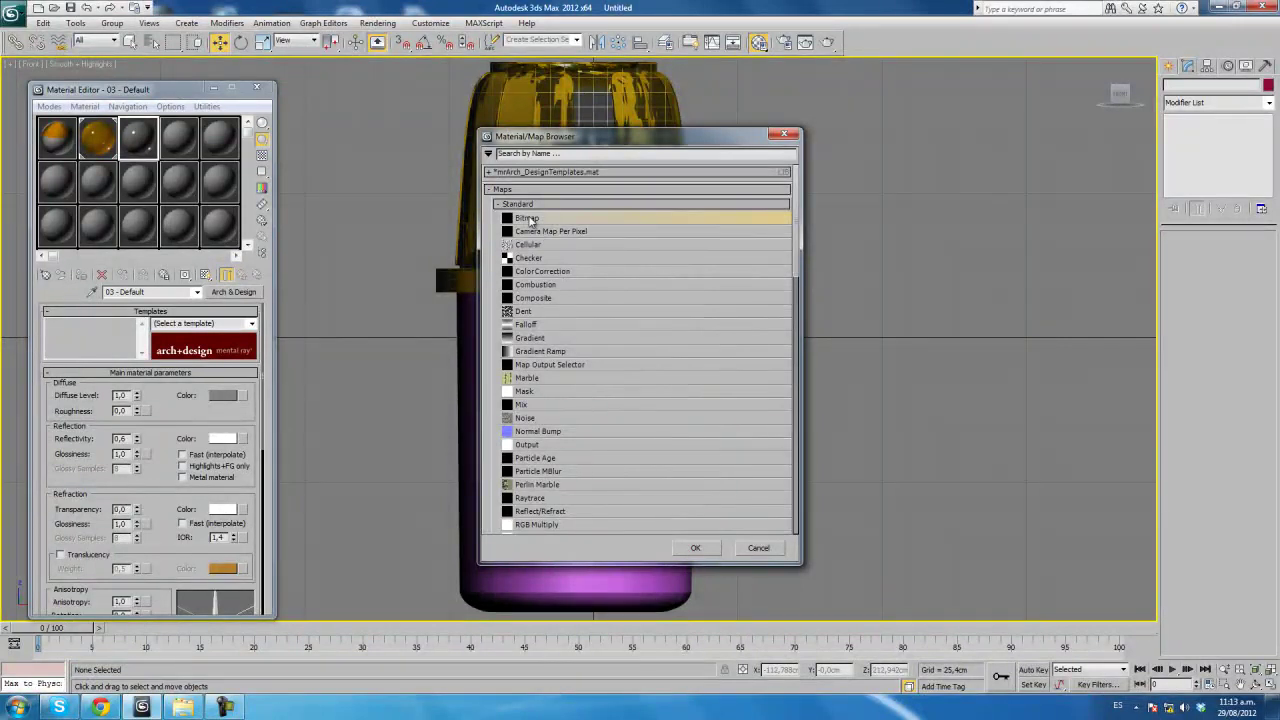
pyautogui.doubleClick(522, 224)
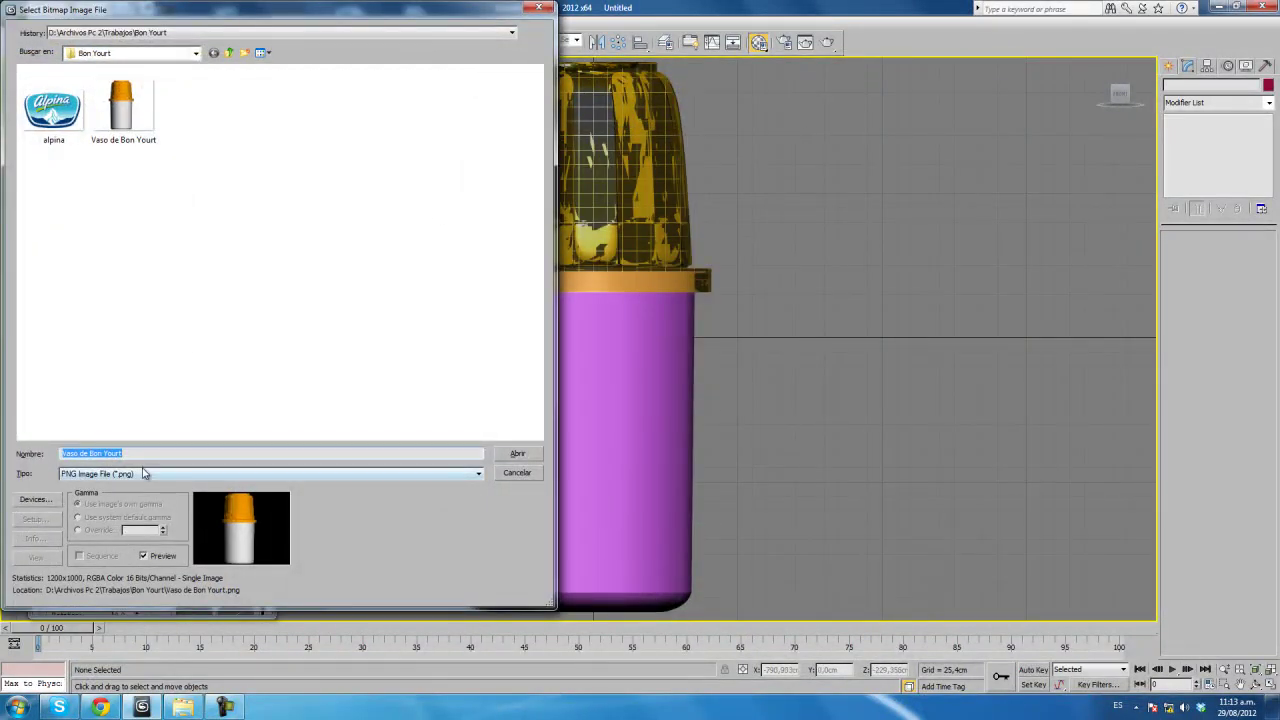
pyautogui.click(145, 474)
pyautogui.click(100, 486)
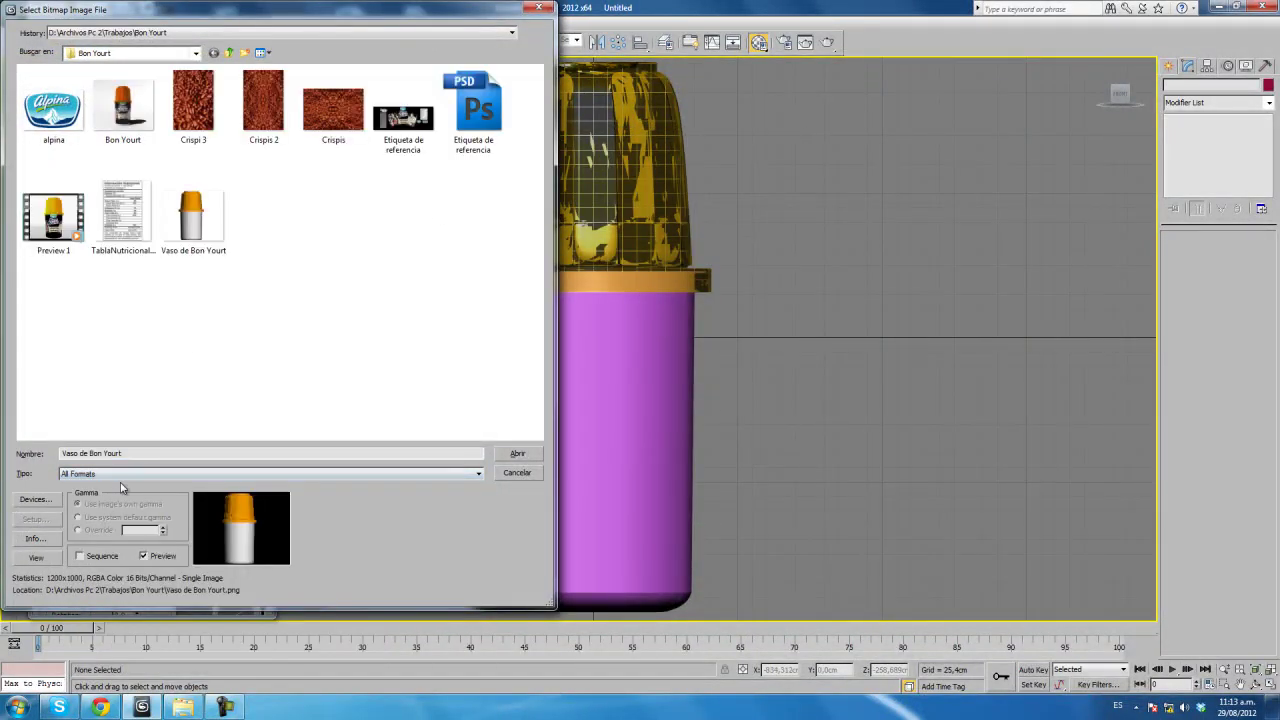
pyautogui.click(480, 105)
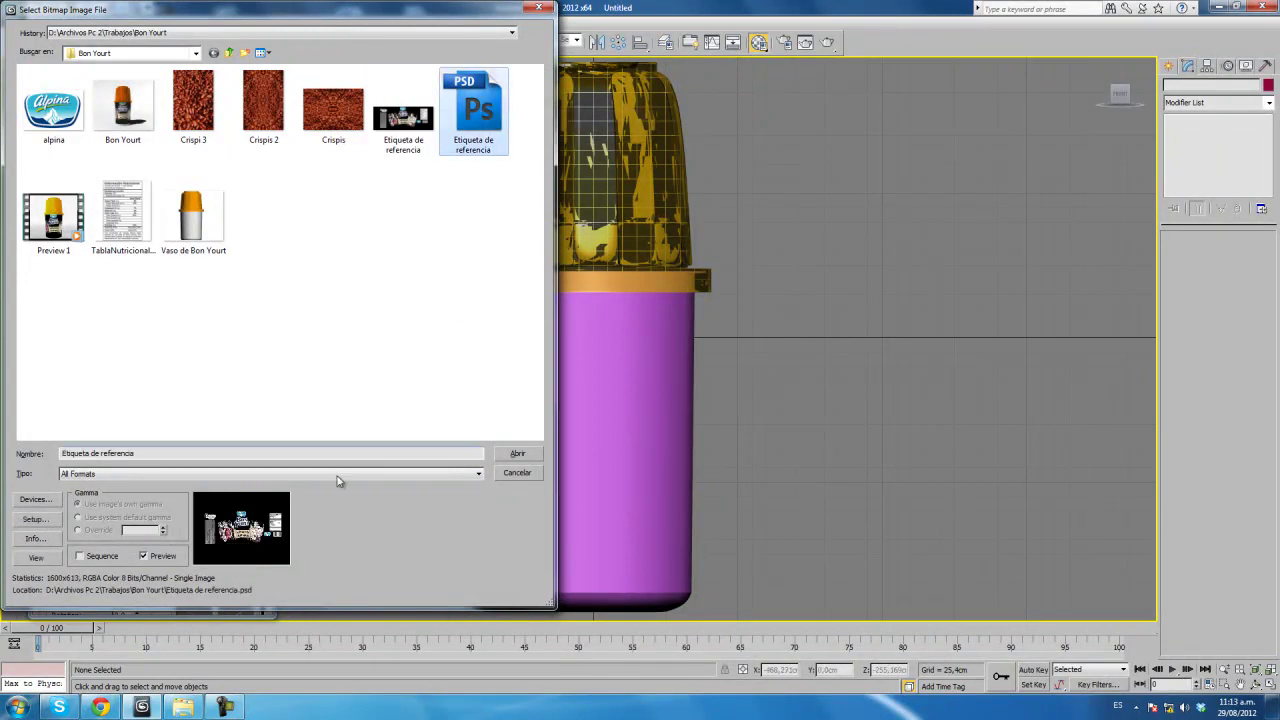
pyautogui.click(415, 118)
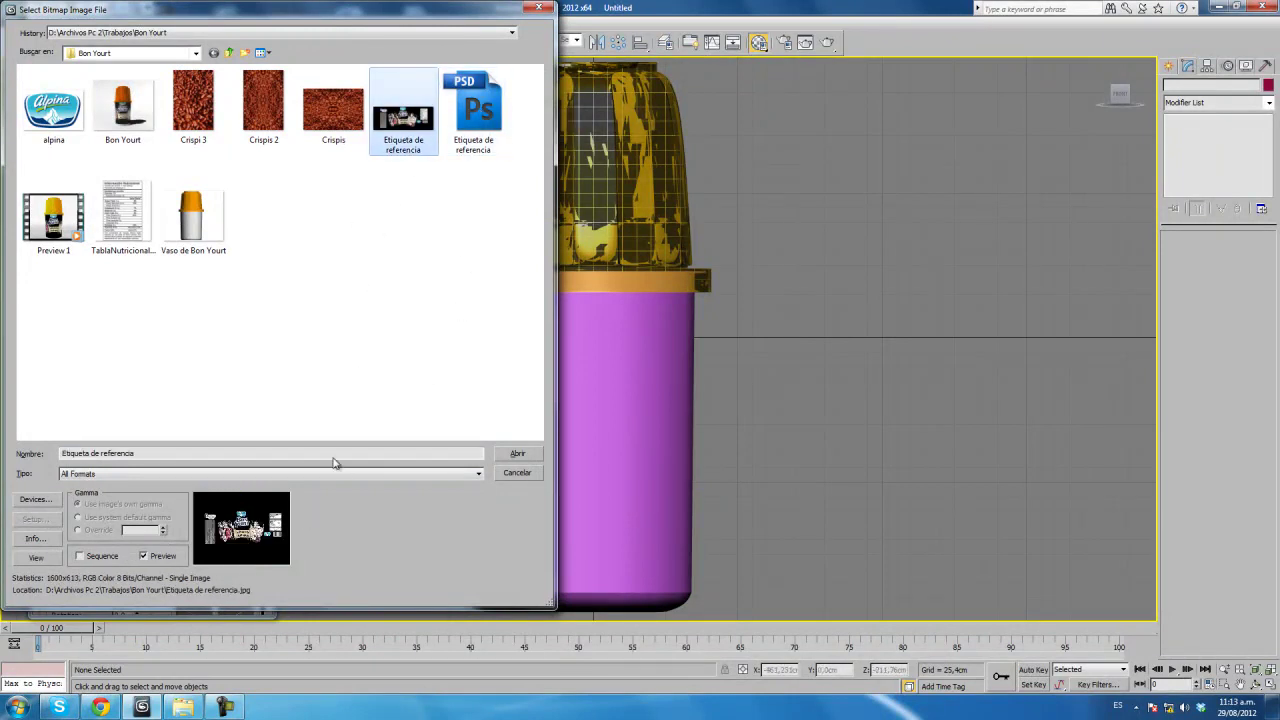
pyautogui.click(517, 455)
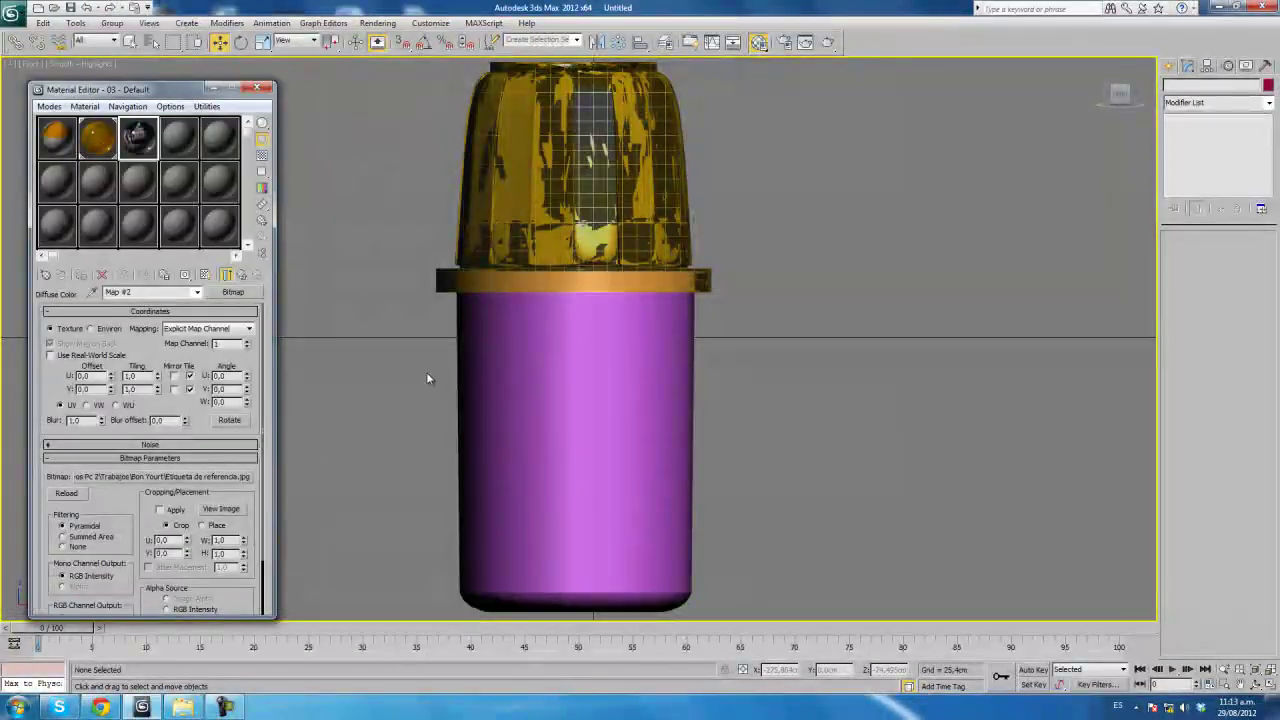
# Select the cup body at Polygon level and pick the fourth material slot.
pyautogui.click(580, 425)
pyautogui.click(1231, 254)
pyautogui.click(178, 138)
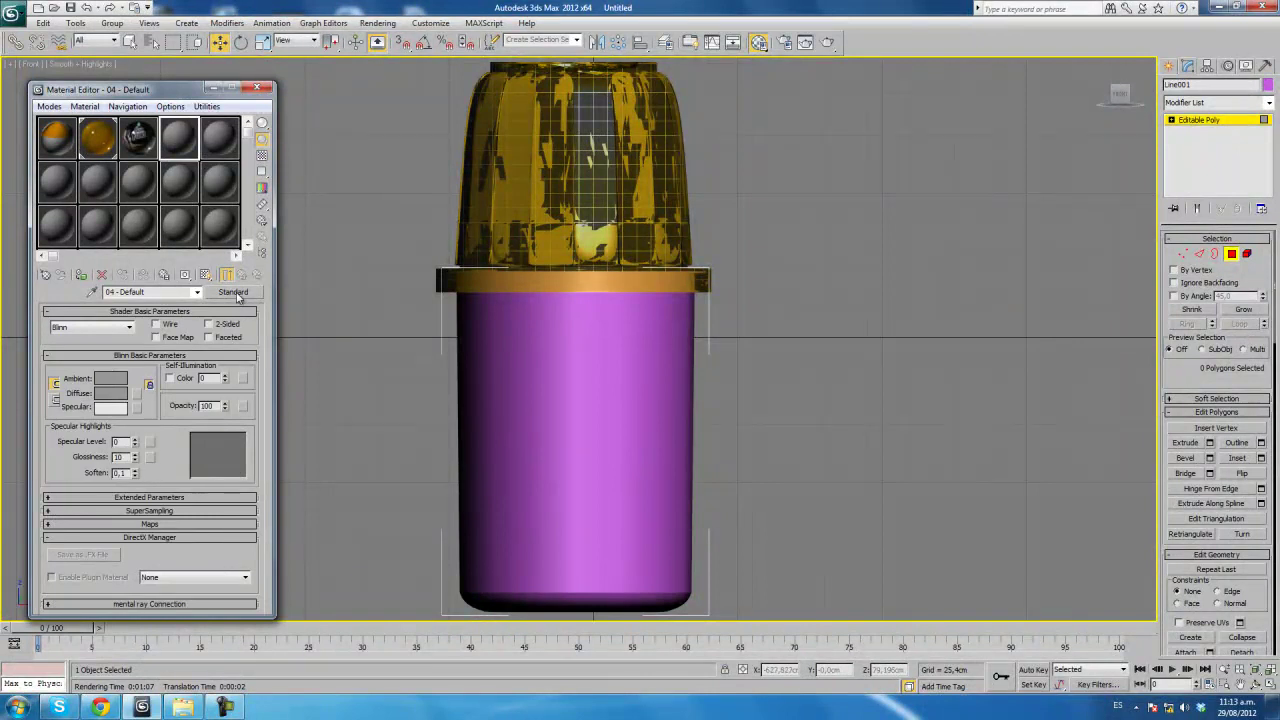
# Make slot 4 a white Arch & Design material and assign it to the cup body.
pyautogui.click(234, 292)
pyautogui.doubleClick(541, 408)
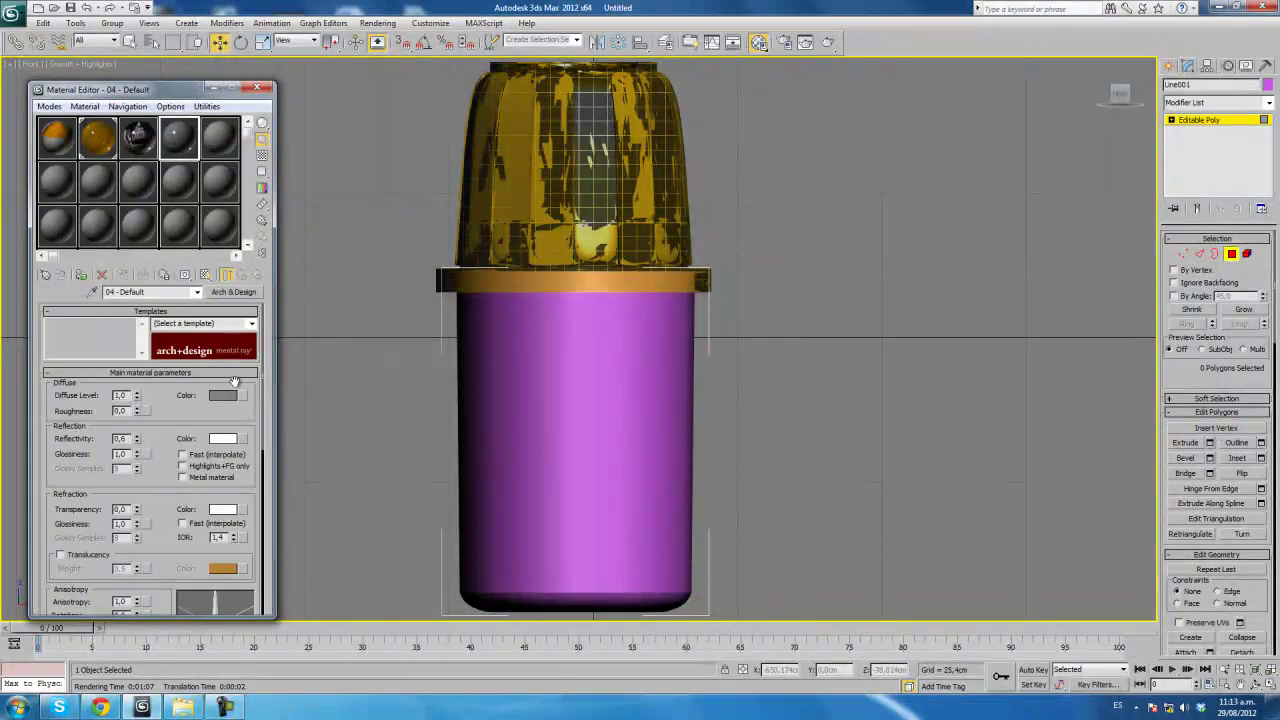
pyautogui.click(222, 396)
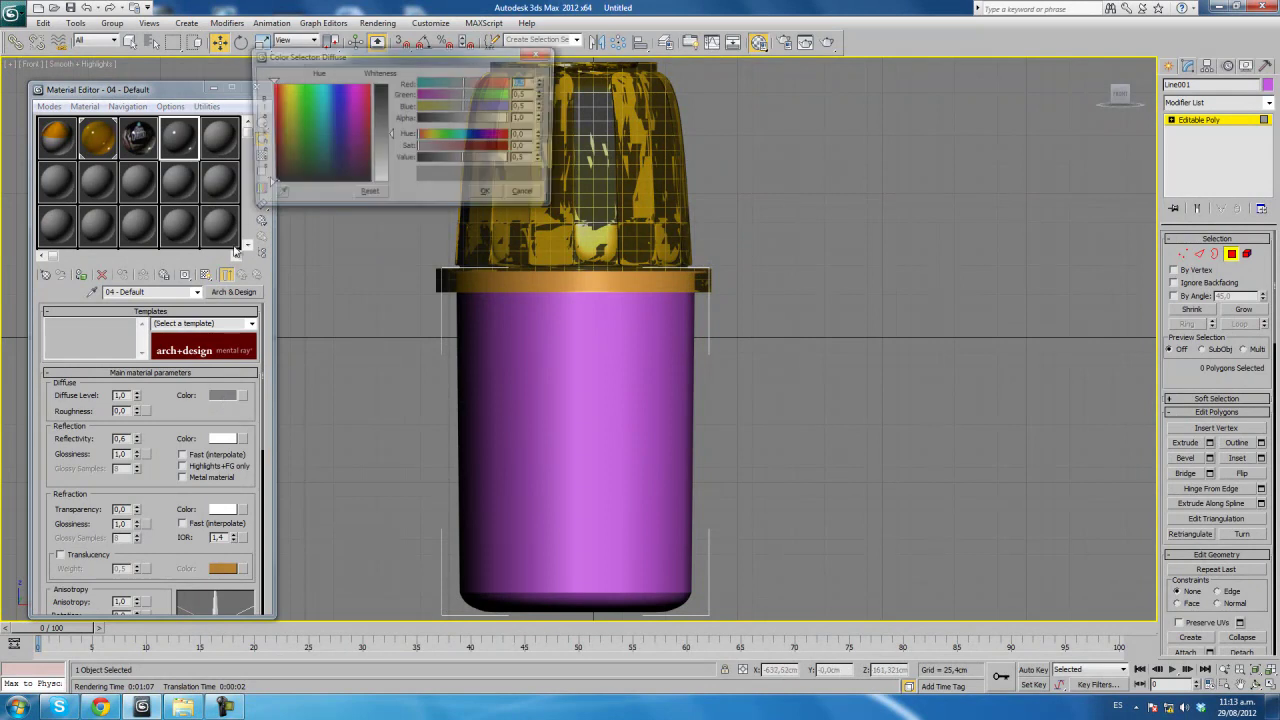
pyautogui.moveTo(391, 132); pyautogui.dragTo(380, 86)
pyautogui.click(489, 195)
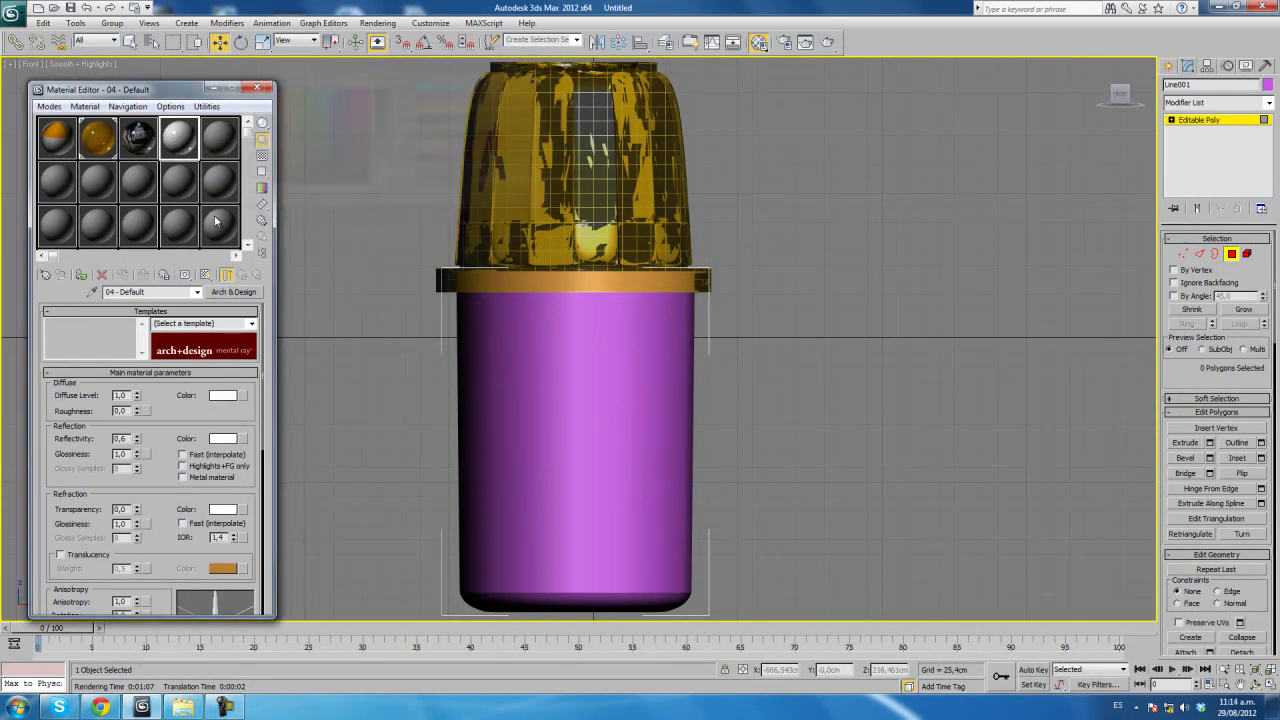
pyautogui.moveTo(181, 135)
pyautogui.mouseDown()
pyautogui.moveTo(590, 443)
pyautogui.moveTo(623, 452)
pyautogui.mouseUp()
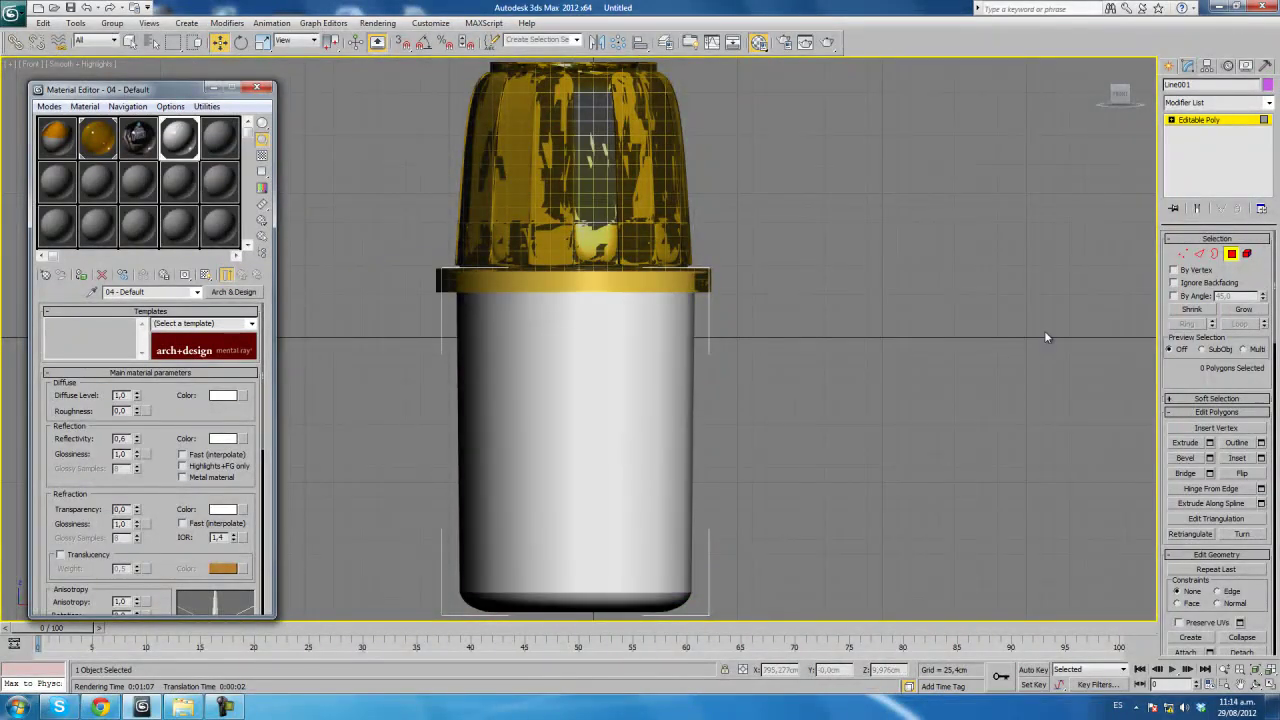
# Select the body's side polygons and drag the slot-3 label material onto them.
pyautogui.moveTo(388, 356); pyautogui.dragTo(913, 572)
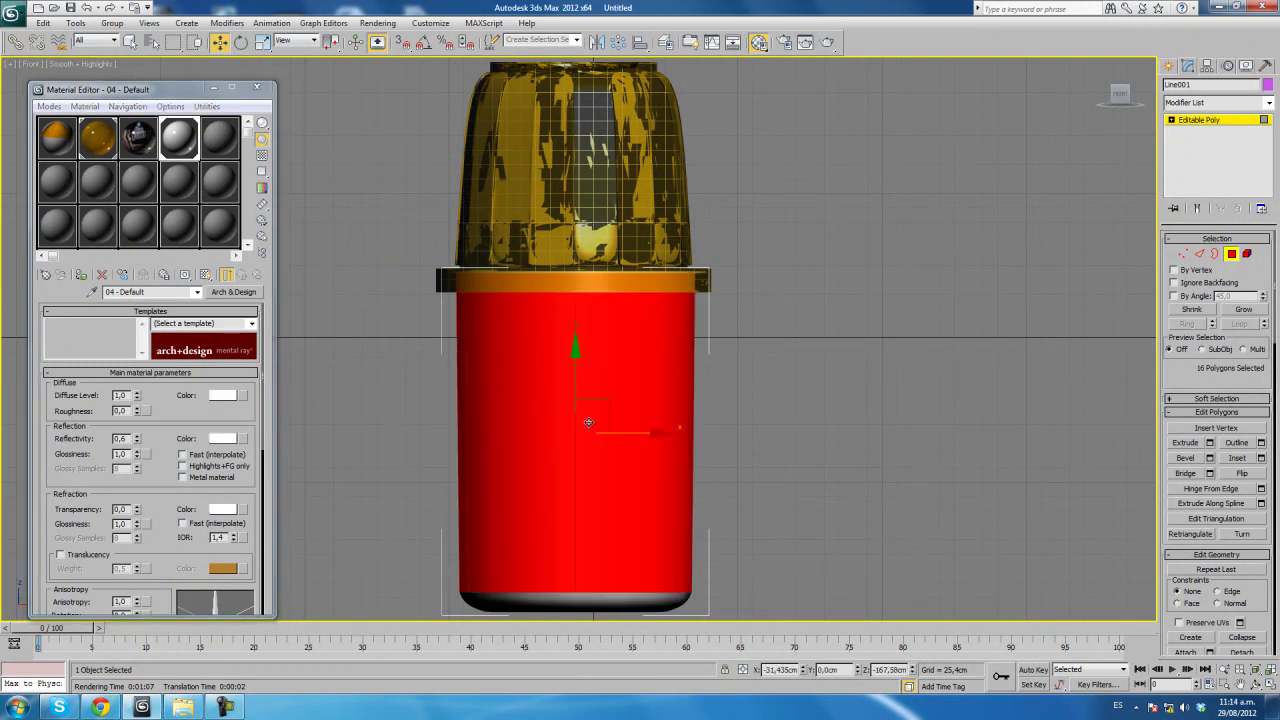
pyautogui.click(137, 160)
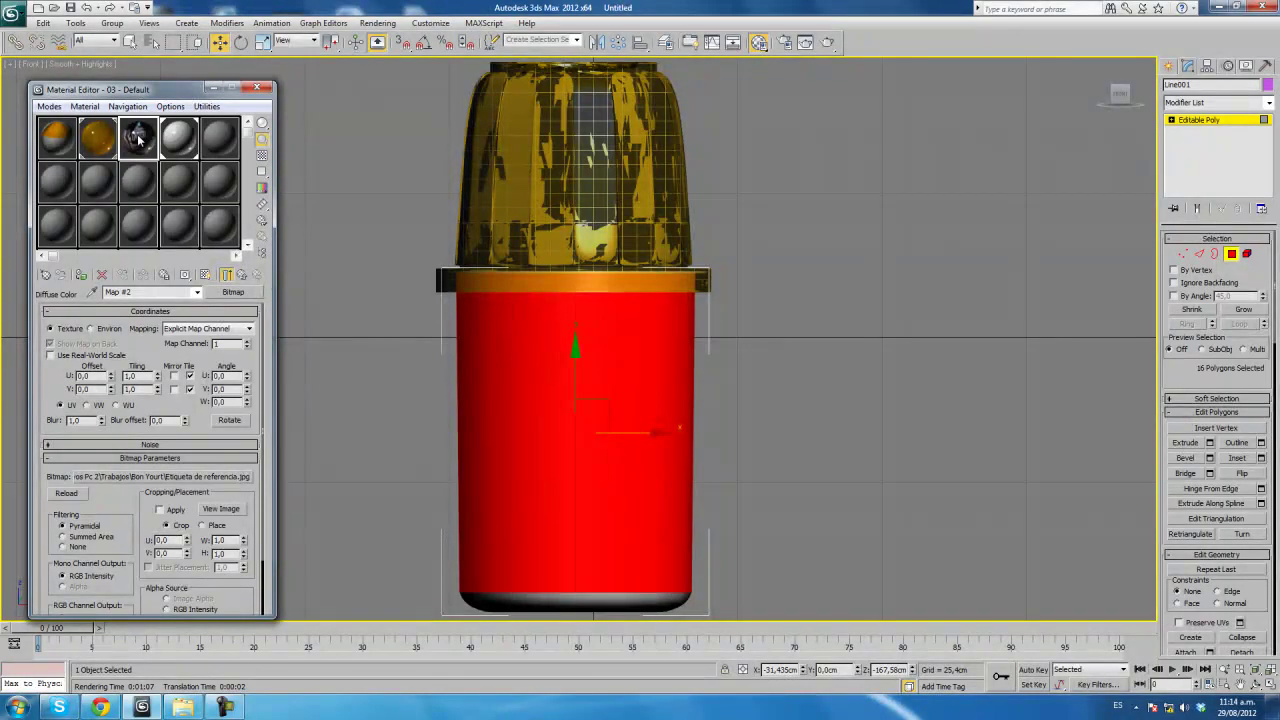
pyautogui.click(242, 274)
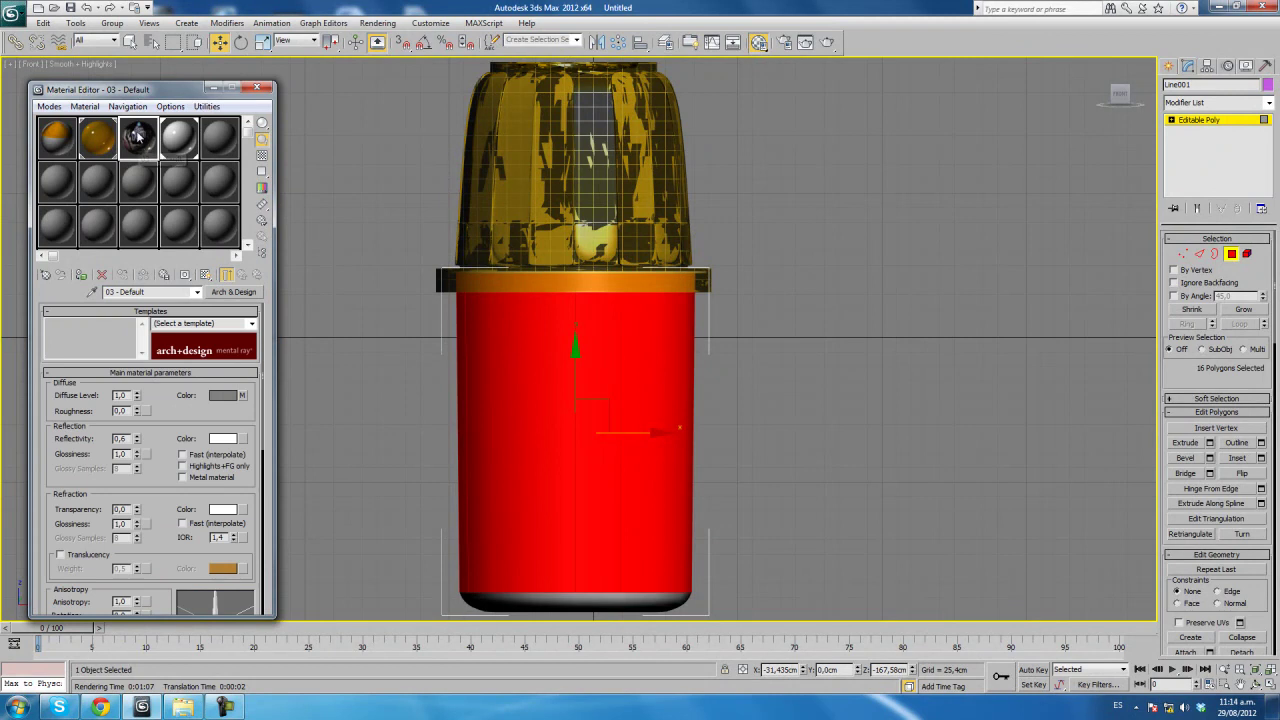
pyautogui.moveTo(137, 140); pyautogui.dragTo(657, 436)
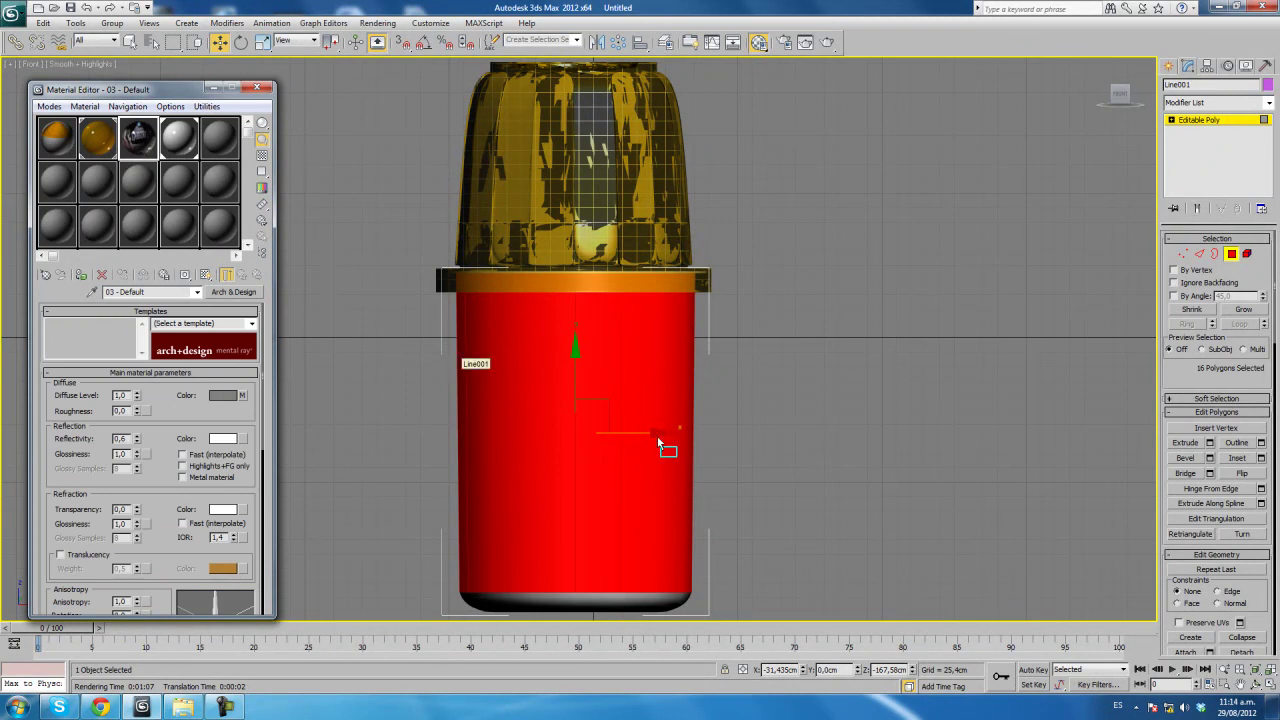
# Add a cylindrical UVW Map aligned on X, with the label shown shaded in the viewport.
pyautogui.click(1268, 104)
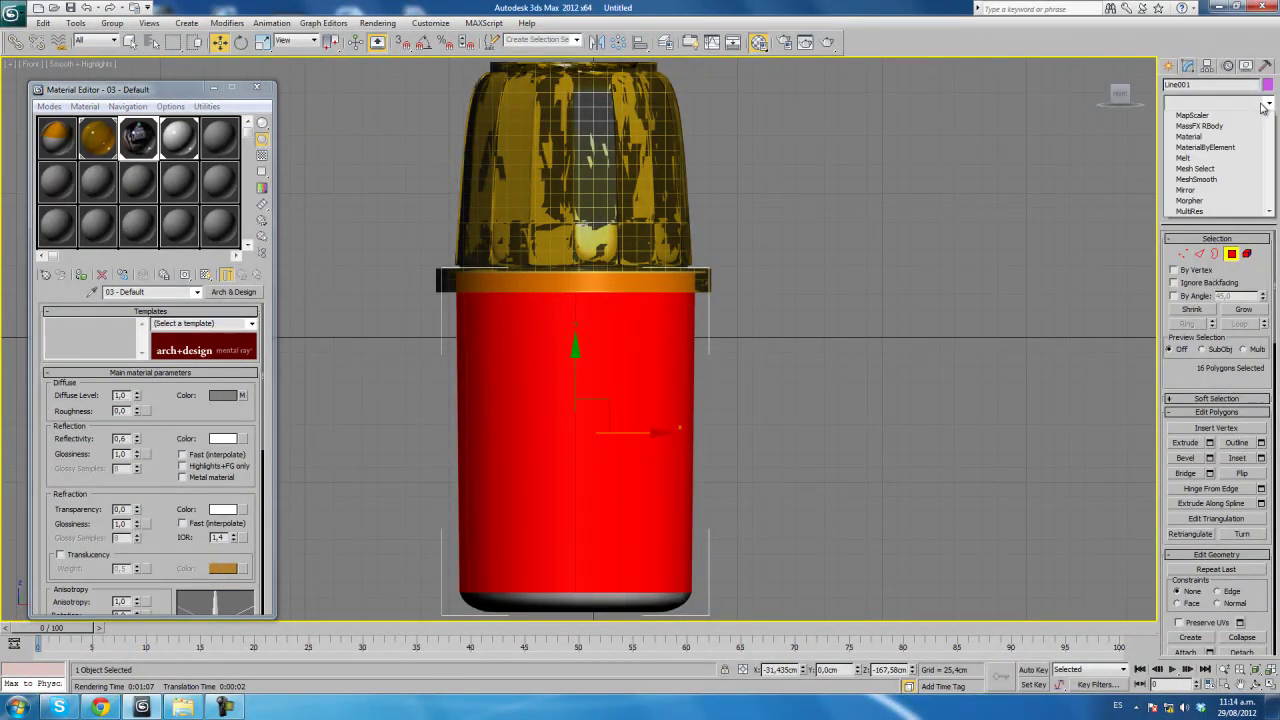
pyautogui.moveTo(1268, 168); pyautogui.dragTo(1268, 437)
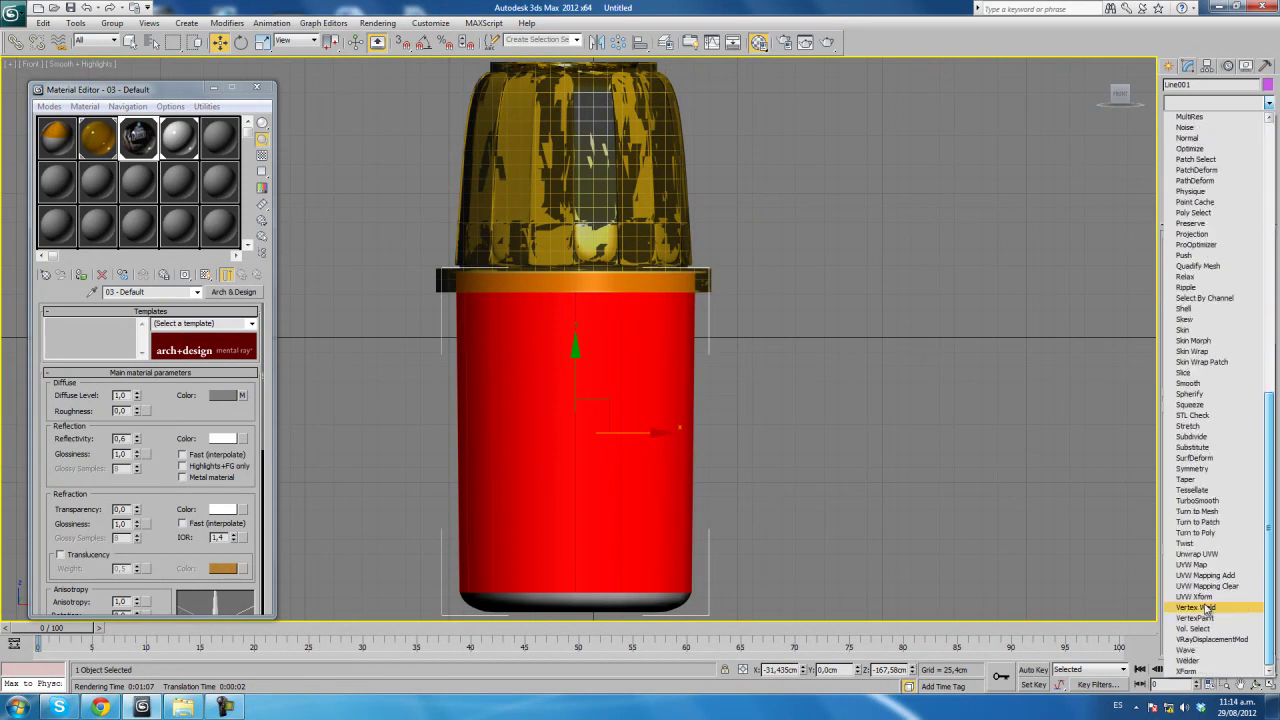
pyautogui.click(1205, 564)
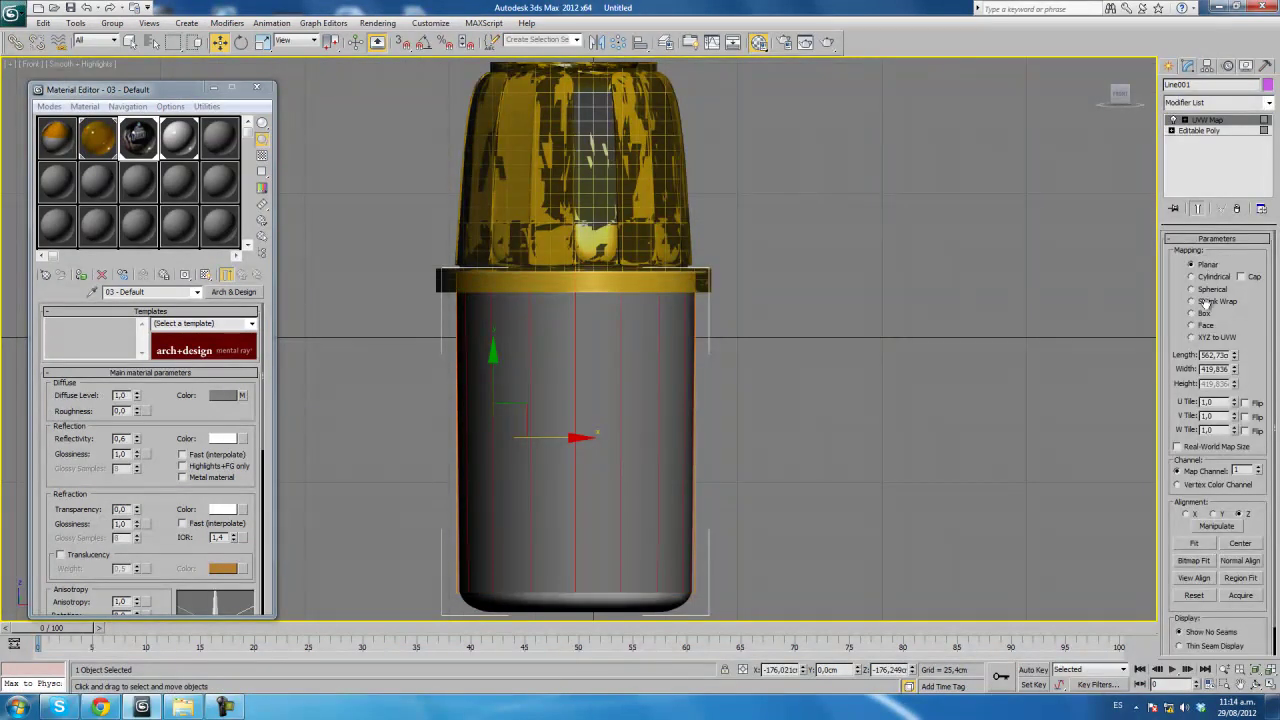
pyautogui.click(205, 275)
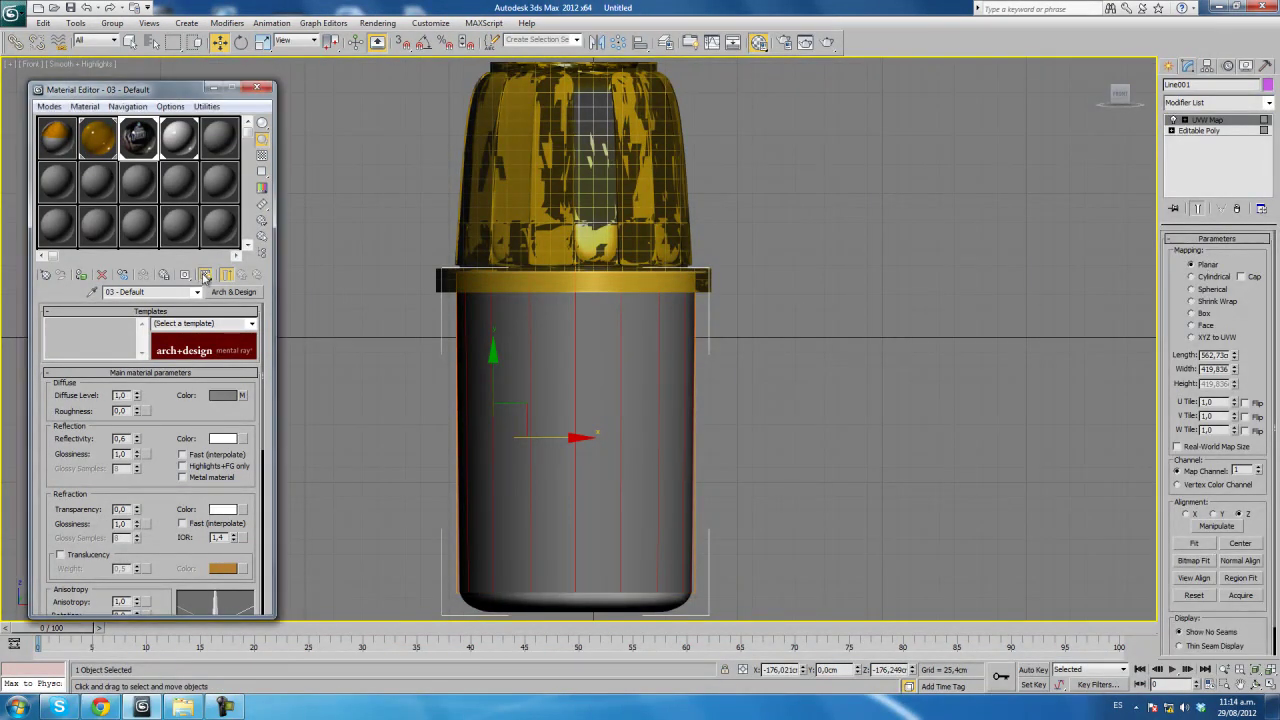
pyautogui.click(1191, 276)
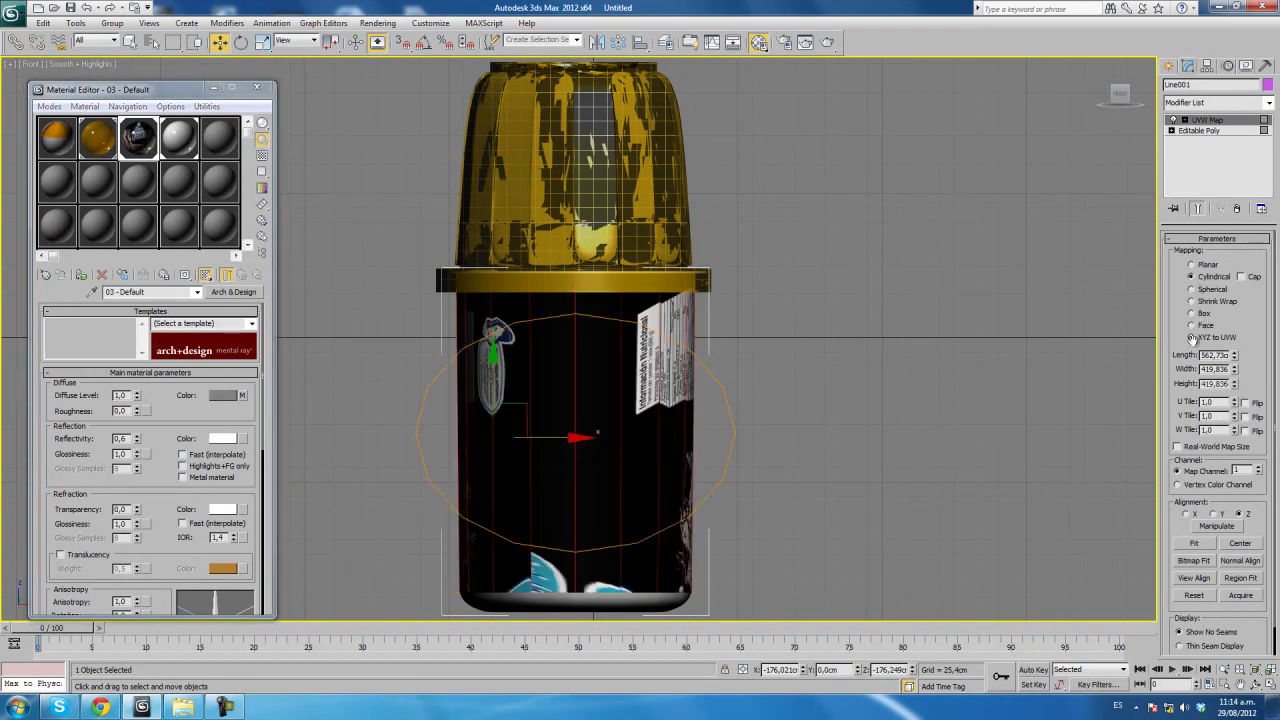
pyautogui.click(1186, 514)
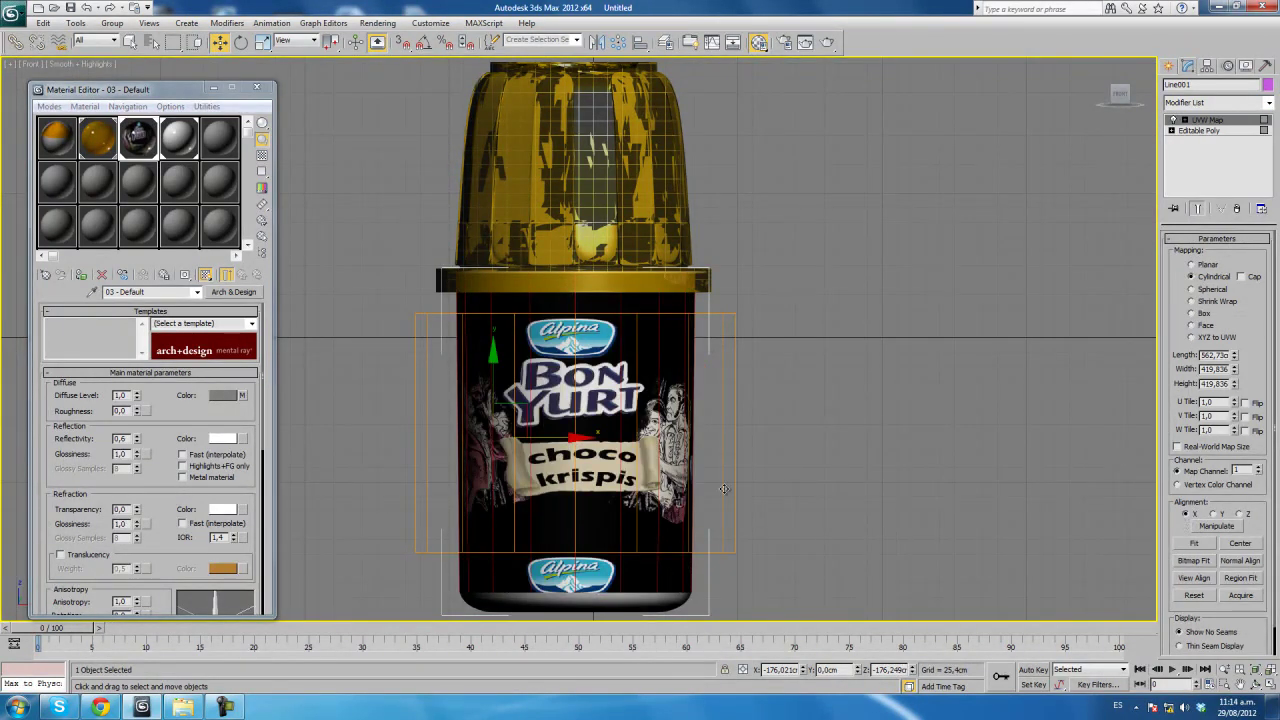
# Increase the UVW Map height to rescale the label on the cup.
pyautogui.press('p')
pyautogui.scroll(1, 797, 429)
pyautogui.scroll(1, 805, 392)
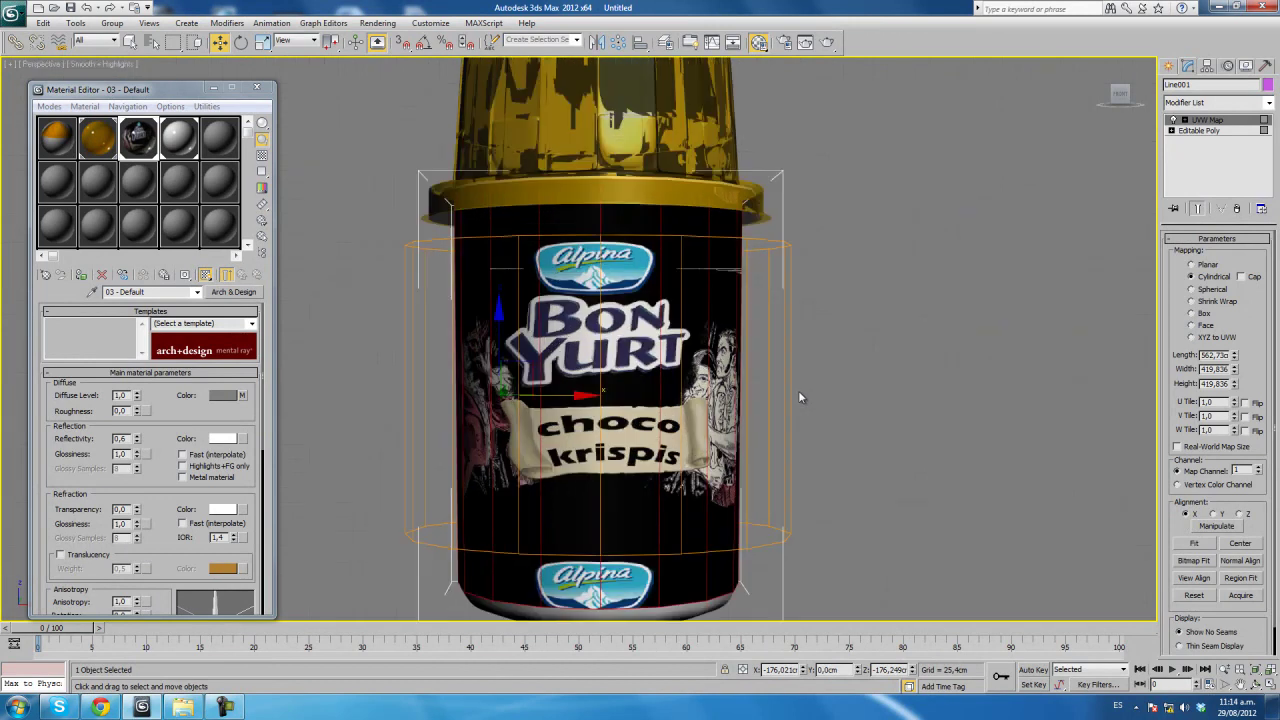
pyautogui.scroll(1, 815, 386)
pyautogui.moveTo(824, 389)
pyautogui.keyDown('alt'); pyautogui.mouseDown(button='middle')
pyautogui.moveTo(881, 434)
pyautogui.moveTo(806, 434)
pyautogui.mouseUp(button='middle'); pyautogui.keyUp('alt')
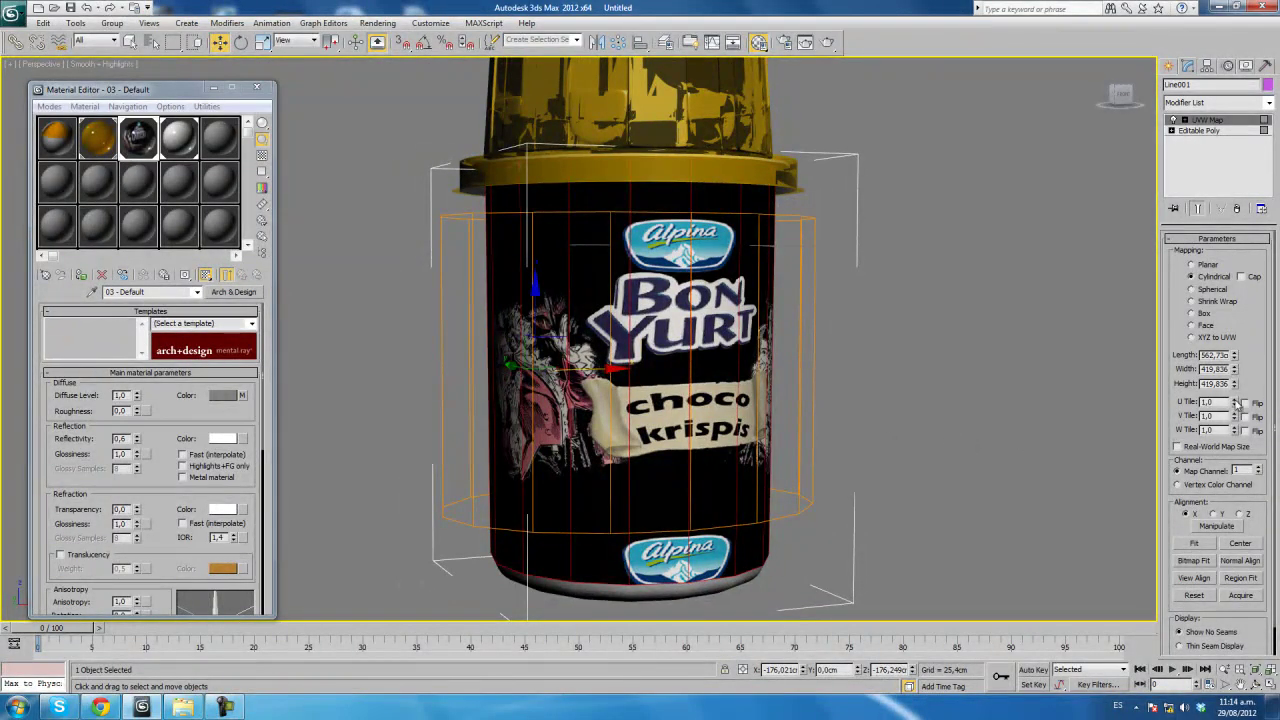
pyautogui.moveTo(1236, 384); pyautogui.dragTo(1237, 356)
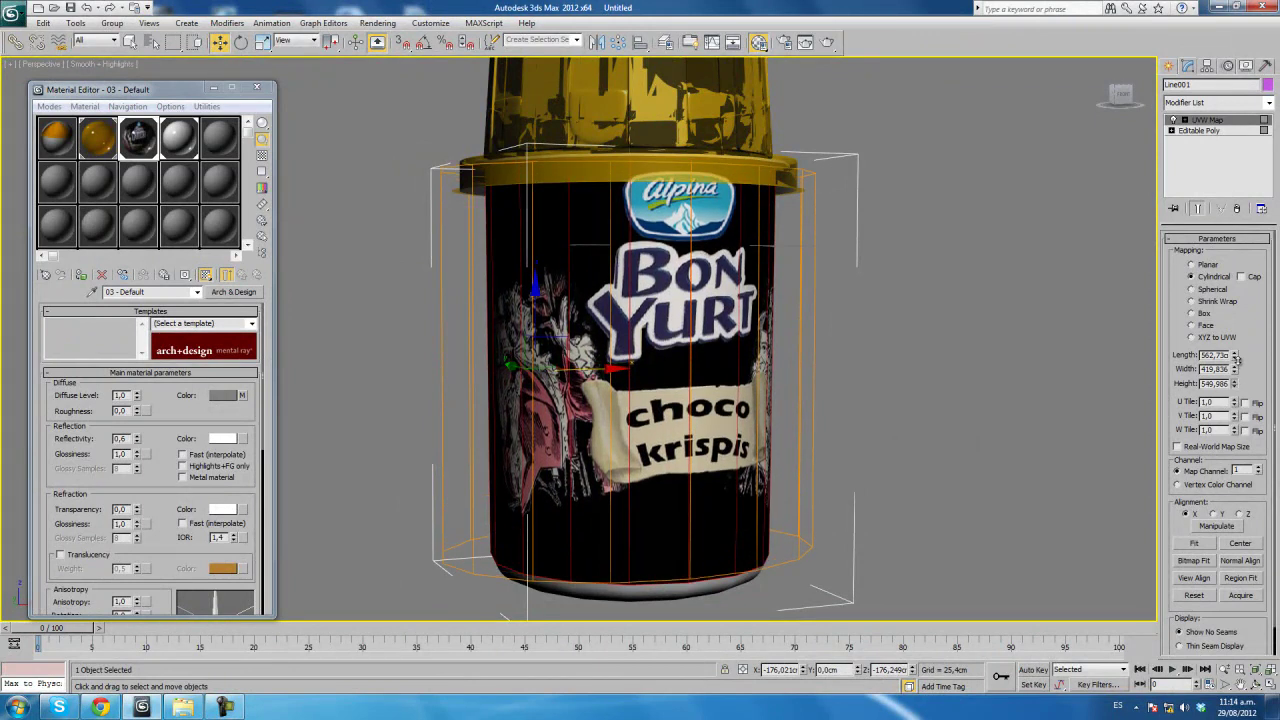
# Close the Material Editor, frame the cup in the Front view and deselect it.
pyautogui.keyDown('alt'); pyautogui.moveTo(777, 323); pyautogui.dragTo(748, 323, button='middle'); pyautogui.keyUp('alt')
pyautogui.click(256, 89)
pyautogui.moveTo(731, 225)
pyautogui.mouseDown(button='middle')
pyautogui.moveTo(723, 307)
pyautogui.moveTo(660, 349)
pyautogui.moveTo(662, 300)
pyautogui.mouseUp(button='middle')
pyautogui.moveTo(900, 238); pyautogui.dragTo(882, 346, button='middle')
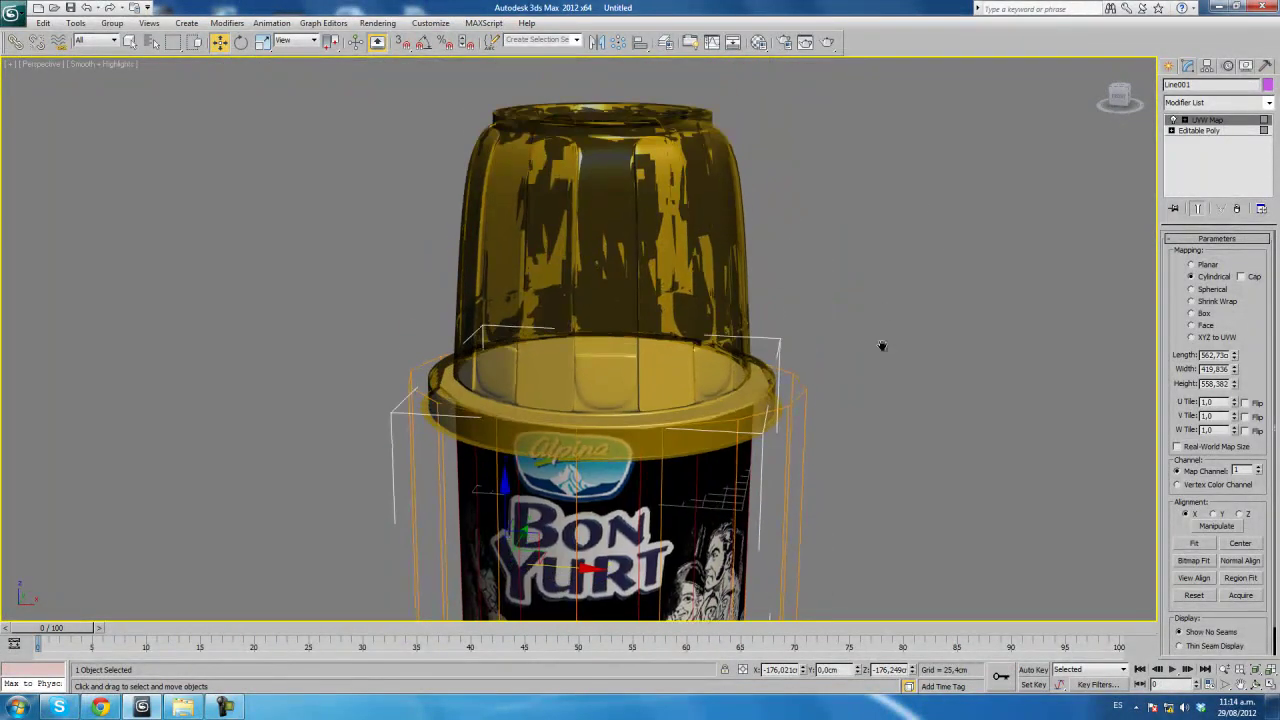
pyautogui.keyDown('alt'); pyautogui.moveTo(915, 265); pyautogui.dragTo(812, 549, button='middle'); pyautogui.keyUp('alt')
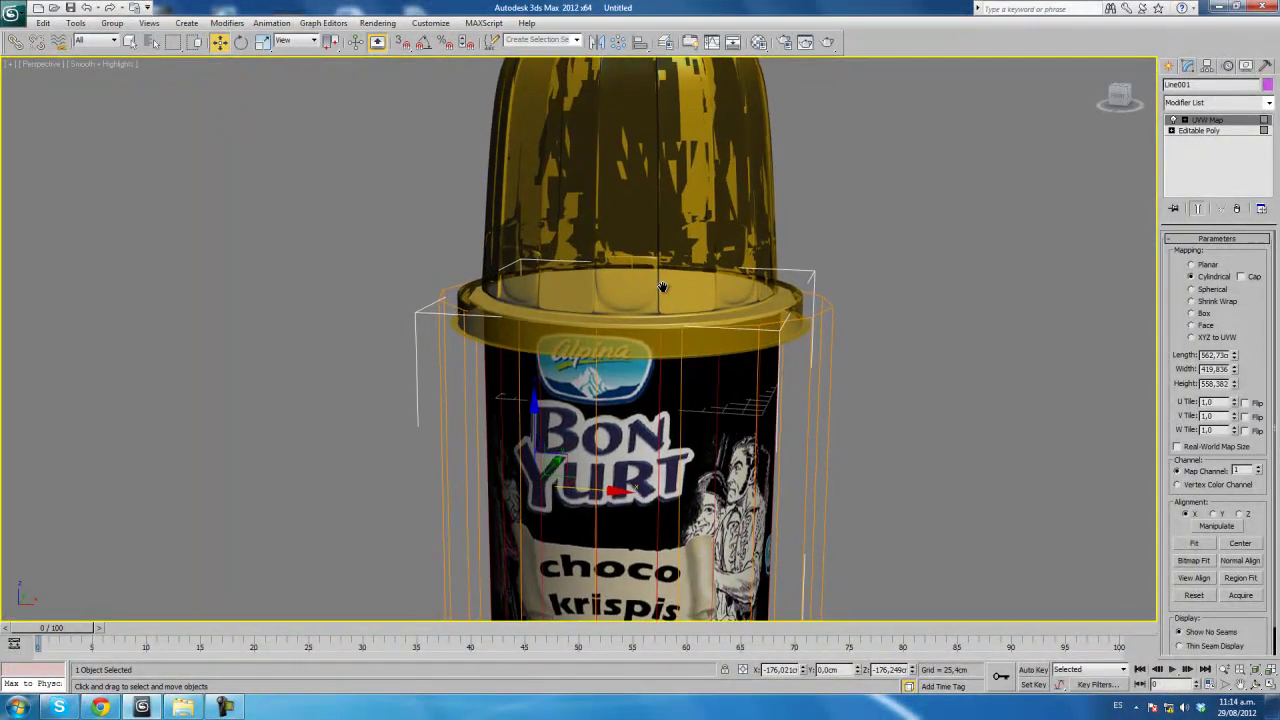
pyautogui.scroll(-3, 670, 425)
pyautogui.press('f')
pyautogui.scroll(-3, 879, 330)
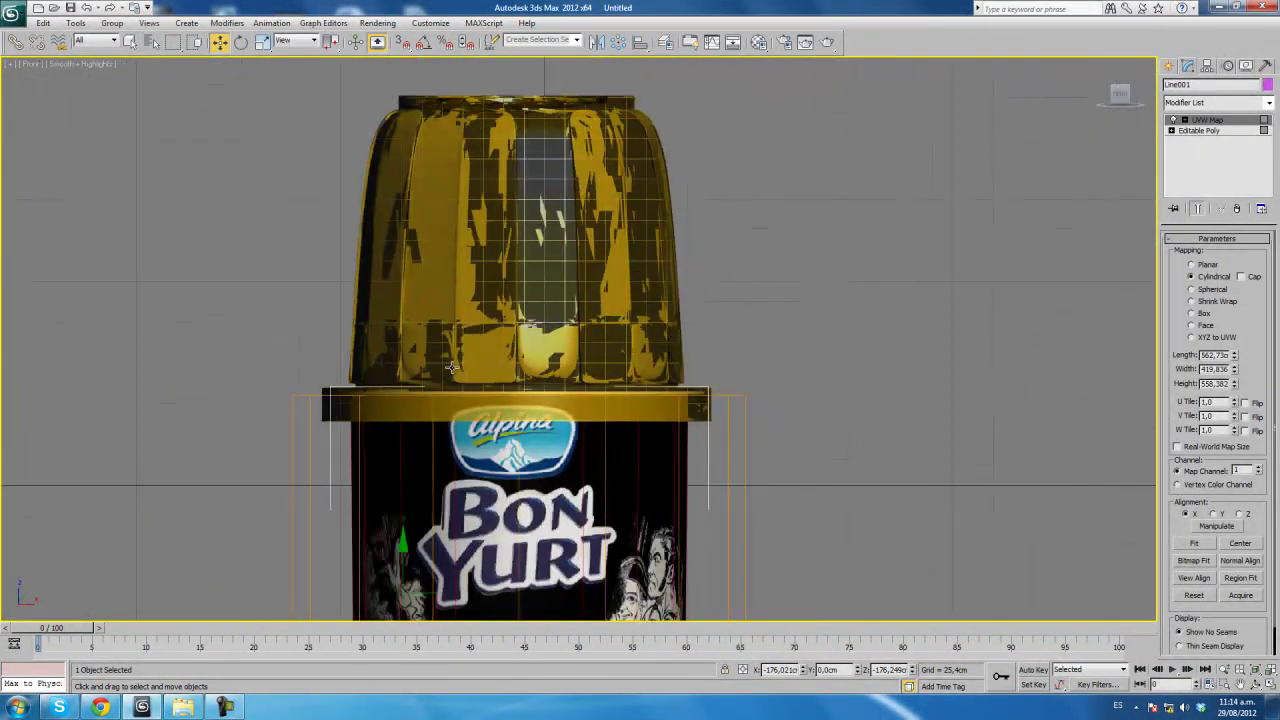
pyautogui.click(1028, 207)
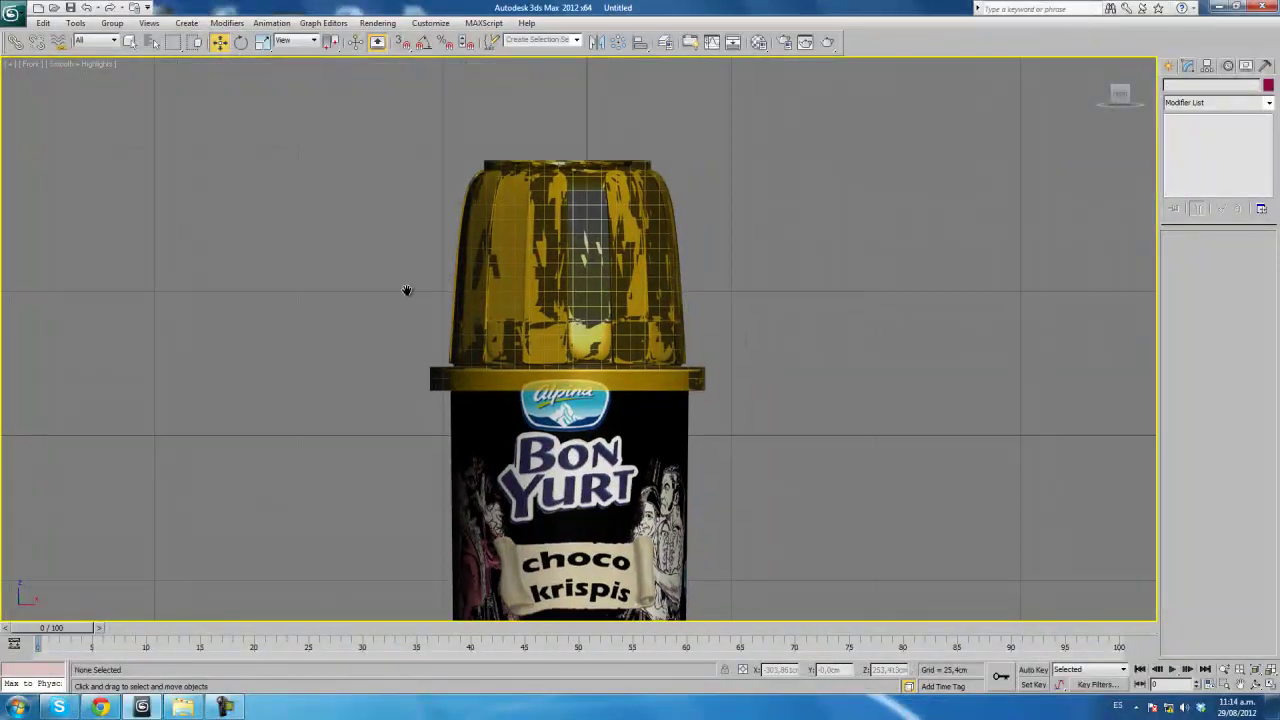
# Choose the Line shape tool and show the framed Front view in wireframe.
pyautogui.scroll(2, 406, 289)
pyautogui.moveTo(518, 170)
pyautogui.mouseDown(button='middle')
pyautogui.moveTo(518, 330)
pyautogui.moveTo(511, 292)
pyautogui.mouseUp(button='middle')
pyautogui.click(1168, 65)
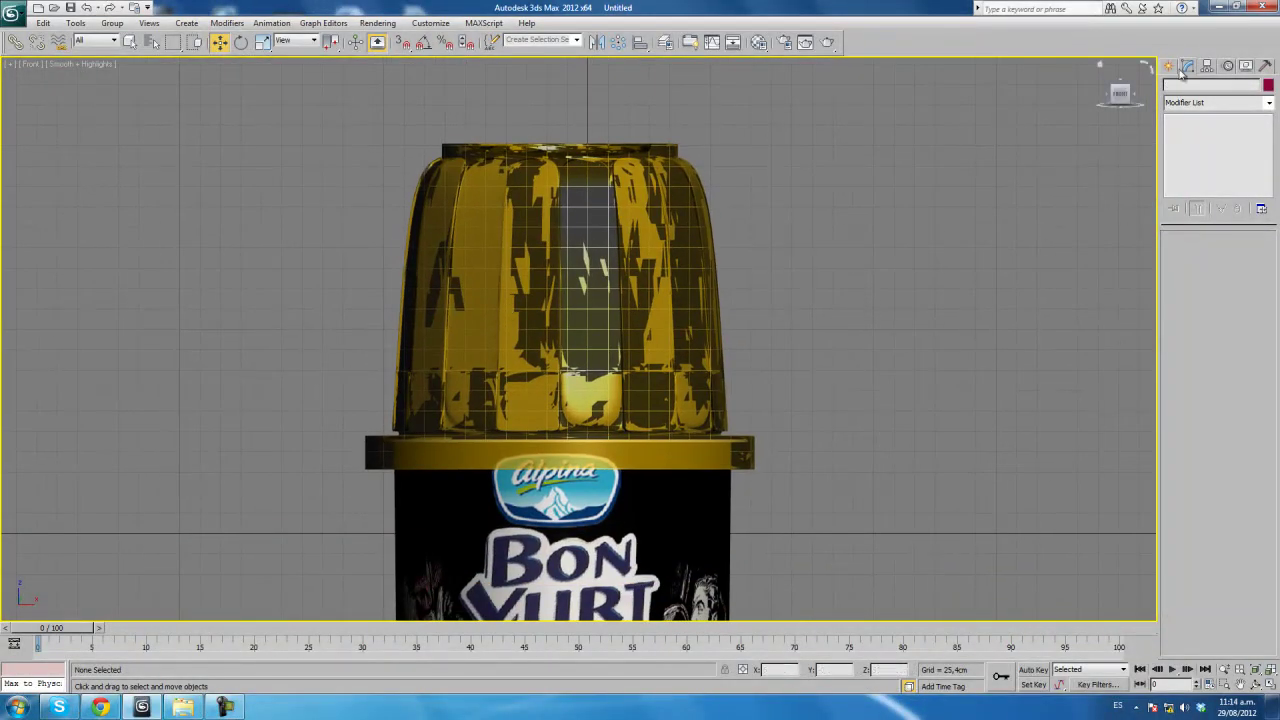
pyautogui.click(1189, 88)
pyautogui.click(1193, 163)
pyautogui.scroll(2, 389, 235)
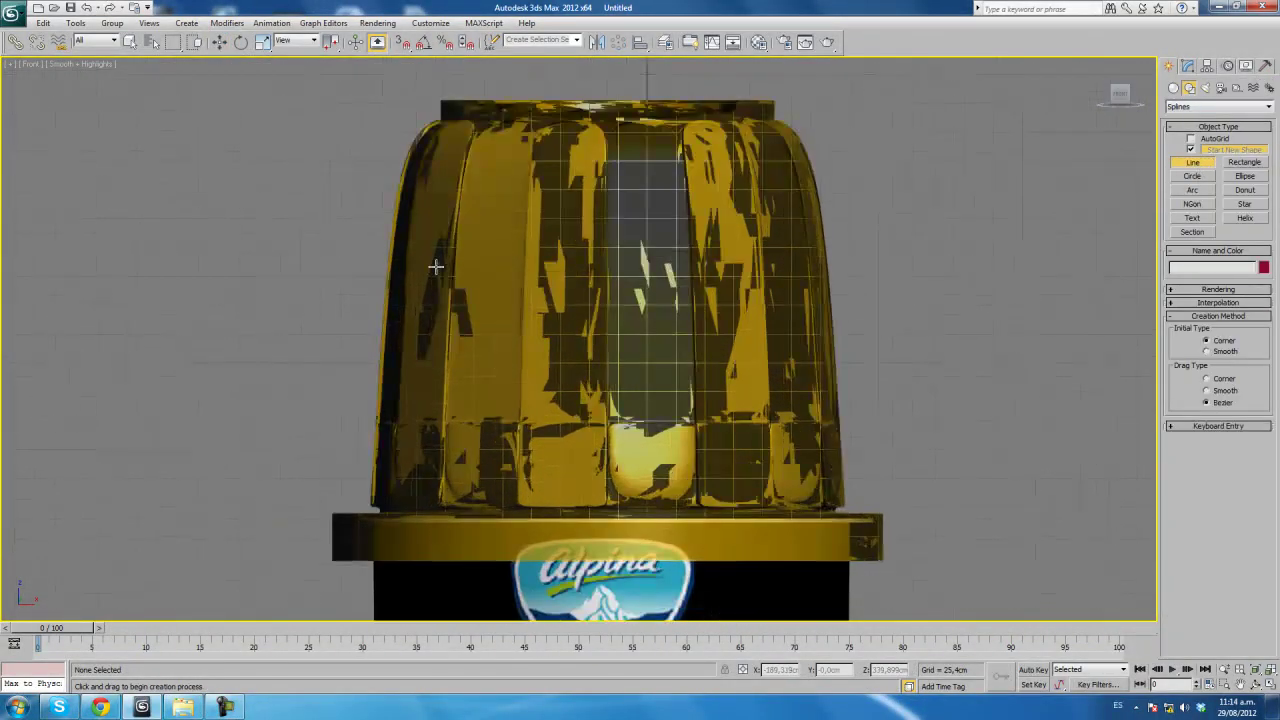
pyautogui.scroll(2, 514, 266)
pyautogui.scroll(-2, 527, 203)
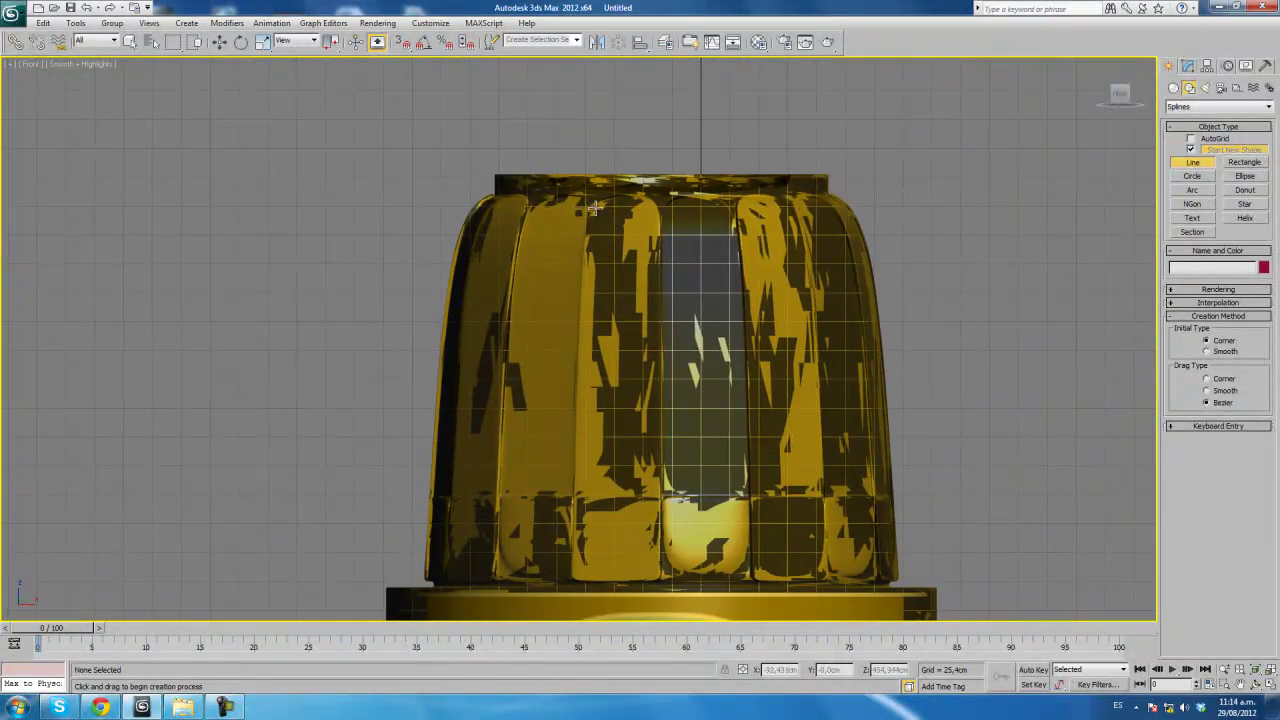
pyautogui.press('F3')
pyautogui.moveTo(645, 210); pyautogui.dragTo(648, 207, button='middle')
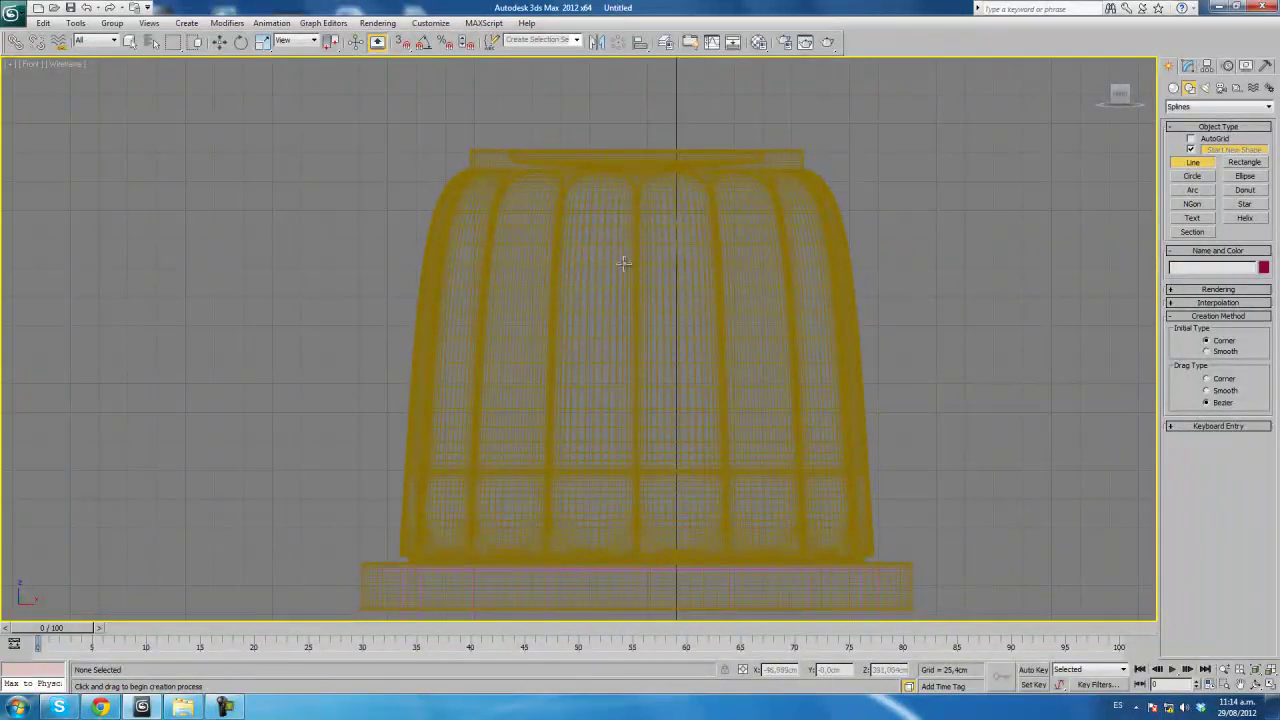
pyautogui.moveTo(623, 251); pyautogui.dragTo(620, 218, button='middle')
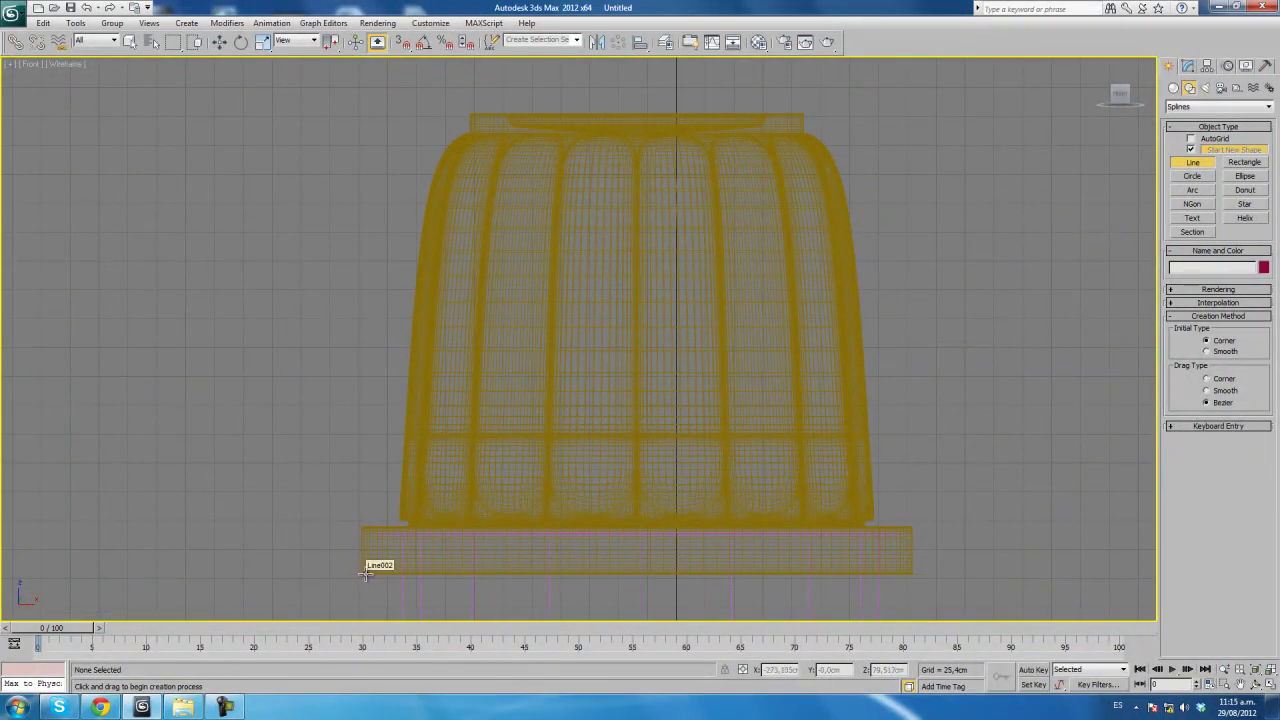
# Trace Line003 from the rim's bottom-left corner up the lid's side and along its top.
pyautogui.click(365, 570)
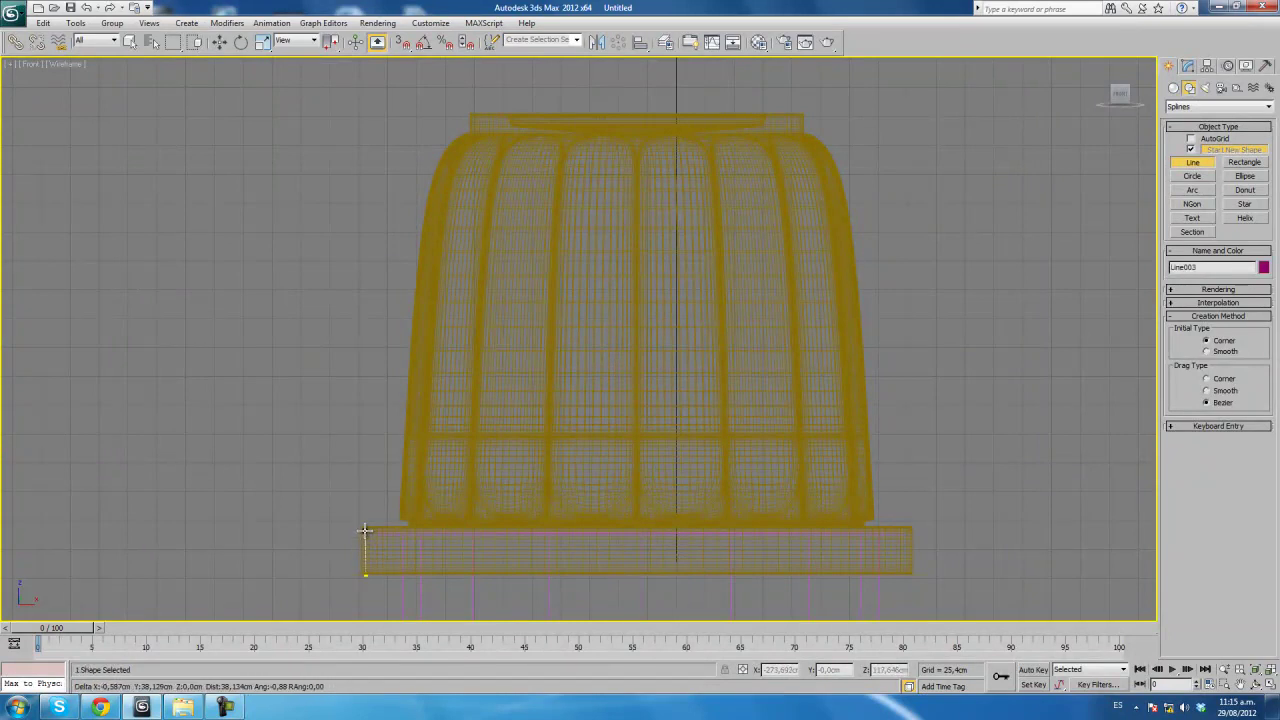
pyautogui.click(365, 531)
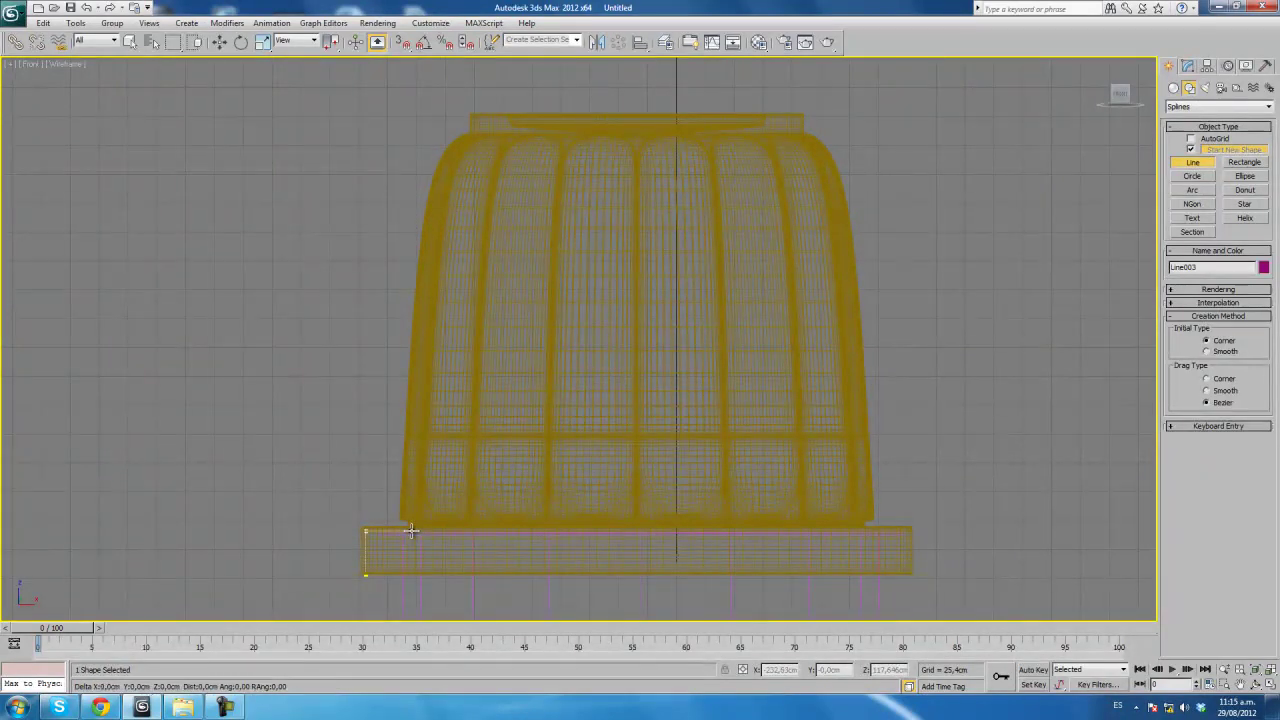
pyautogui.click(432, 203)
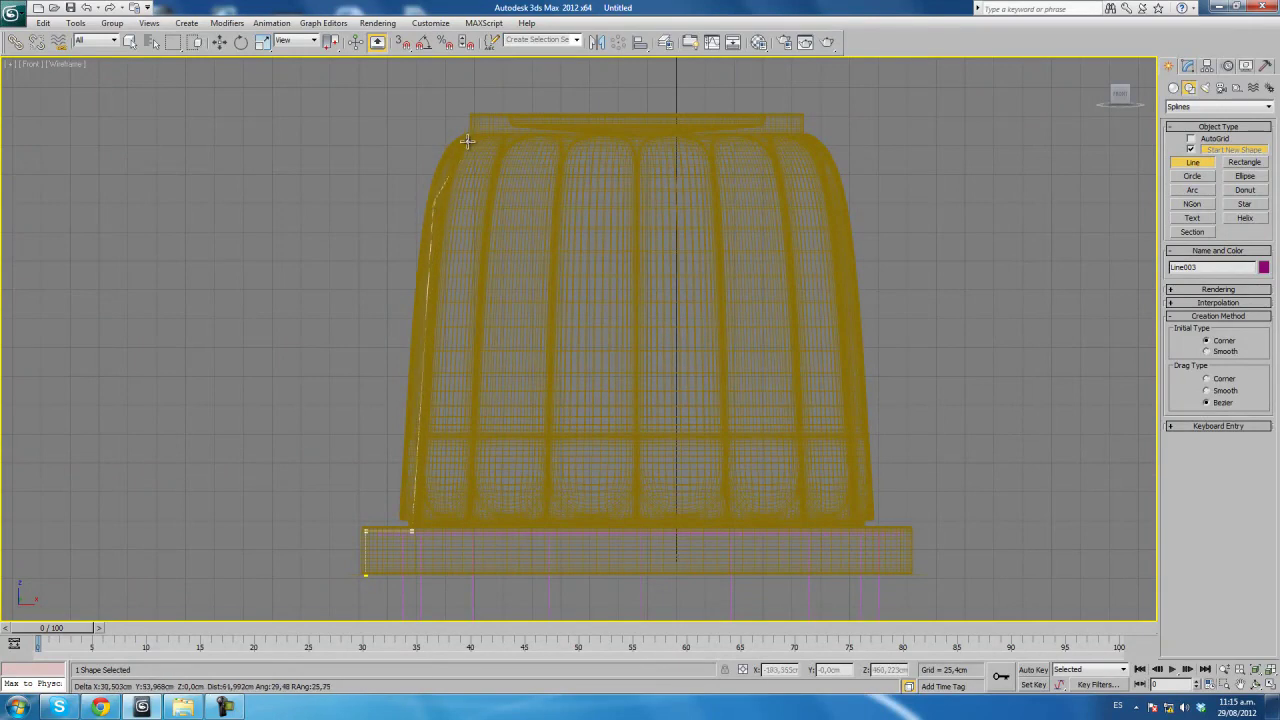
pyautogui.click(470, 139)
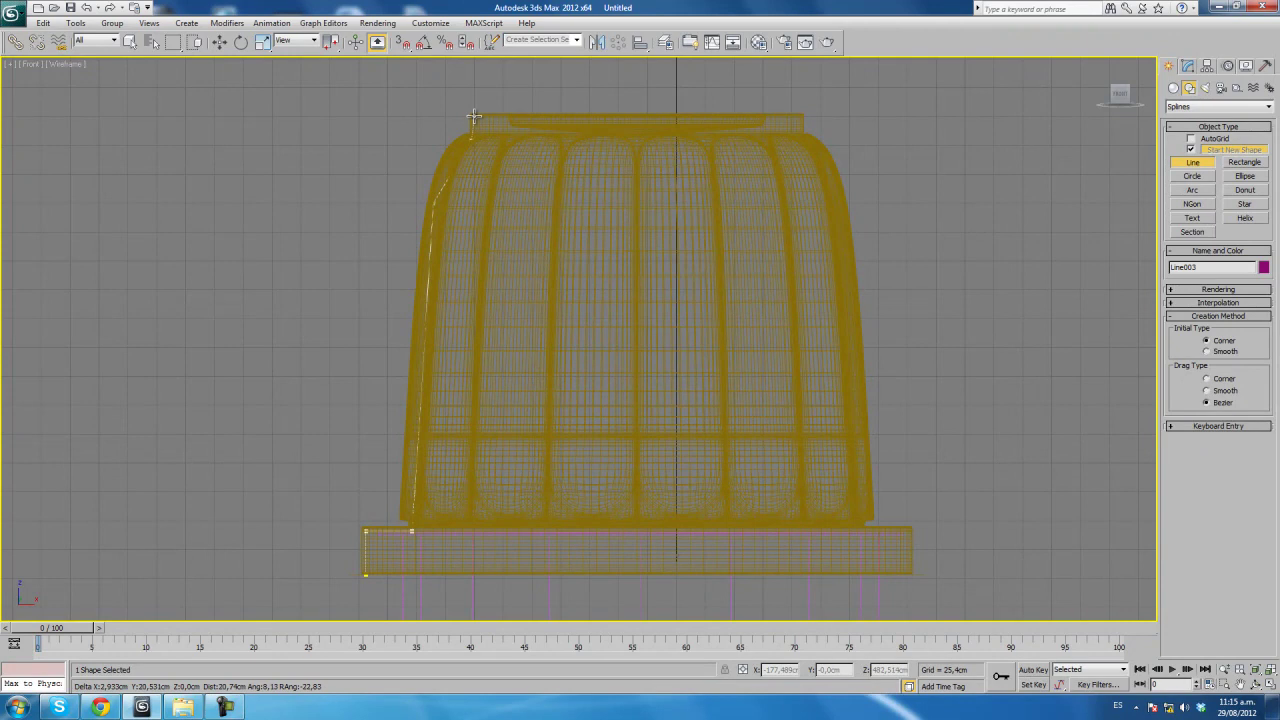
pyautogui.click(471, 117)
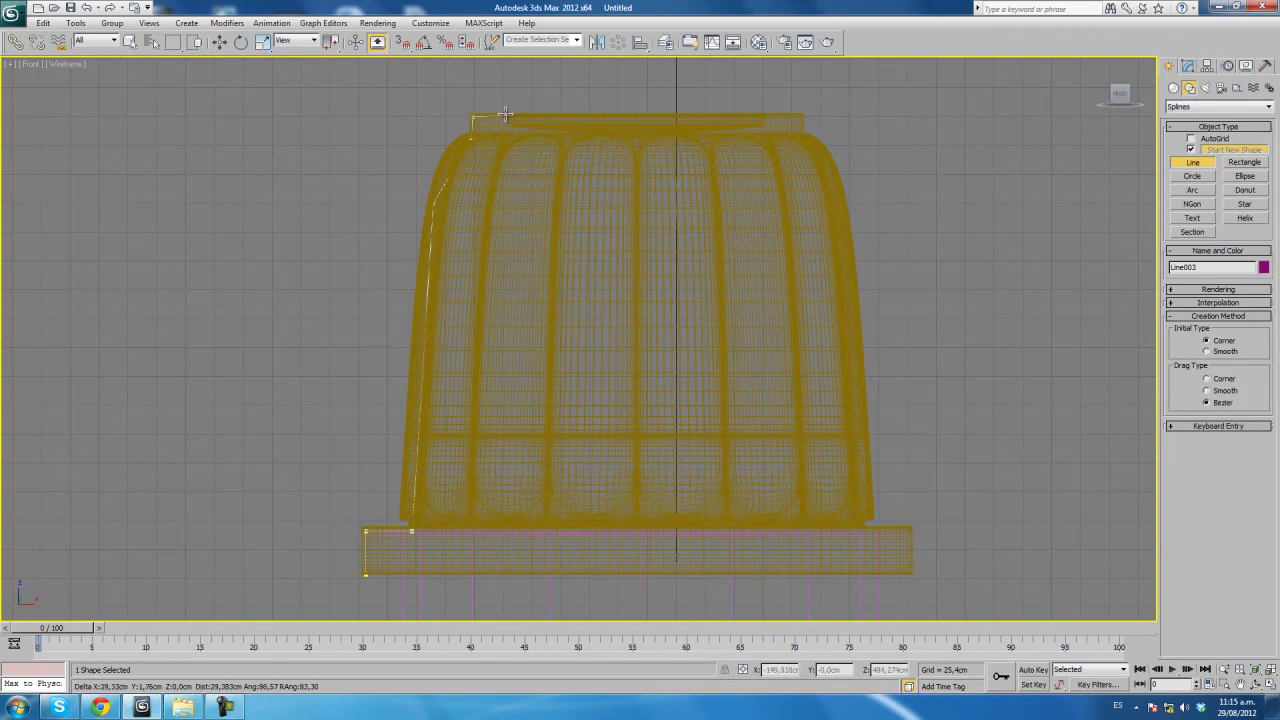
pyautogui.click(508, 124)
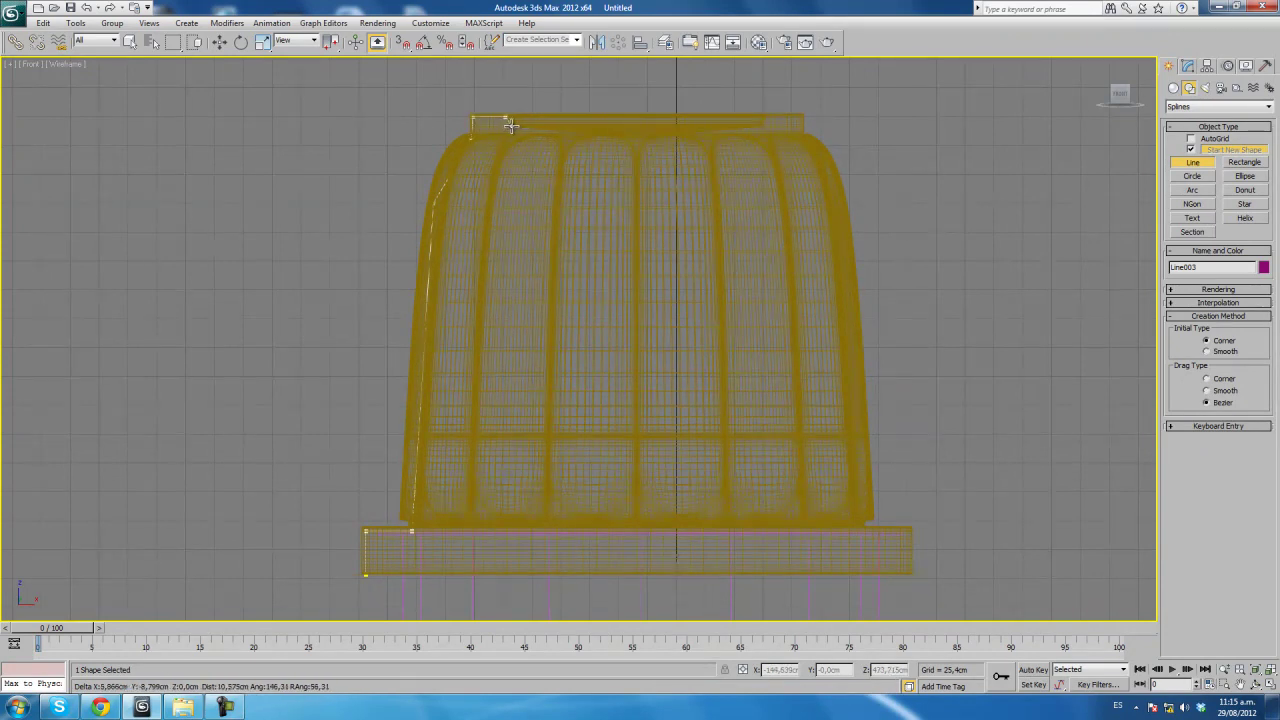
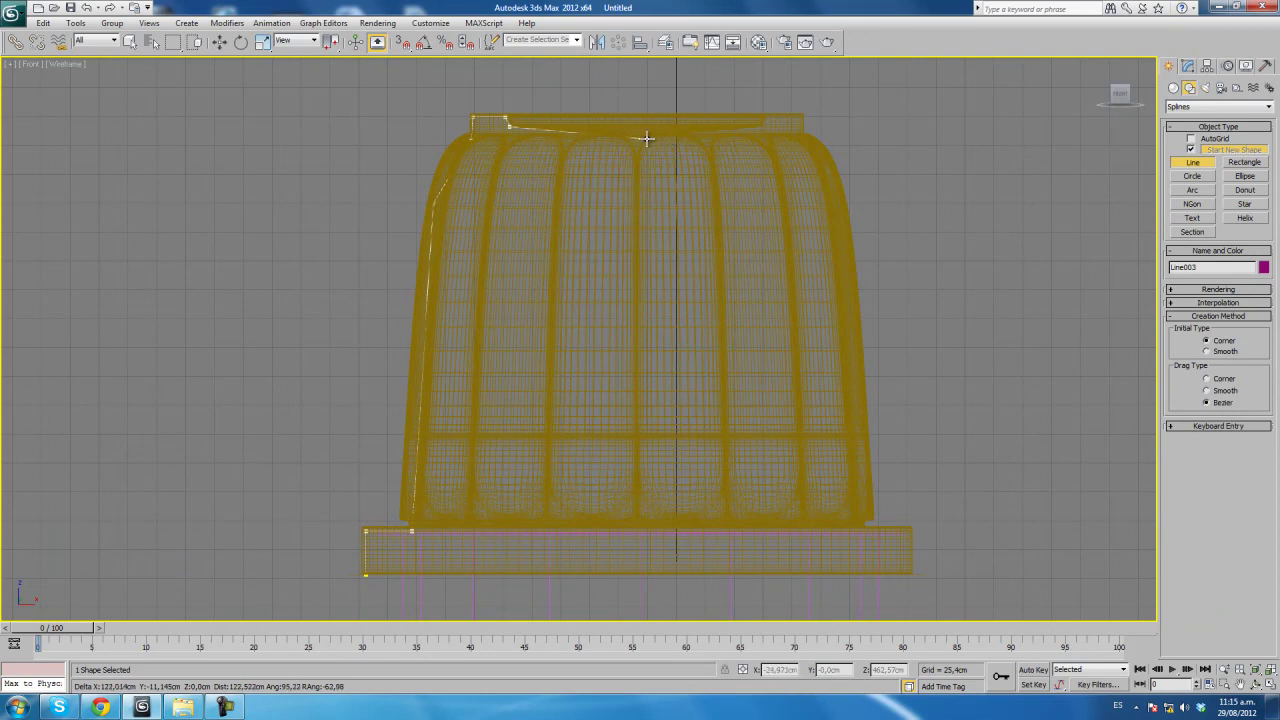
# Finish the profile line, lathe it, and move the Lathe axis to the cup's centre.
pyautogui.click(636, 137)
pyautogui.rightClick(795, 198)
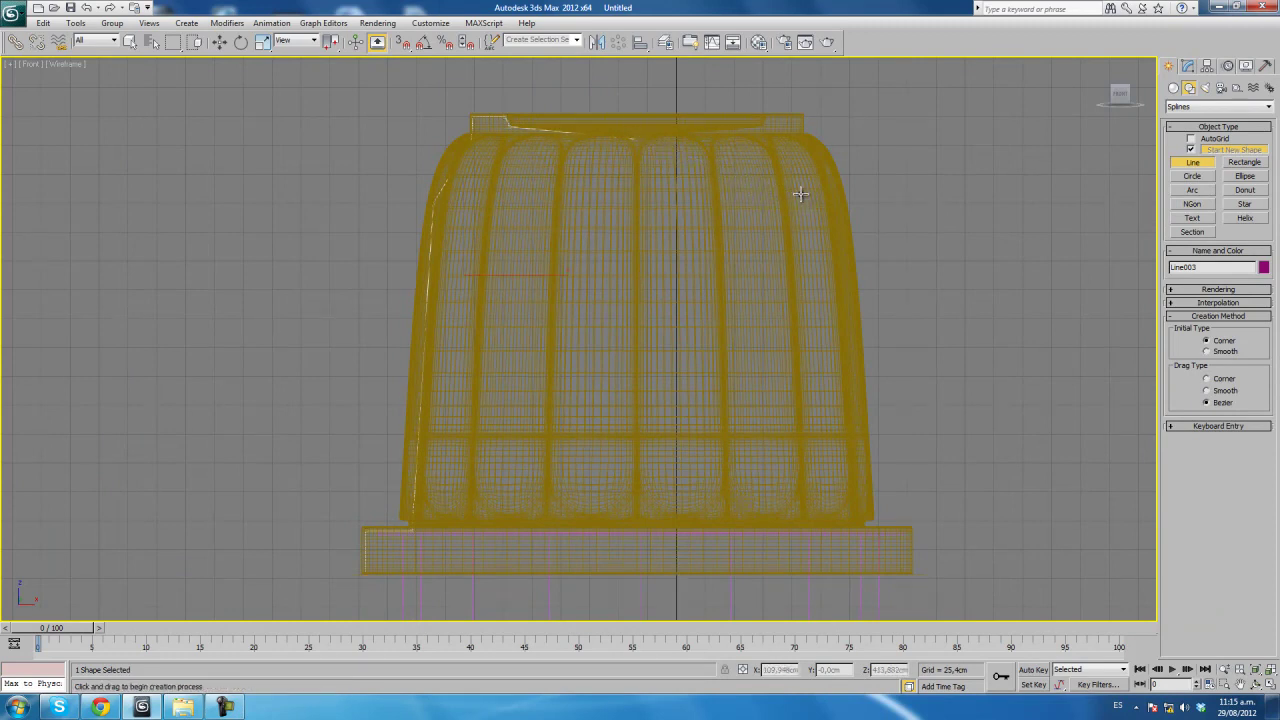
pyautogui.click(1190, 66)
pyautogui.click(1268, 106)
pyautogui.press('l')
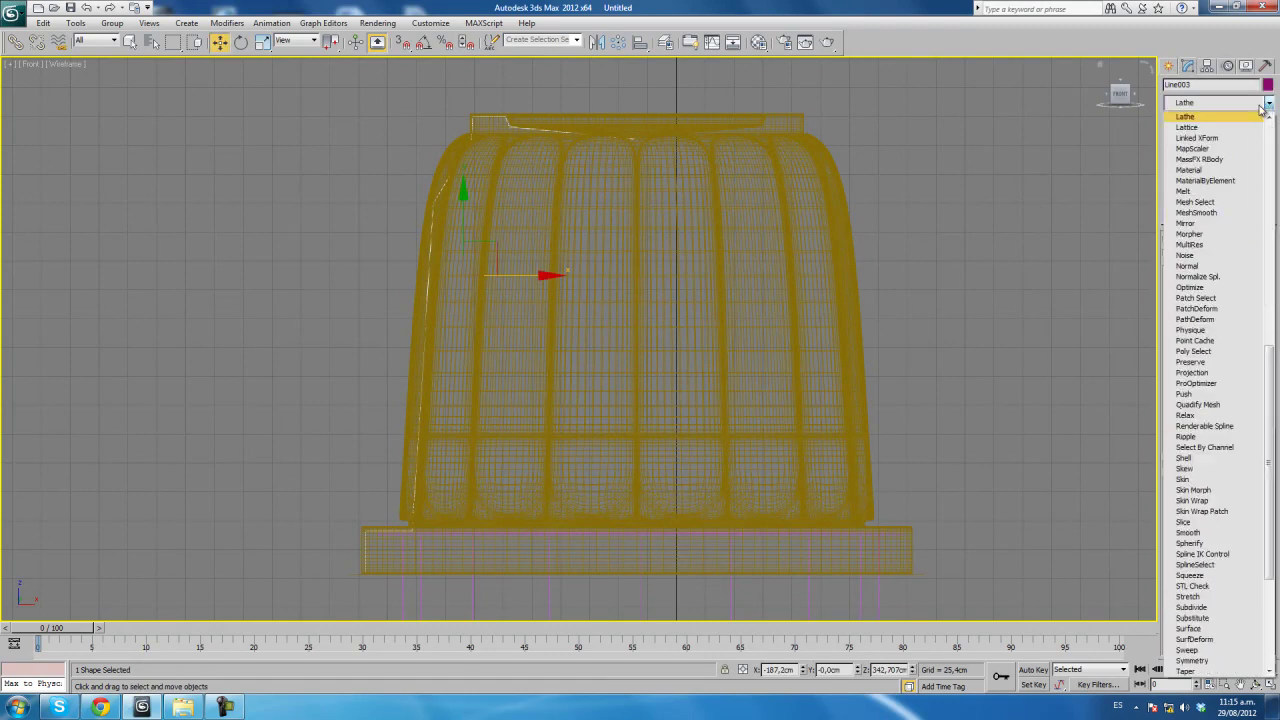
pyautogui.click(1218, 118)
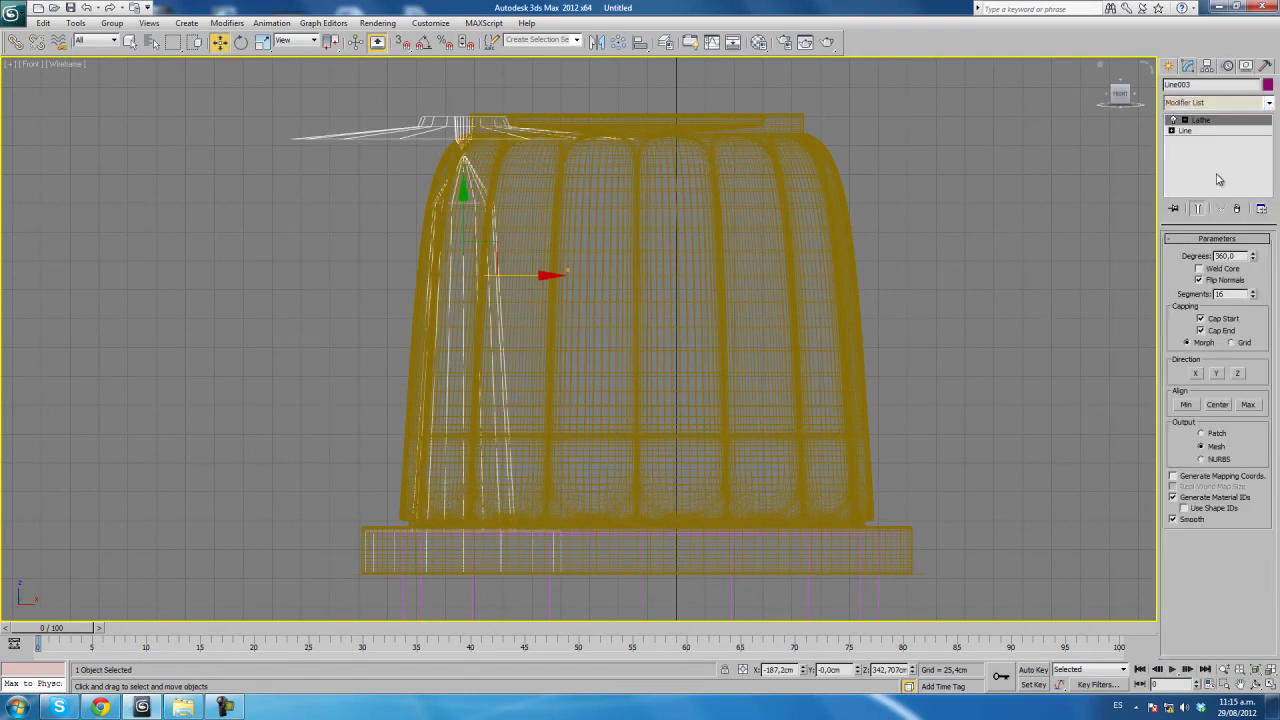
pyautogui.press('1')
pyautogui.moveTo(520, 273); pyautogui.dragTo(696, 276)
# Round the profile's top-left corner by making it a Bezier Corner vertex and lifting its handle.
pyautogui.click(1175, 142)
pyautogui.click(1196, 152)
pyautogui.moveTo(414, 185); pyautogui.dragTo(1019, 241)
pyautogui.rightClick(428, 204)
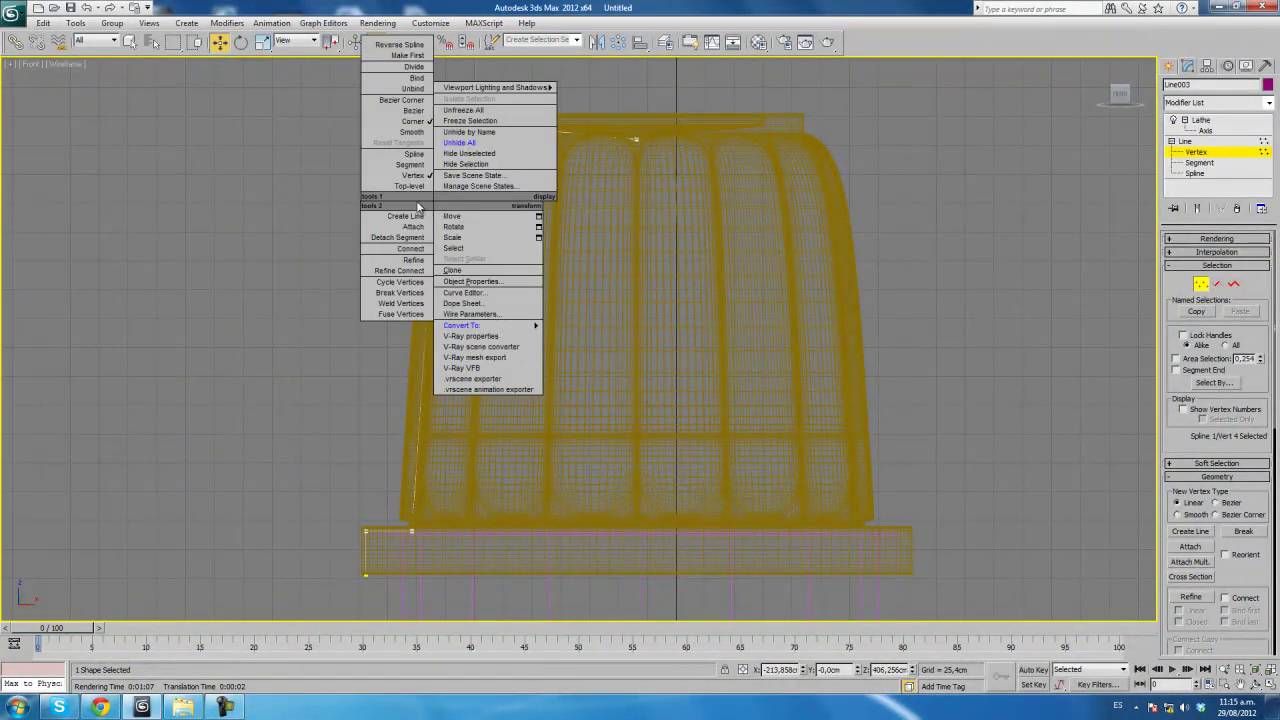
pyautogui.click(416, 101)
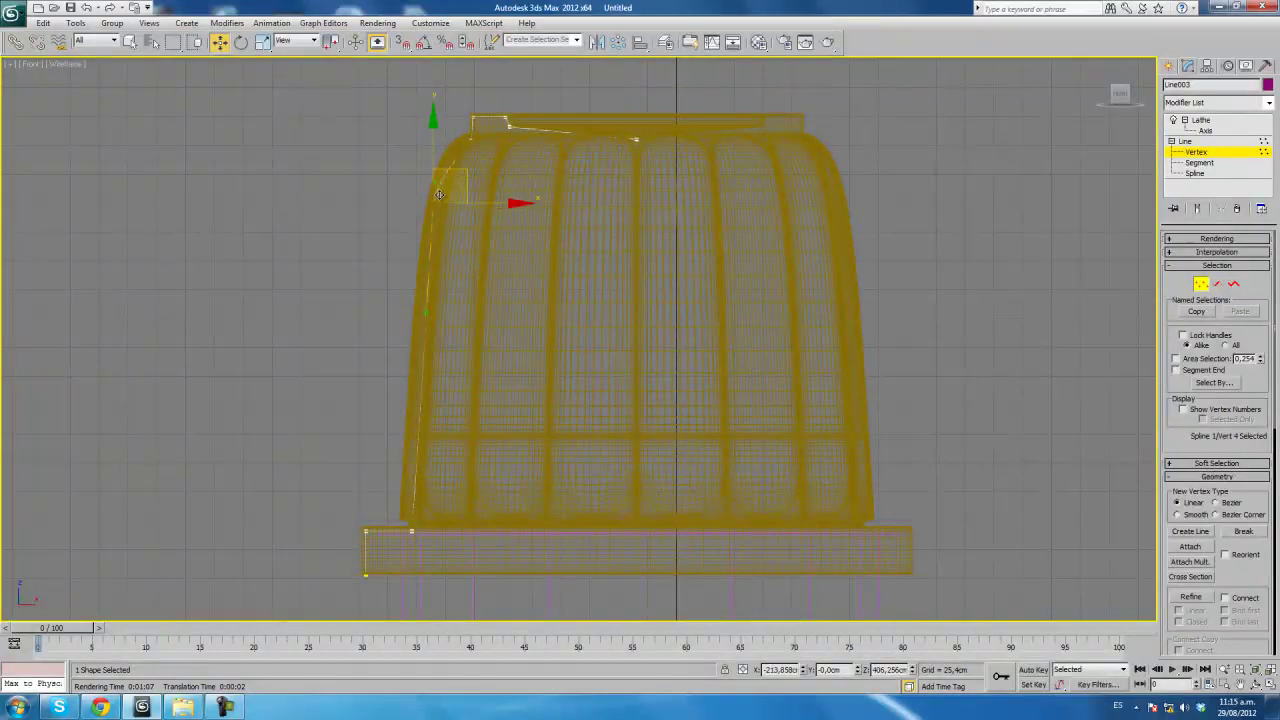
pyautogui.scroll(3, 446, 289)
pyautogui.moveTo(446, 289); pyautogui.dragTo(530, 298, button='middle')
pyautogui.moveTo(419, 212); pyautogui.dragTo(437, 163)
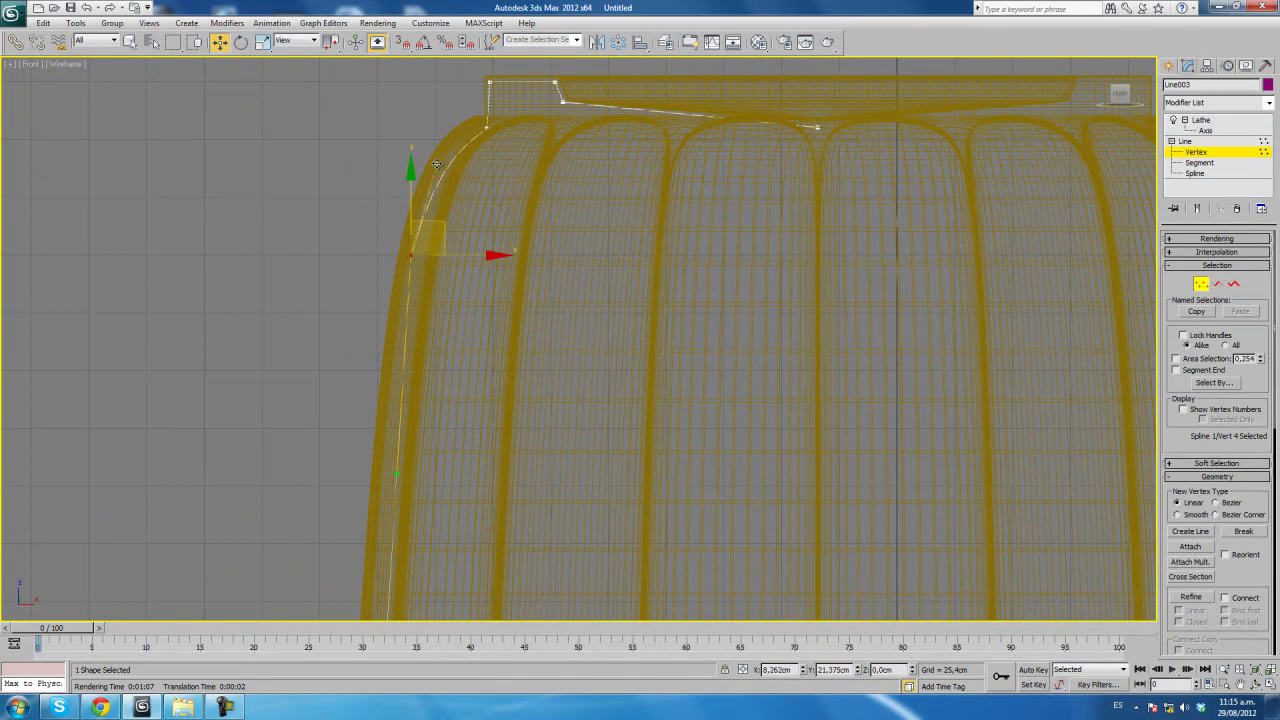
pyautogui.click(1200, 120)
pyautogui.scroll(-2, 623, 289)
pyautogui.scroll(-2, 609, 329)
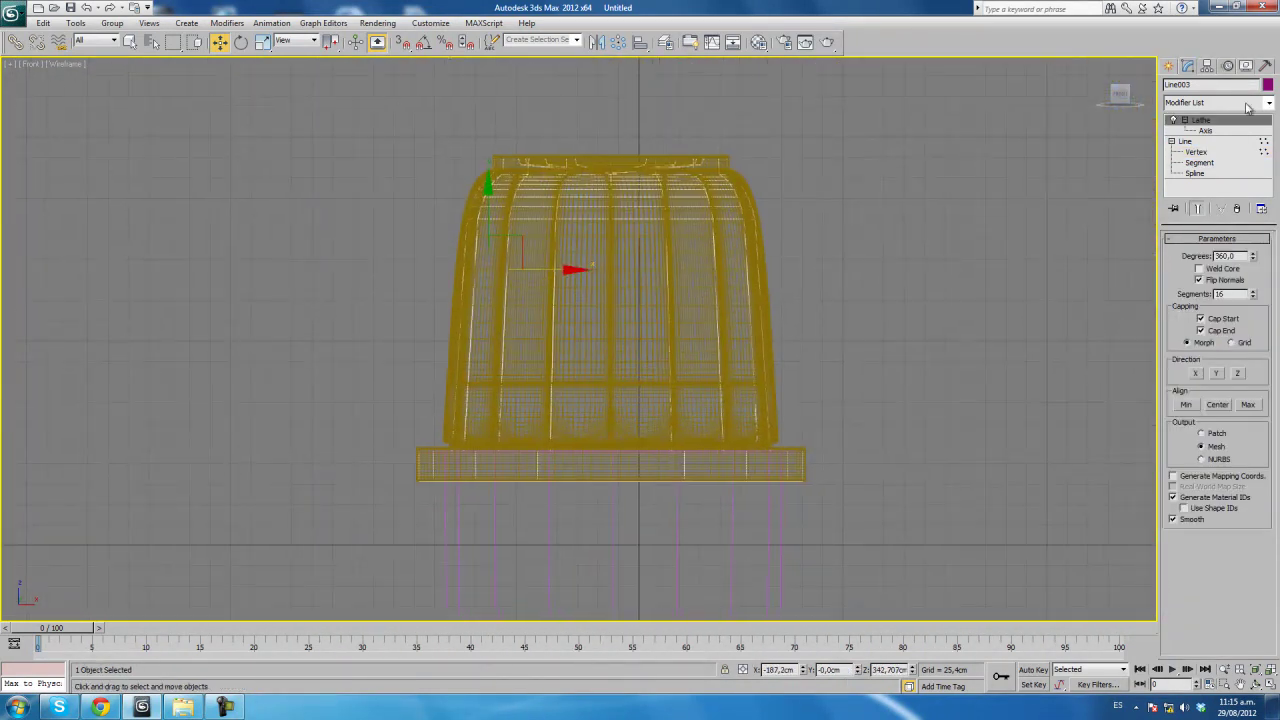
# Show the lathed cup alone in a smooth-shaded Perspective view.
pyautogui.press('p')
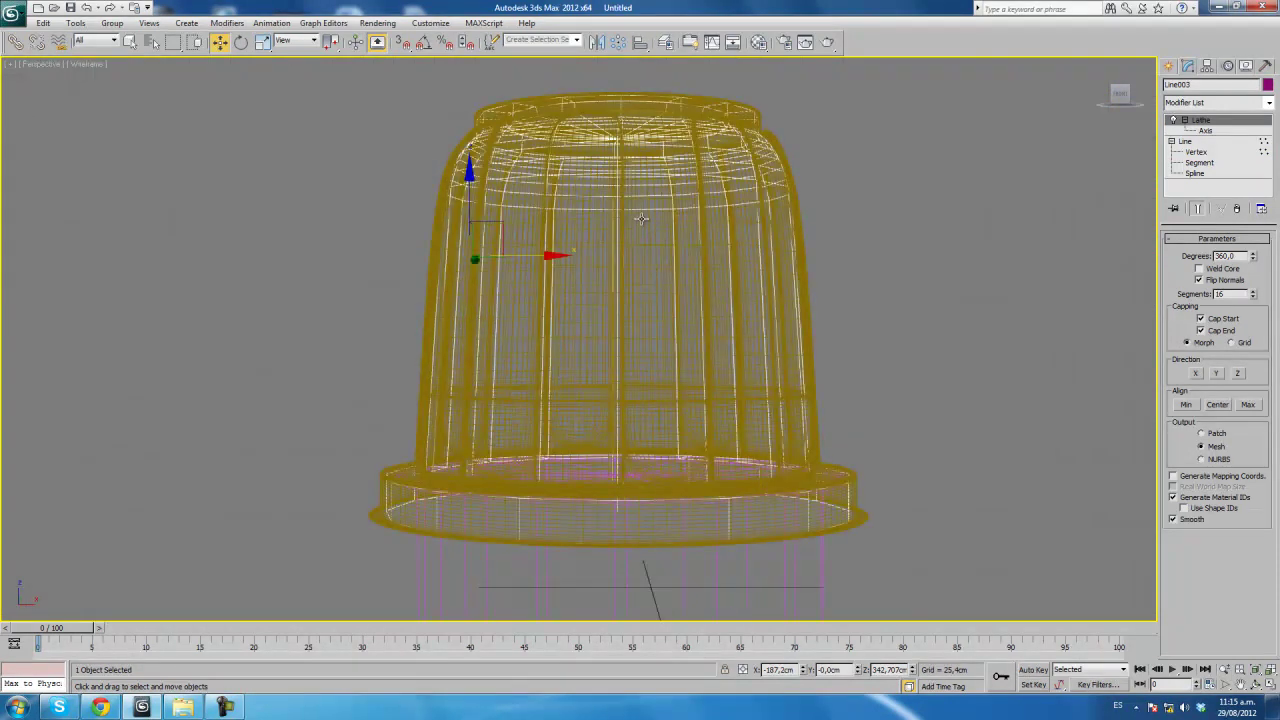
pyautogui.keyDown('alt'); pyautogui.moveTo(641, 218); pyautogui.dragTo(686, 260, button='middle'); pyautogui.keyUp('alt')
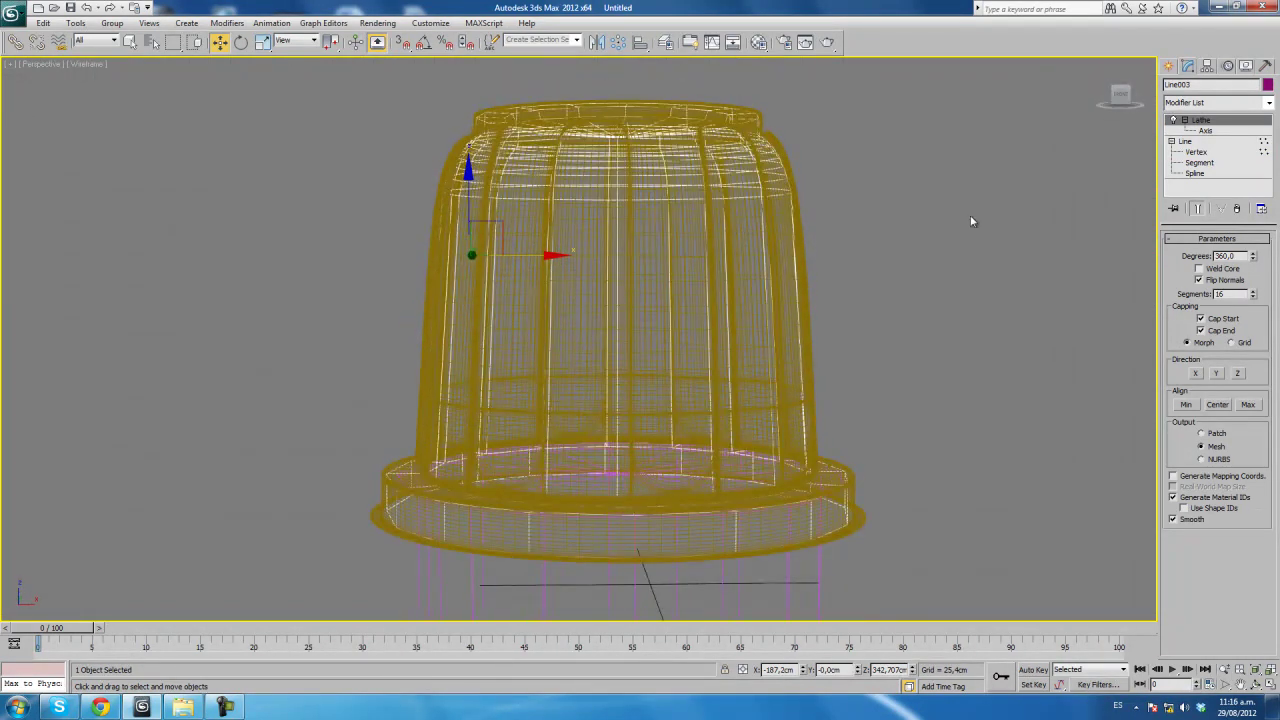
pyautogui.press('F3')
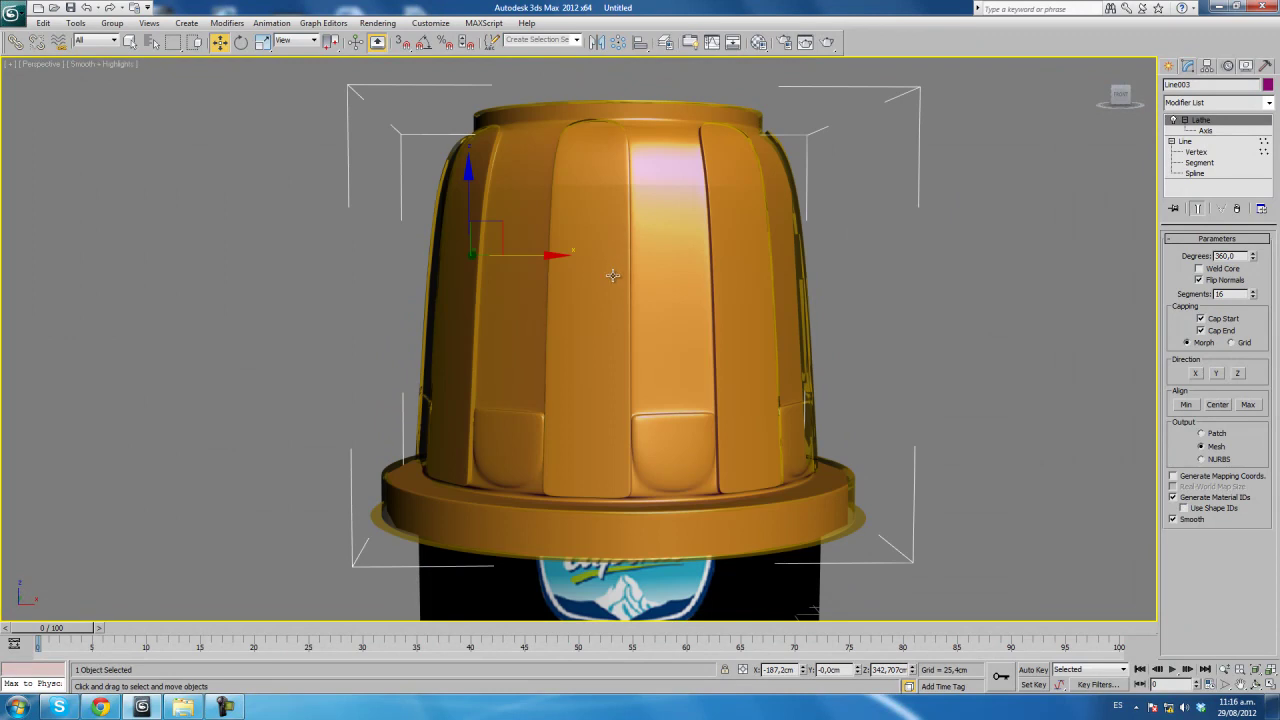
pyautogui.rightClick(613, 275)
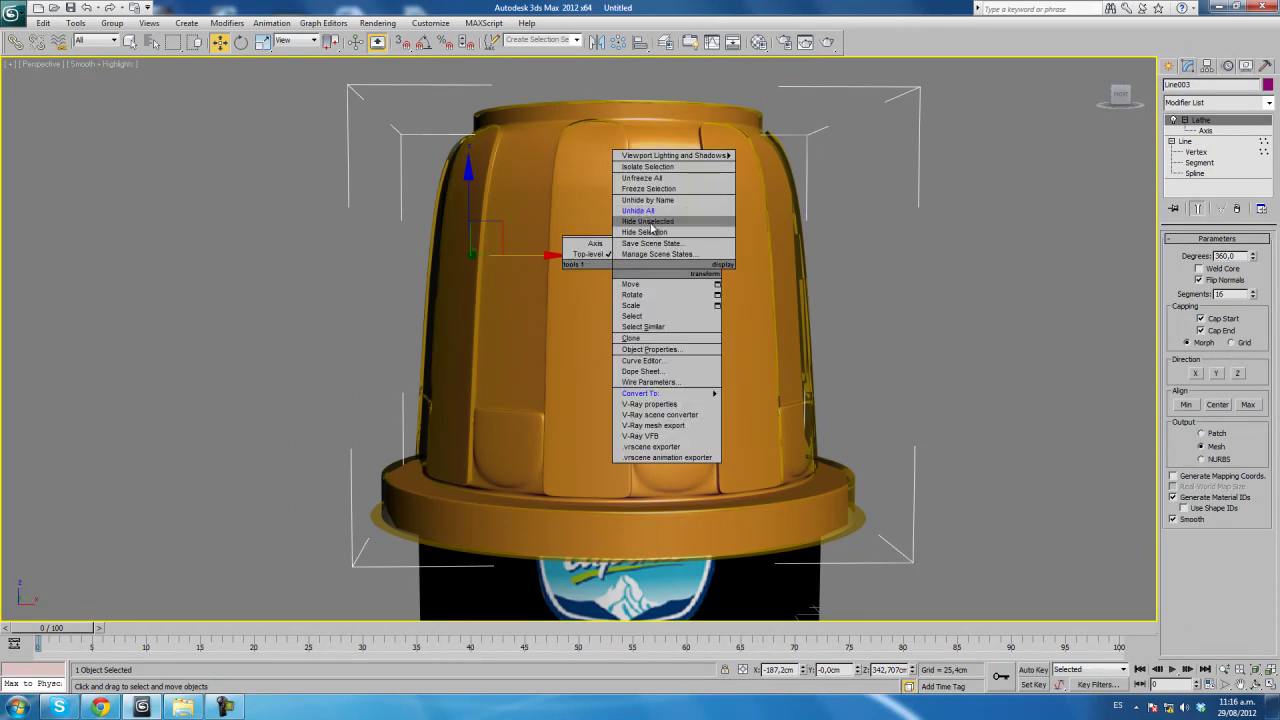
pyautogui.click(649, 222)
# Convert the cup to Editable Poly and bring up the Material Editor.
pyautogui.moveTo(641, 376); pyautogui.dragTo(640, 326, button='middle')
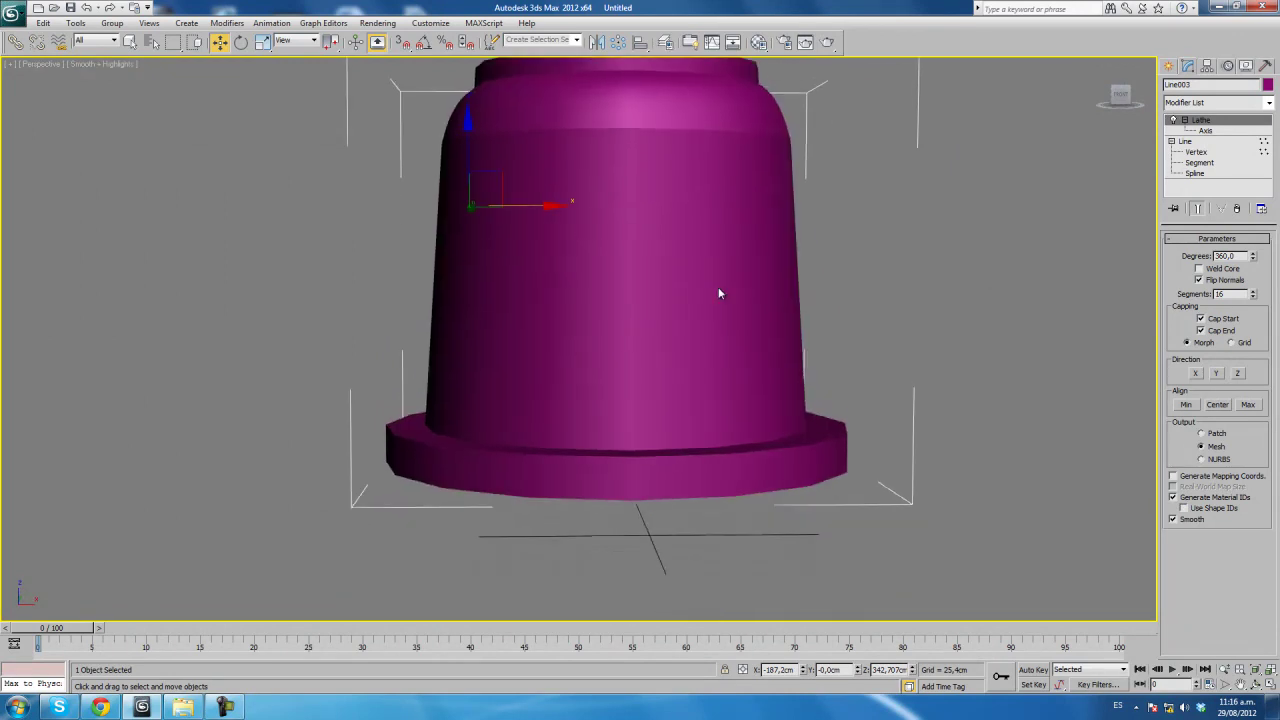
pyautogui.rightClick(651, 206)
pyautogui.moveTo(676, 328)
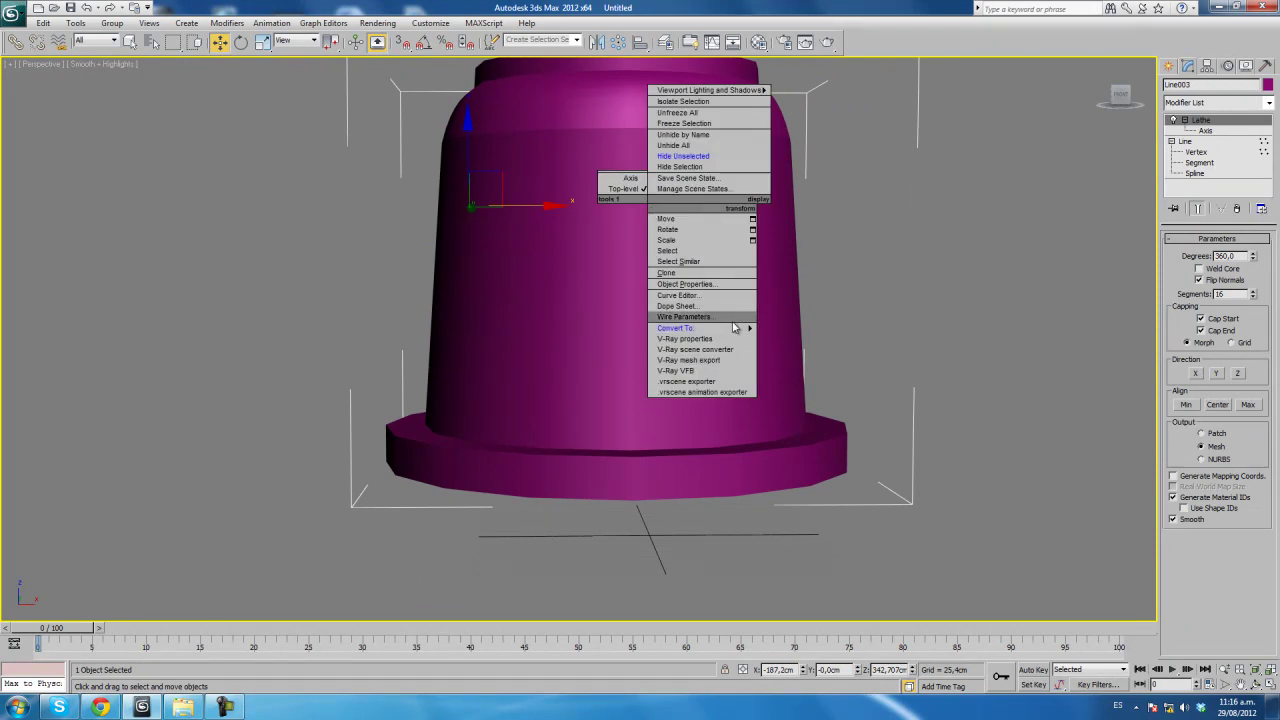
pyautogui.click(845, 340)
pyautogui.press('m')
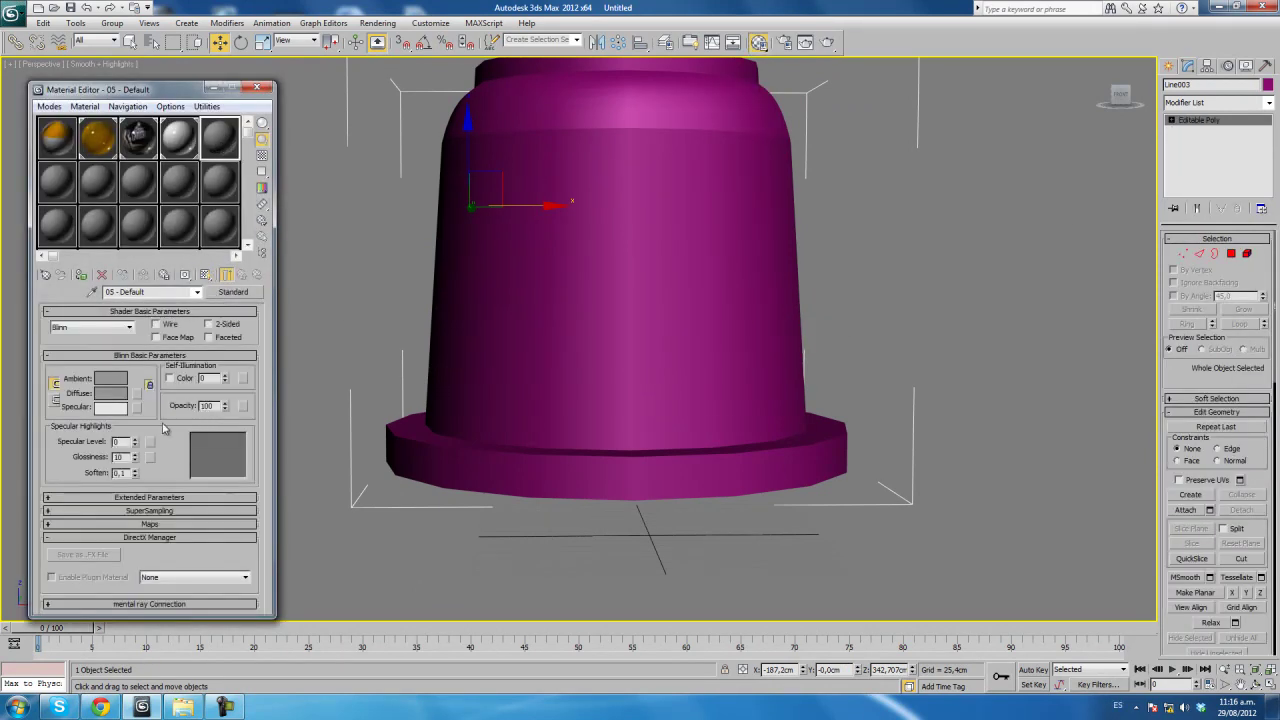
# Assign the cup a material using Crispi 3.jpg as its diffuse bitmap.
pyautogui.click(140, 399)
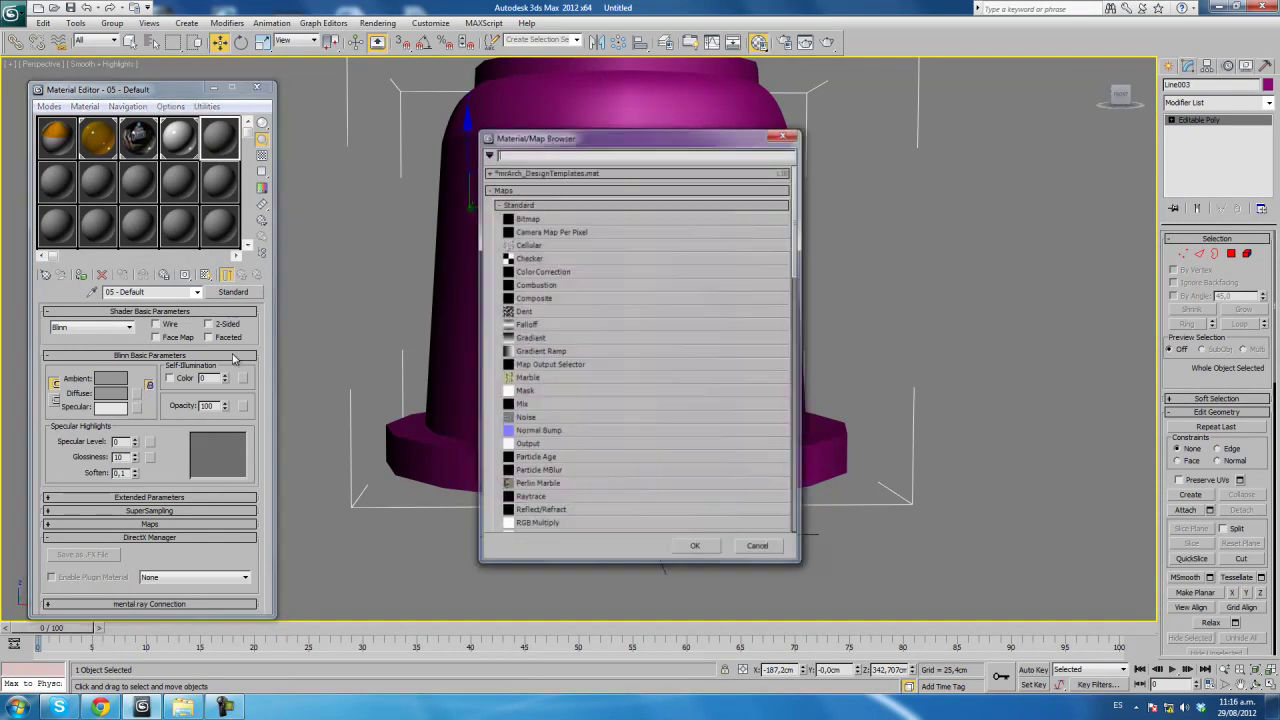
pyautogui.doubleClick(527, 219)
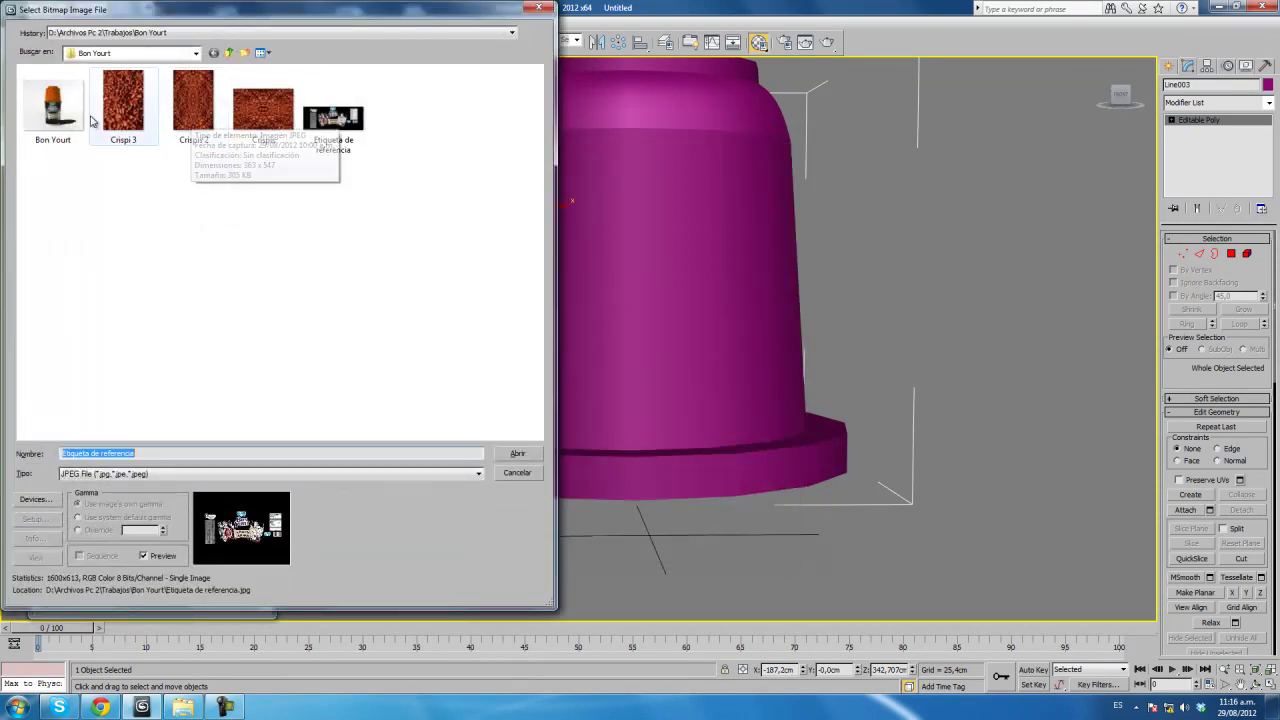
pyautogui.click(123, 105)
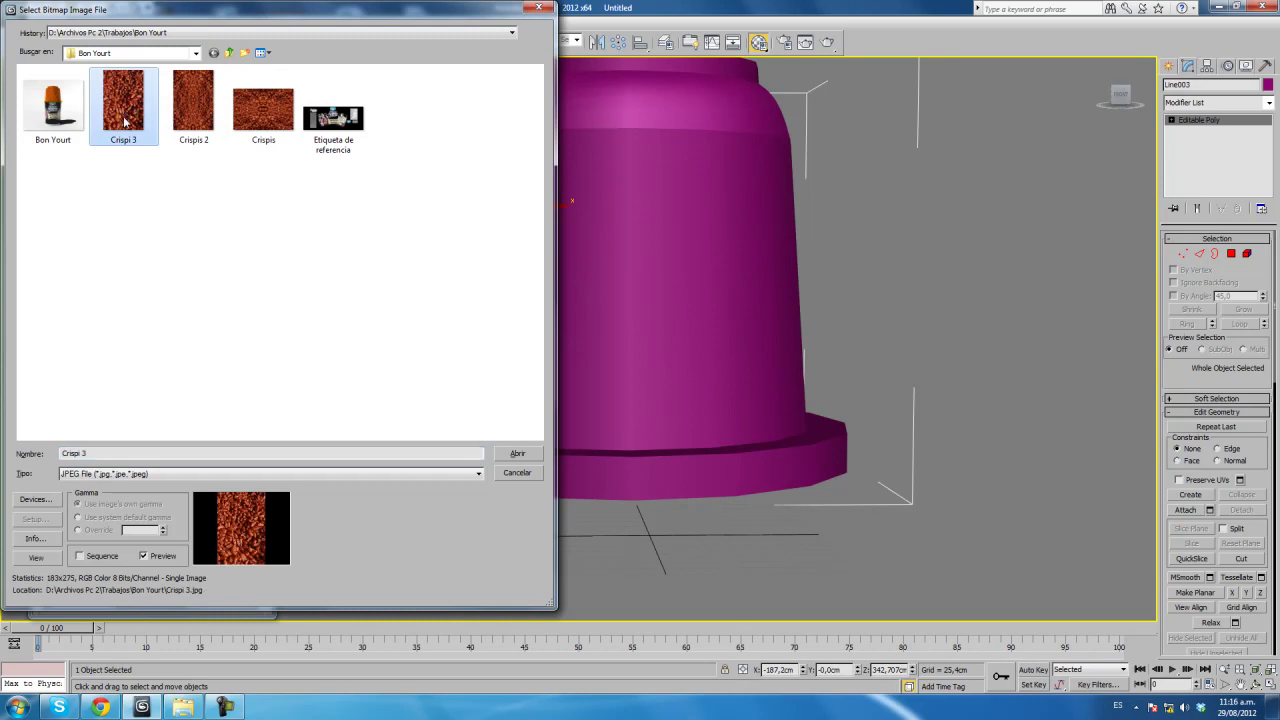
pyautogui.click(527, 456)
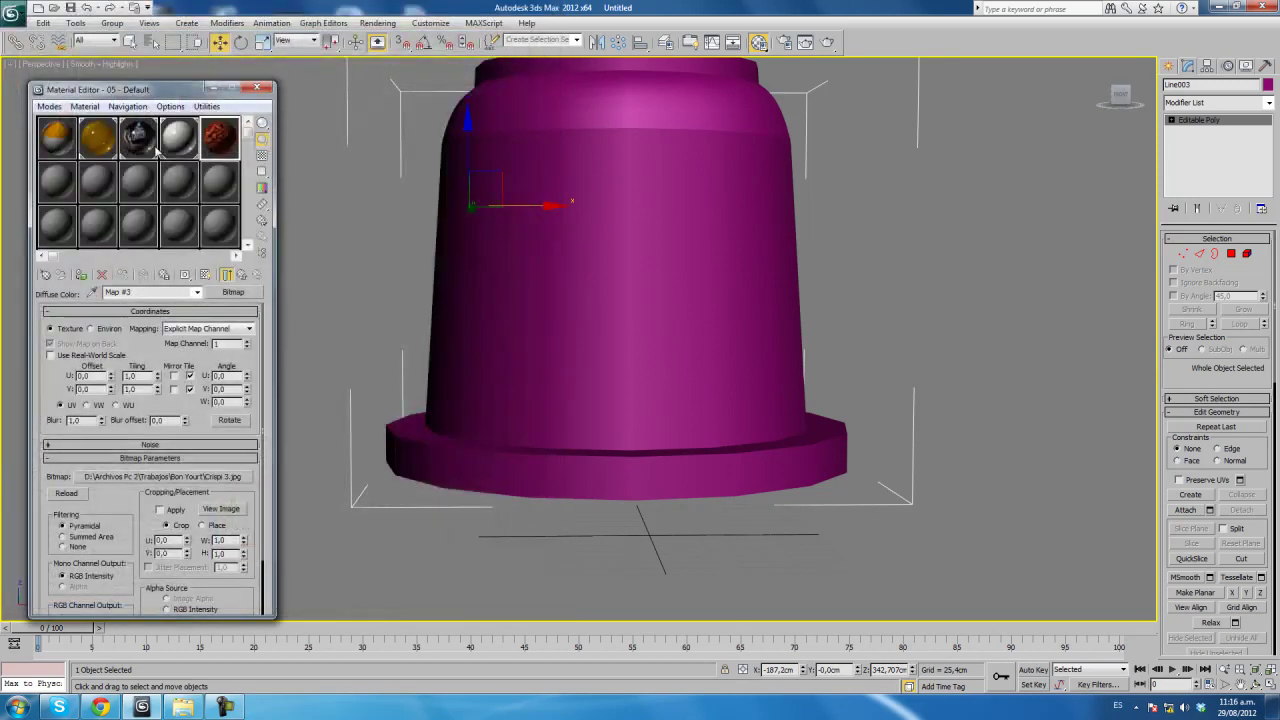
pyautogui.click(243, 274)
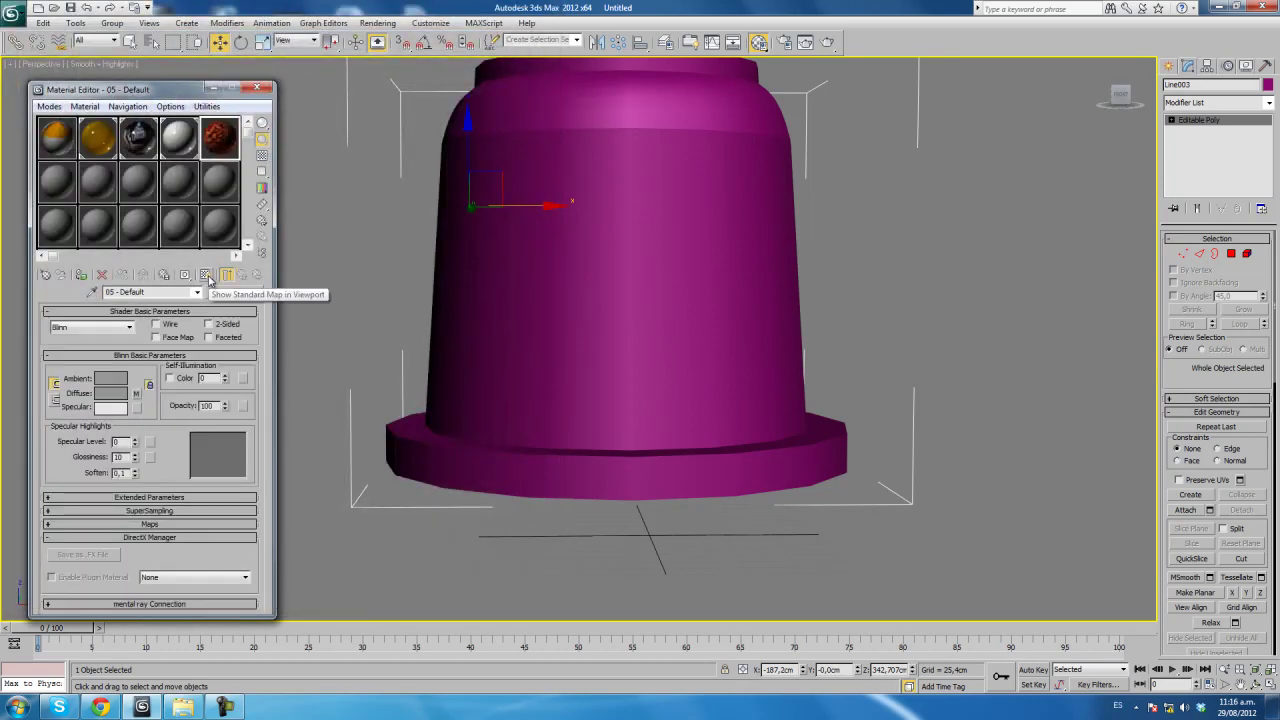
pyautogui.moveTo(537, 213); pyautogui.dragTo(553, 208)
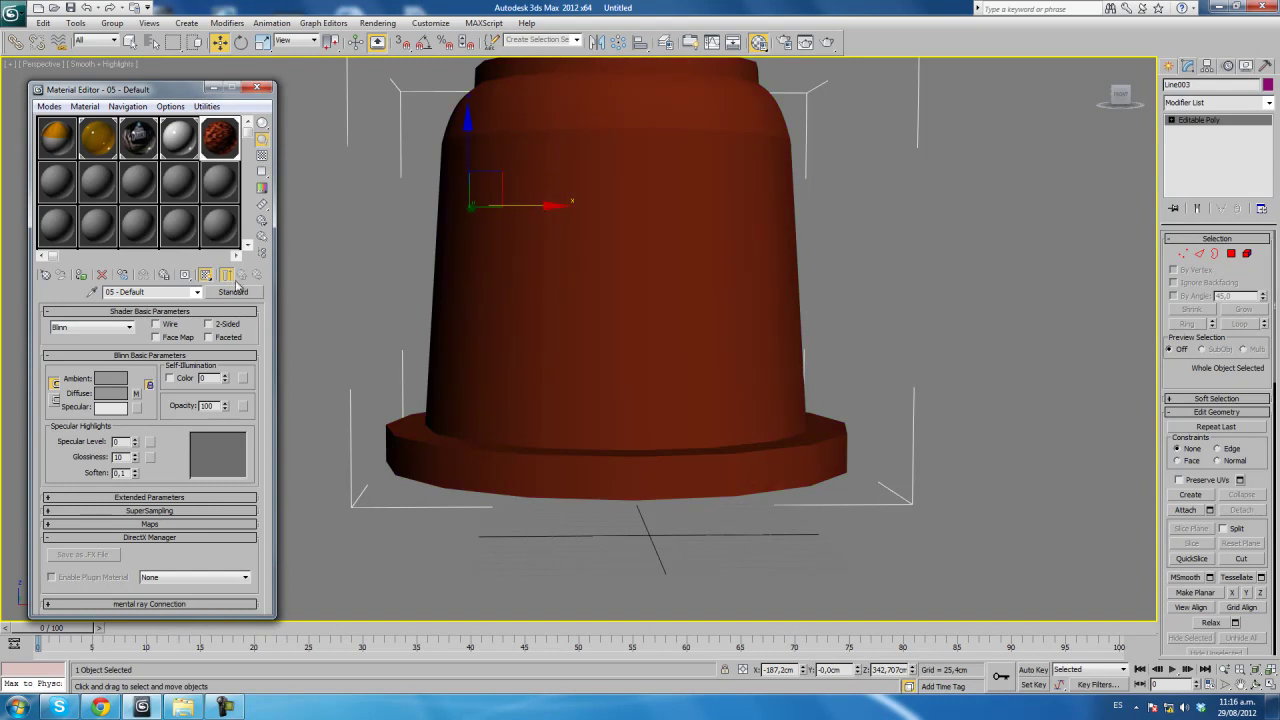
pyautogui.scroll(-15, 1219, 450)
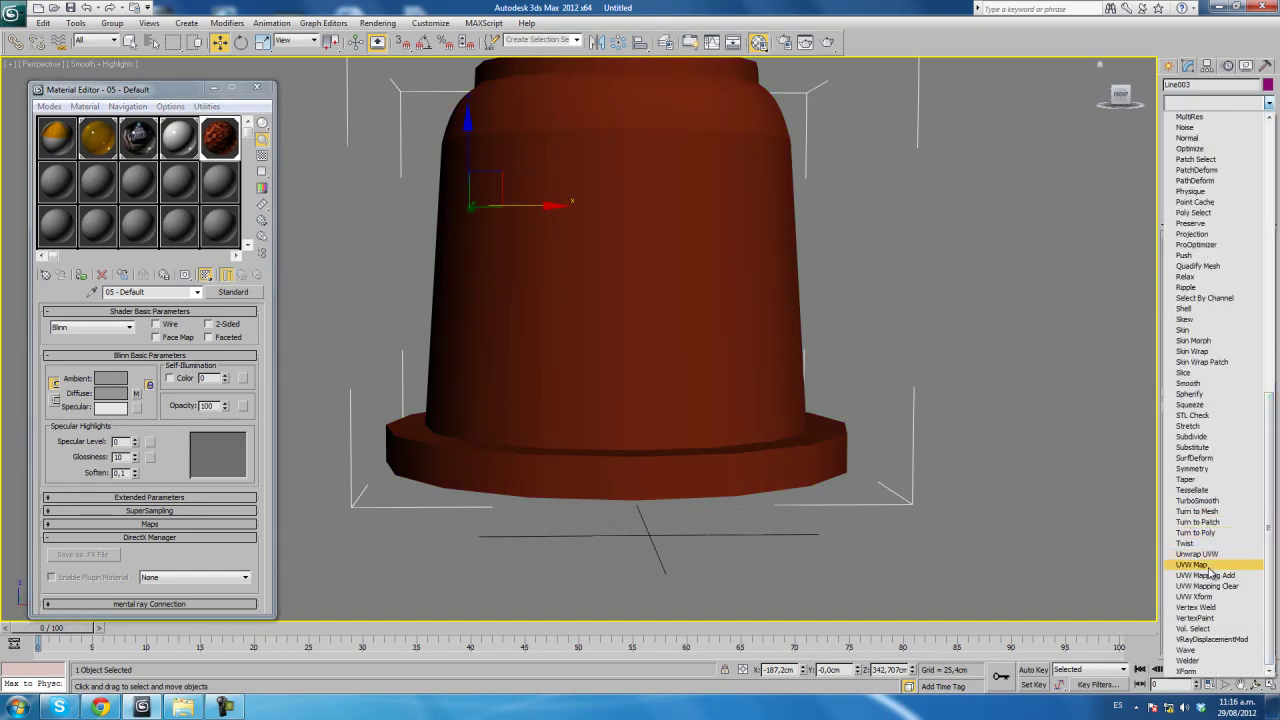
# Map the cup with a Cylindrical, capped UVW Map aligned on X, and set U Tiling to 2.
pyautogui.click(1212, 566)
pyautogui.moveTo(778, 258); pyautogui.dragTo(795, 312, button='middle')
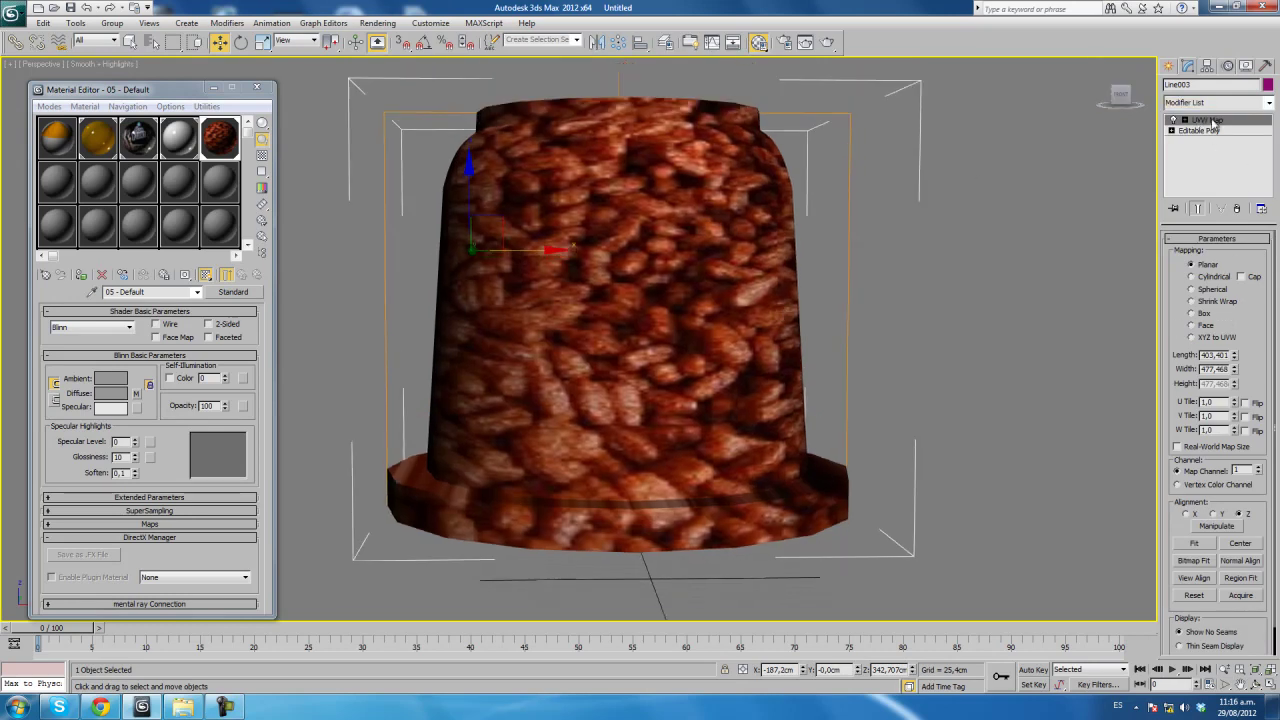
pyautogui.click(1210, 277)
pyautogui.click(1240, 276)
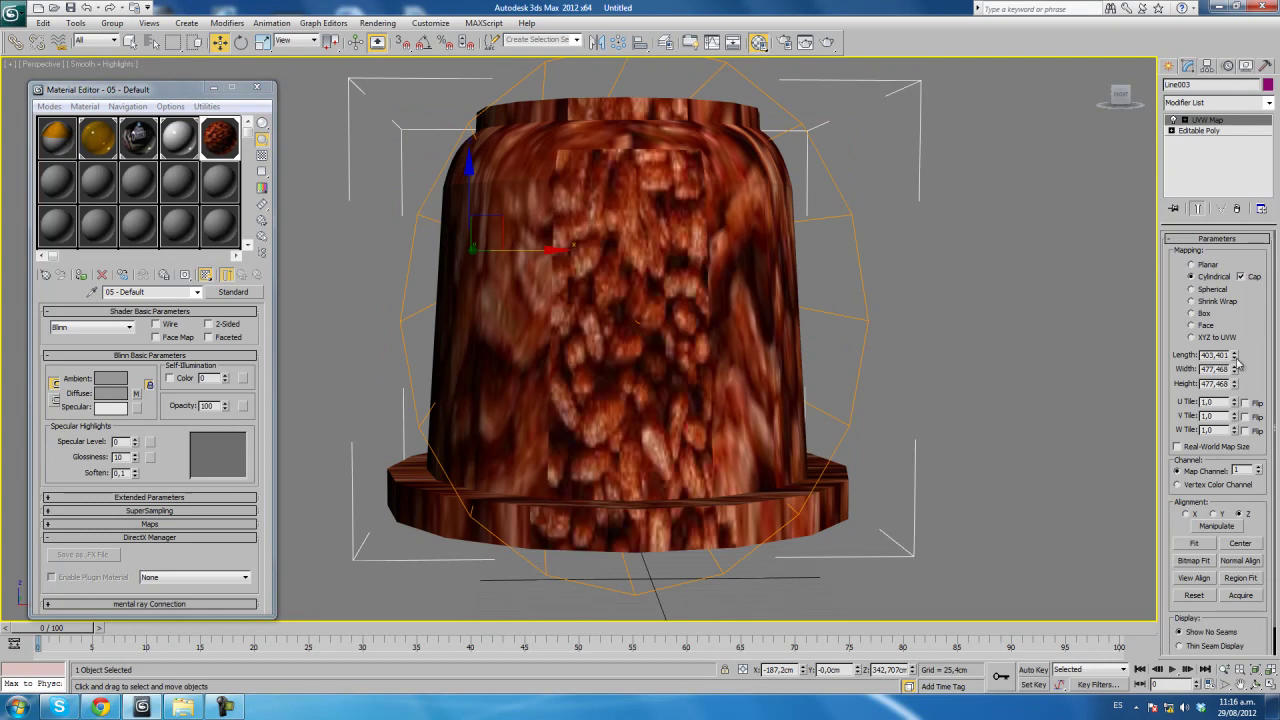
pyautogui.click(1187, 514)
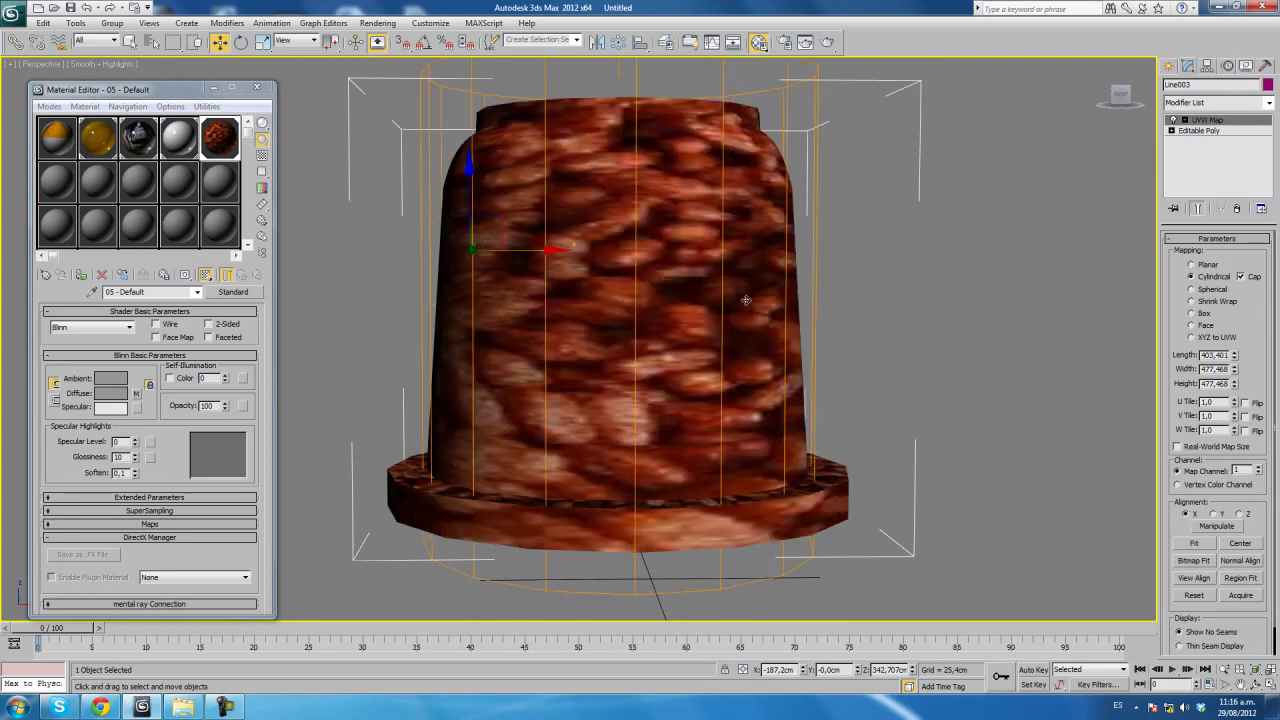
pyautogui.click(137, 394)
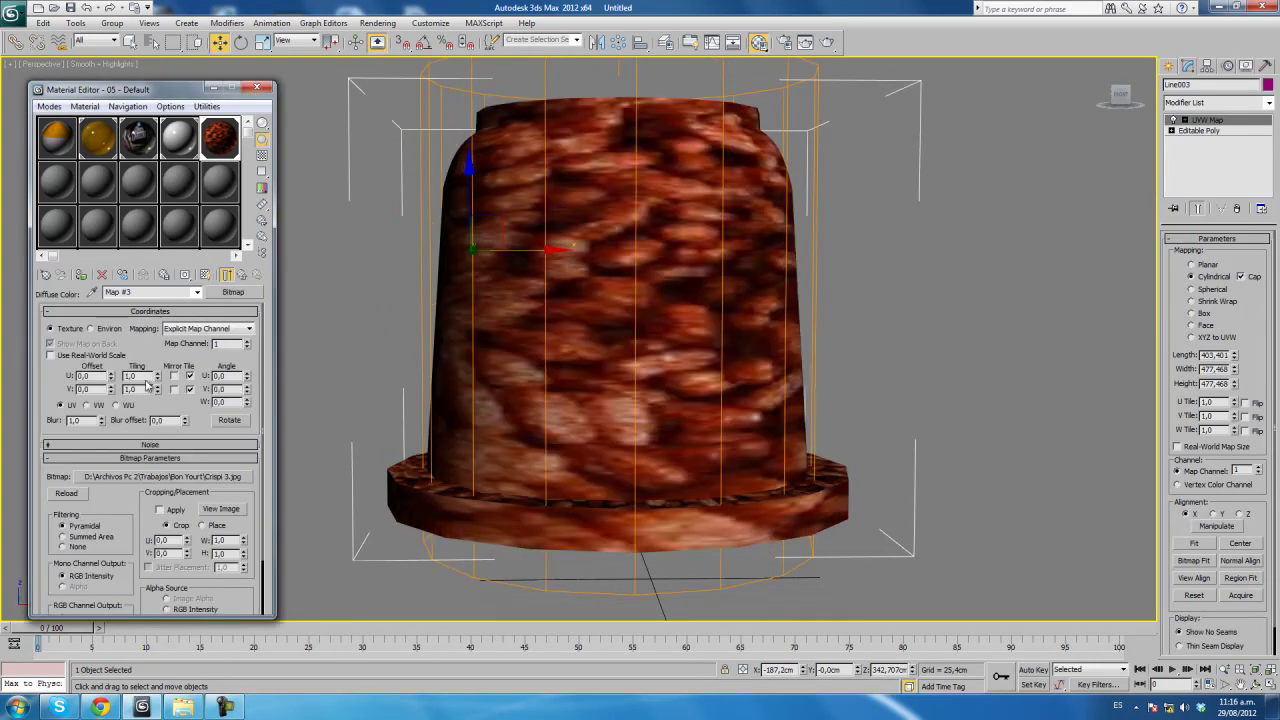
pyautogui.press('Return')
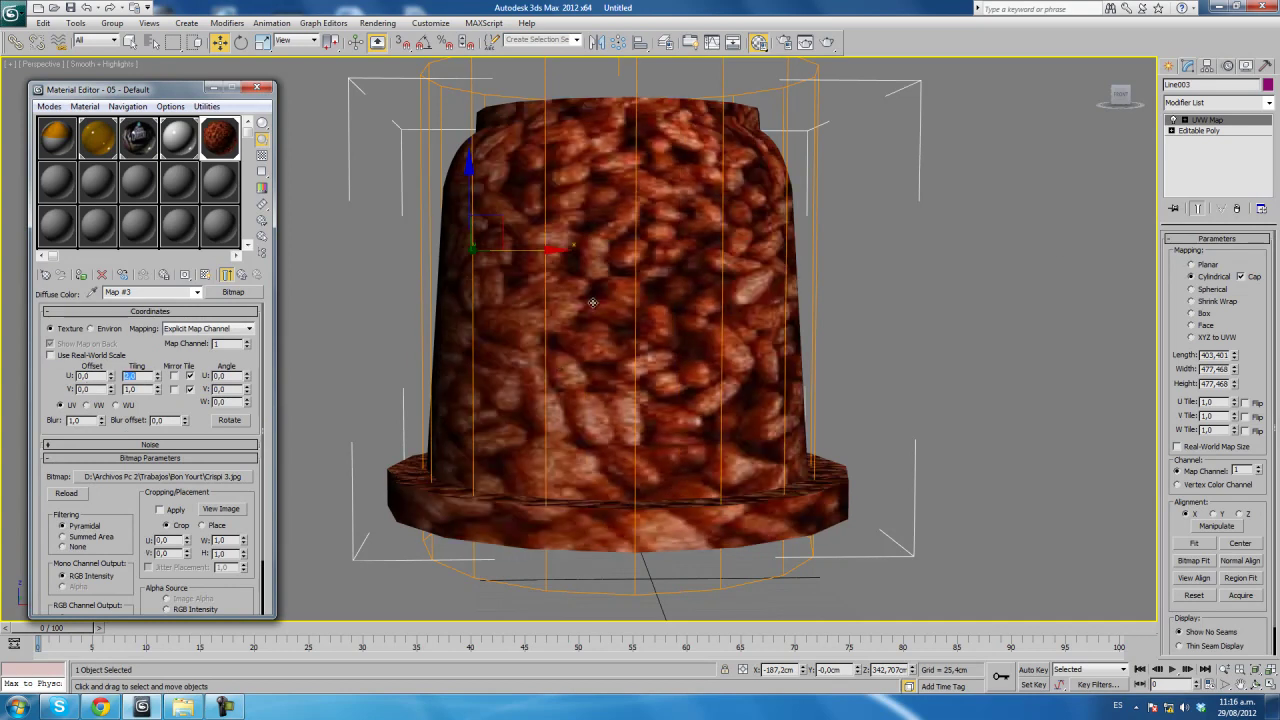
# Unhide the hidden parts of the cup and close the Material Editor.
pyautogui.rightClick(1014, 227)
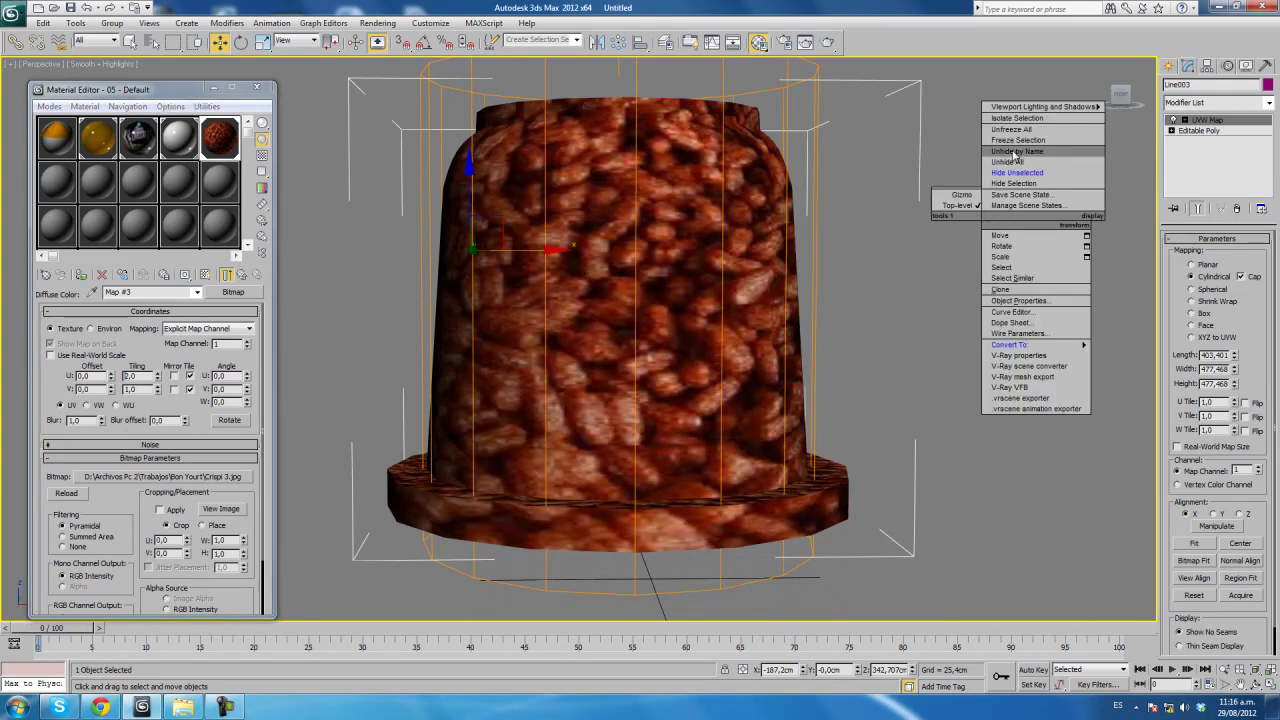
pyautogui.click(1018, 165)
pyautogui.scroll(-2, 893, 279)
pyautogui.scroll(-2, 783, 318)
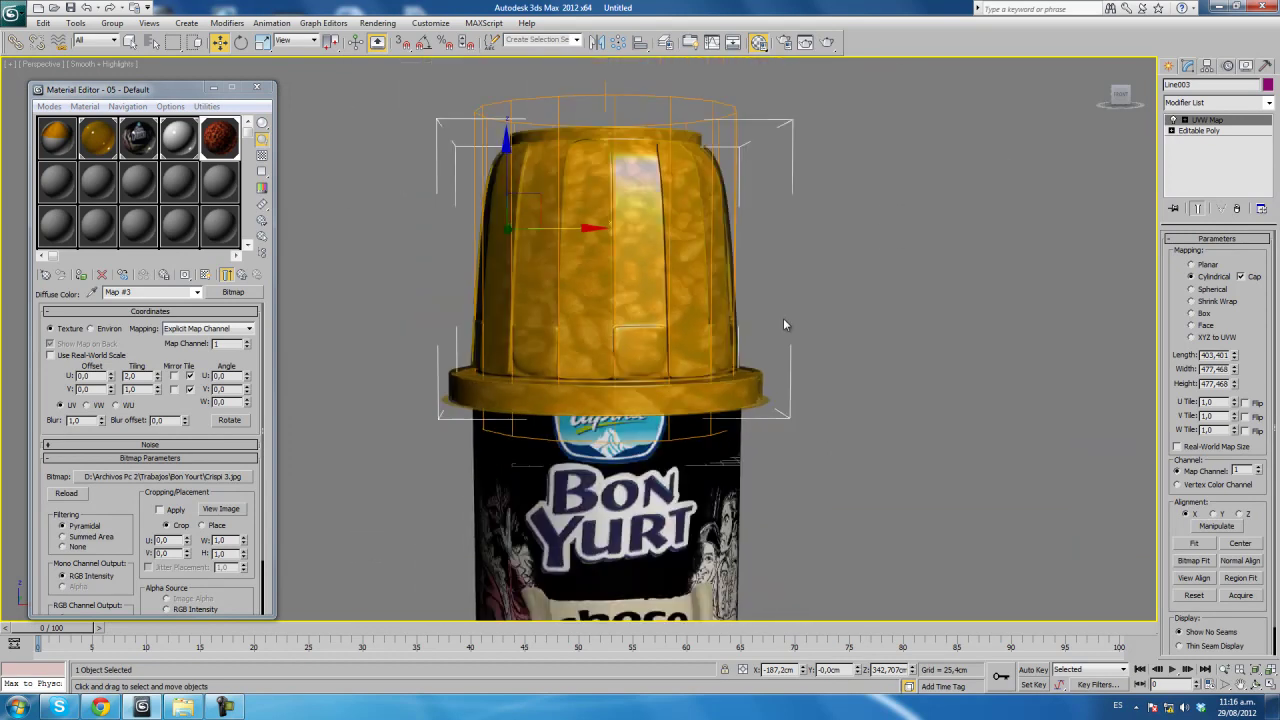
pyautogui.scroll(-3, 783, 318)
pyautogui.scroll(-1, 405, 317)
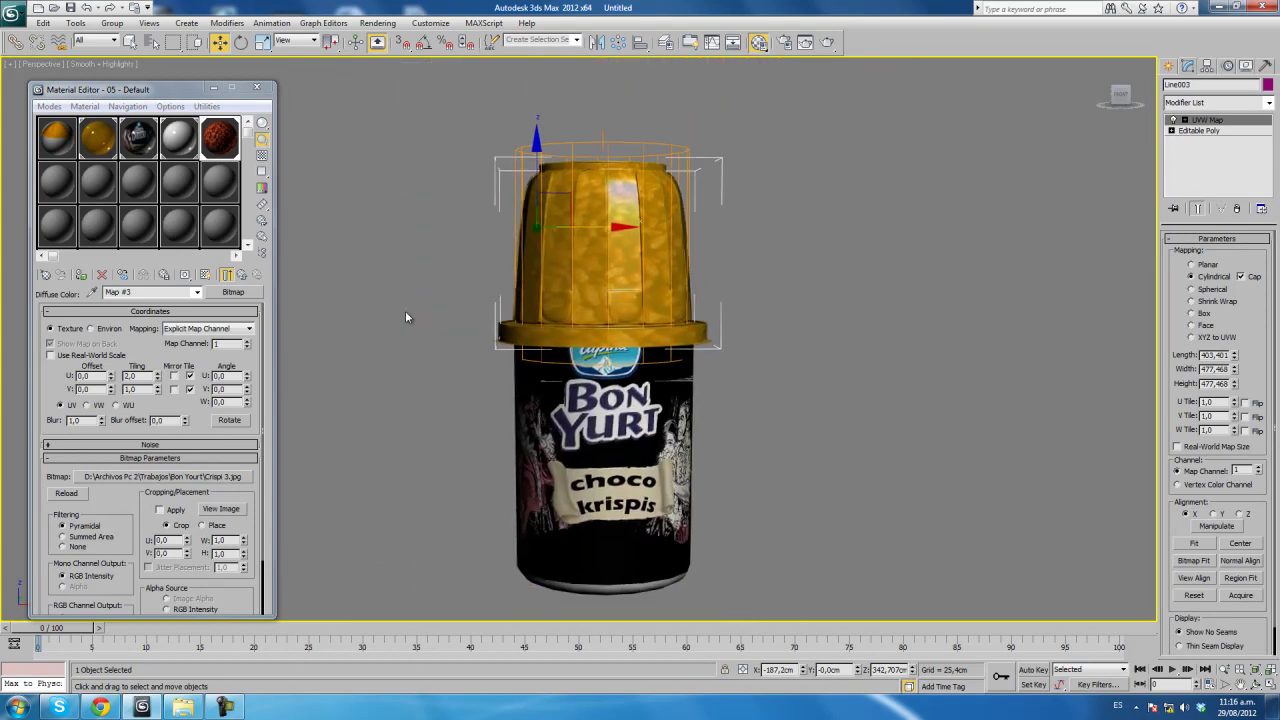
pyautogui.click(258, 90)
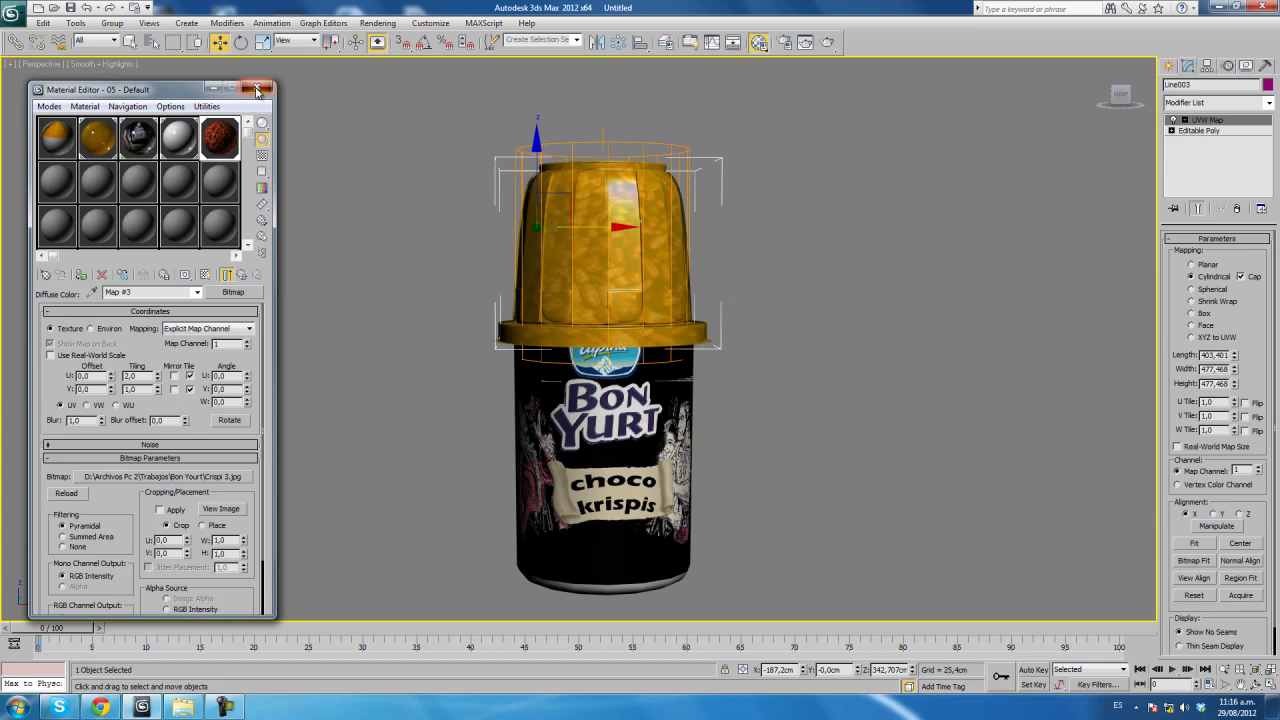
# Isolate the gold lid and delete its bottom vertices to leave a flat underside.
pyautogui.click(1190, 131)
pyautogui.rightClick(612, 206)
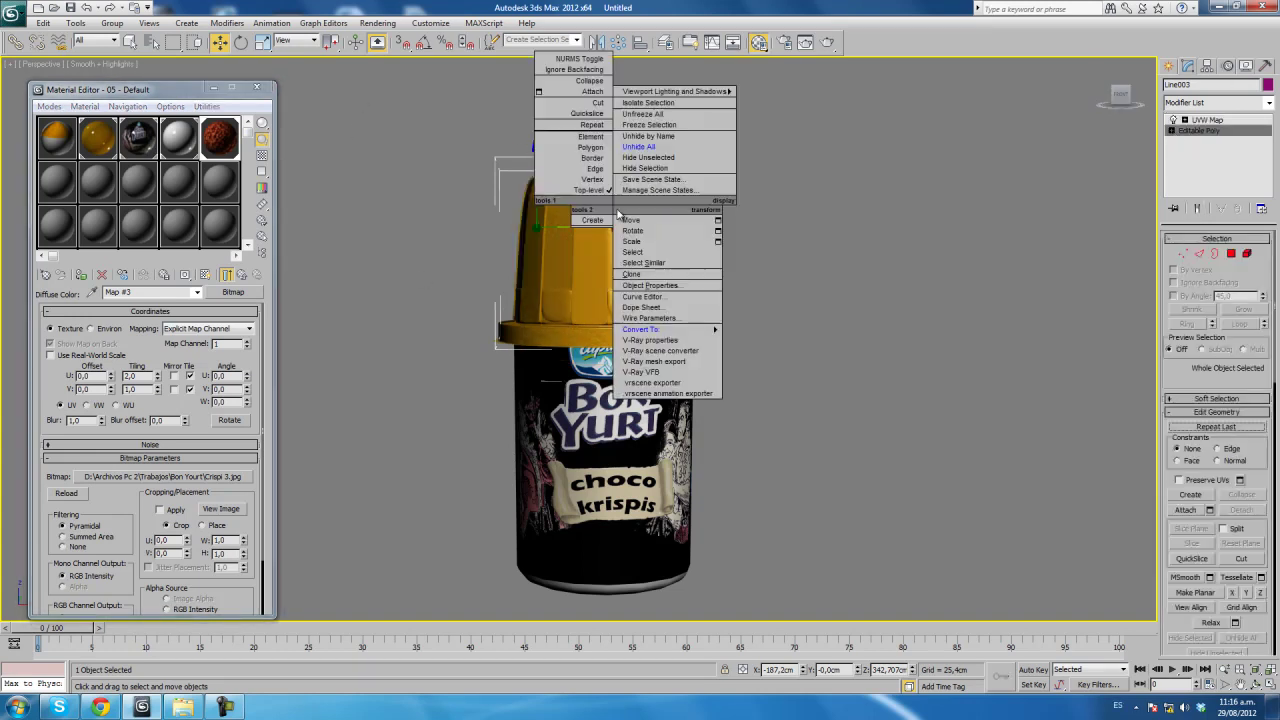
pyautogui.click(668, 160)
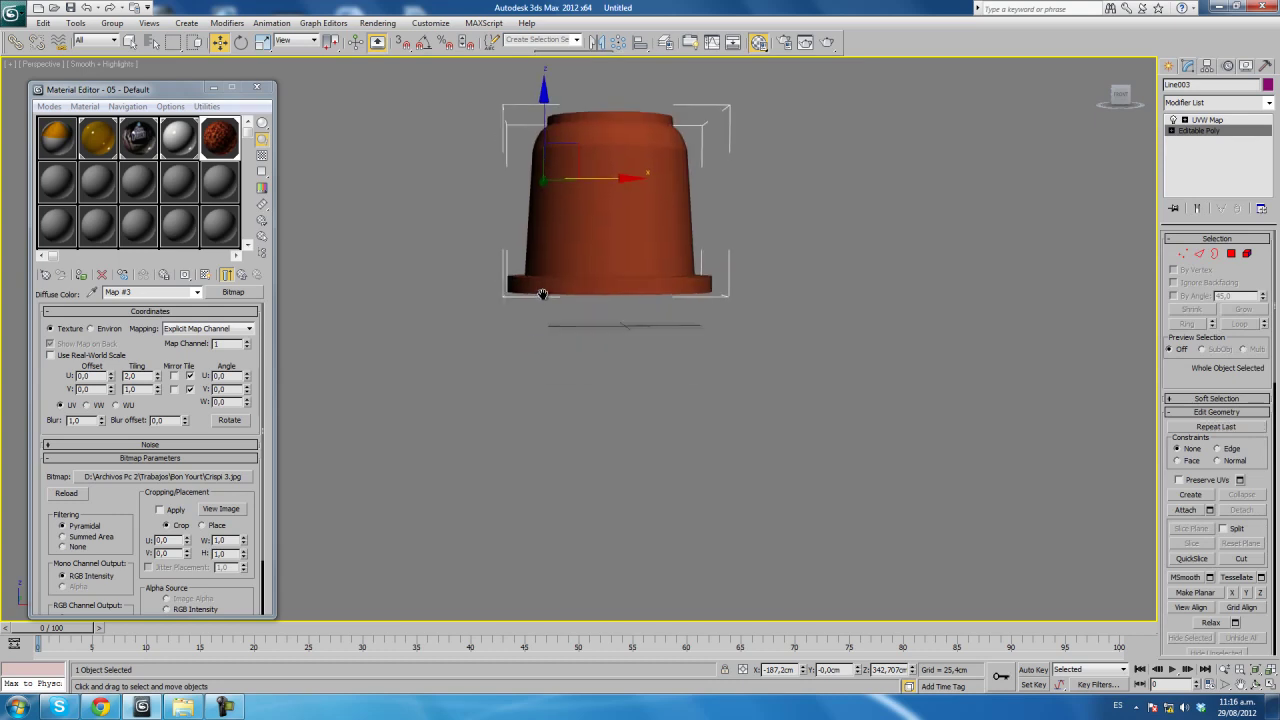
pyautogui.scroll(3, 478, 266)
pyautogui.click(1183, 255)
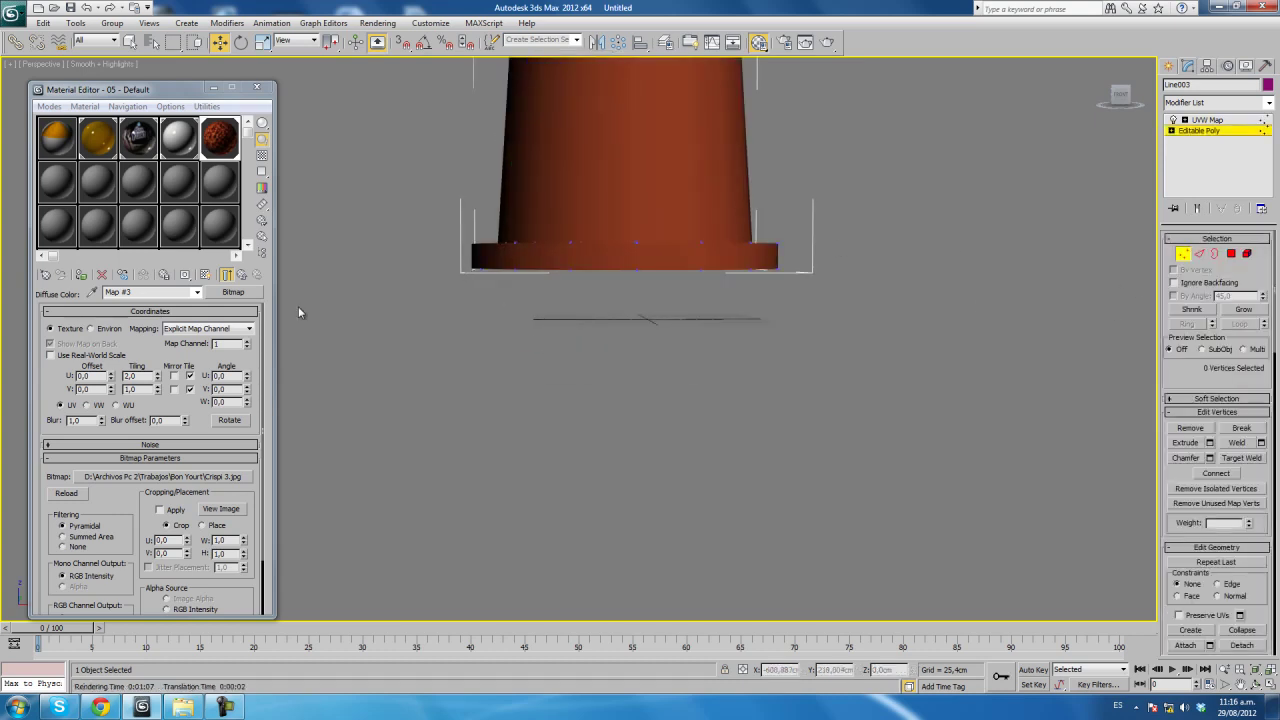
pyautogui.moveTo(462, 264); pyautogui.dragTo(878, 311)
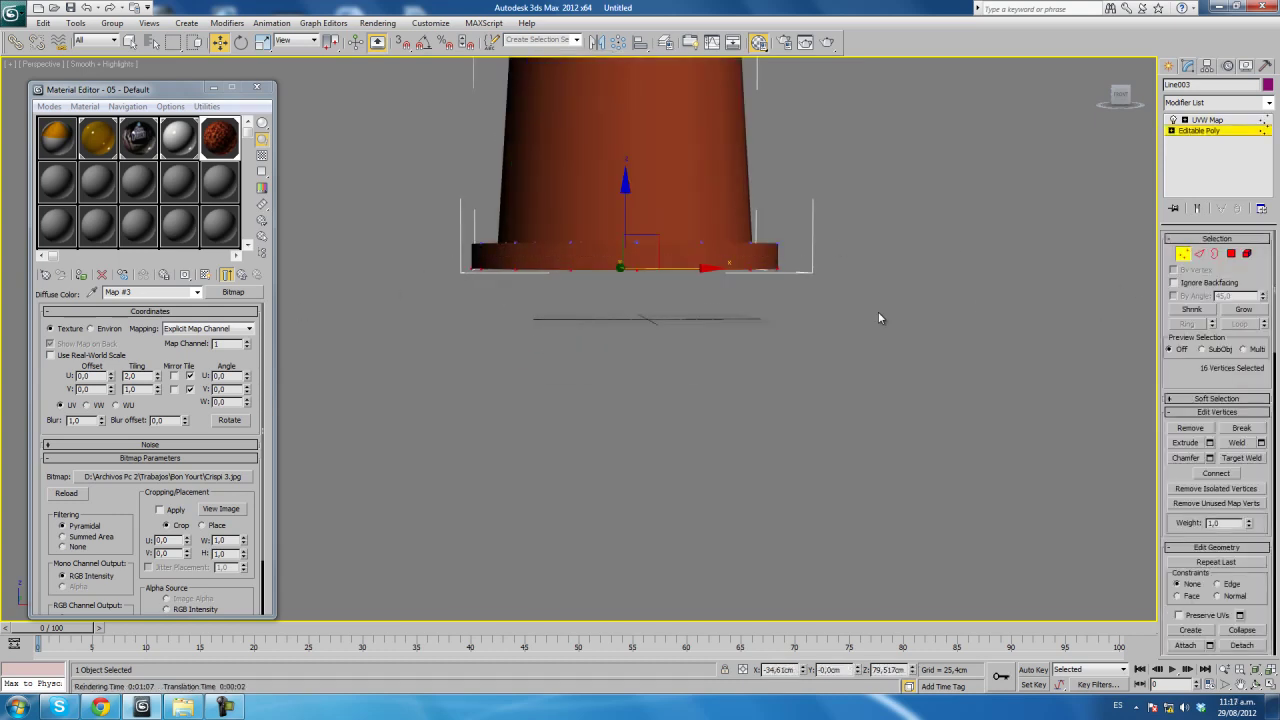
pyautogui.press('Delete')
pyautogui.click(1185, 254)
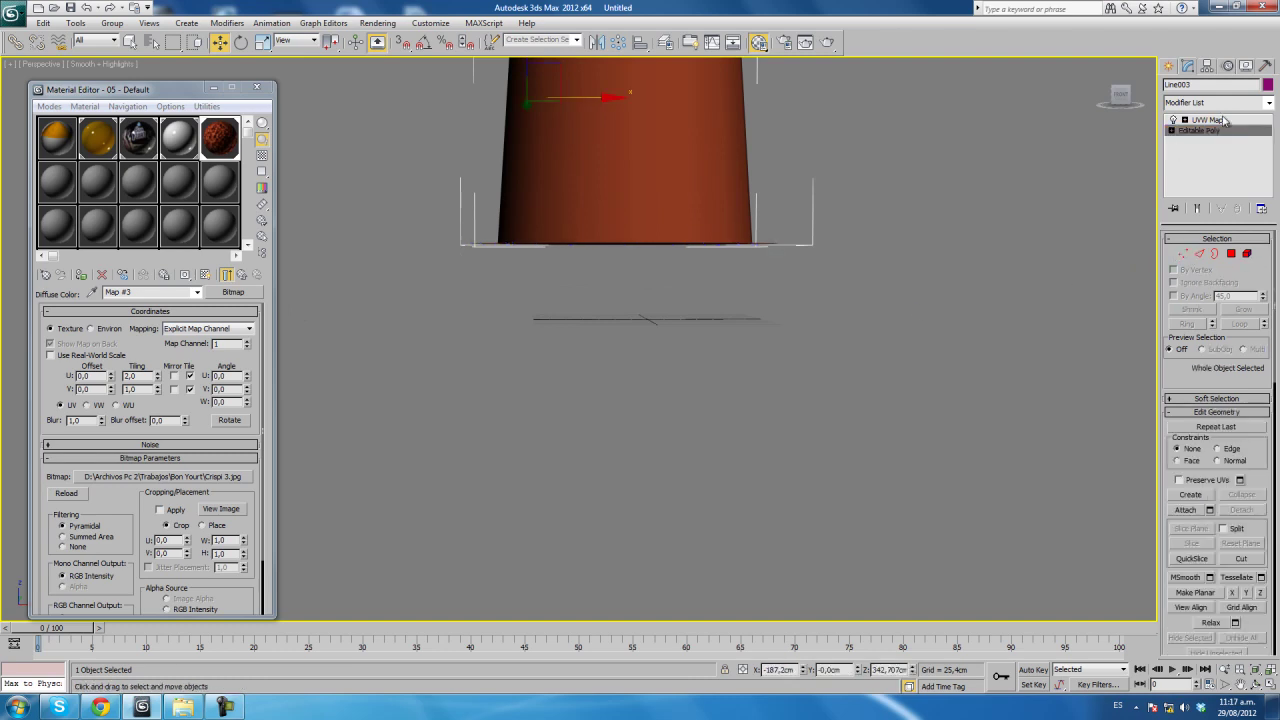
# Unhide all objects, deselect the cup, and view the scene from the Top.
pyautogui.rightClick(878, 265)
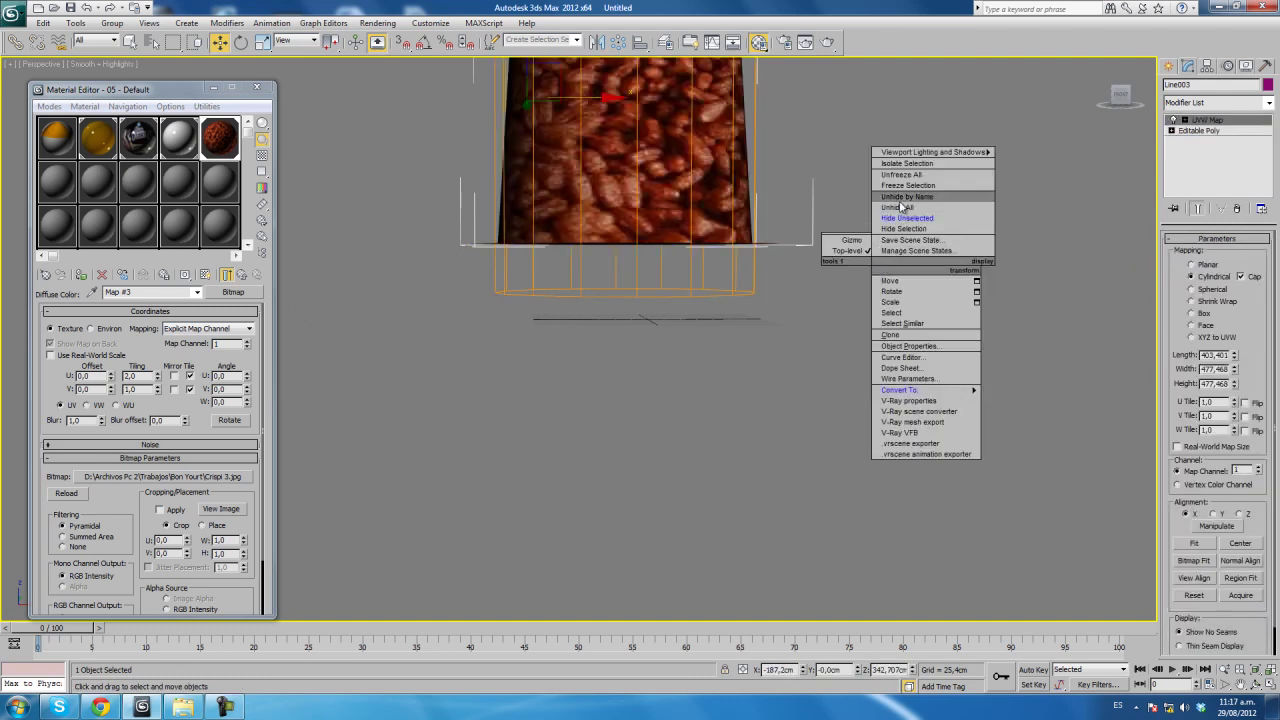
pyautogui.click(903, 206)
pyautogui.moveTo(712, 254); pyautogui.dragTo(690, 308, button='middle')
pyautogui.scroll(-4, 720, 380)
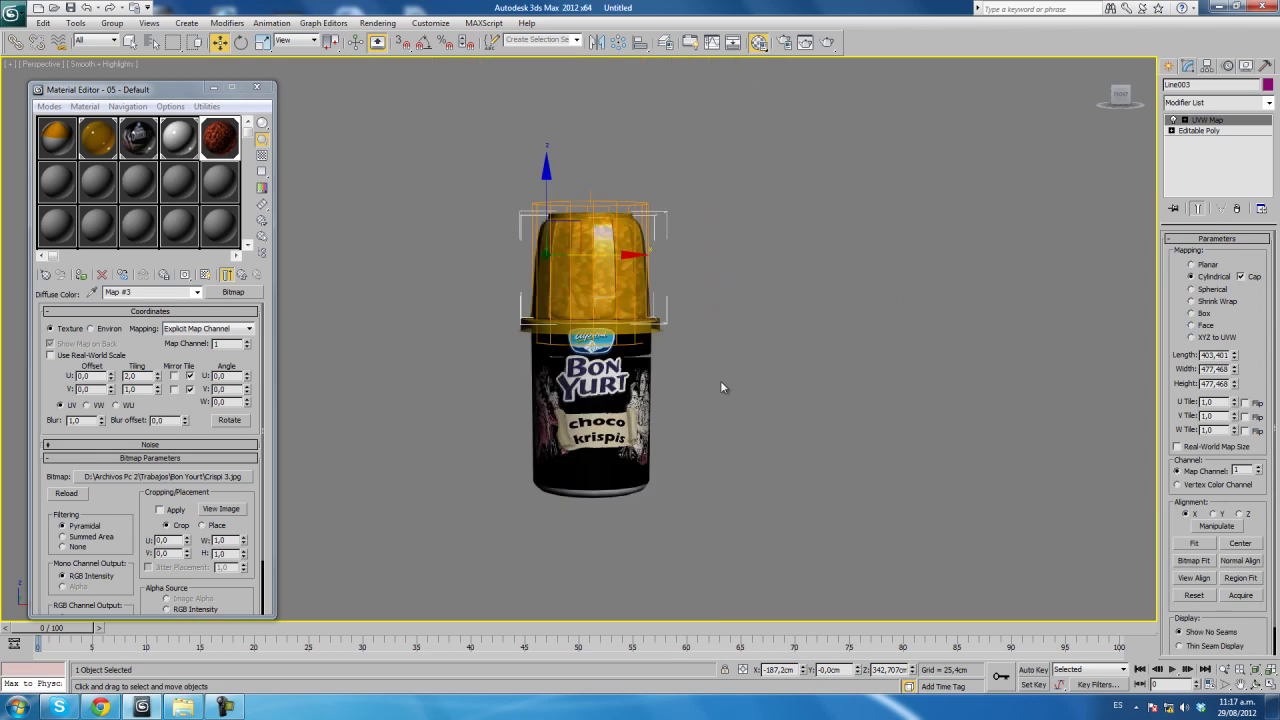
pyautogui.scroll(2, 663, 355)
pyautogui.click(256, 88)
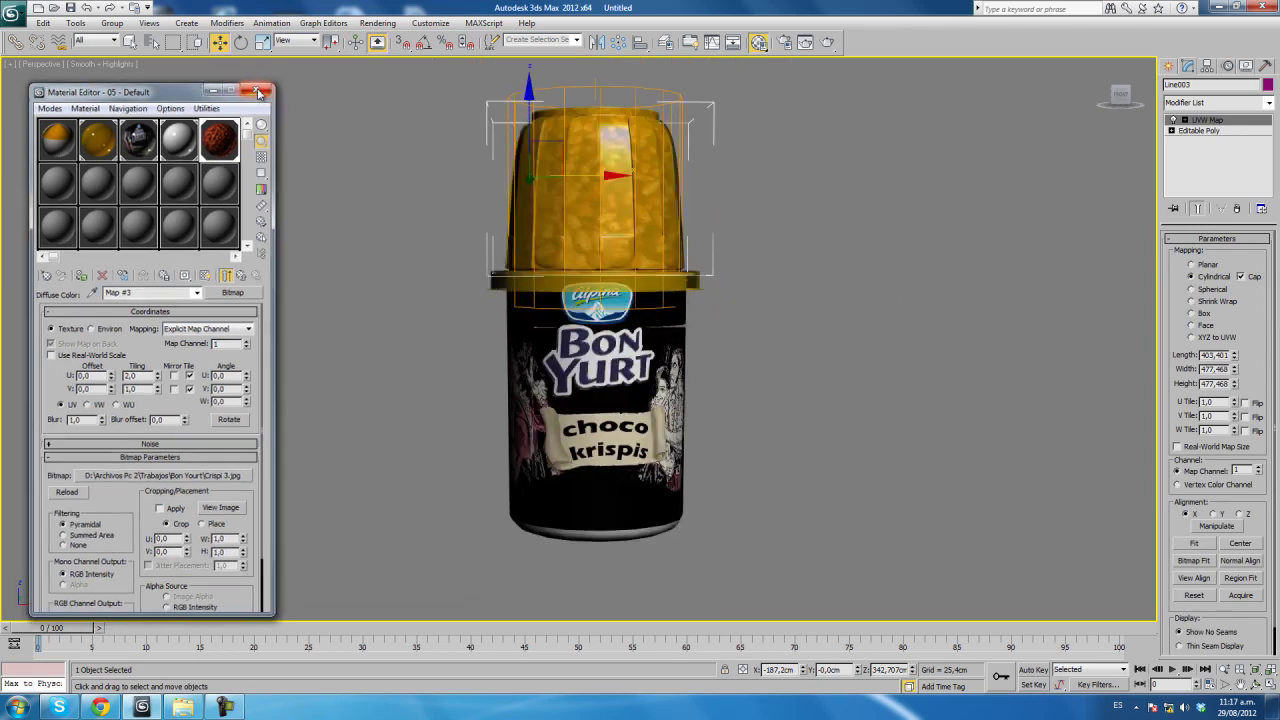
pyautogui.click(388, 303)
pyautogui.moveTo(788, 382); pyautogui.dragTo(774, 378, button='middle')
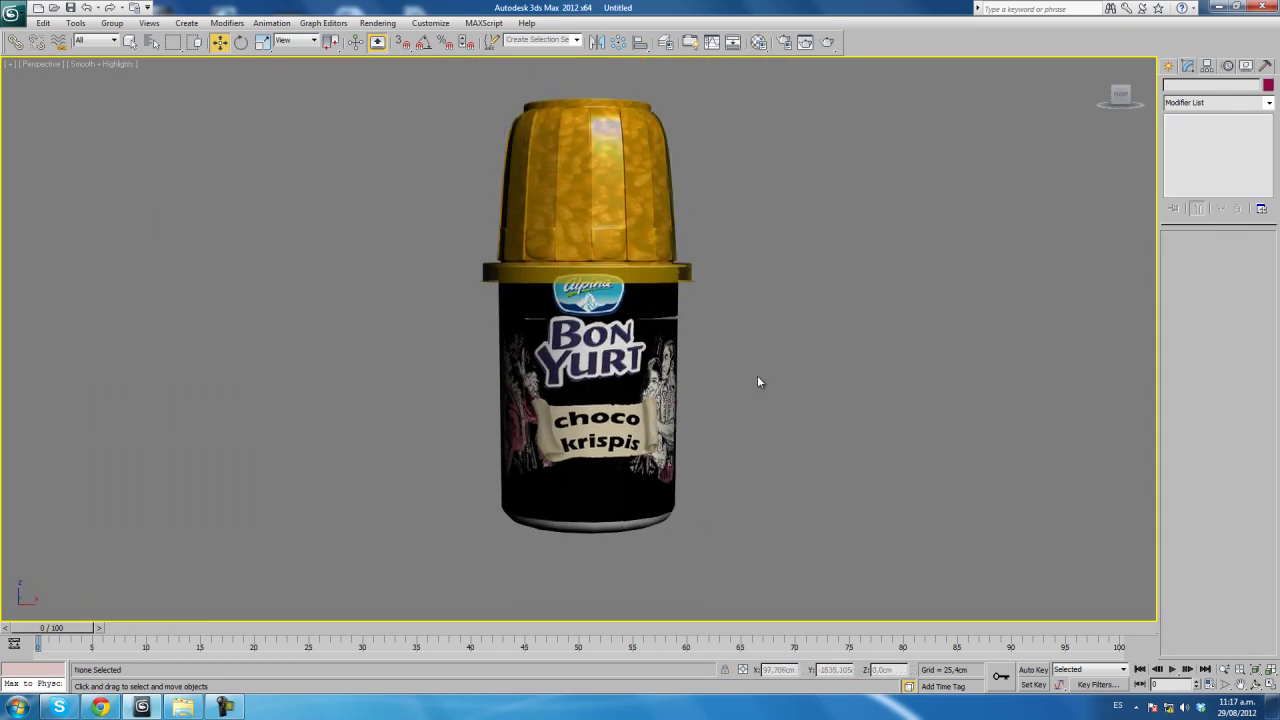
pyautogui.press('t')
pyautogui.scroll(-5, 743, 377)
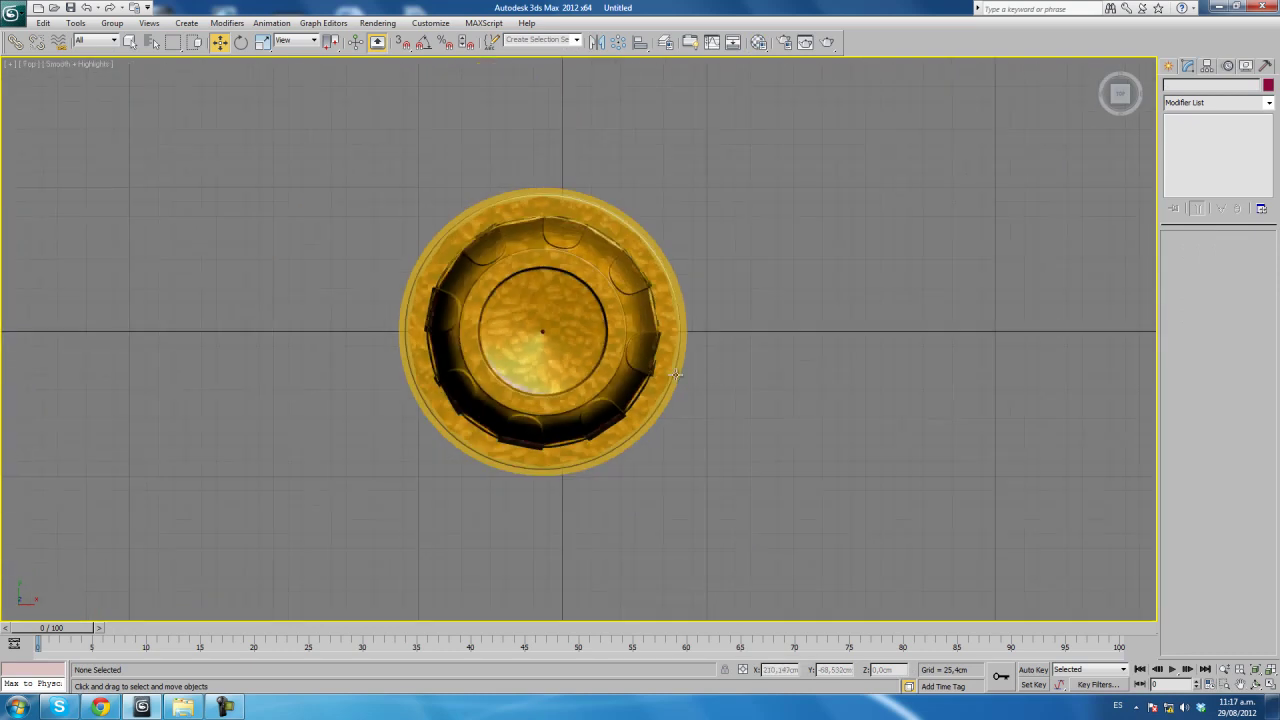
pyautogui.scroll(-5, 730, 390)
pyautogui.click(1169, 66)
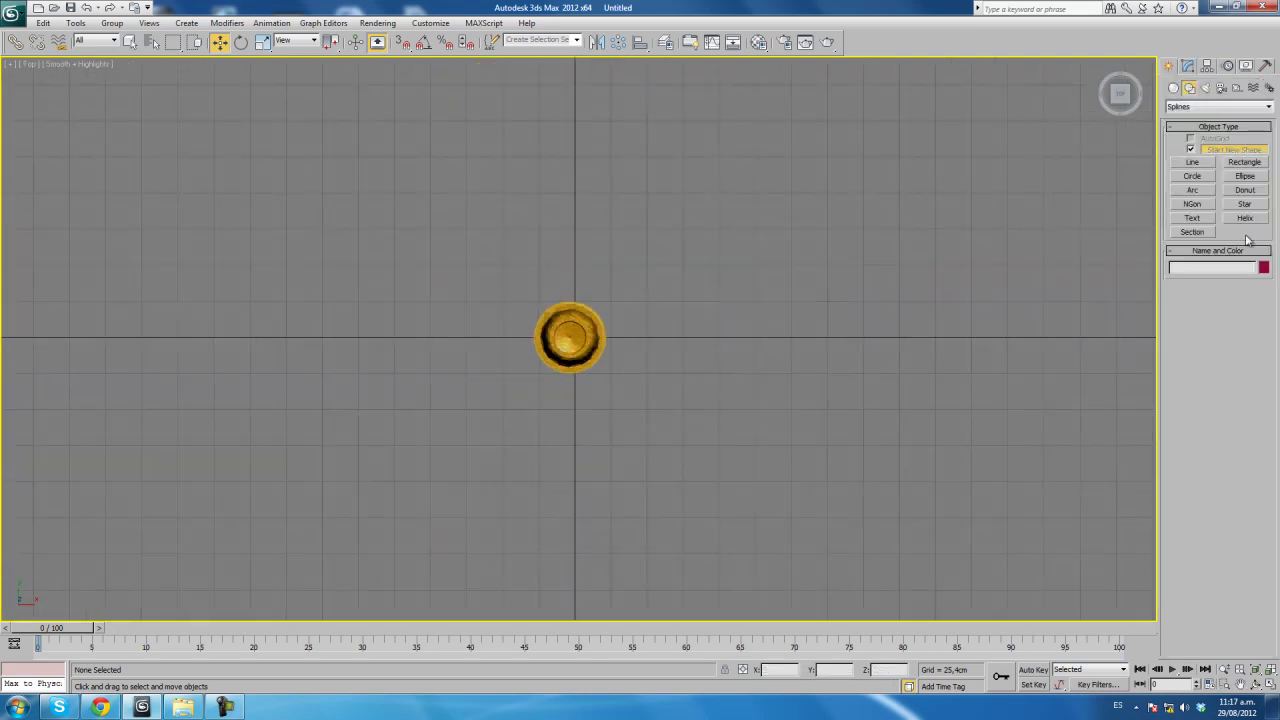
# Draw a large plane around the cup in Top view and centre it at X 0, Y 0.
pyautogui.click(1174, 88)
pyautogui.click(1244, 207)
pyautogui.scroll(-3, 330, 215)
pyautogui.moveTo(271, 106); pyautogui.dragTo(884, 578)
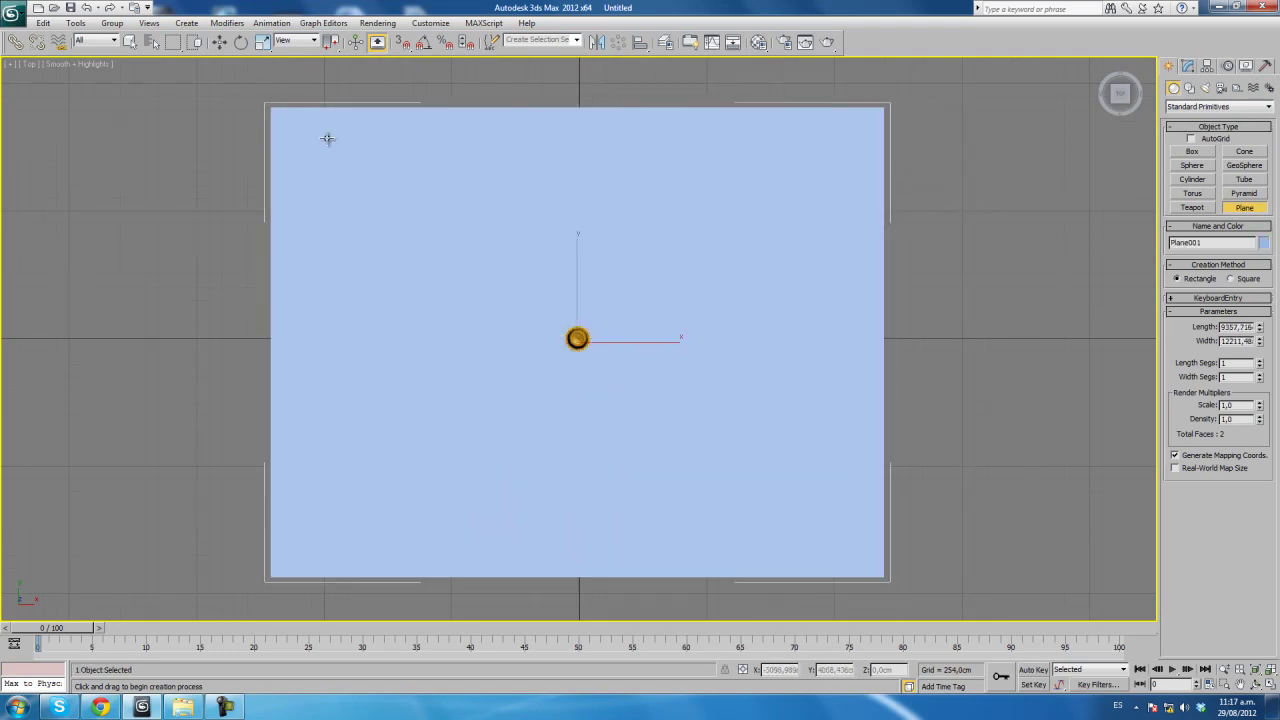
pyautogui.click(221, 43)
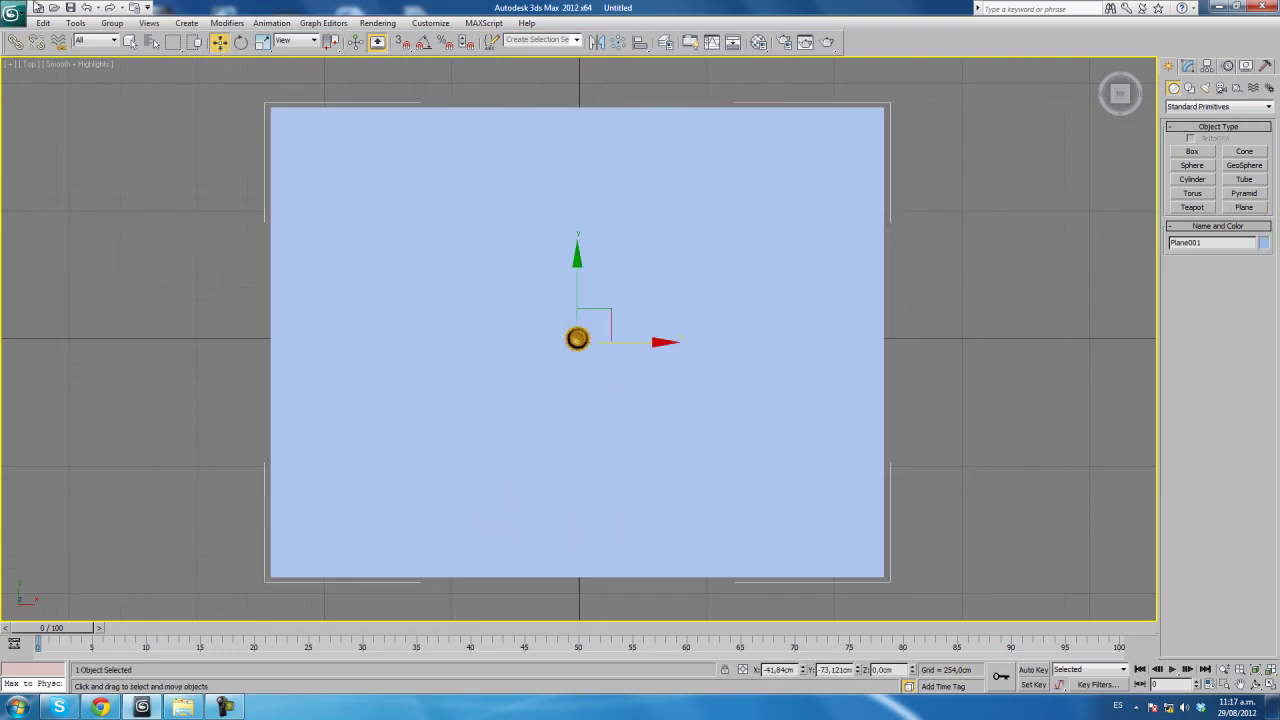
pyautogui.rightClick(221, 45)
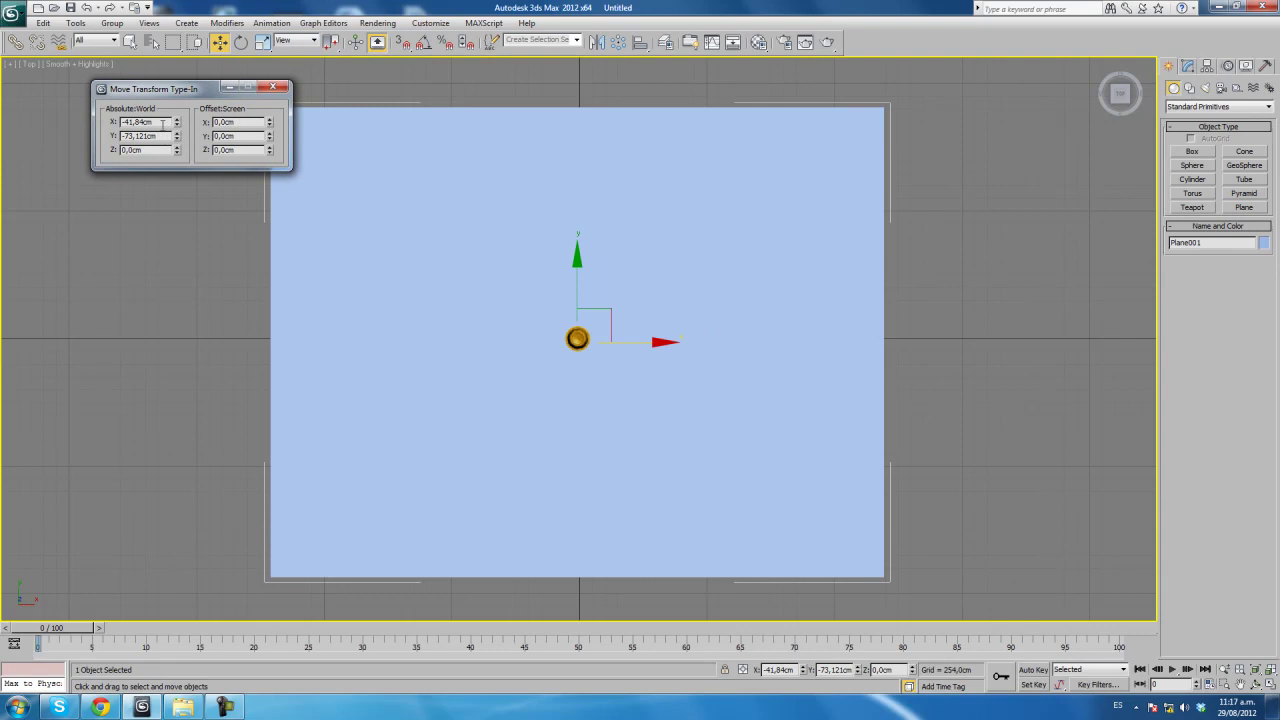
pyautogui.write('0')
pyautogui.press('Tab')
pyautogui.press('Tab')
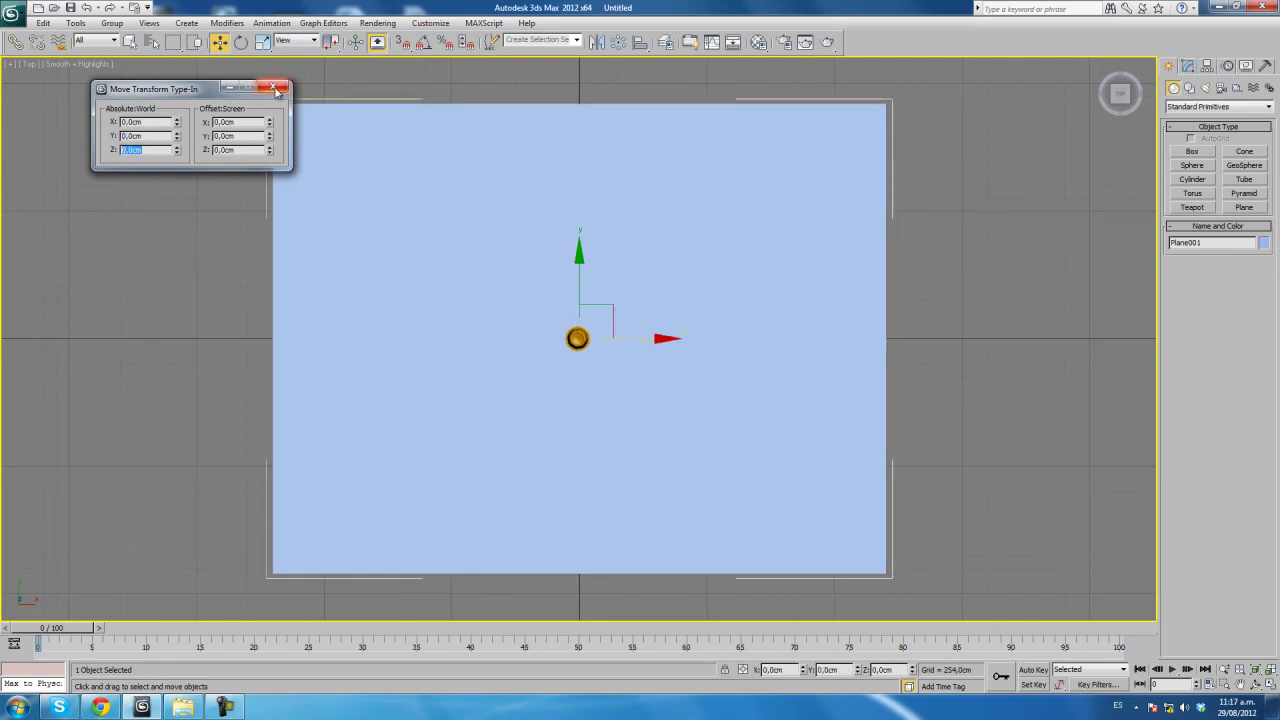
pyautogui.click(272, 87)
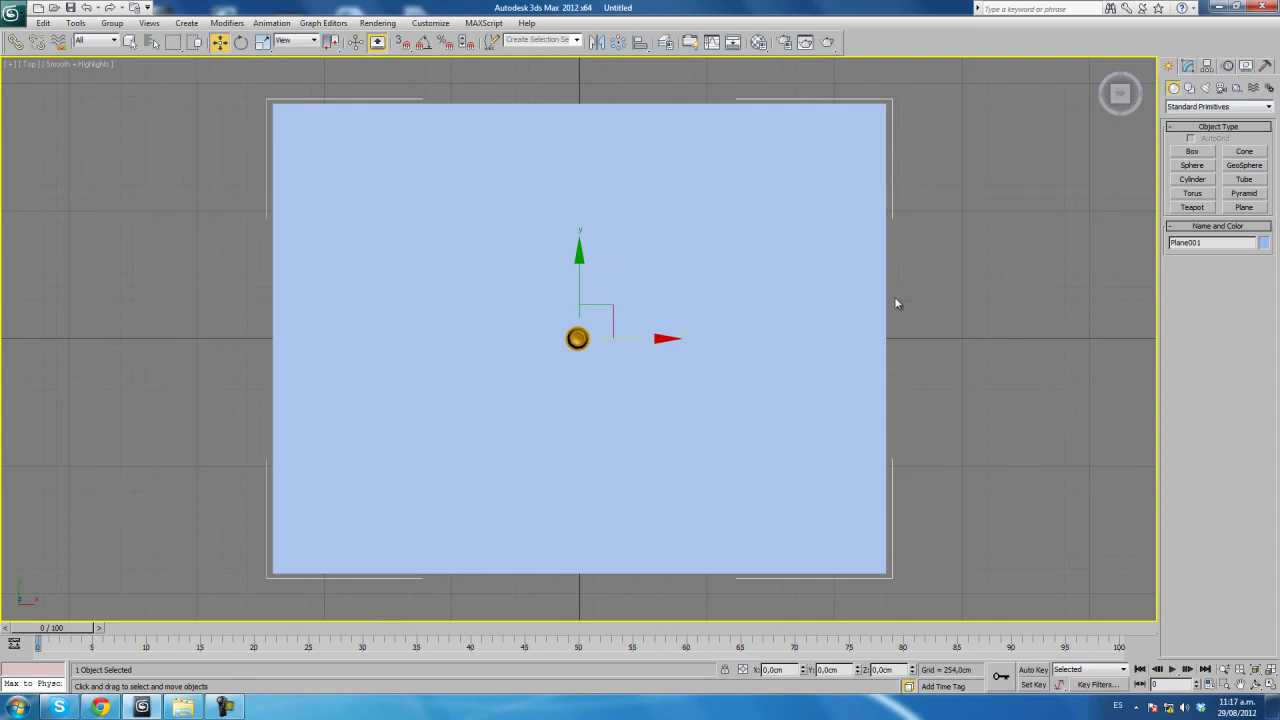
# Apply a new pure white (255,255,255) diffuse material to the plane and enable Edged Faces.
pyautogui.click(1264, 243)
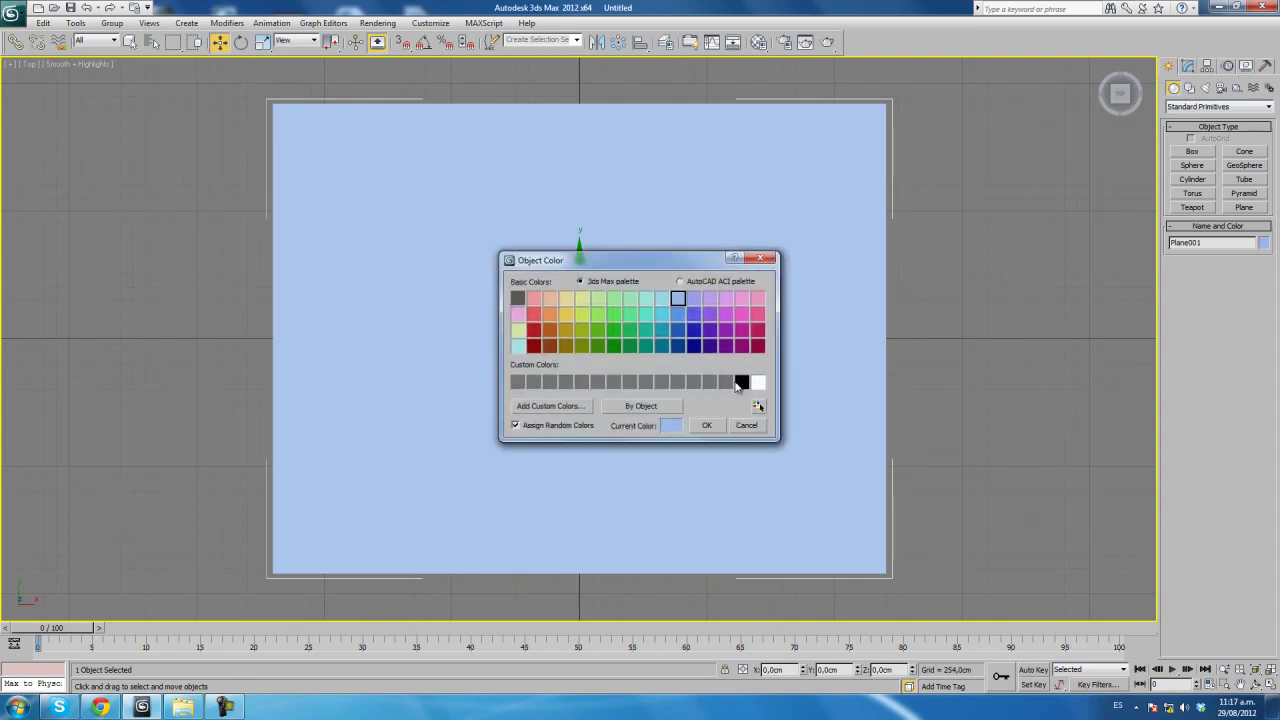
pyautogui.click(750, 424)
pyautogui.press('m')
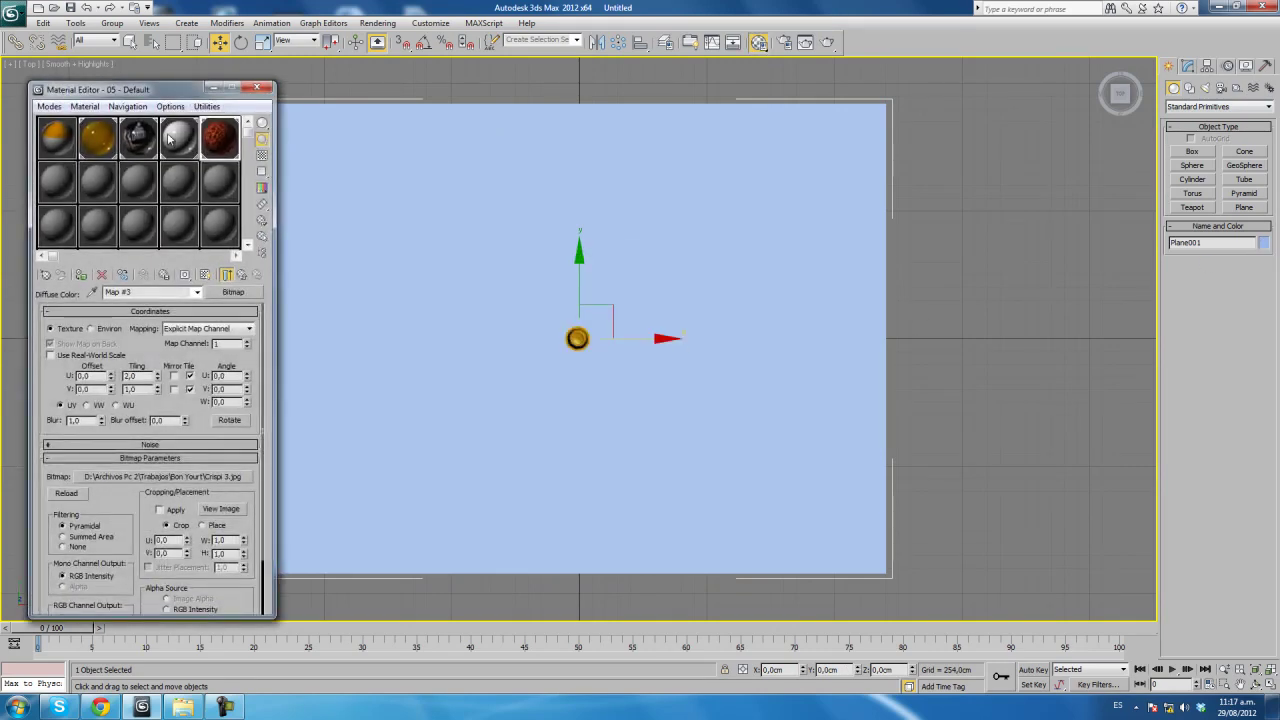
pyautogui.click(45, 186)
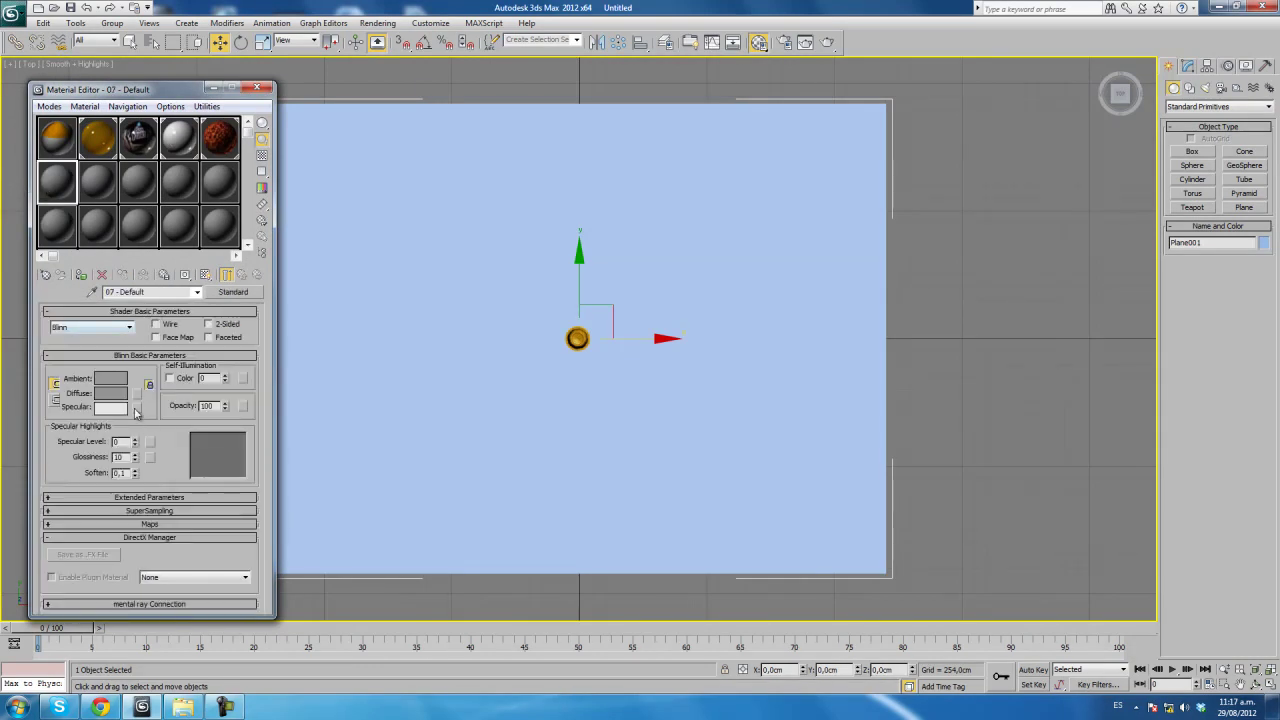
pyautogui.click(111, 393)
pyautogui.moveTo(382, 154); pyautogui.dragTo(412, 190)
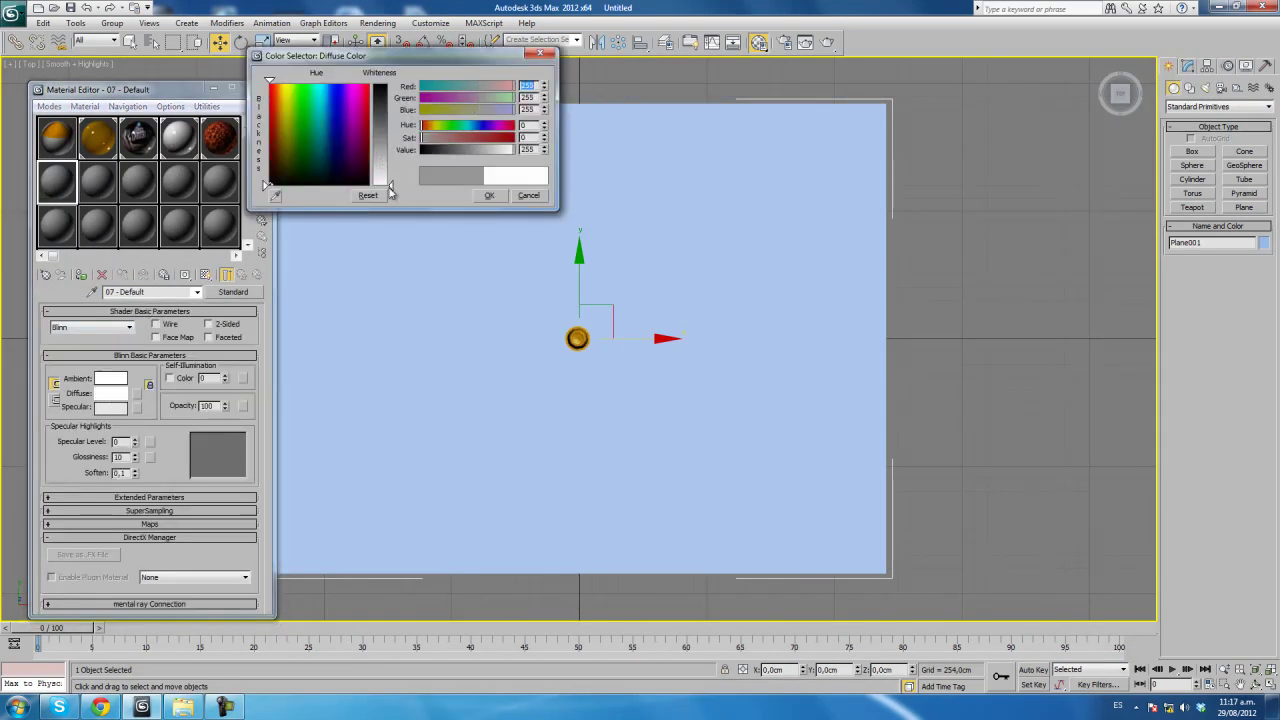
pyautogui.click(478, 195)
pyautogui.moveTo(48, 179); pyautogui.dragTo(432, 450)
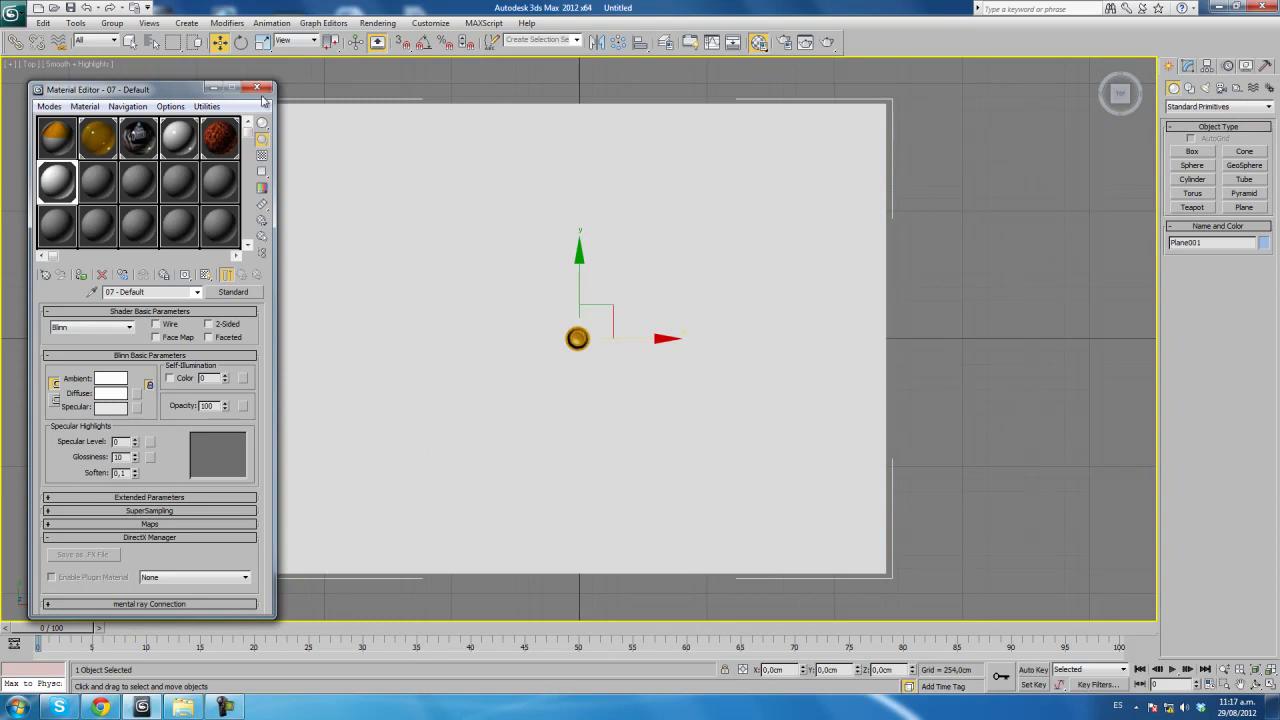
pyautogui.click(258, 88)
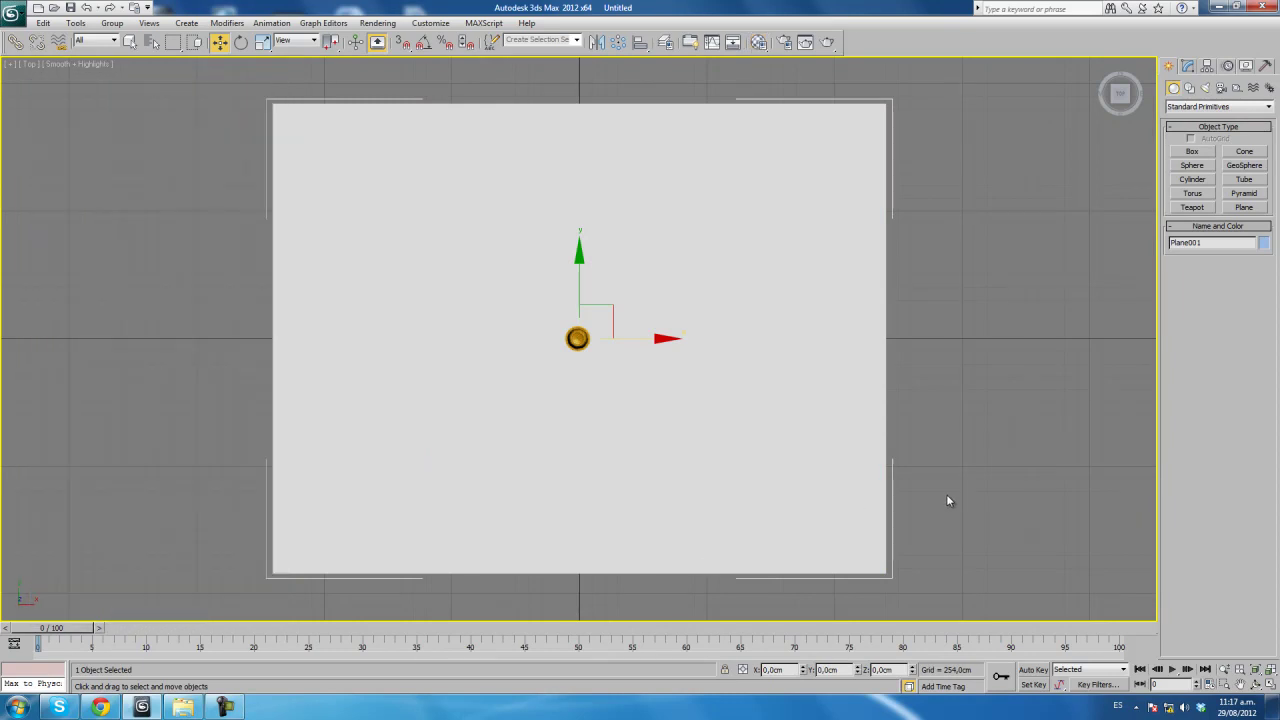
pyautogui.press('F4')
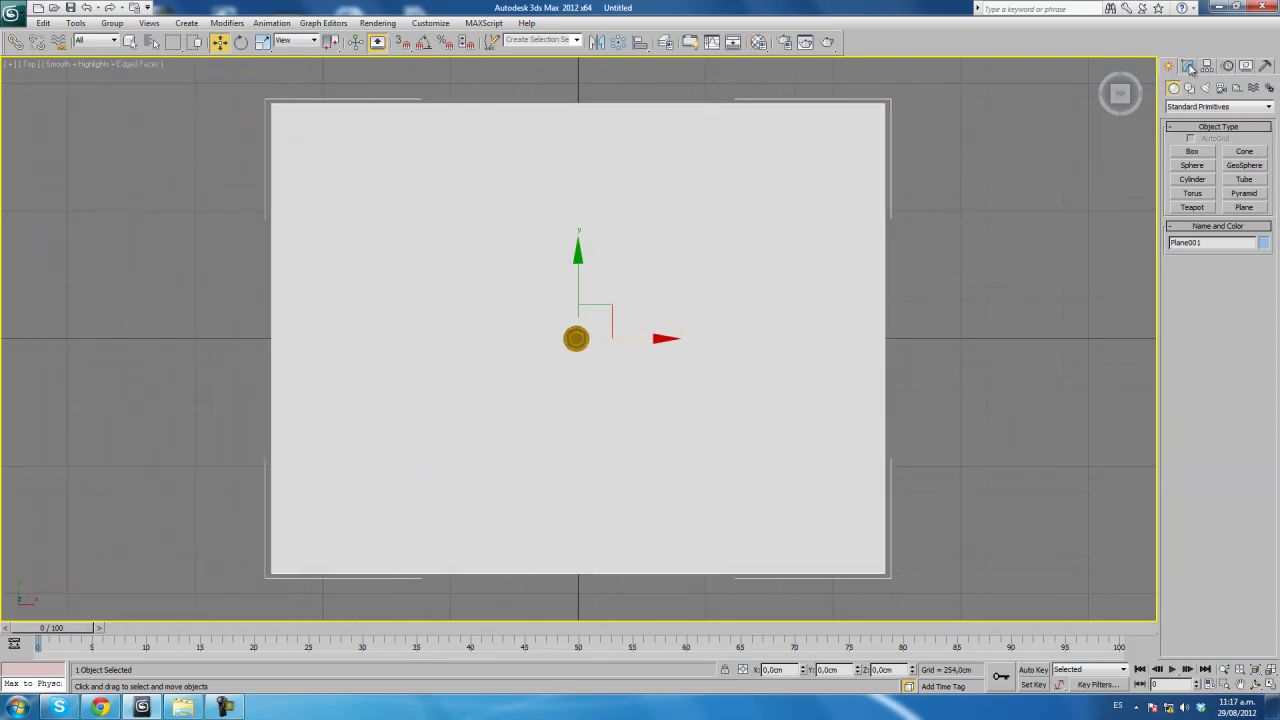
# Give the plane 4 length and 4 width segments and scale it up uniformly.
pyautogui.click(1189, 66)
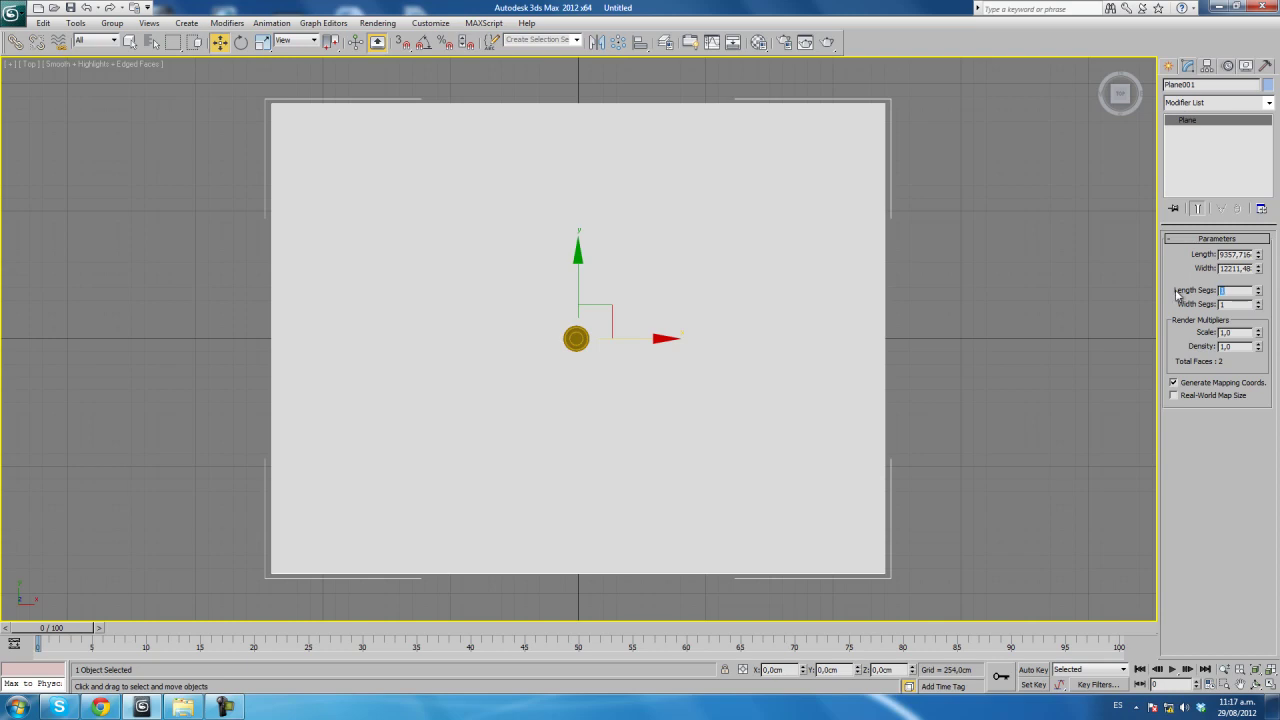
pyautogui.press('Tab')
pyautogui.click(1236, 290)
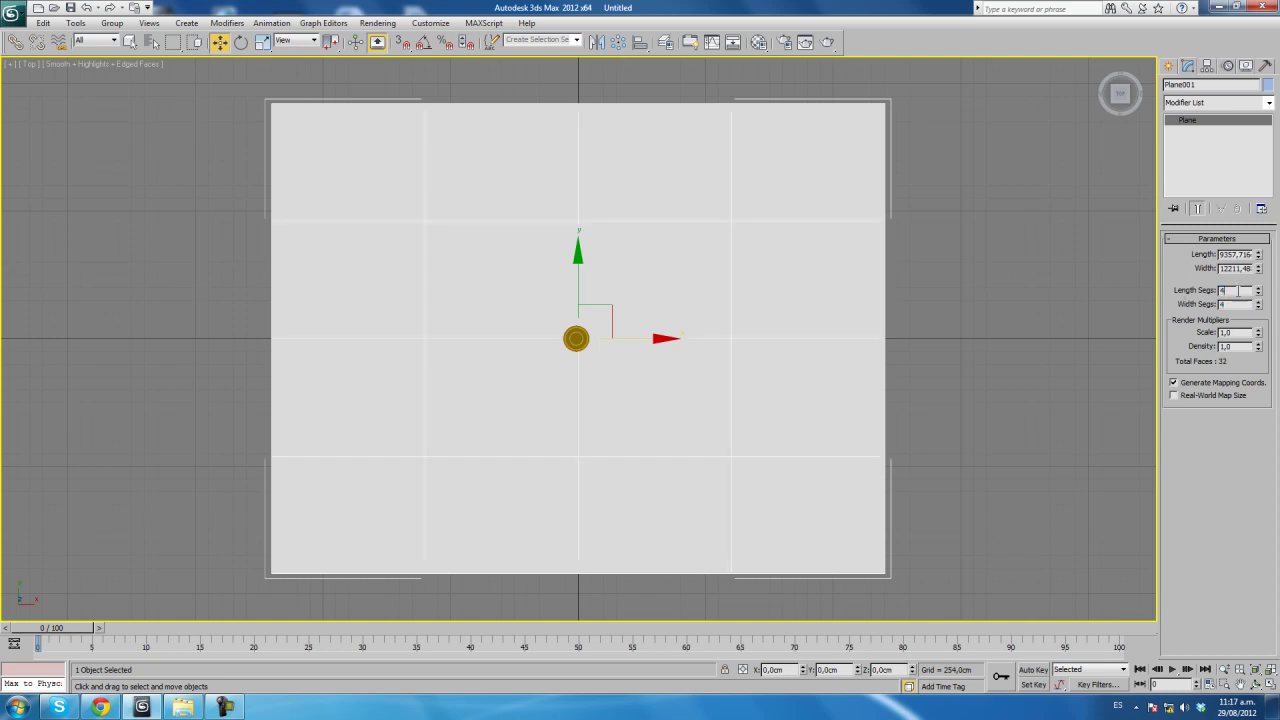
pyautogui.click(262, 41)
pyautogui.moveTo(580, 336)
pyautogui.mouseDown()
pyautogui.moveTo(637, 228)
pyautogui.moveTo(608, 334)
pyautogui.mouseUp()
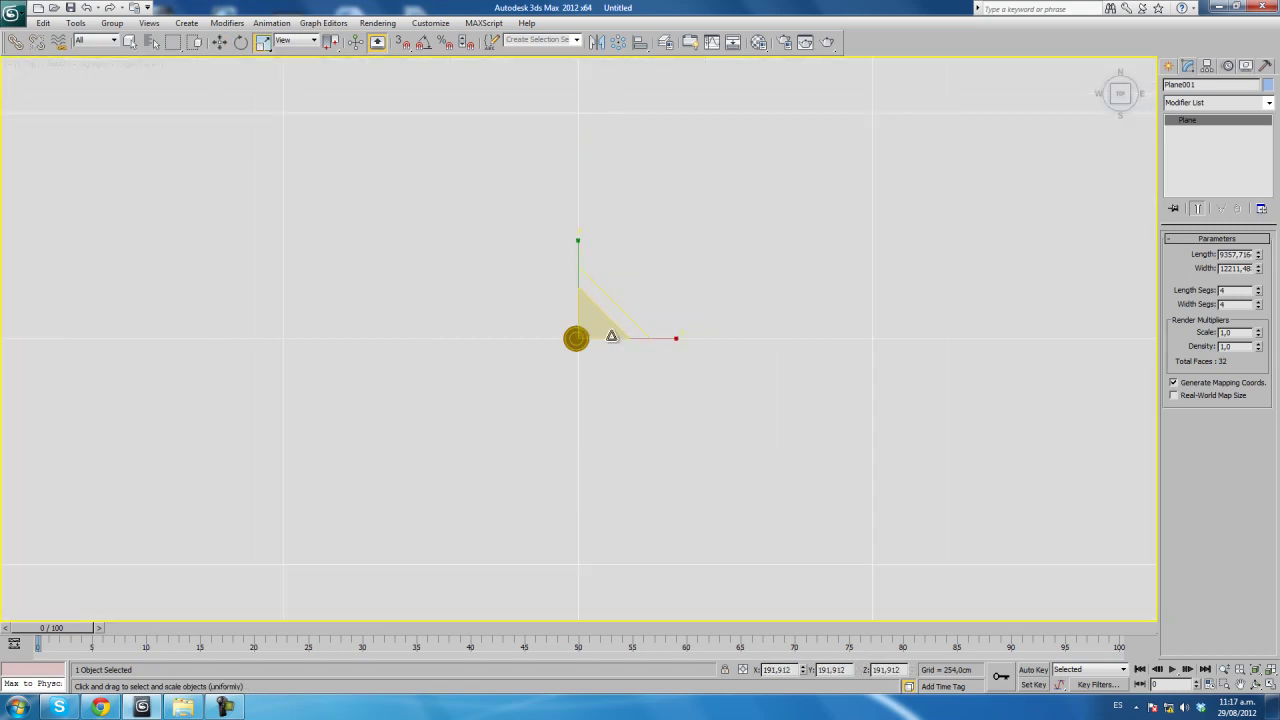
pyautogui.scroll(-3, 603, 386)
pyautogui.scroll(2, 603, 390)
pyautogui.moveTo(615, 394)
pyautogui.keyDown('alt'); pyautogui.mouseDown(button='middle')
pyautogui.moveTo(694, 360)
pyautogui.moveTo(760, 362)
pyautogui.mouseUp(button='middle'); pyautogui.keyUp('alt')
# Move the plane along Z toward the cup's base in Front view.
pyautogui.click(220, 42)
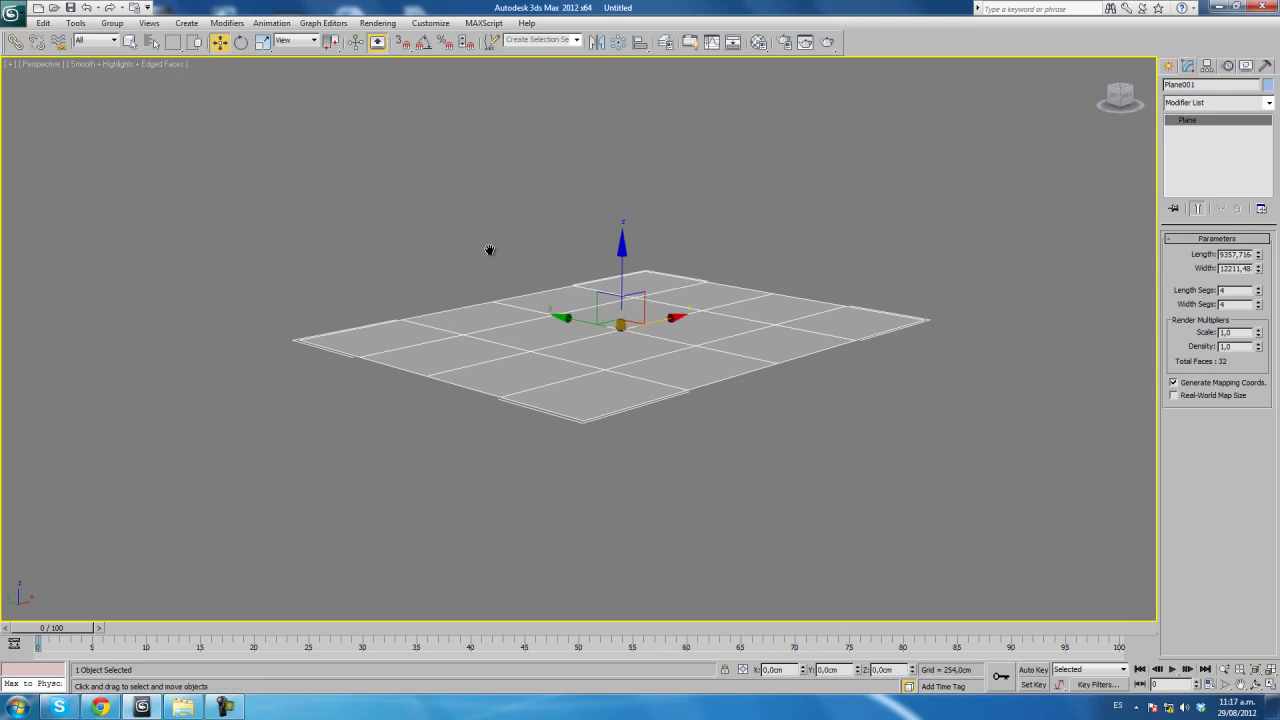
pyautogui.scroll(5, 755, 307)
pyautogui.moveTo(706, 243); pyautogui.dragTo(710, 283)
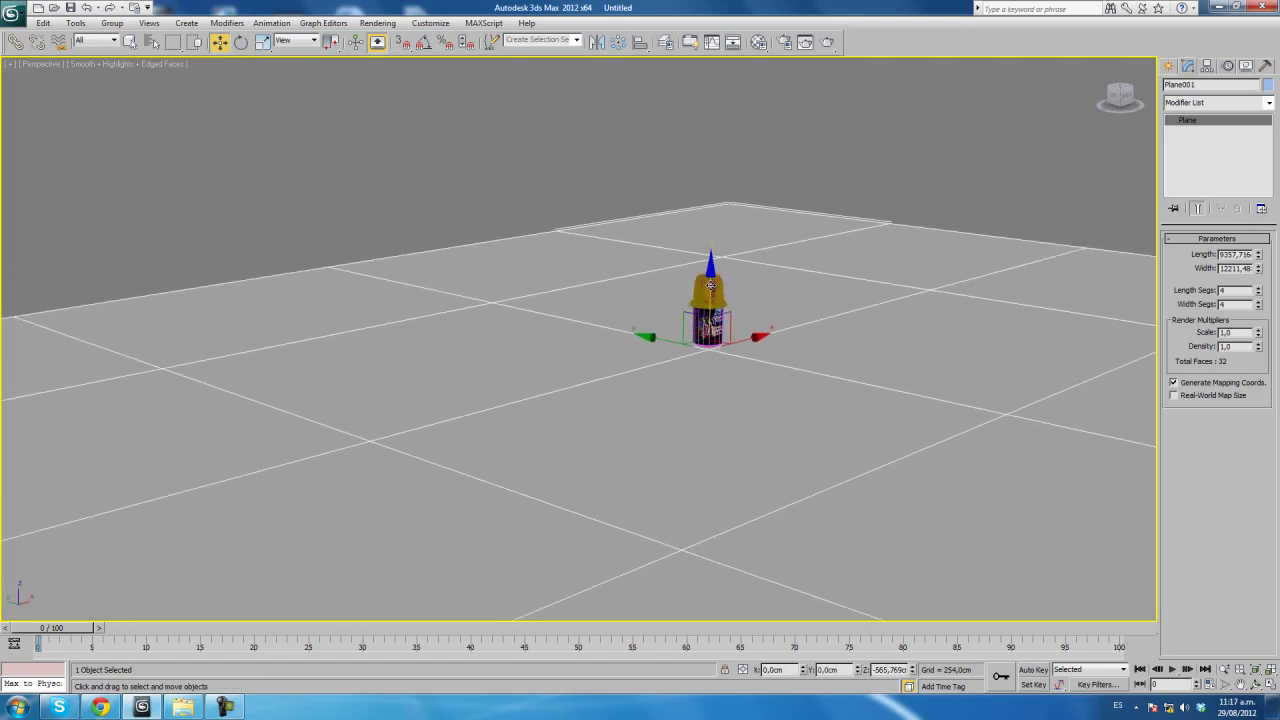
pyautogui.press('f')
pyautogui.scroll(-3, 623, 543)
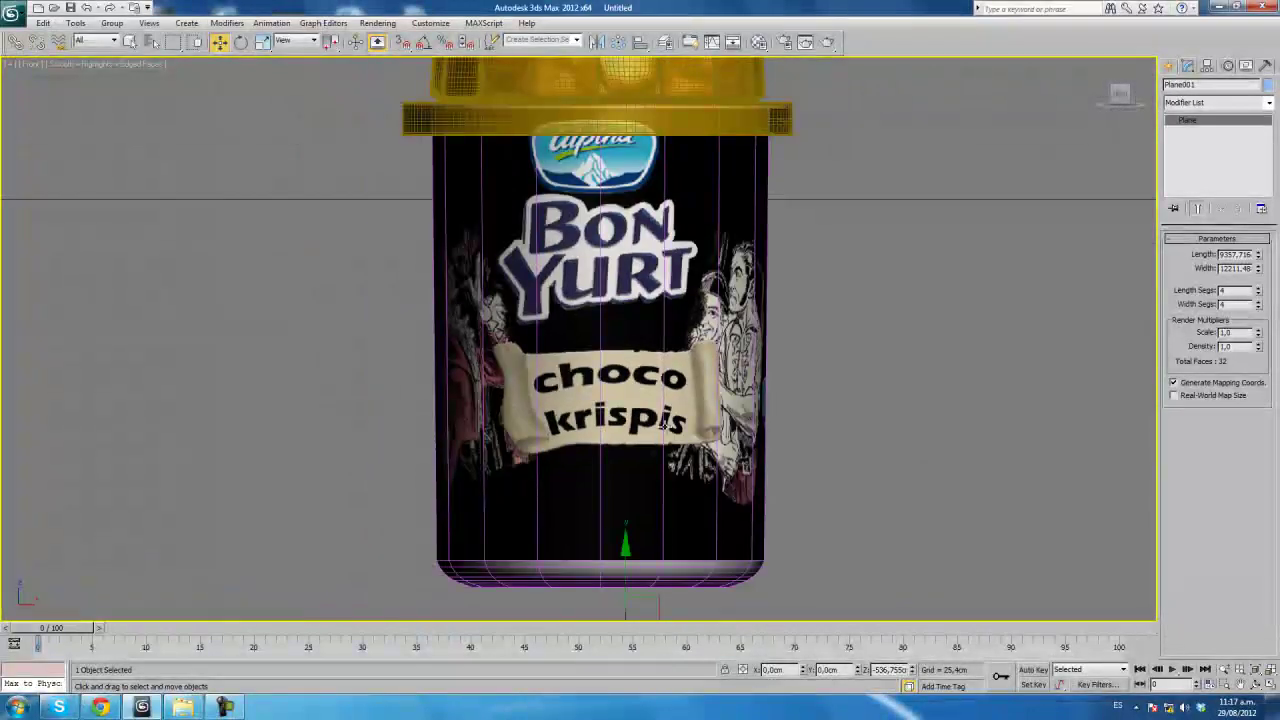
pyautogui.scroll(-2, 623, 300)
pyautogui.scroll(5, 668, 294)
pyautogui.moveTo(668, 294); pyautogui.dragTo(611, 337, button='middle')
pyautogui.moveTo(616, 361); pyautogui.dragTo(620, 301)
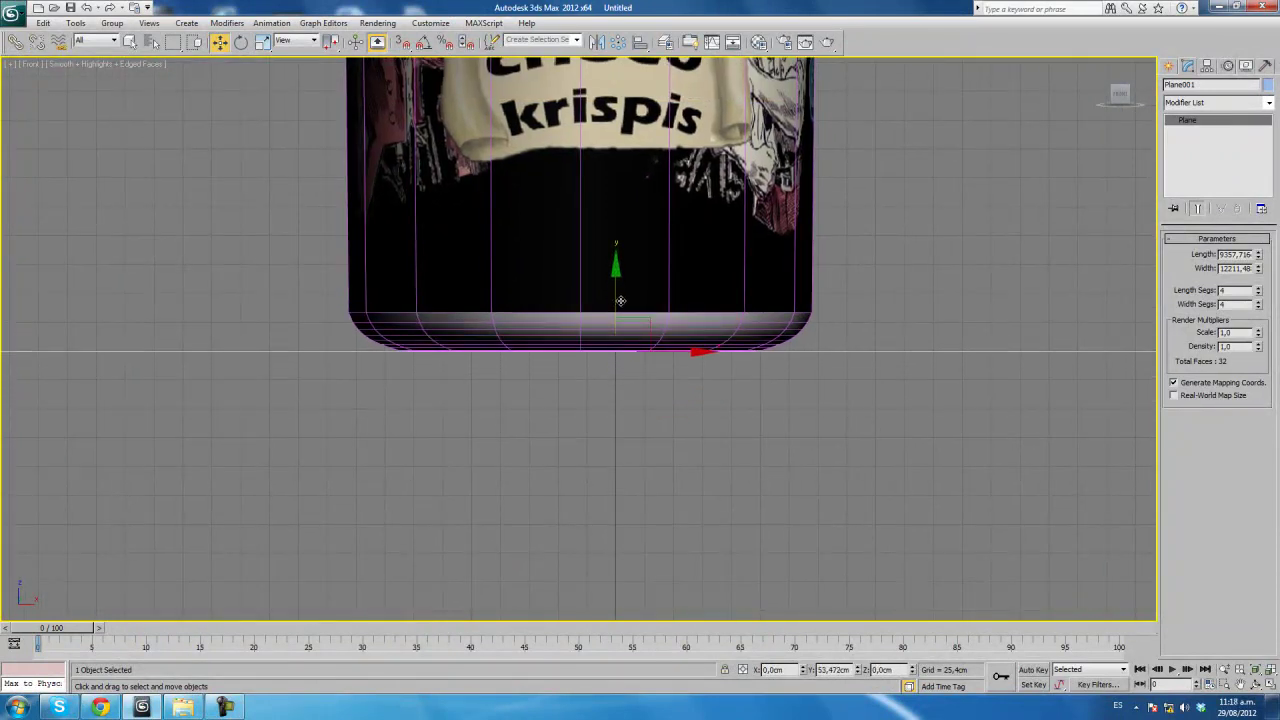
# Fine-align the plane to Z -483.164 cm so the cup rests on it.
pyautogui.scroll(5, 569, 362)
pyautogui.moveTo(640, 383); pyautogui.dragTo(754, 447, button='middle')
pyautogui.moveTo(788, 350); pyautogui.dragTo(789, 347)
pyautogui.scroll(-3, 554, 266)
pyautogui.scroll(-7, 560, 260)
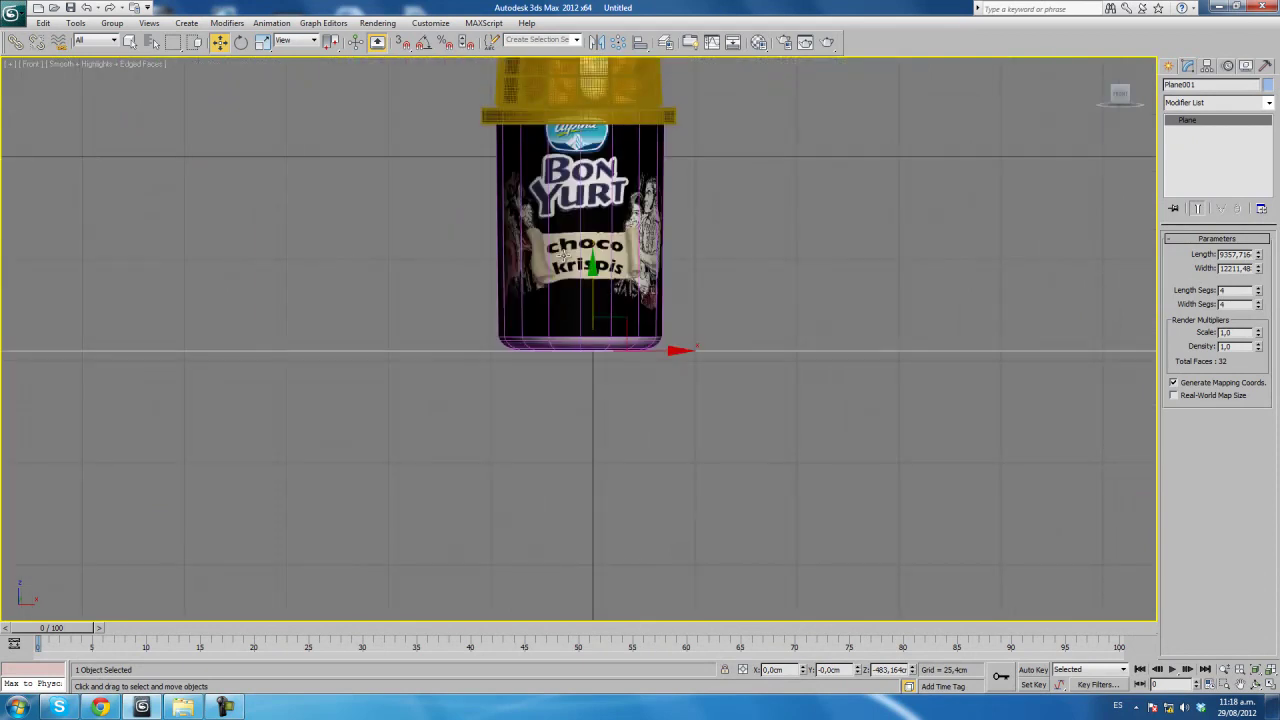
pyautogui.scroll(-5, 624, 249)
pyautogui.scroll(4, 624, 249)
pyautogui.press('p')
pyautogui.scroll(-5, 634, 282)
pyautogui.moveTo(727, 238)
pyautogui.keyDown('alt'); pyautogui.mouseDown(button='middle')
pyautogui.moveTo(723, 280)
pyautogui.moveTo(671, 303)
pyautogui.mouseUp(button='middle'); pyautogui.keyUp('alt')
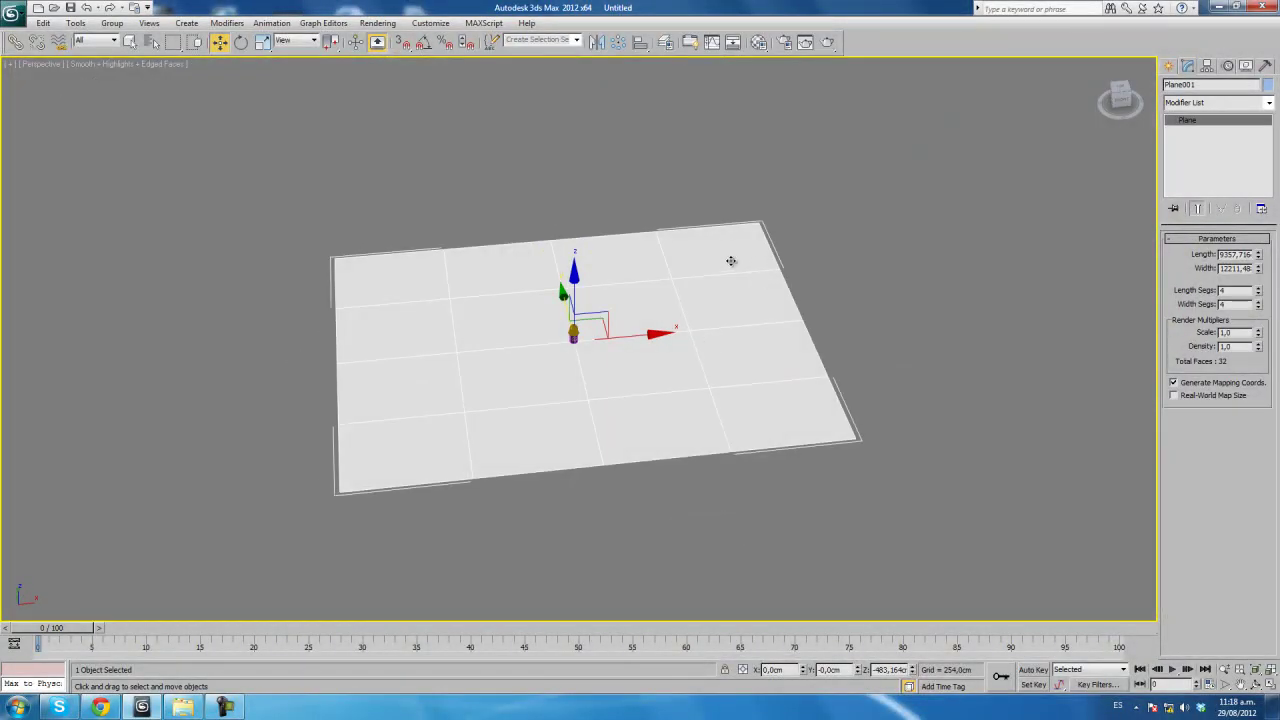
# Convert the plane to Editable Poly and raise its far and right edge vertices.
pyautogui.rightClick(731, 261)
pyautogui.click(920, 389)
pyautogui.press('1')
pyautogui.moveTo(222, 183); pyautogui.dragTo(623, 265)
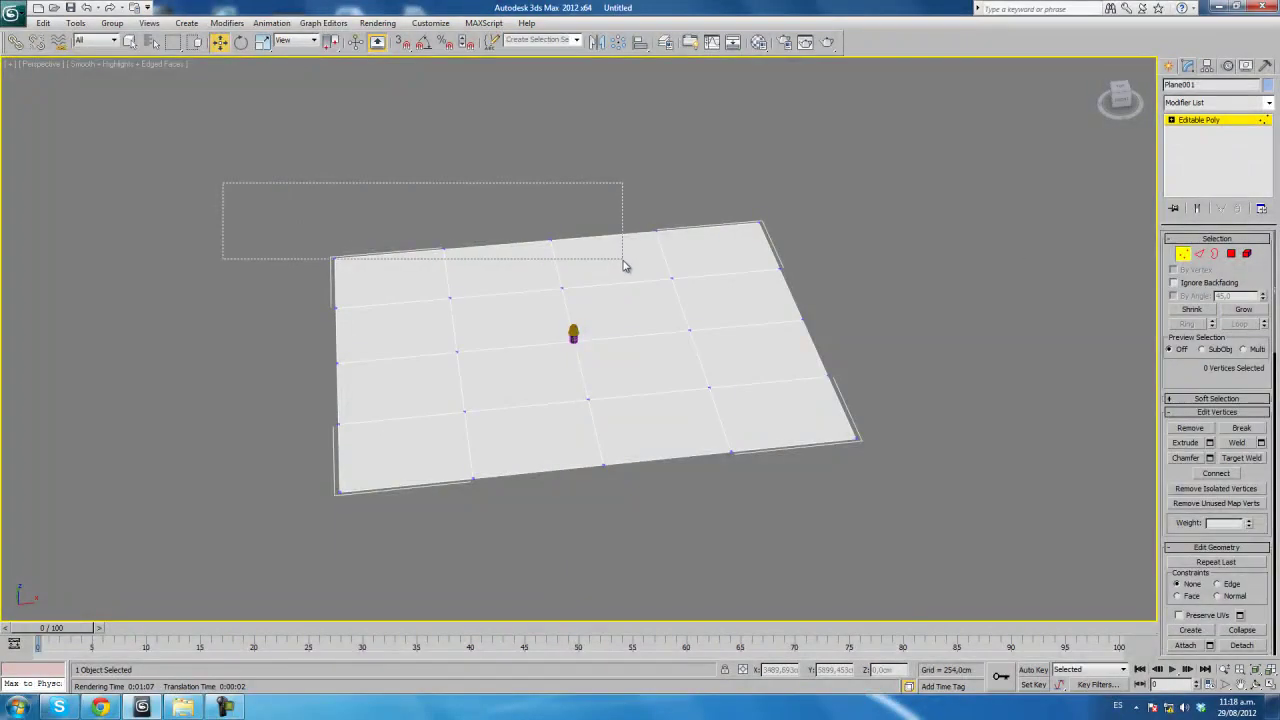
pyautogui.moveTo(629, 177)
pyautogui.keyDown('ctrl'); pyautogui.mouseDown()
pyautogui.moveTo(833, 262)
pyautogui.moveTo(846, 397)
pyautogui.moveTo(1022, 470)
pyautogui.mouseUp(); pyautogui.keyUp('ctrl')
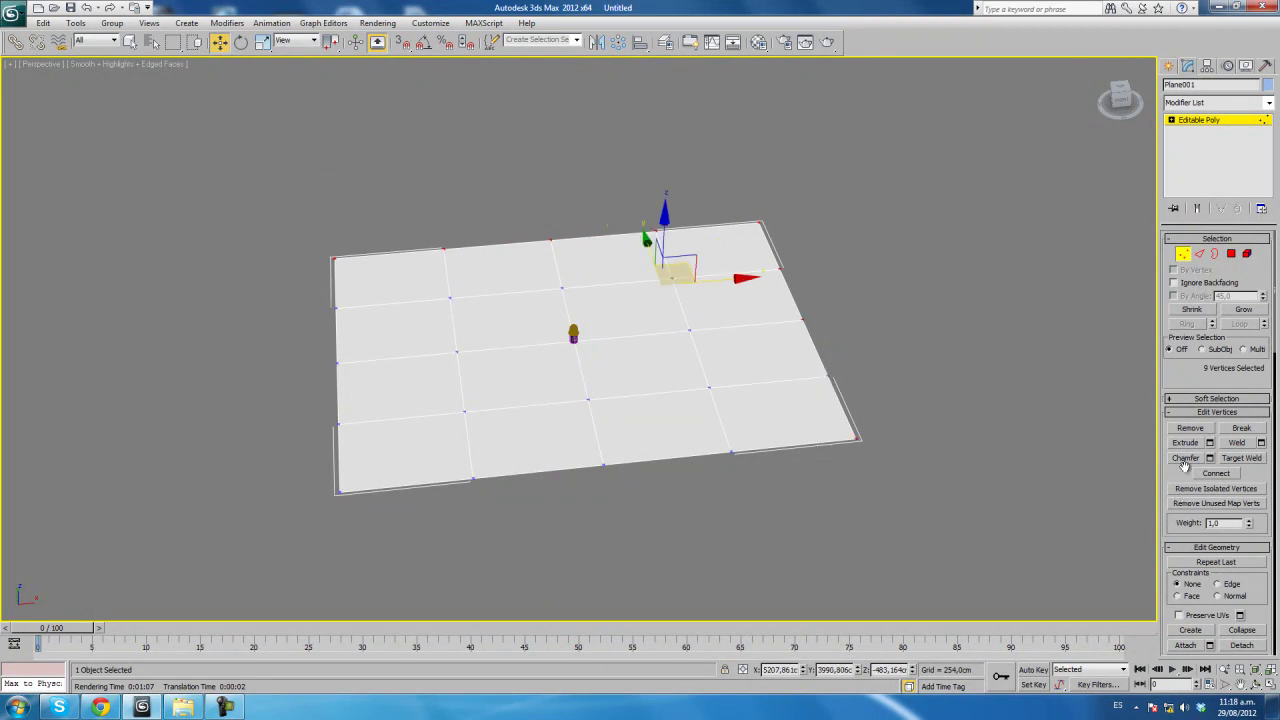
pyautogui.moveTo(663, 232); pyautogui.dragTo(650, 138)
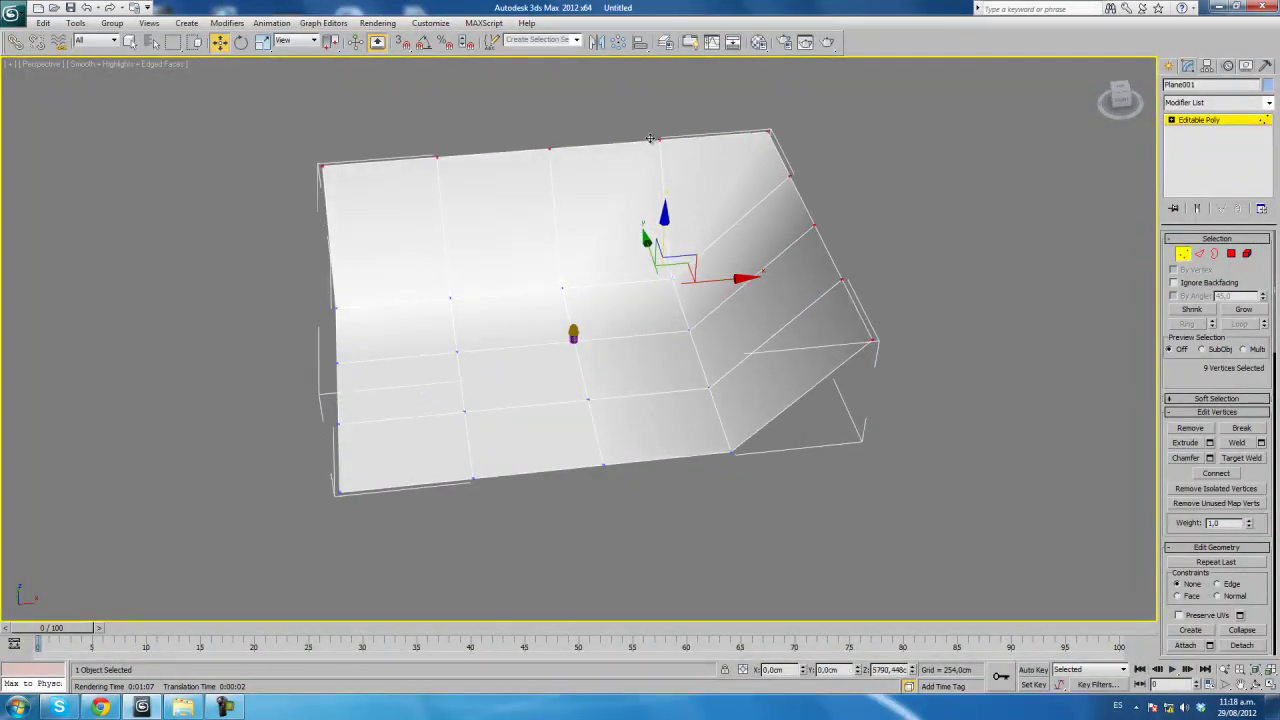
# Smooth the backdrop with NURMS subdivision at 2 iterations and collapse it to Editable Poly.
pyautogui.scroll(-3, 1188, 550)
pyautogui.scroll(-3, 1188, 550)
pyautogui.scroll(-3, 1188, 550)
pyautogui.scroll(-3, 1188, 550)
pyautogui.scroll(-2, 1200, 500)
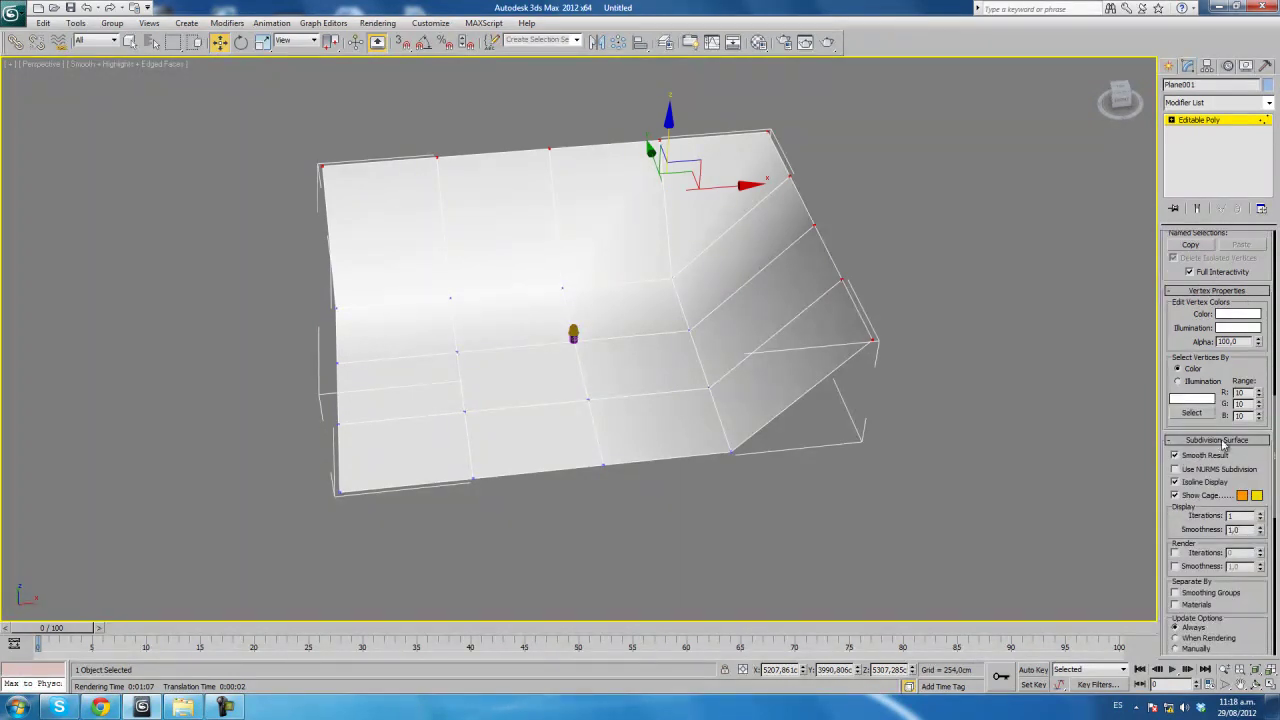
pyautogui.click(1175, 470)
pyautogui.click(1261, 513)
pyautogui.rightClick(650, 352)
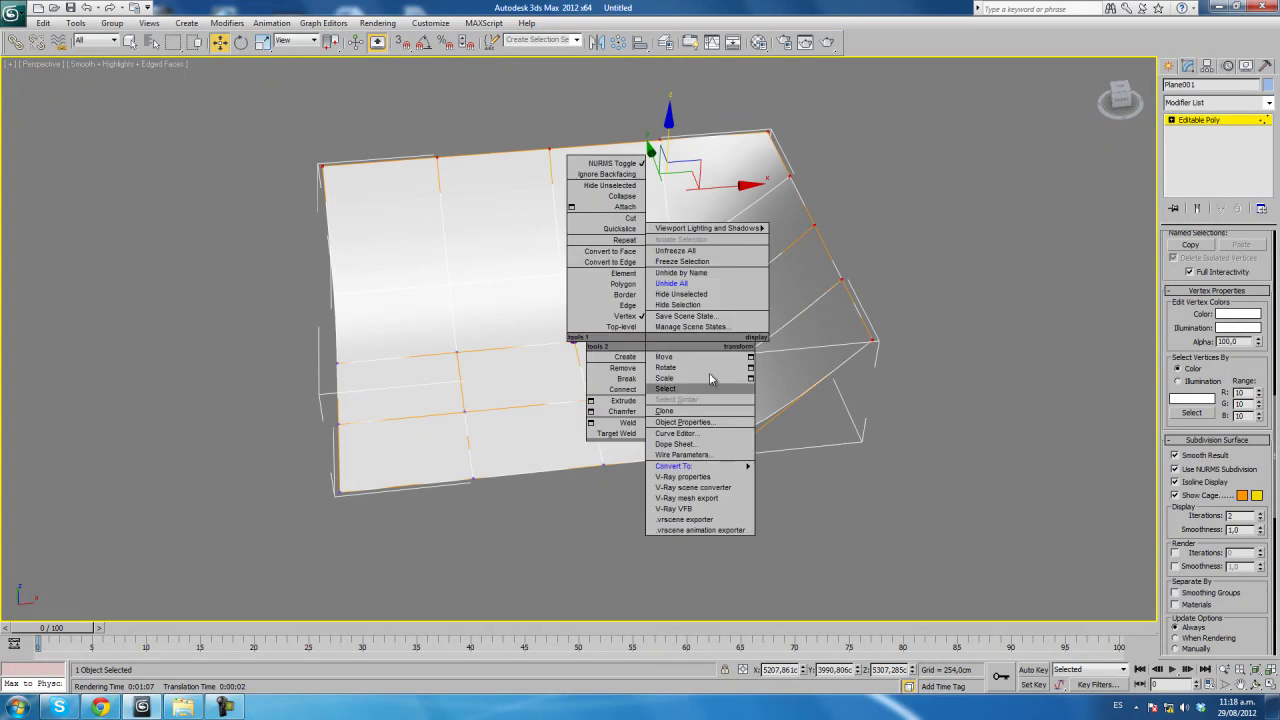
pyautogui.click(758, 478)
pyautogui.moveTo(643, 334); pyautogui.dragTo(723, 334)
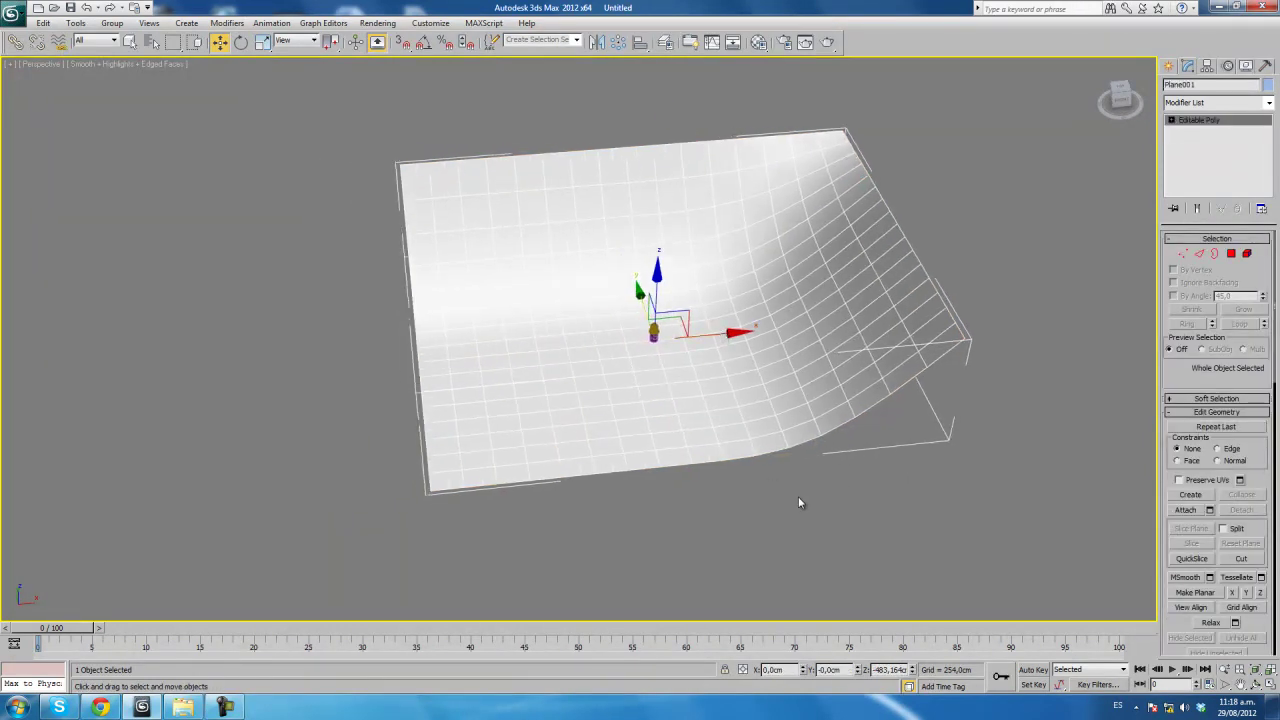
# Create a Standard Target Direct light in the Front view, aimed down at the backdrop.
pyautogui.click(1170, 67)
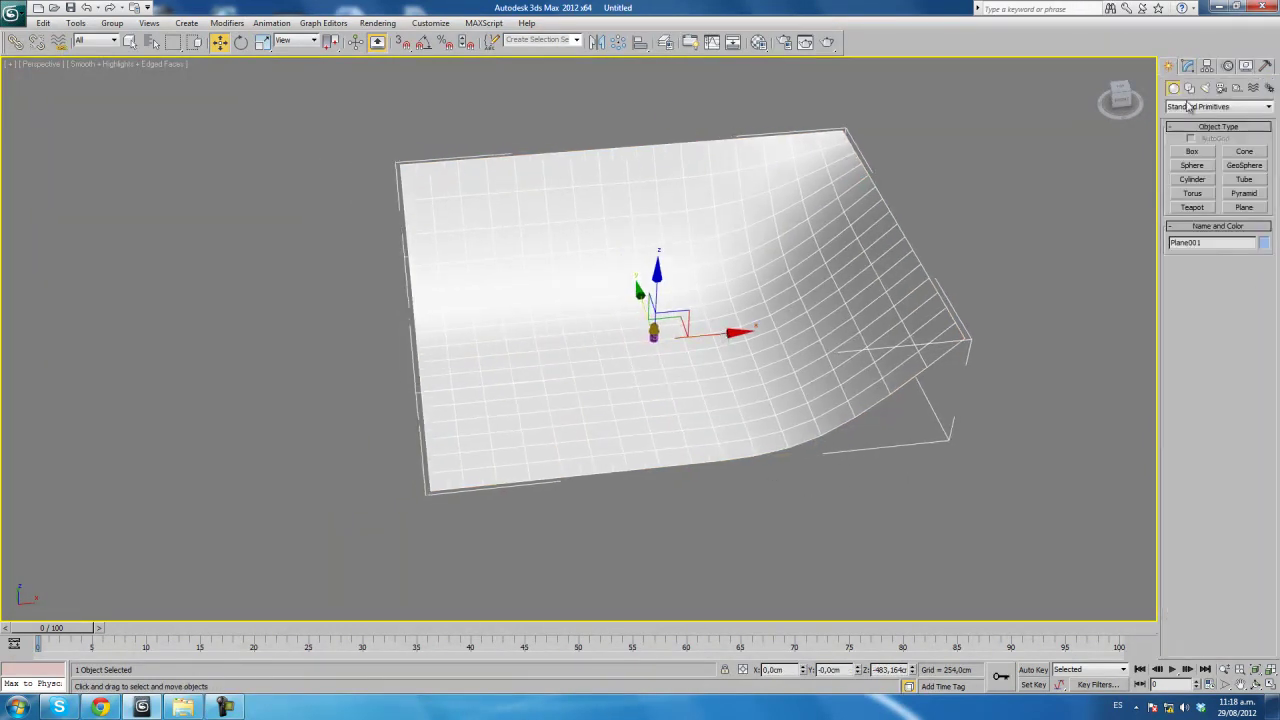
pyautogui.click(1205, 89)
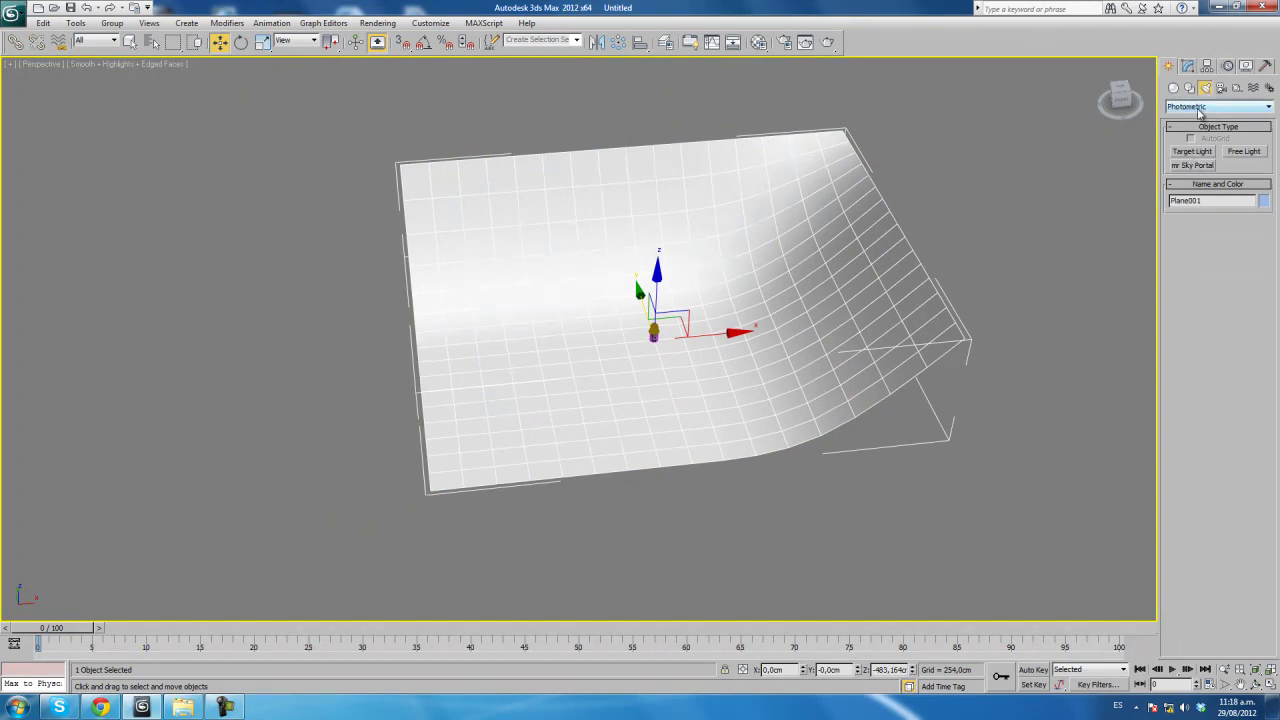
pyautogui.click(1200, 107)
pyautogui.click(1197, 128)
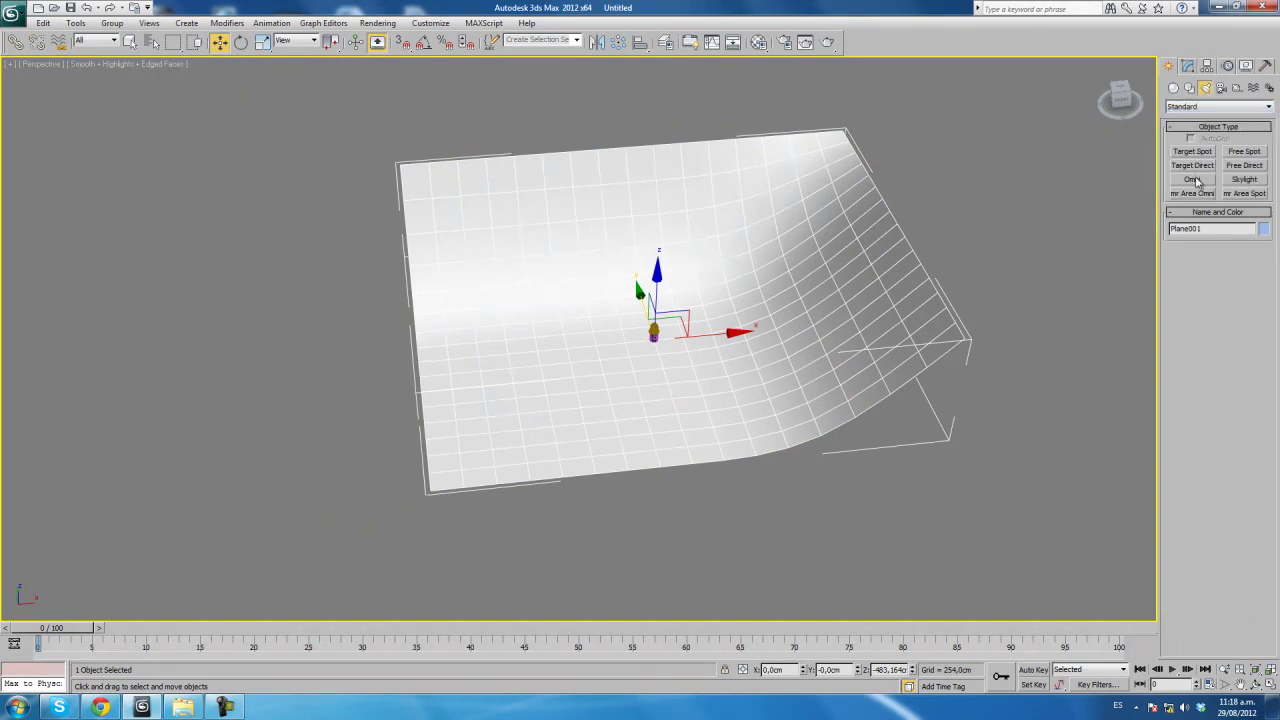
pyautogui.click(1199, 167)
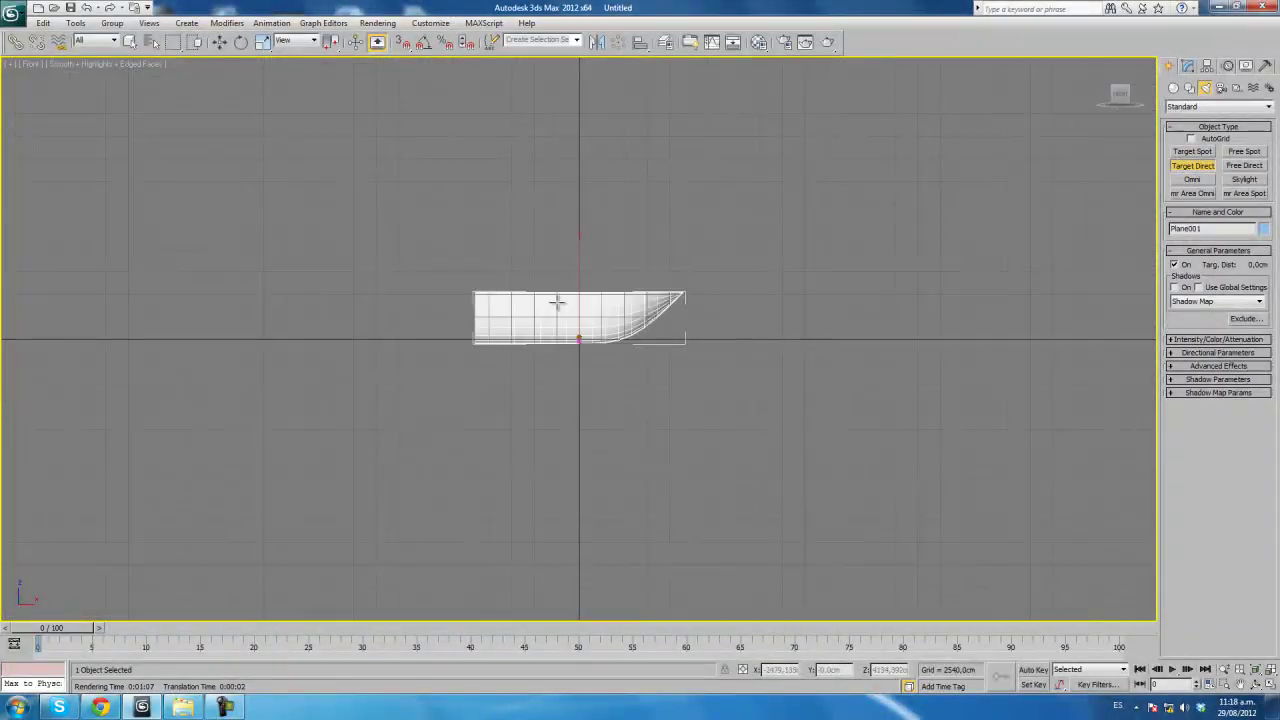
pyautogui.moveTo(408, 138); pyautogui.dragTo(577, 413)
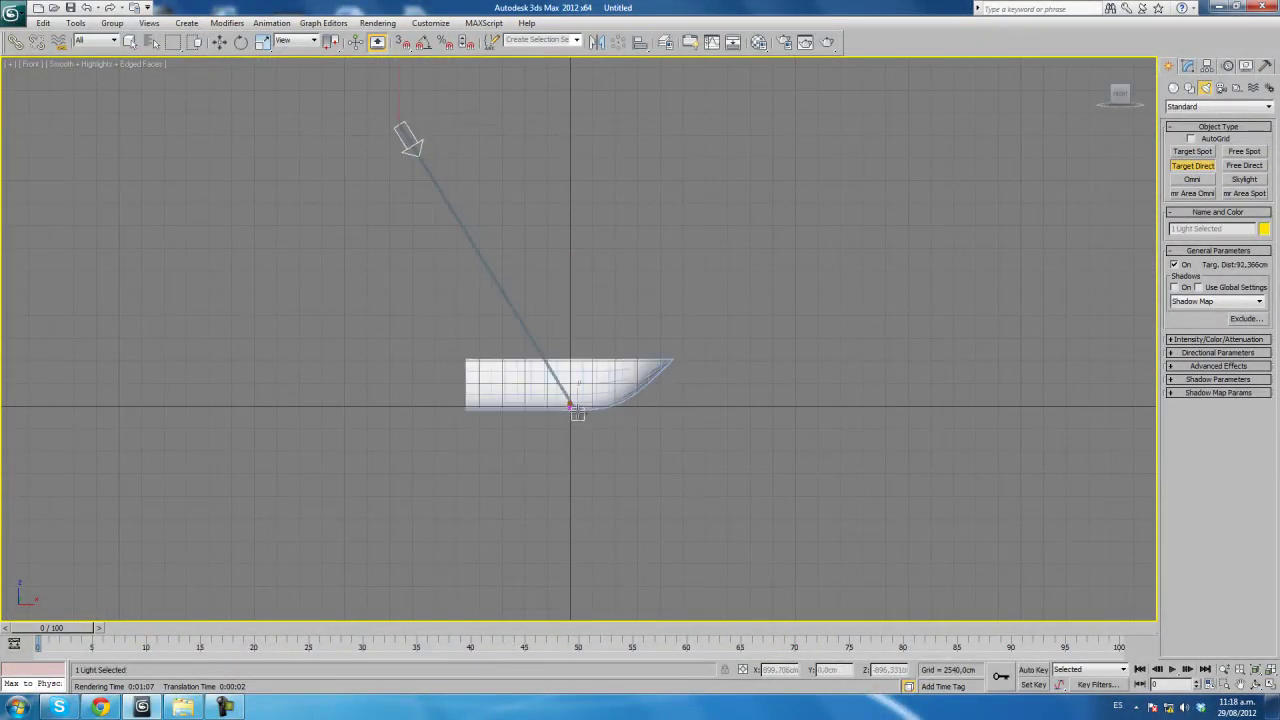
pyautogui.click(241, 42)
pyautogui.click(218, 43)
# Increase Direct001's Hotspot/Beam and Falloff so the beam covers the backdrop.
pyautogui.click(1188, 66)
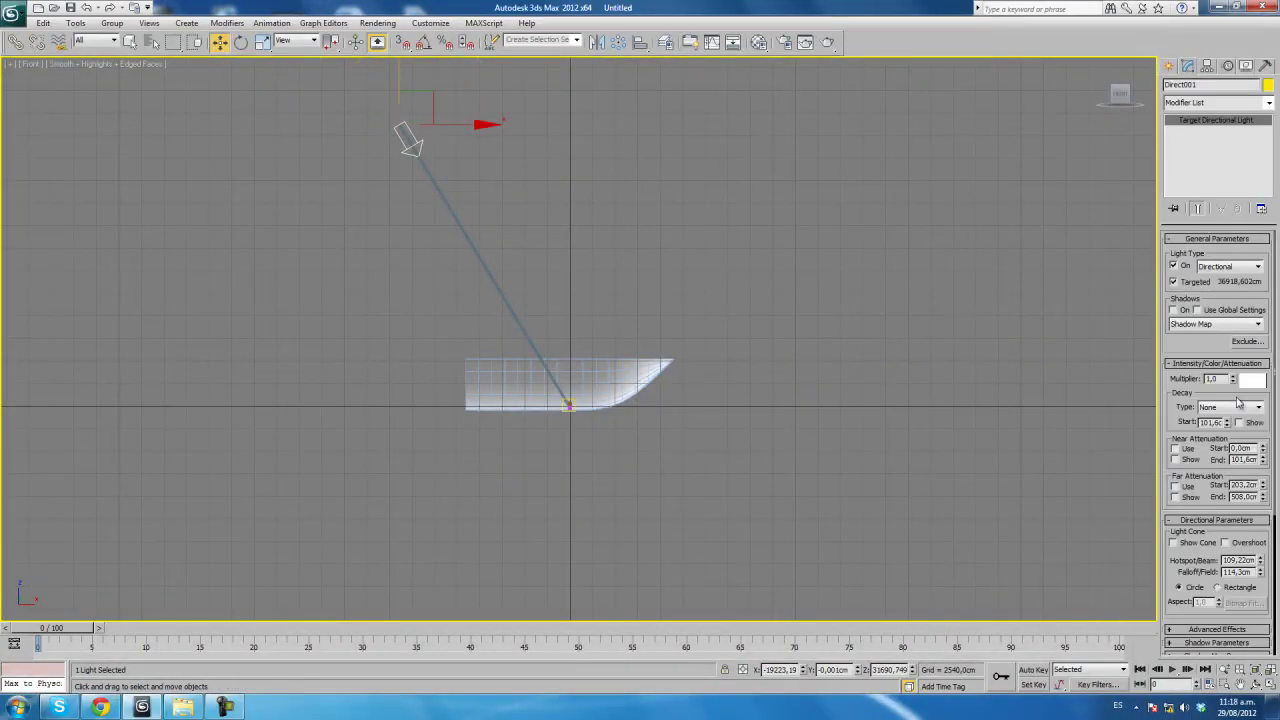
pyautogui.scroll(-2, 1190, 392)
pyautogui.scroll(-3, 1213, 505)
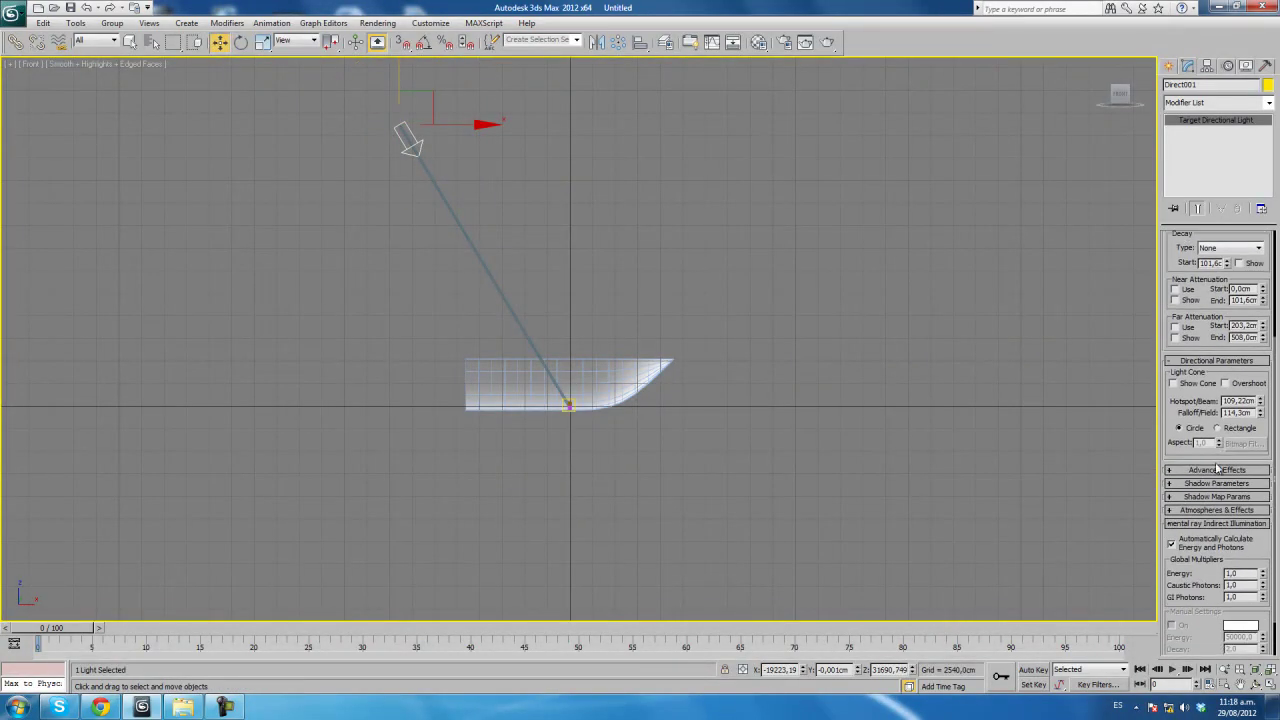
pyautogui.moveTo(1262, 400); pyautogui.dragTo(1262, 300)
pyautogui.moveTo(1260, 400); pyautogui.dragTo(1260, 300)
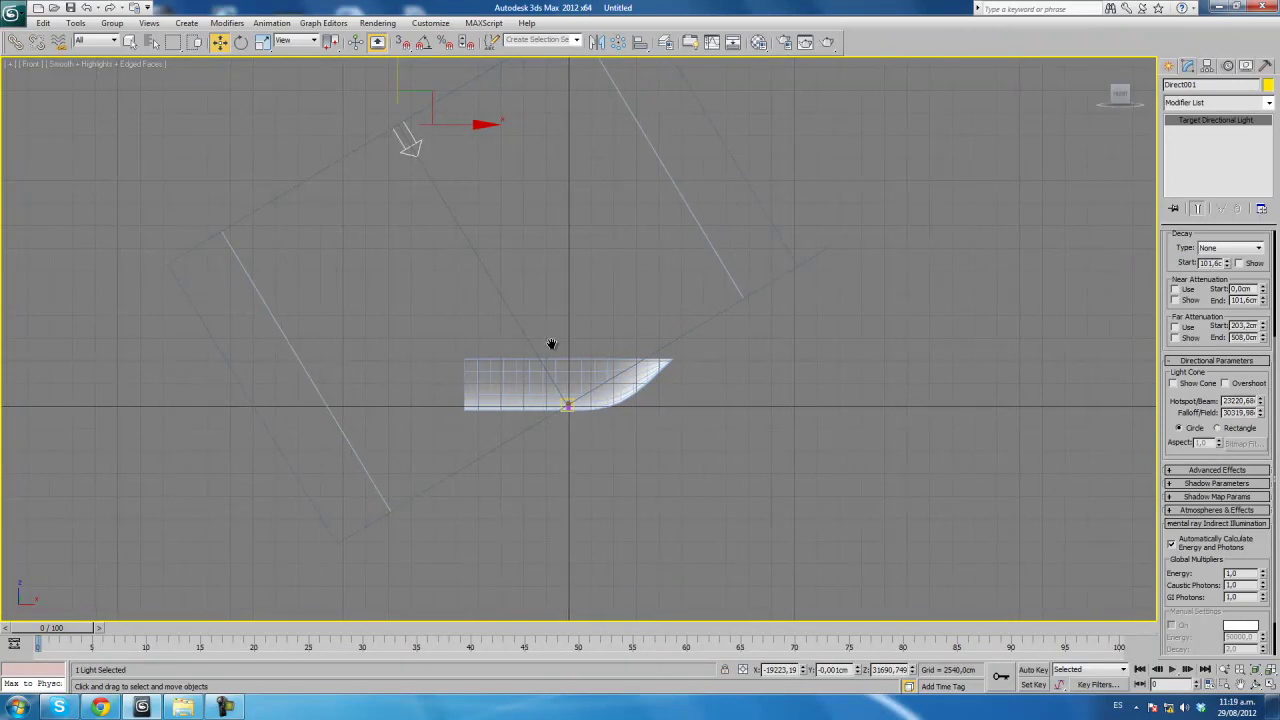
# Move the directional light toward the front of the scene in Top view.
pyautogui.press('t')
pyautogui.scroll(-2, 497, 294)
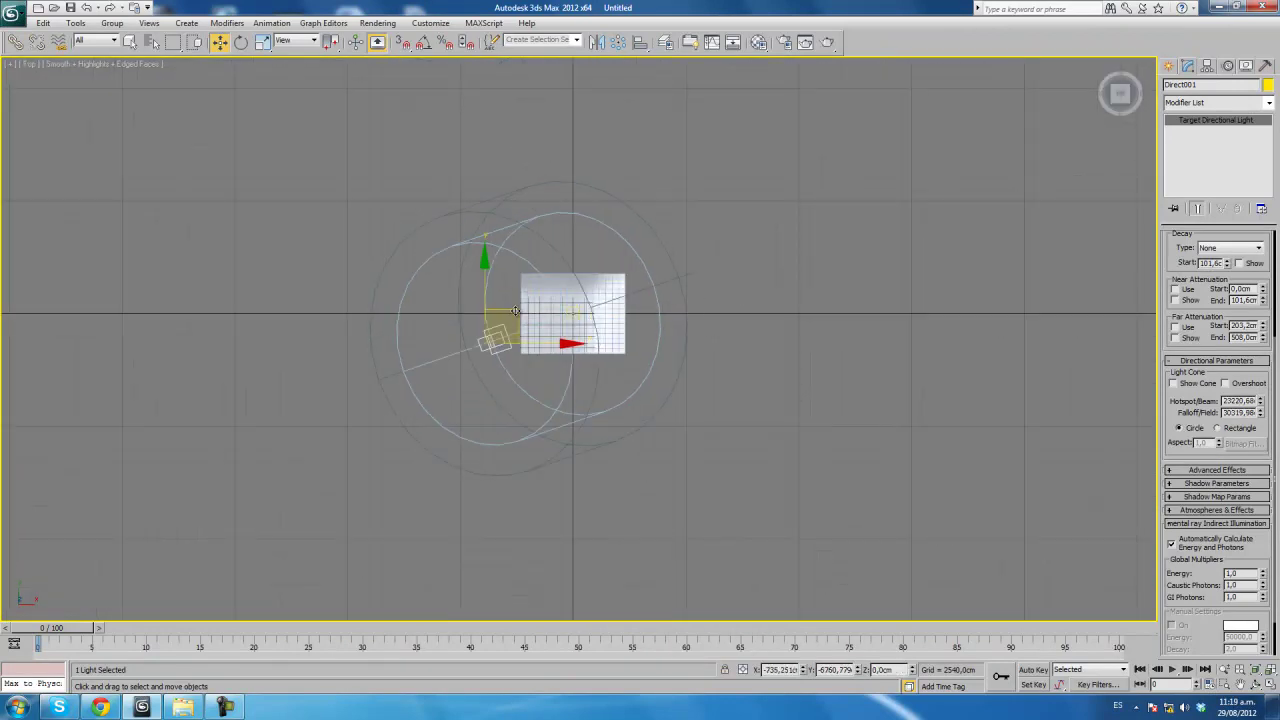
pyautogui.moveTo(519, 277); pyautogui.dragTo(513, 335)
pyautogui.moveTo(533, 420); pyautogui.dragTo(536, 372, button='middle')
pyautogui.scroll(5, 592, 314)
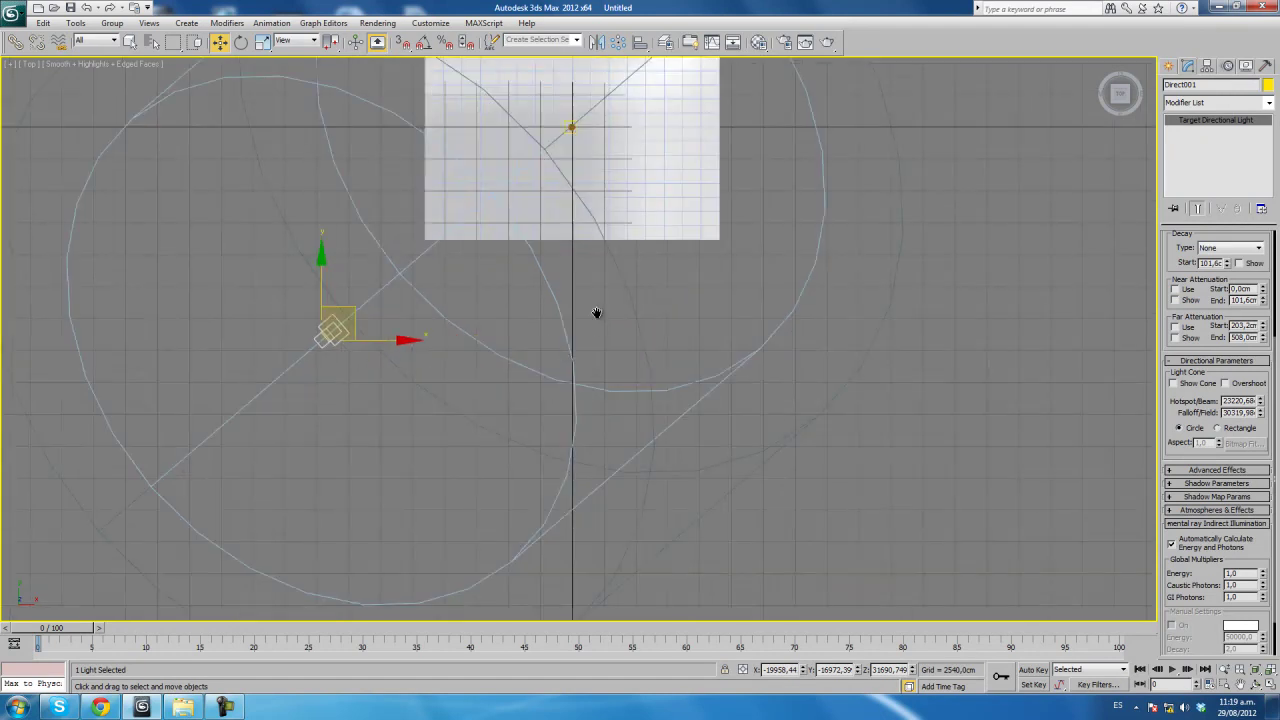
pyautogui.moveTo(594, 314); pyautogui.dragTo(556, 460, button='middle')
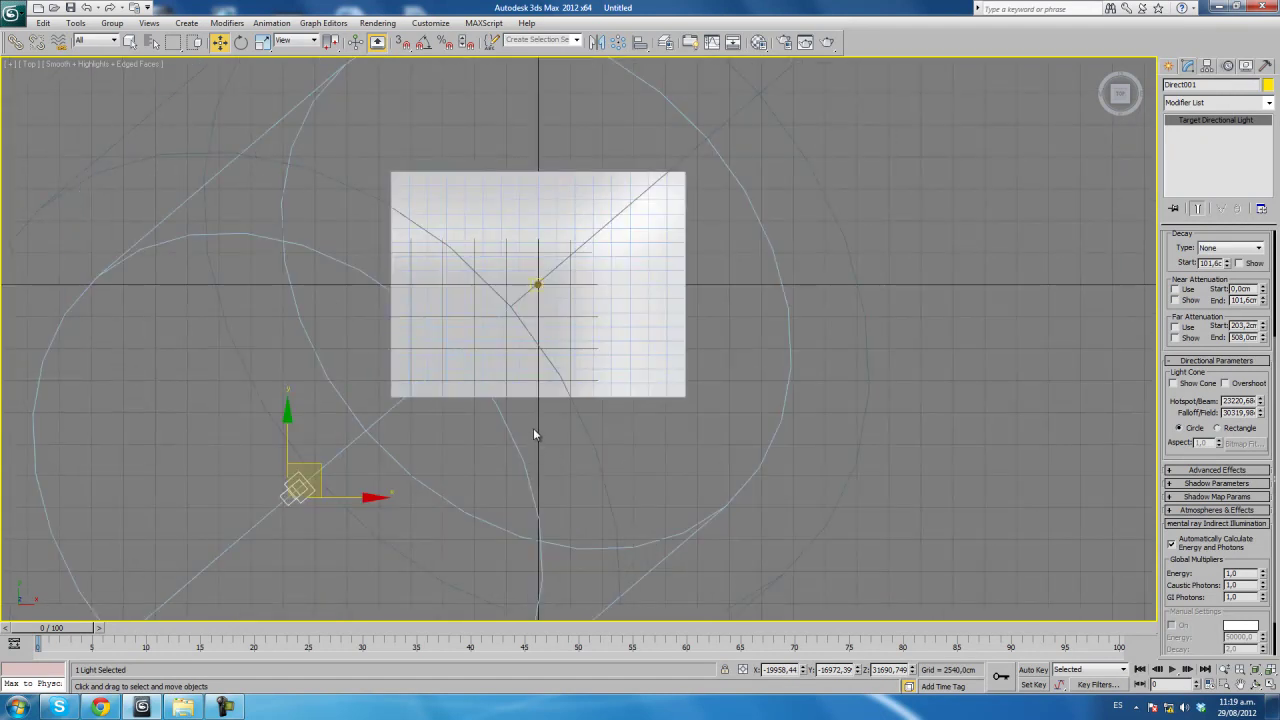
pyautogui.press('f')
pyautogui.scroll(3, 531, 380)
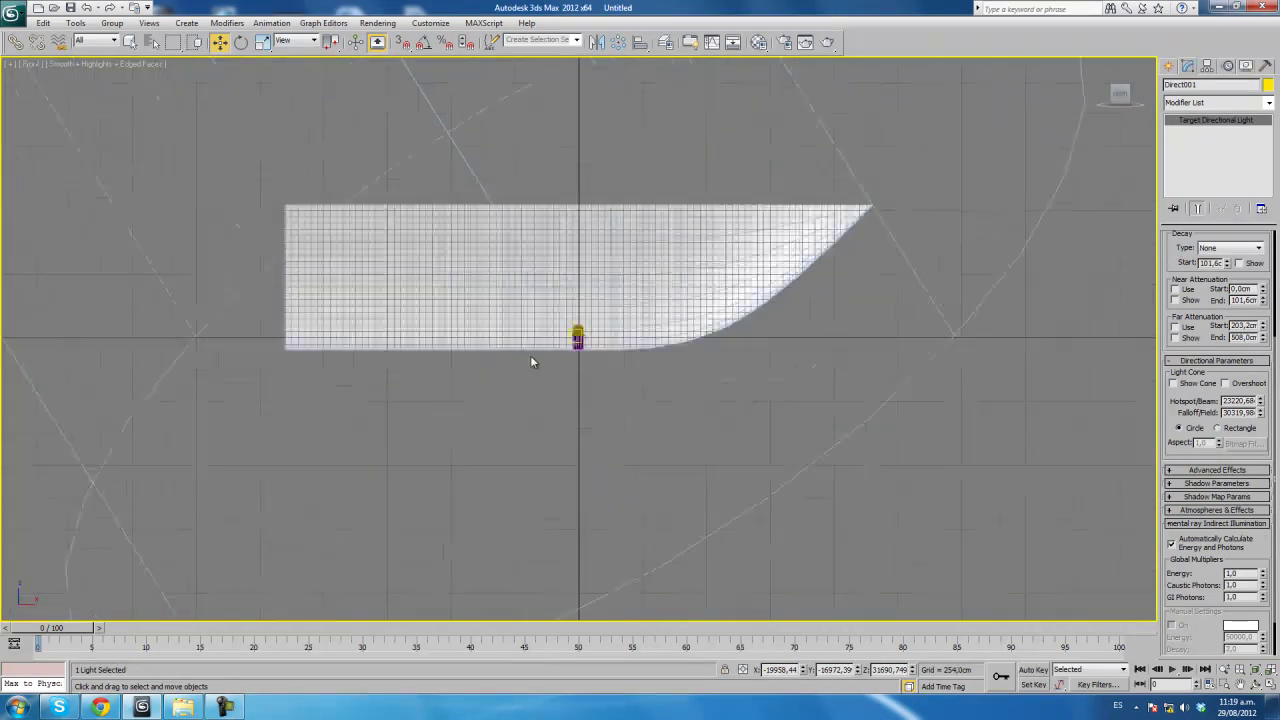
pyautogui.scroll(3, 560, 362)
pyautogui.scroll(1, 566, 365)
# Draw a Photometric mr Sky Portal in the Front view.
pyautogui.click(1169, 65)
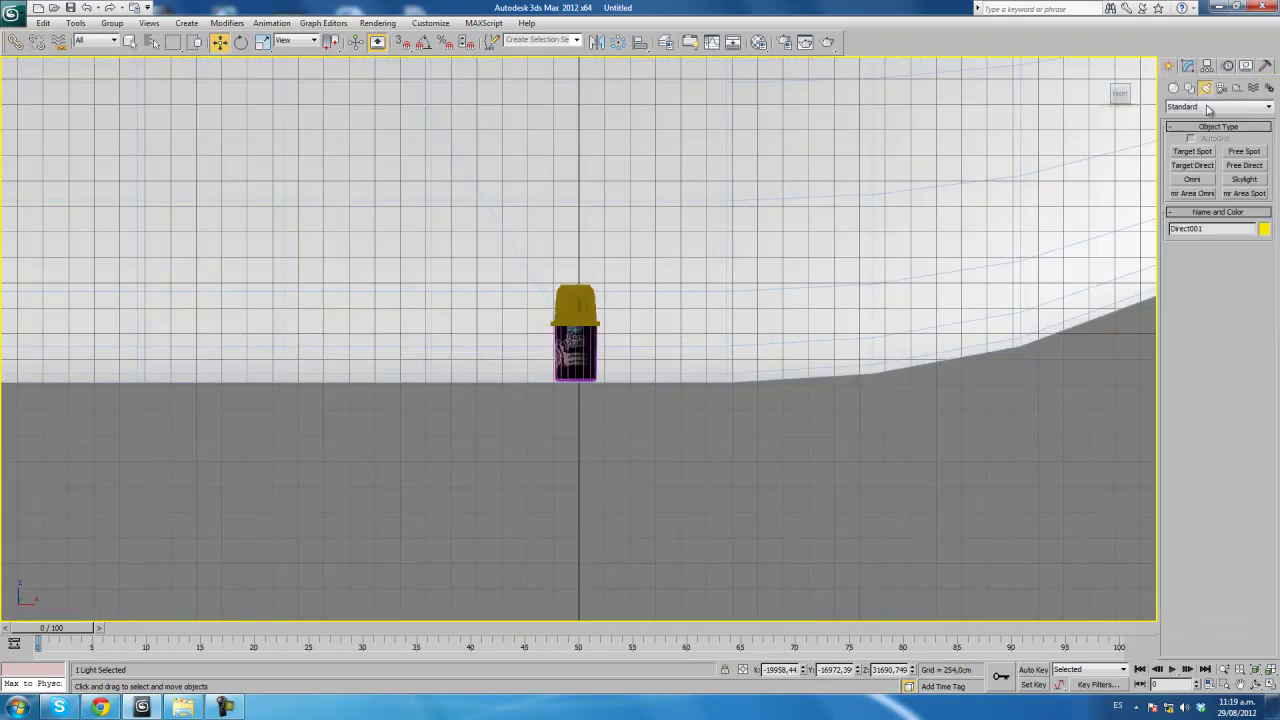
pyautogui.click(1208, 108)
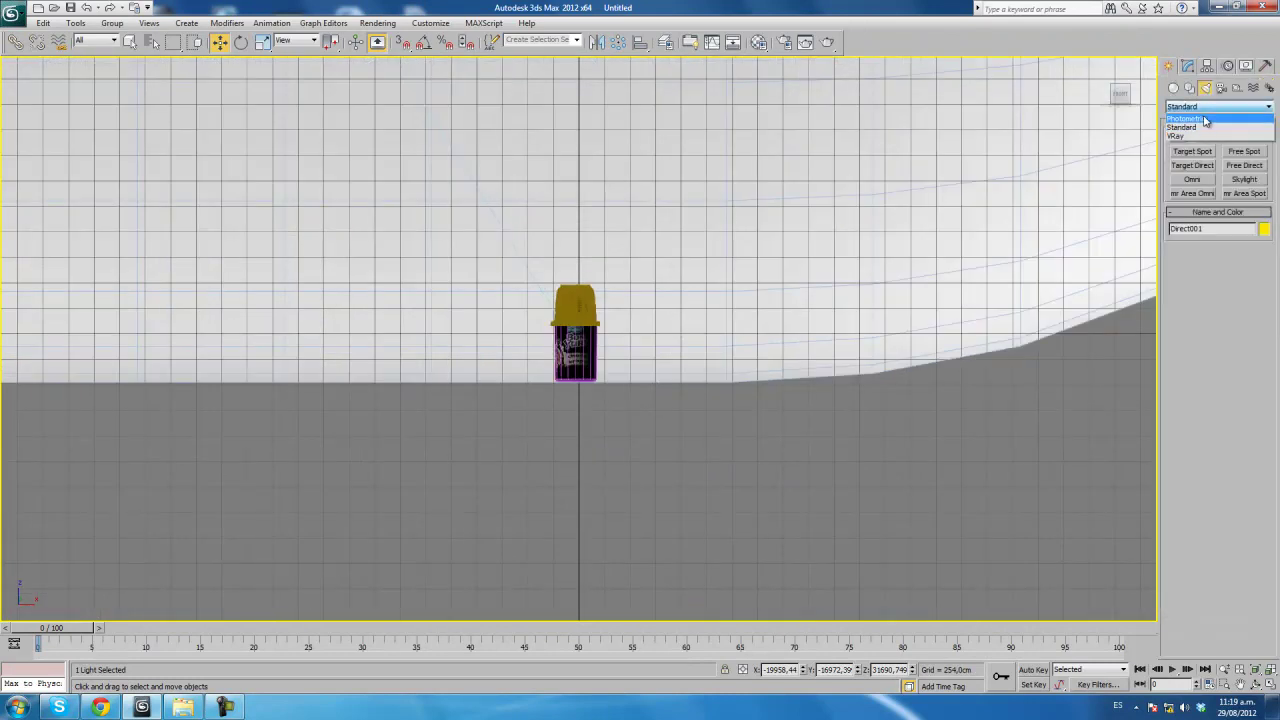
pyautogui.click(1207, 120)
pyautogui.click(1193, 167)
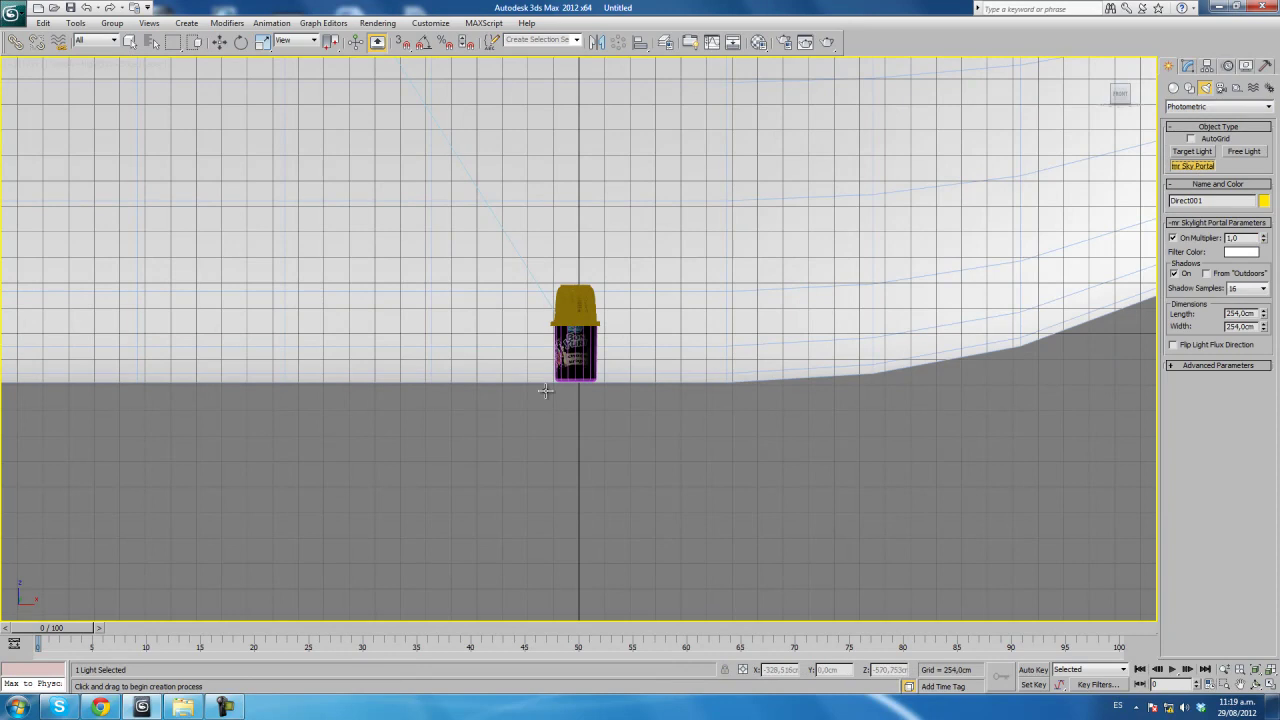
pyautogui.scroll(2, 560, 350)
pyautogui.scroll(2, 560, 350)
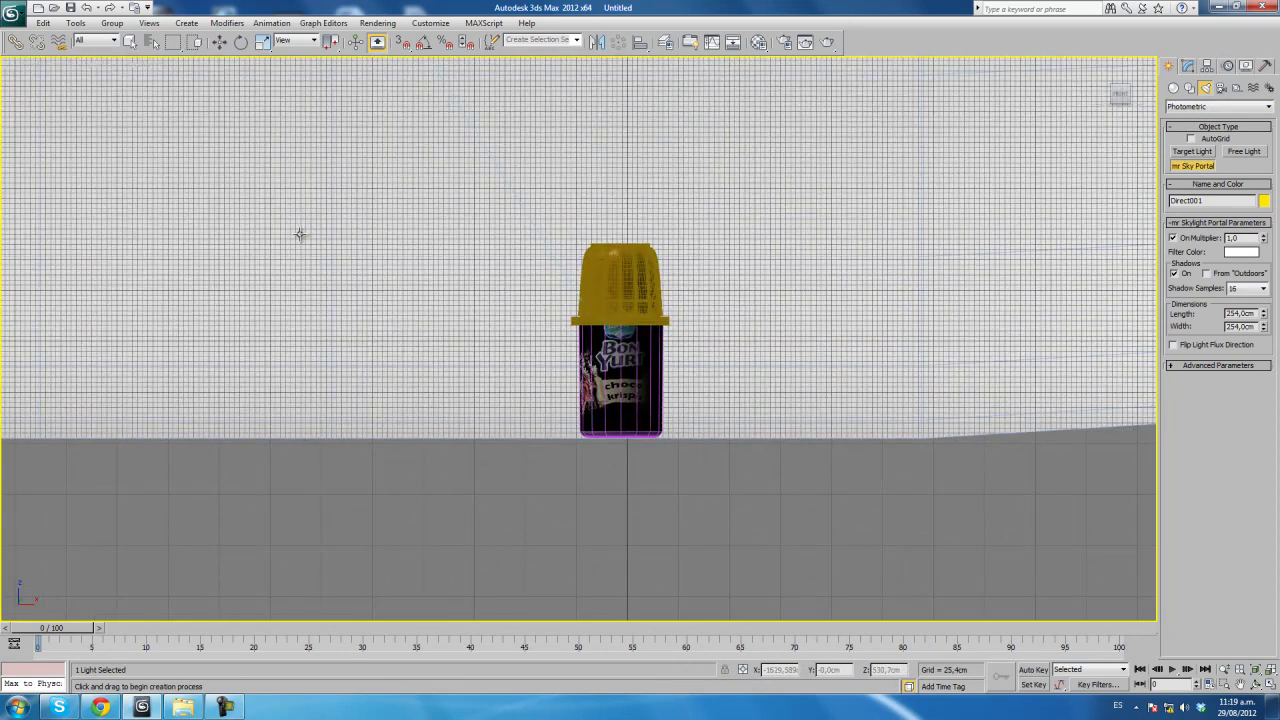
pyautogui.moveTo(297, 234); pyautogui.dragTo(665, 440)
# Position the sky portal left of the cup in Top view.
pyautogui.click(219, 41)
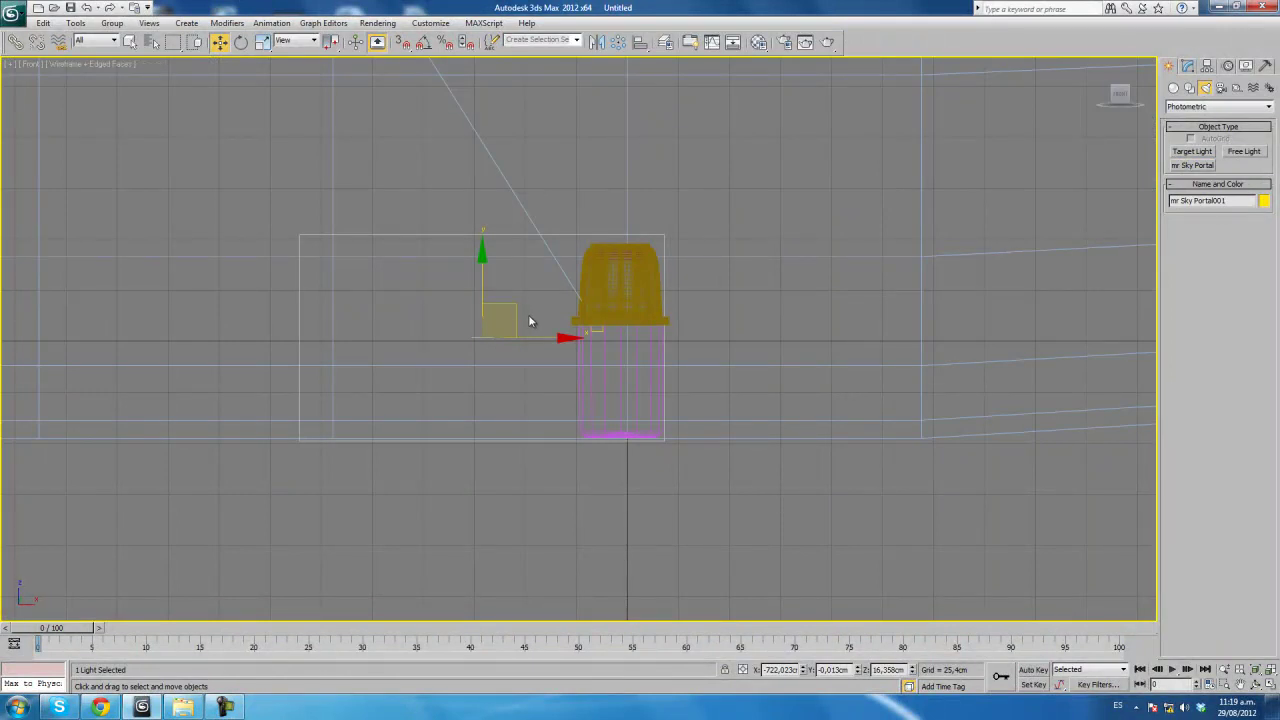
pyautogui.press('t')
pyautogui.moveTo(567, 249)
pyautogui.mouseDown()
pyautogui.moveTo(492, 406)
pyautogui.moveTo(560, 463)
pyautogui.mouseUp()
pyautogui.click(241, 41)
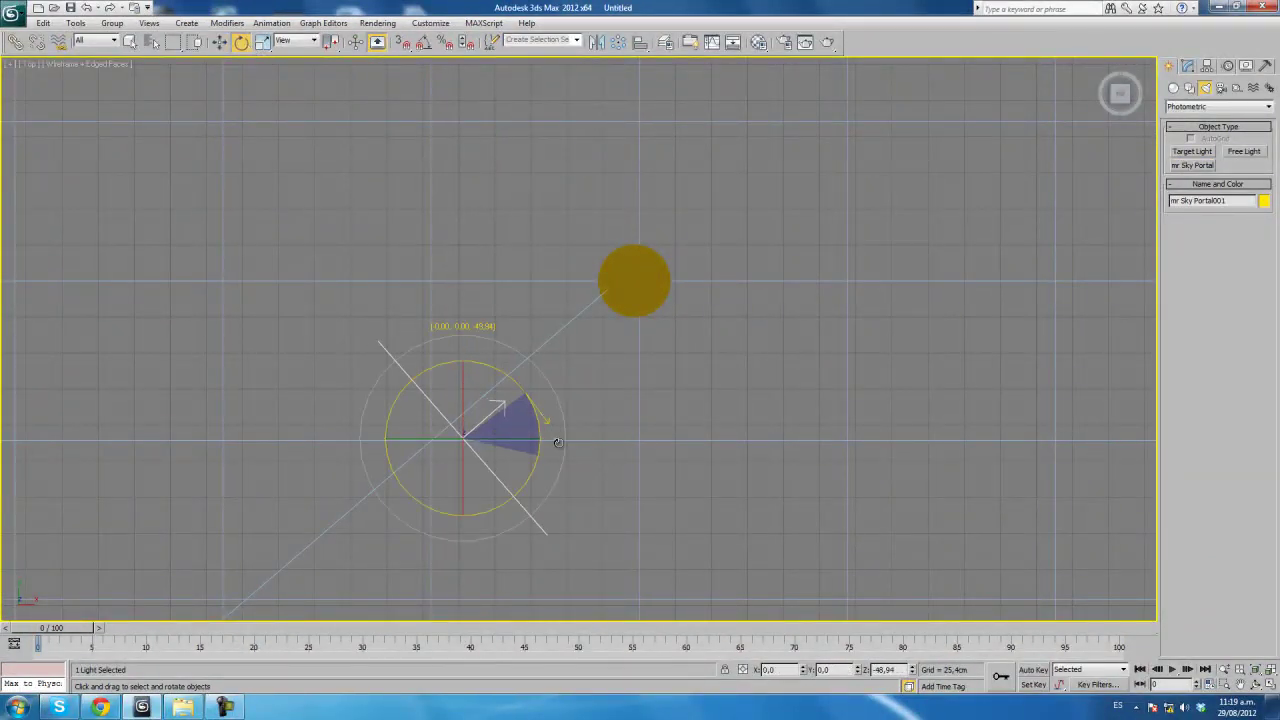
pyautogui.click(218, 43)
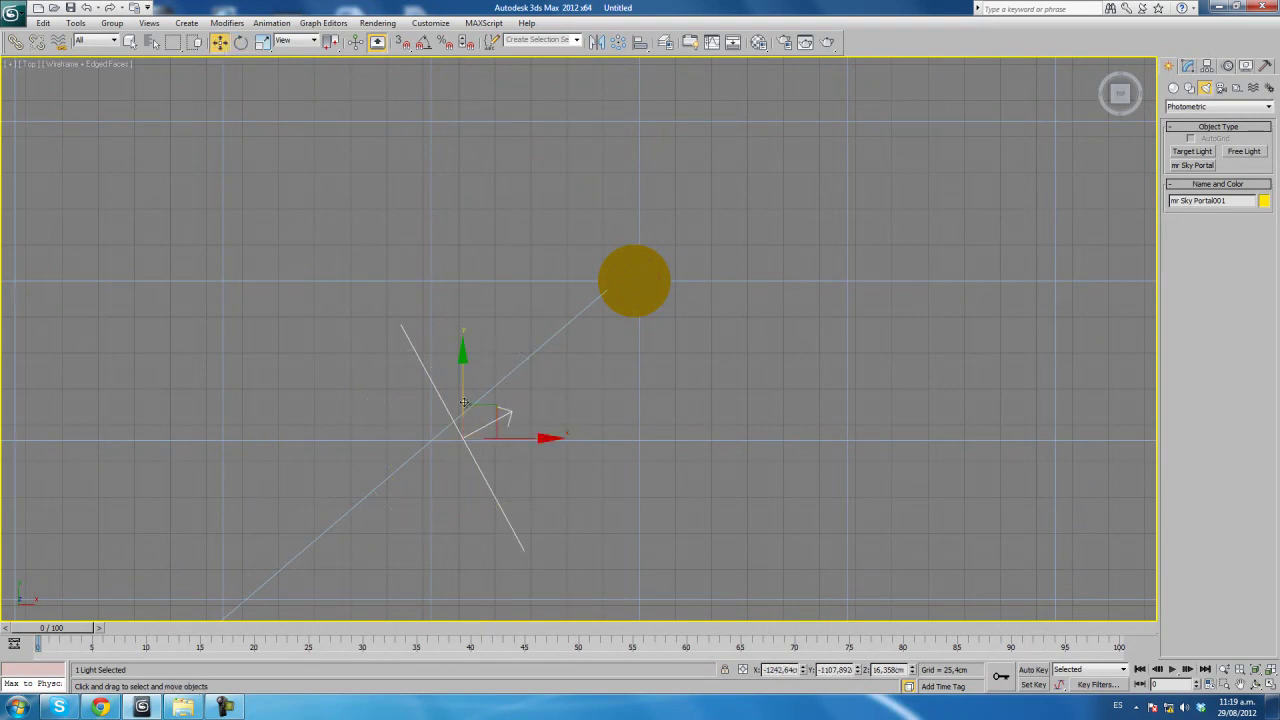
pyautogui.moveTo(484, 407); pyautogui.dragTo(445, 381)
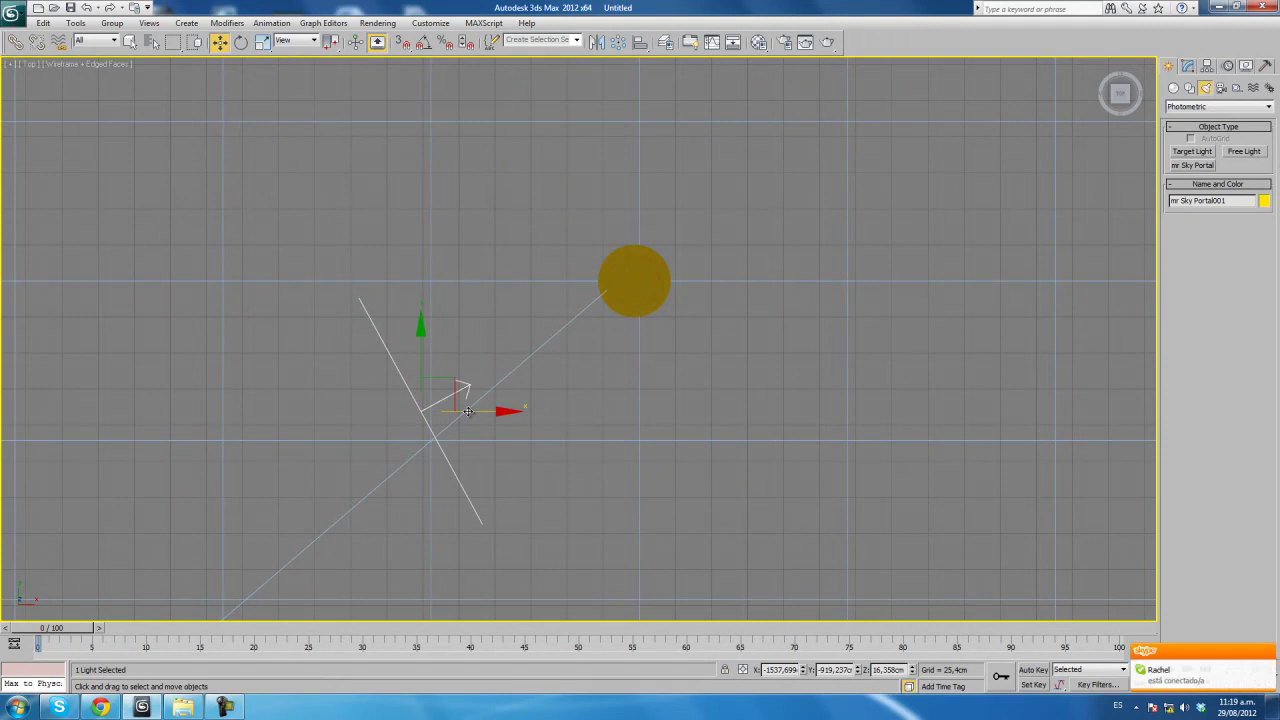
# Give the sky portal a custom colour source using a Noise map.
pyautogui.click(1188, 69)
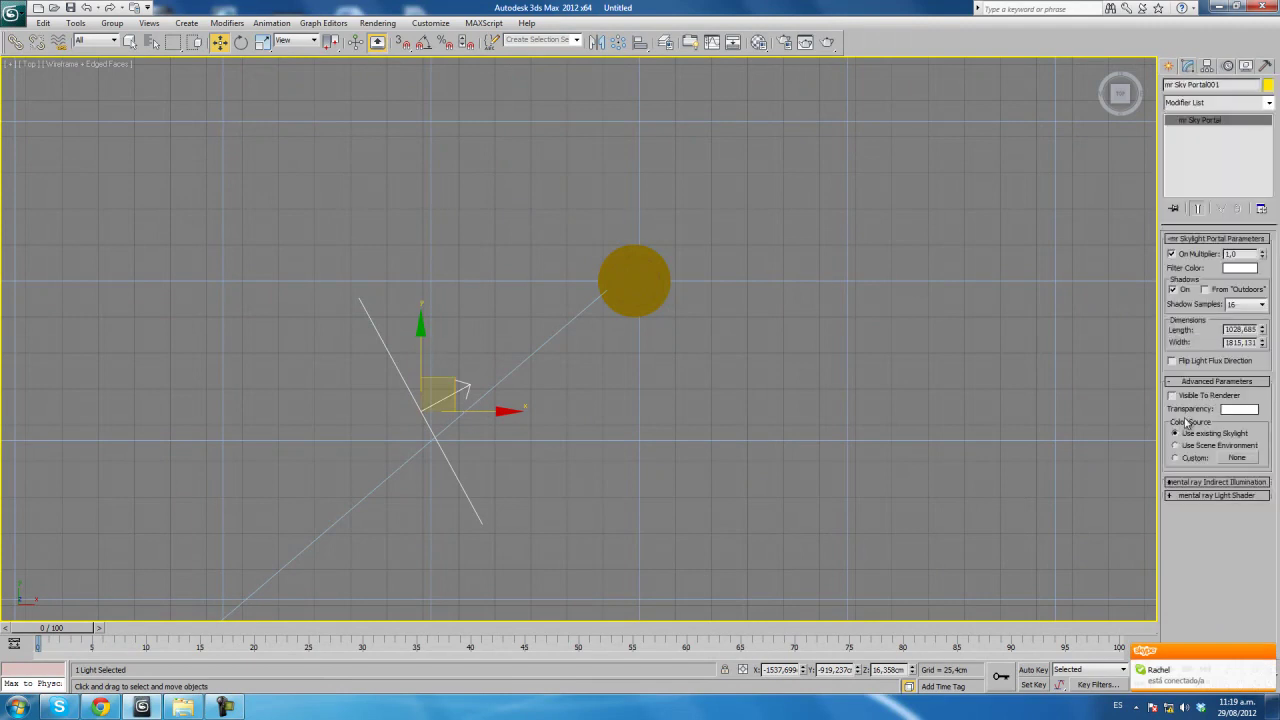
pyautogui.click(1236, 458)
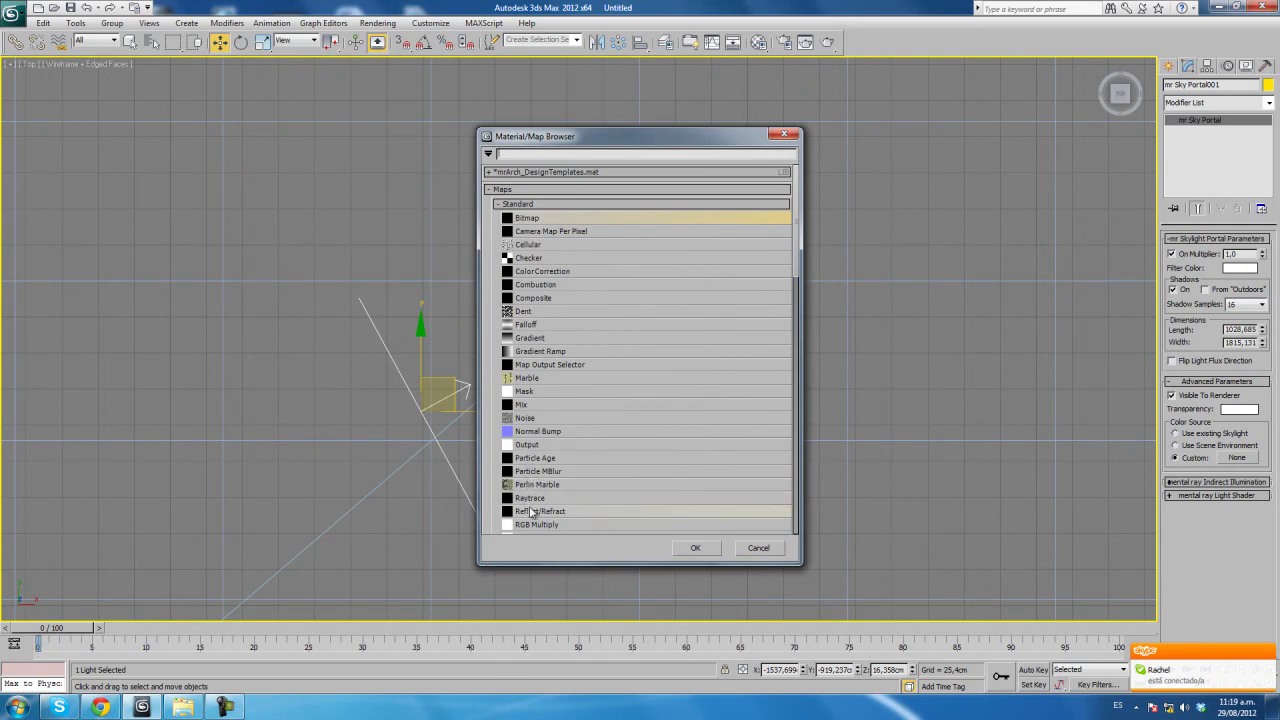
pyautogui.doubleClick(527, 416)
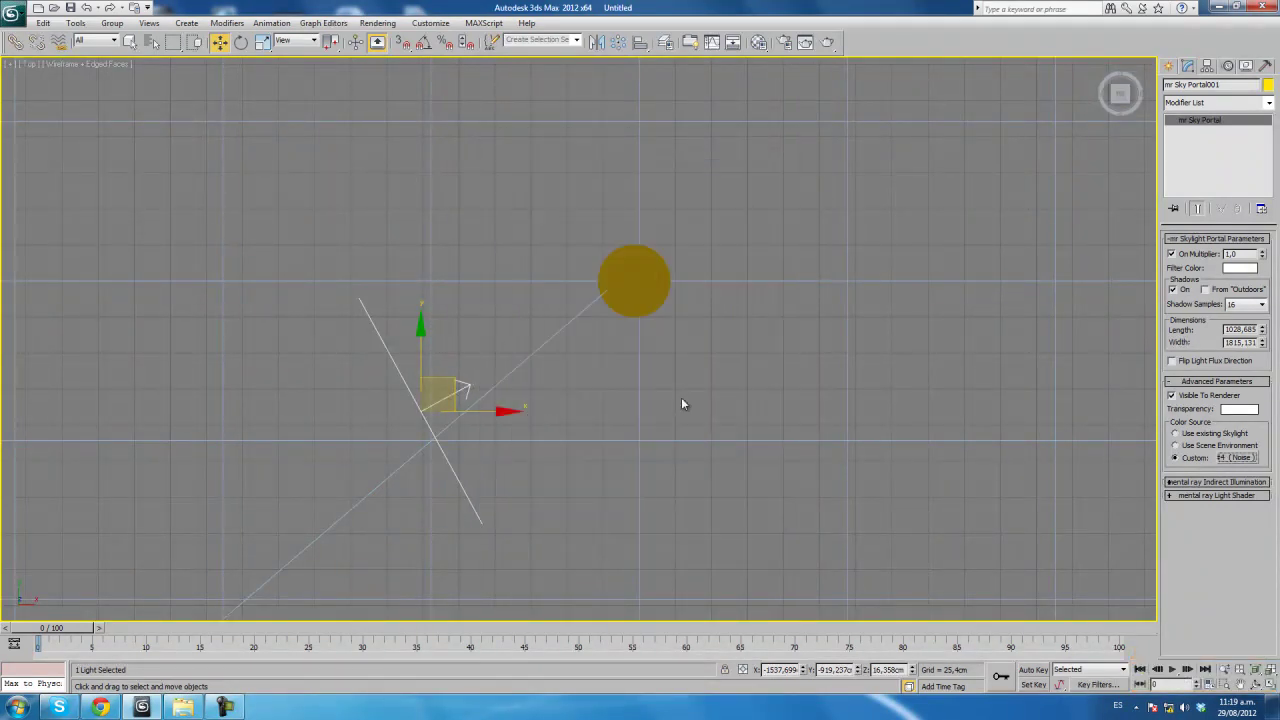
# Instance the portal's Noise map into the Material Editor and set Color #1 to white.
pyautogui.press('m')
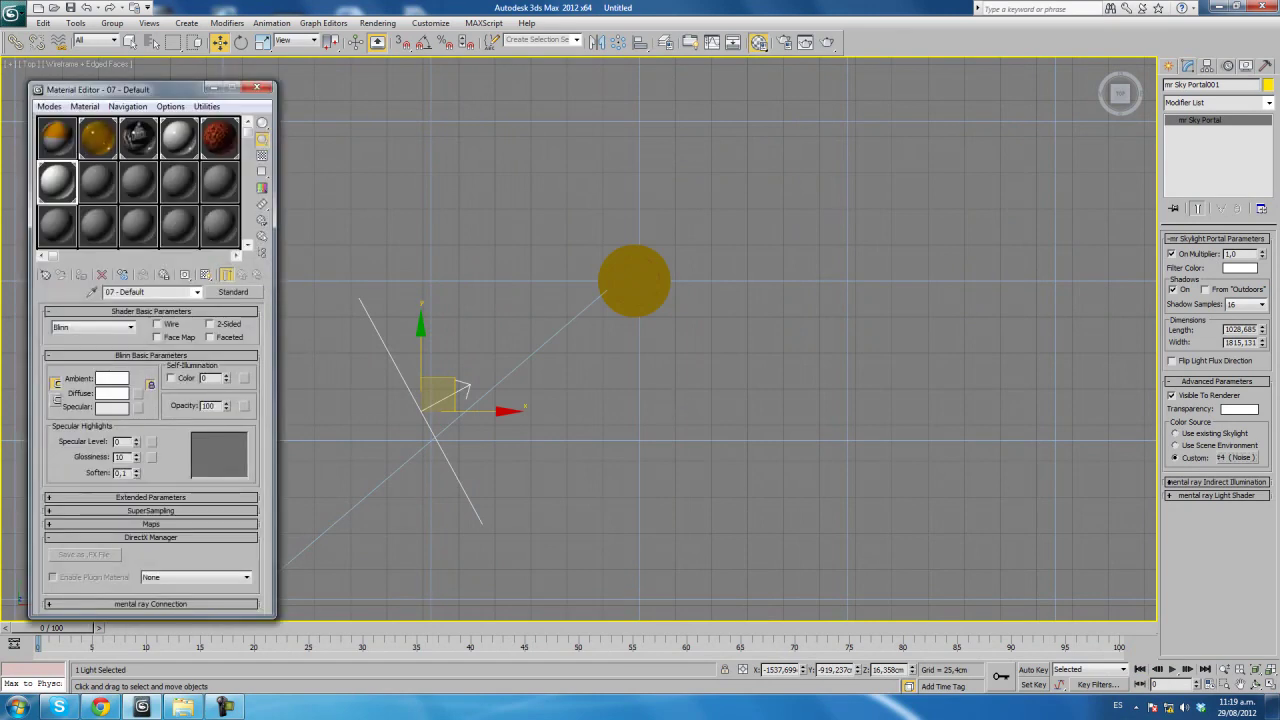
pyautogui.moveTo(1240, 457); pyautogui.dragTo(107, 187)
pyautogui.click(144, 391)
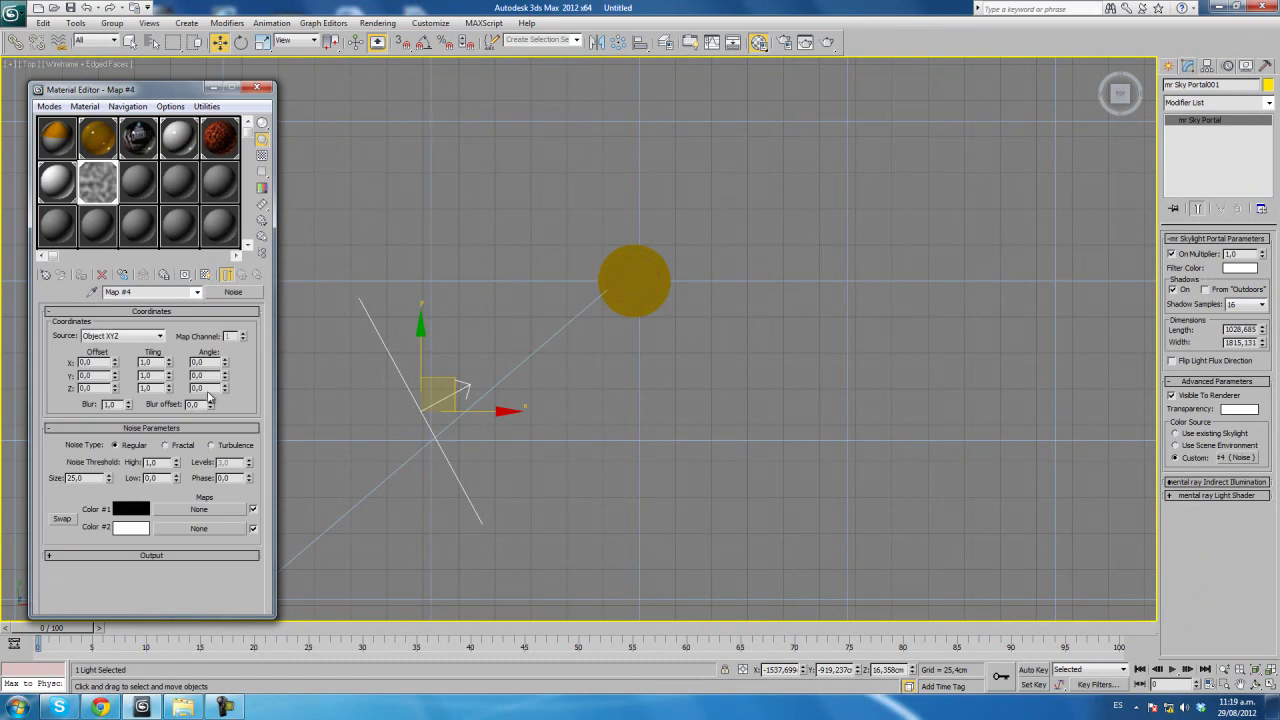
pyautogui.click(141, 513)
pyautogui.moveTo(380, 100); pyautogui.dragTo(379, 184)
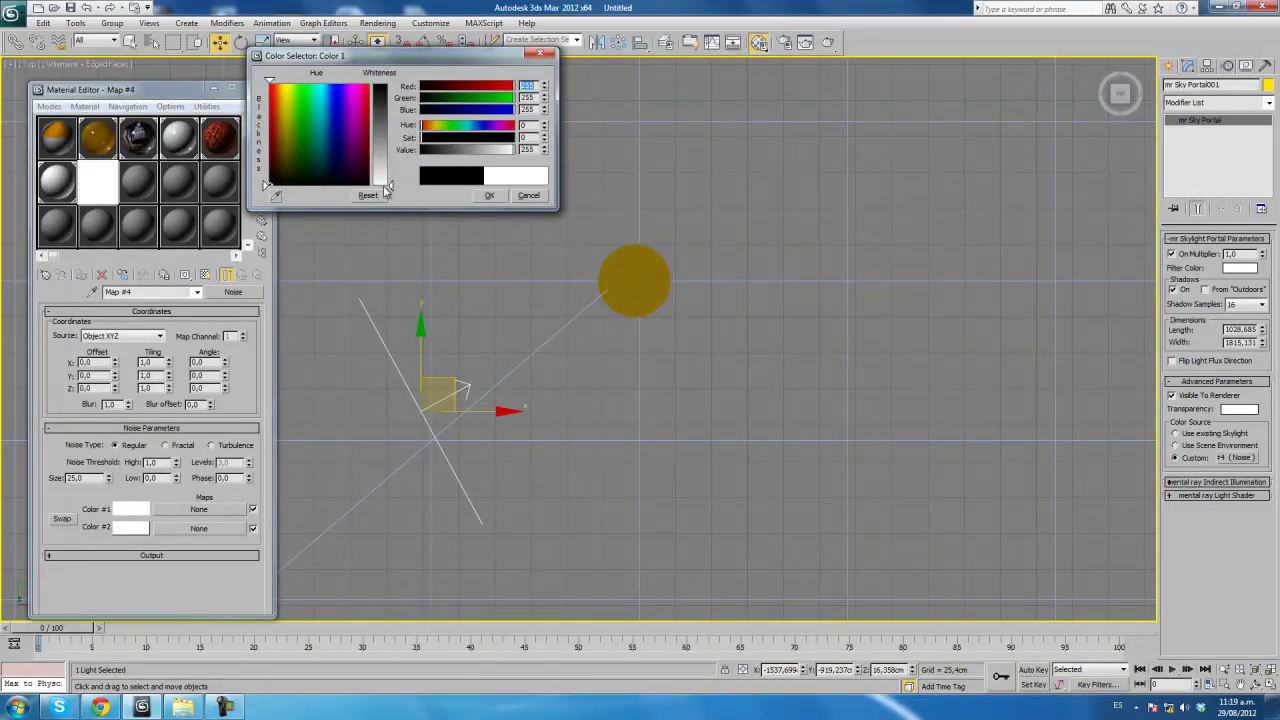
pyautogui.click(487, 196)
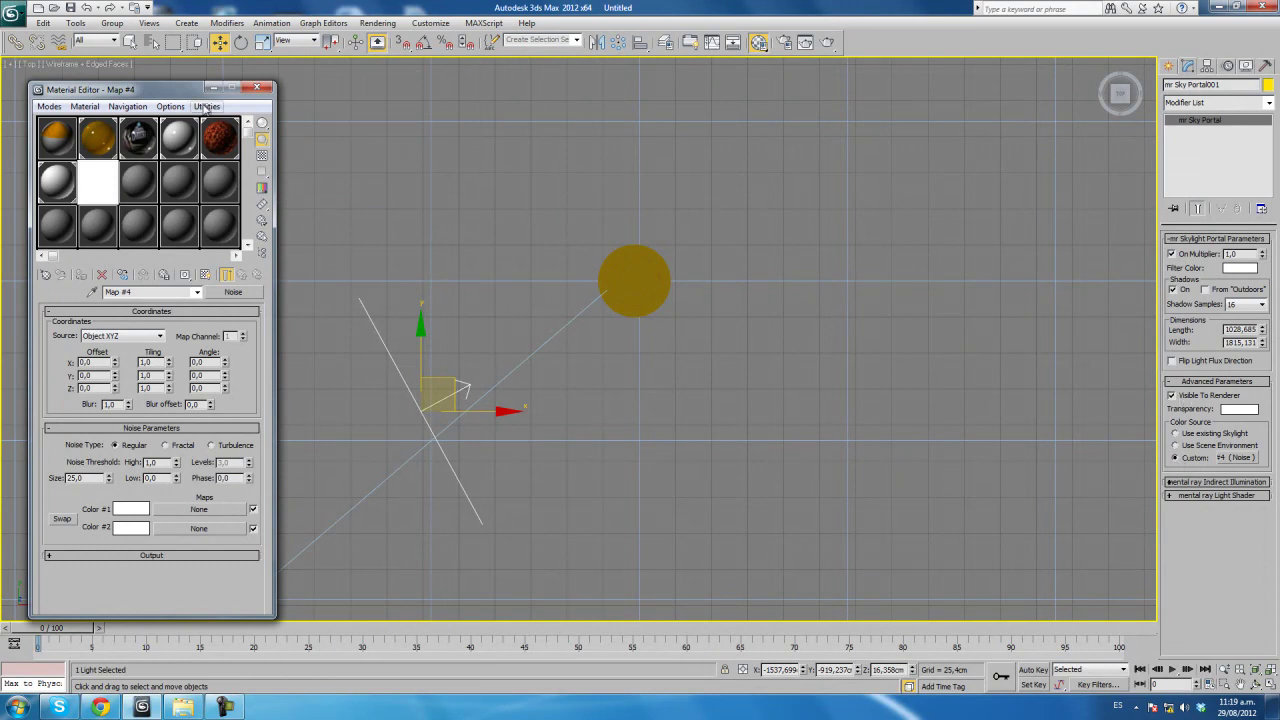
# Shift-clone the sky portal to the right side of the cup as mr Sky Portal002.
pyautogui.click(257, 88)
pyautogui.keyDown('shift'); pyautogui.moveTo(473, 408); pyautogui.dragTo(899, 418); pyautogui.keyUp('shift')
pyautogui.press('Return')
# Rotate mr Sky Portal002 to face the cup, undoing a mistaken first rotation.
pyautogui.click(241, 41)
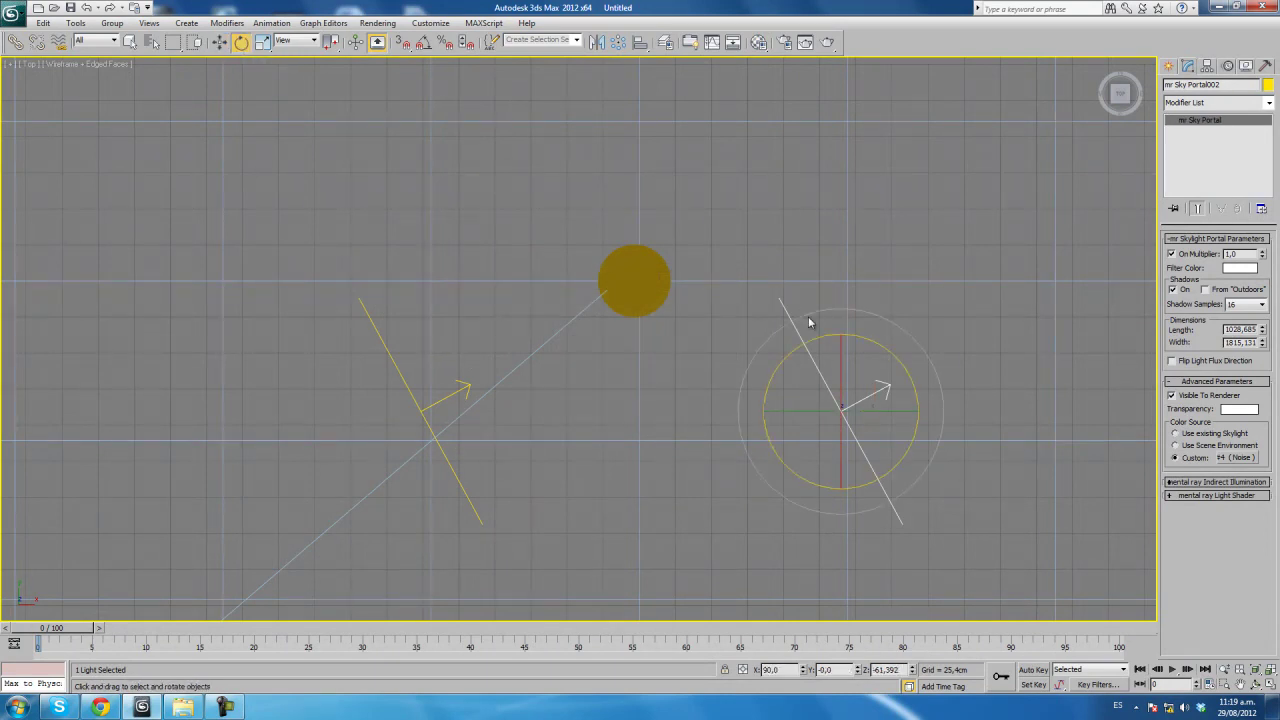
pyautogui.moveTo(823, 341); pyautogui.dragTo(706, 477)
pyautogui.hotkey('ctrl', 'z')
pyautogui.moveTo(784, 354)
pyautogui.mouseDown()
pyautogui.moveTo(801, 579)
pyautogui.moveTo(763, 579)
pyautogui.mouseUp()
# Move both sky portals farther outward along X on either side of the cup.
pyautogui.click(219, 41)
pyautogui.moveTo(899, 413); pyautogui.dragTo(953, 415)
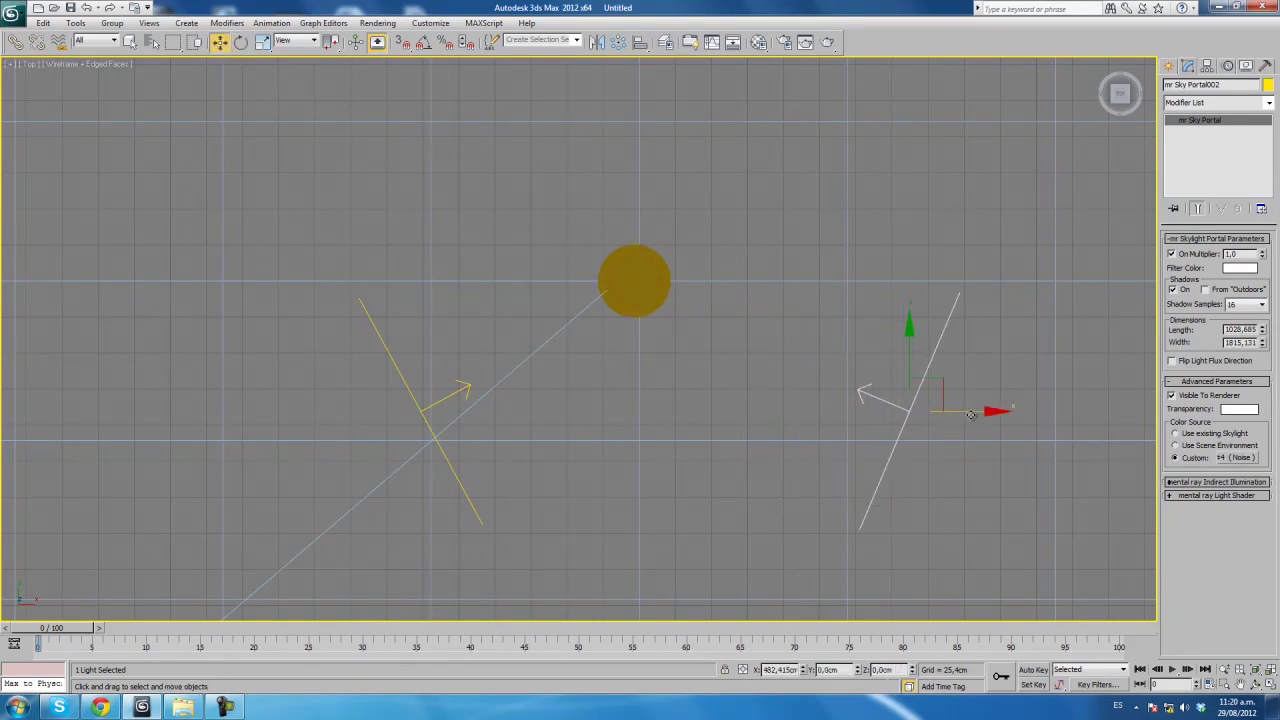
pyautogui.click(463, 389)
pyautogui.moveTo(504, 411); pyautogui.dragTo(450, 411)
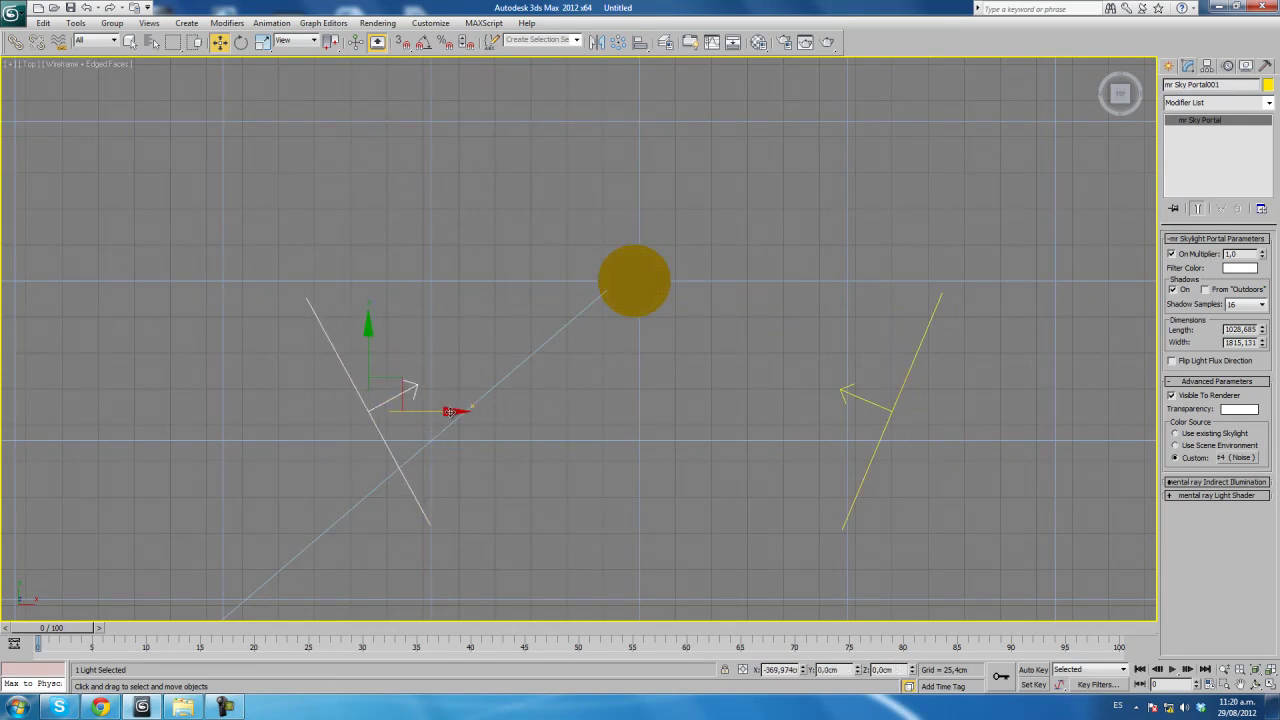
pyautogui.click(890, 414)
pyautogui.moveTo(956, 411); pyautogui.dragTo(990, 411)
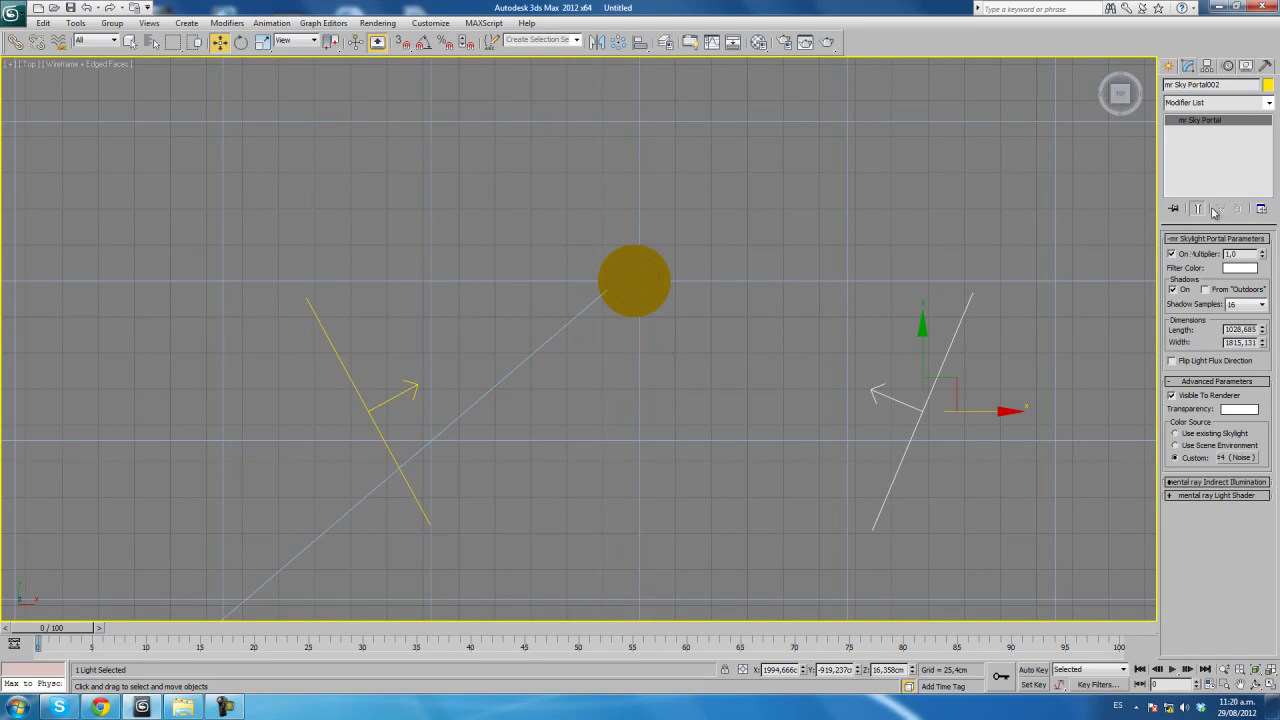
pyautogui.click(1168, 66)
# Place a Target camera in front of the cup in Top view and move its target onto the cup.
pyautogui.click(1222, 88)
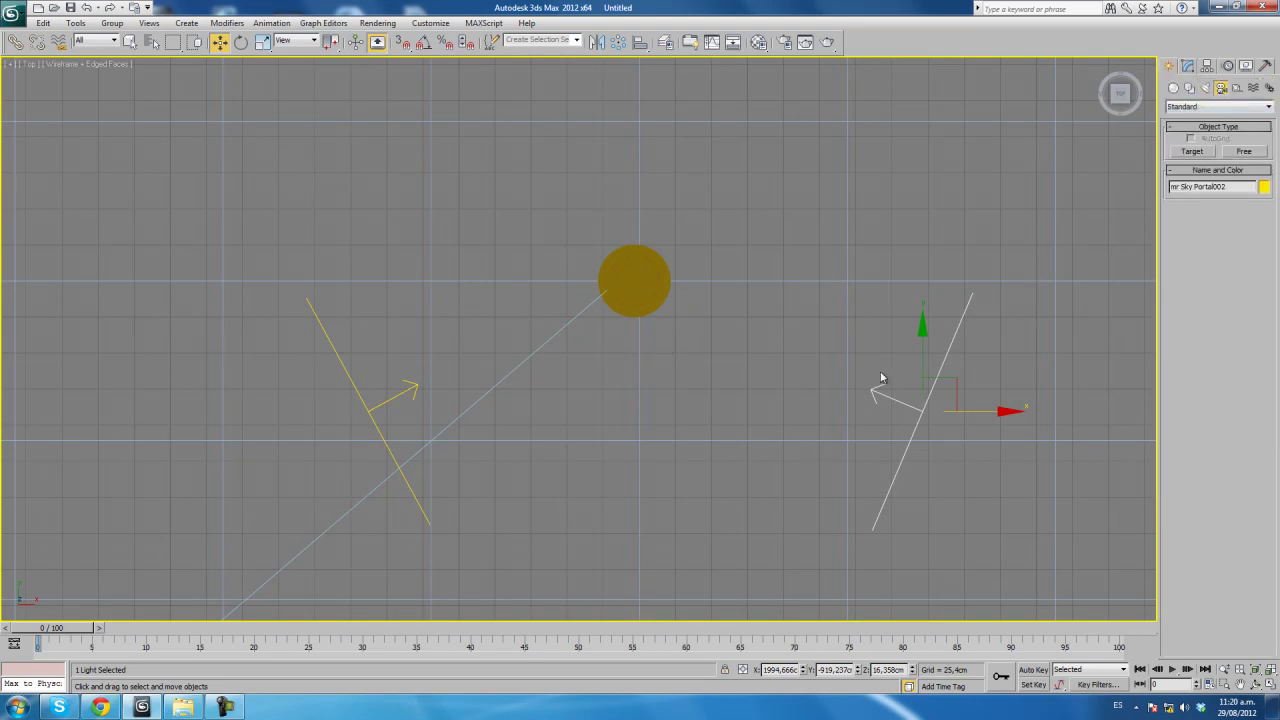
pyautogui.click(1205, 158)
pyautogui.moveTo(640, 396); pyautogui.dragTo(624, 186, button='middle')
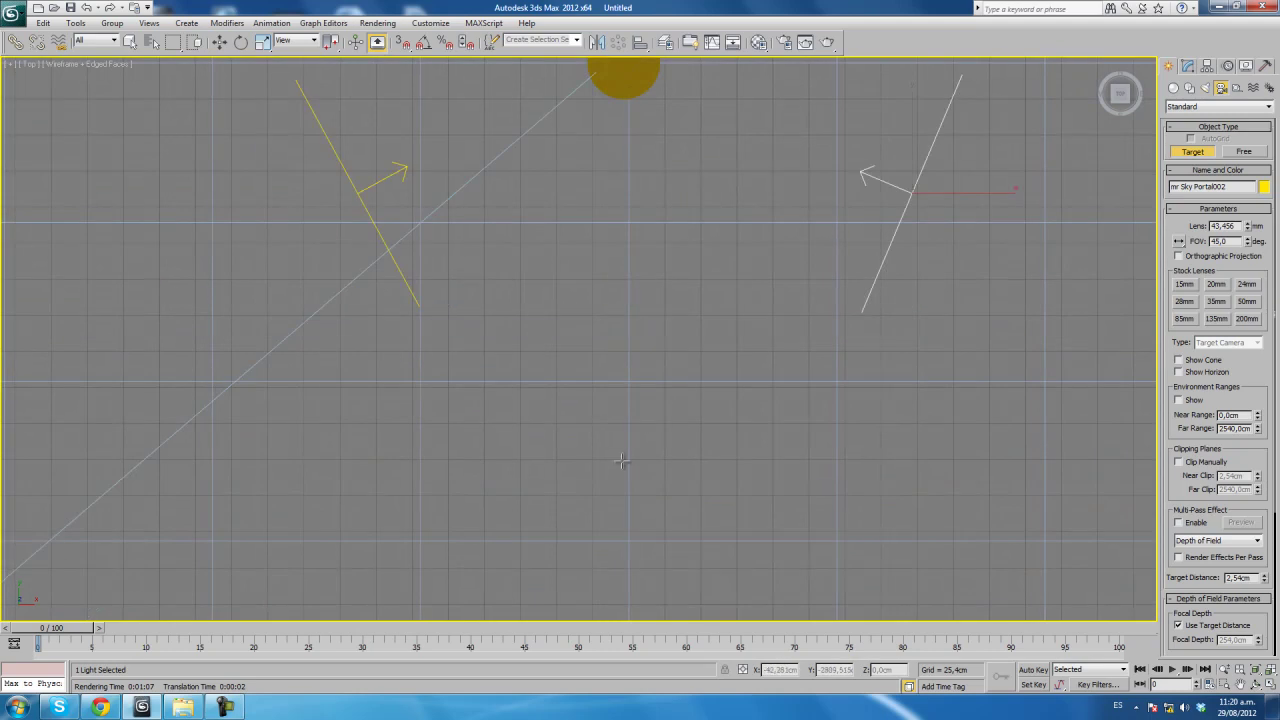
pyautogui.moveTo(629, 462); pyautogui.dragTo(629, 52)
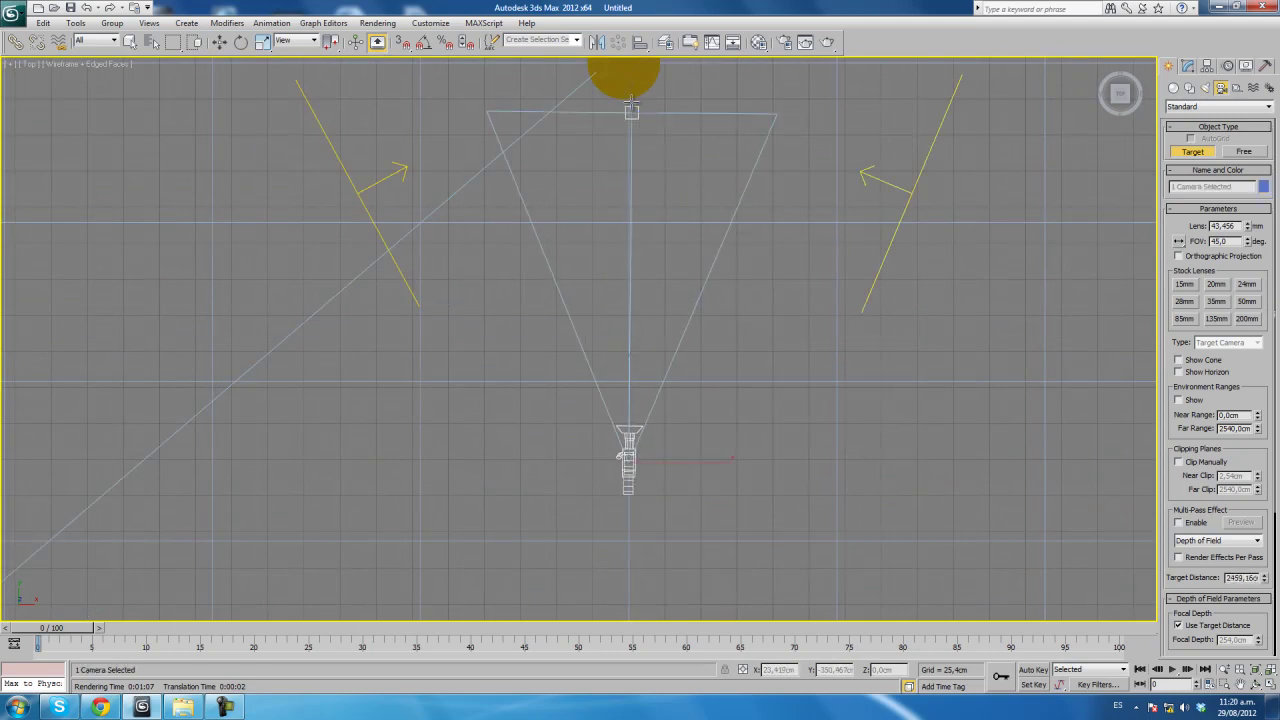
pyautogui.moveTo(624, 84); pyautogui.dragTo(624, 271, button='middle')
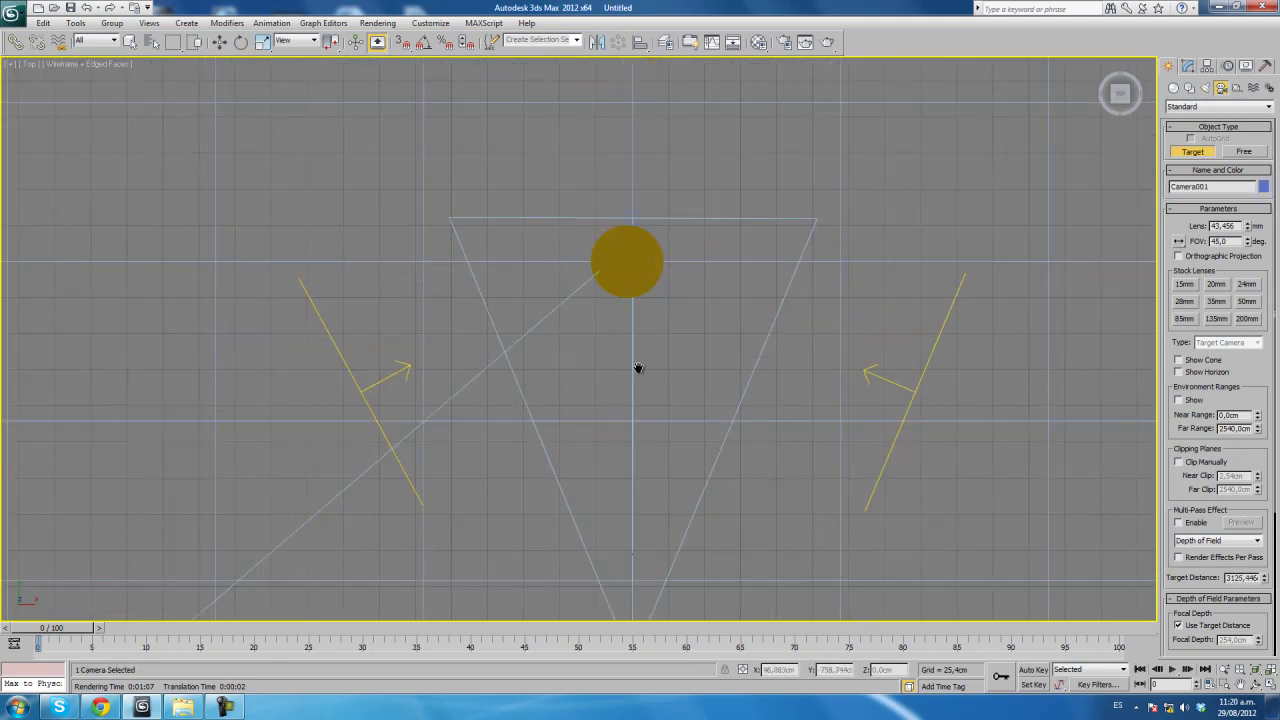
pyautogui.click(219, 41)
pyautogui.click(640, 226)
pyautogui.click(635, 218)
pyautogui.moveTo(634, 217); pyautogui.dragTo(634, 166)
pyautogui.moveTo(641, 350); pyautogui.dragTo(641, 306, button='middle')
pyautogui.scroll(-2, 641, 306)
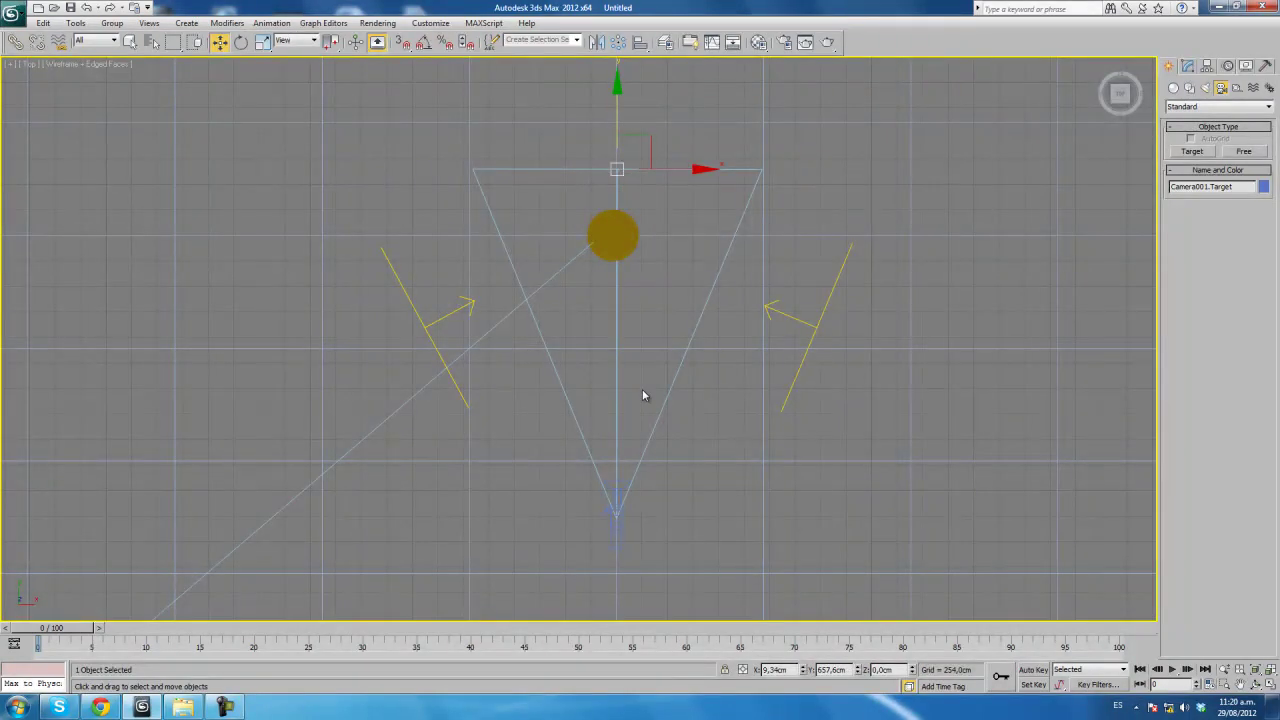
# Switch to the Camera001 view with safe frame on and dolly in to frame the cup.
pyautogui.press('c')
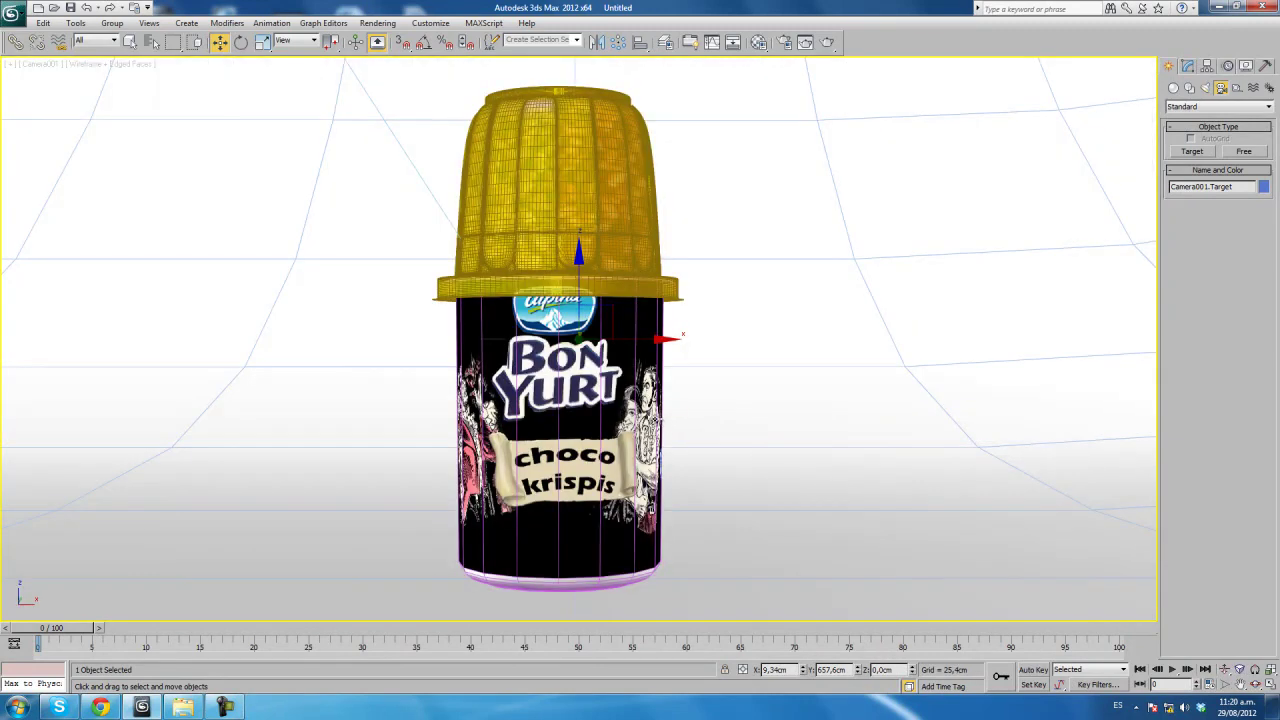
pyautogui.hotkey('shift', 'f')
pyautogui.click(1224, 670)
pyautogui.moveTo(720, 374); pyautogui.dragTo(717, 355)
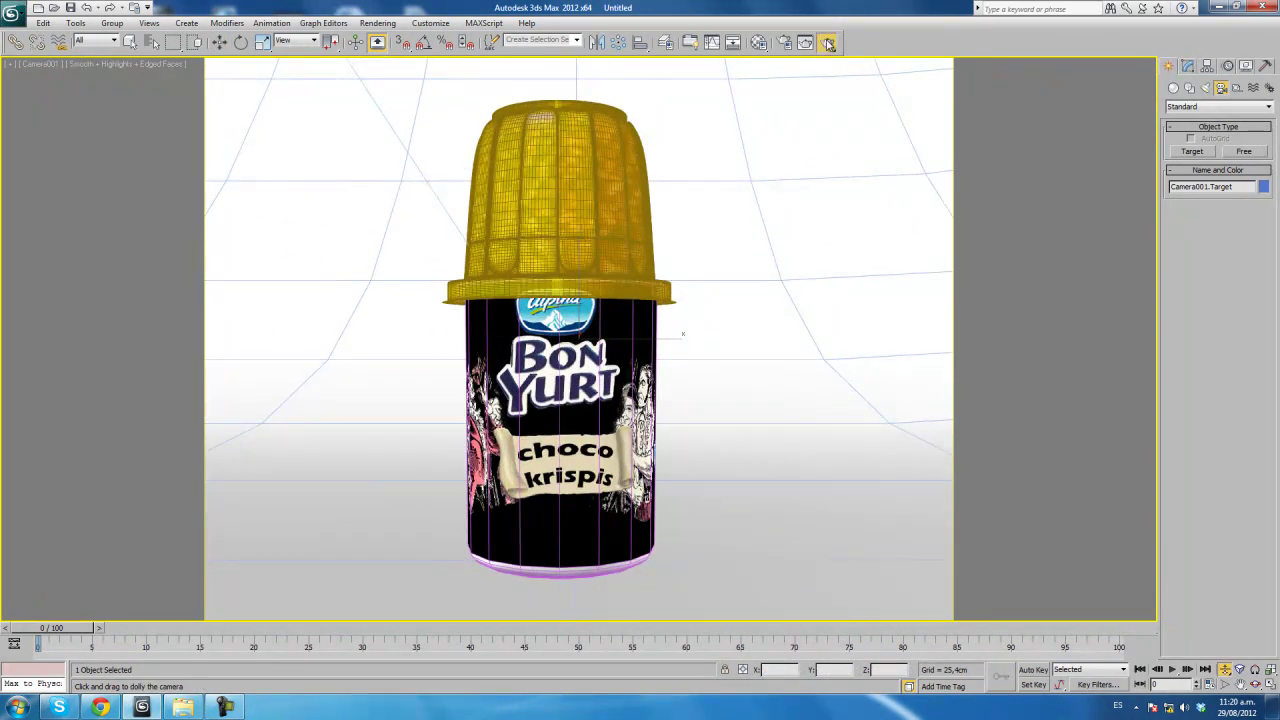
# Render Camera001's view of the Bon Yurt cup and close the Rendered Frame Window.
pyautogui.click(827, 41)
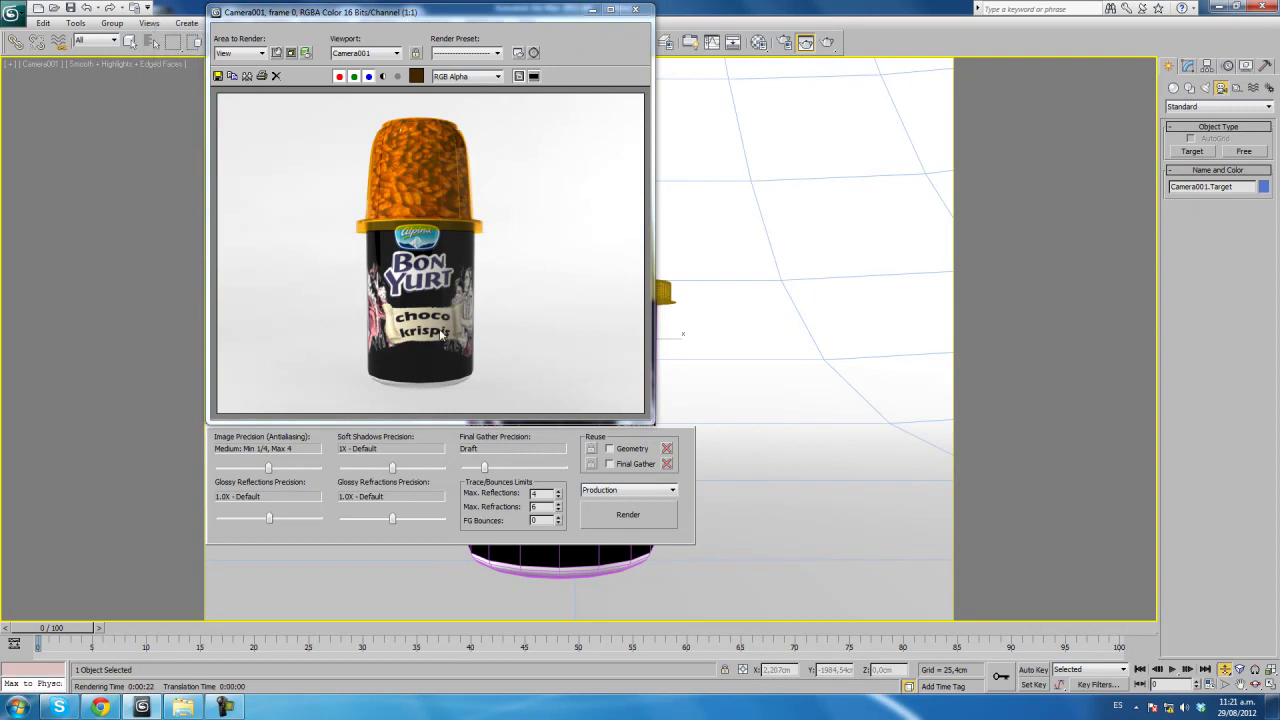
pyautogui.click(636, 12)
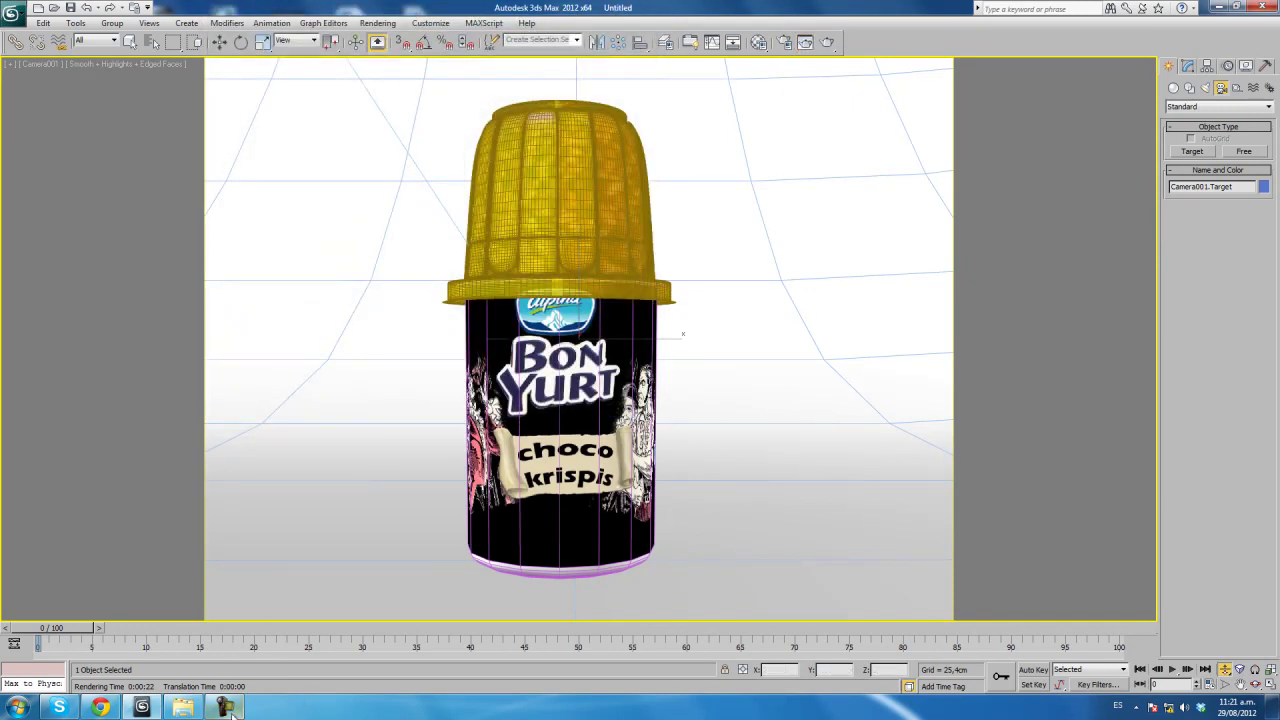
pyautogui.moveTo(226, 707)
pyautogui.click(215, 640)
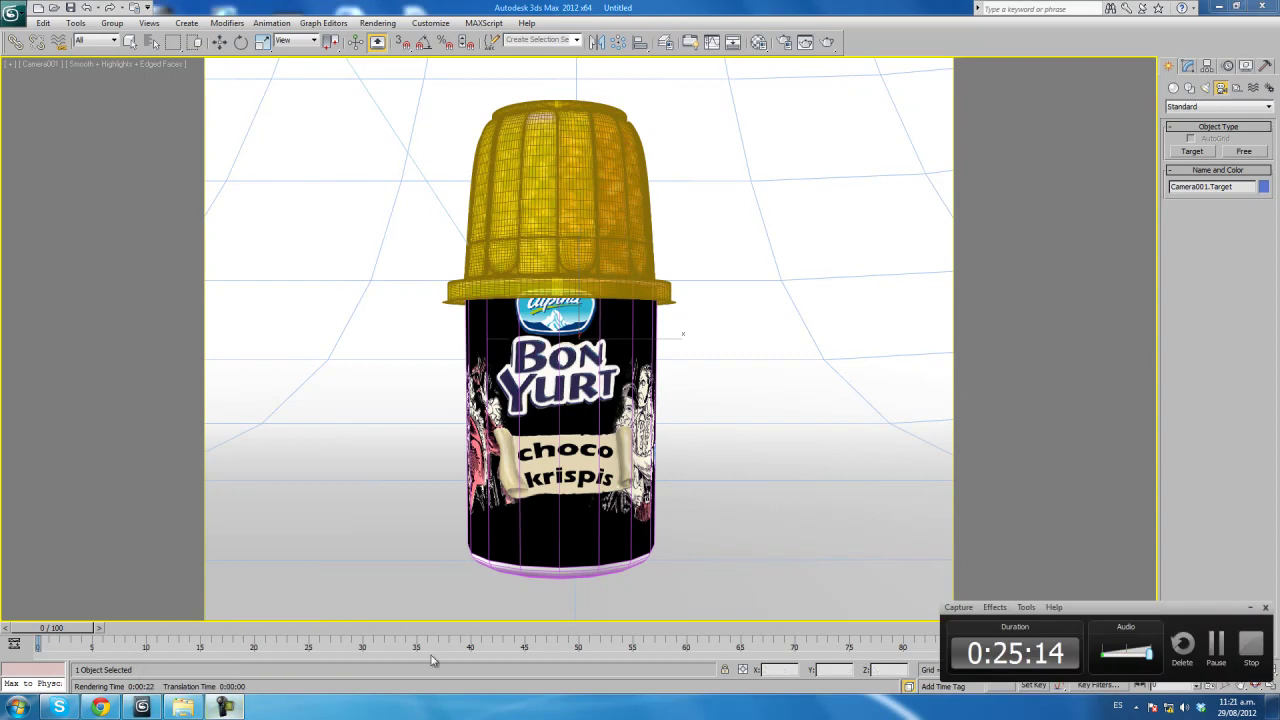